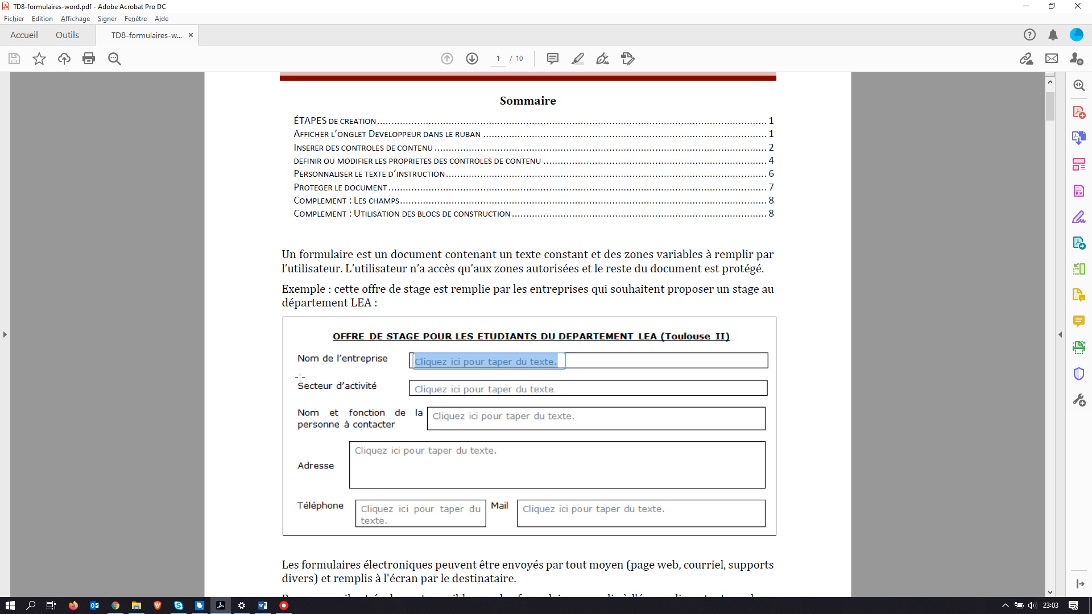
View the sample internship form and creation steps in the PDF handout, and switch to the blank Word document
scroll(362, 358, down, 3)
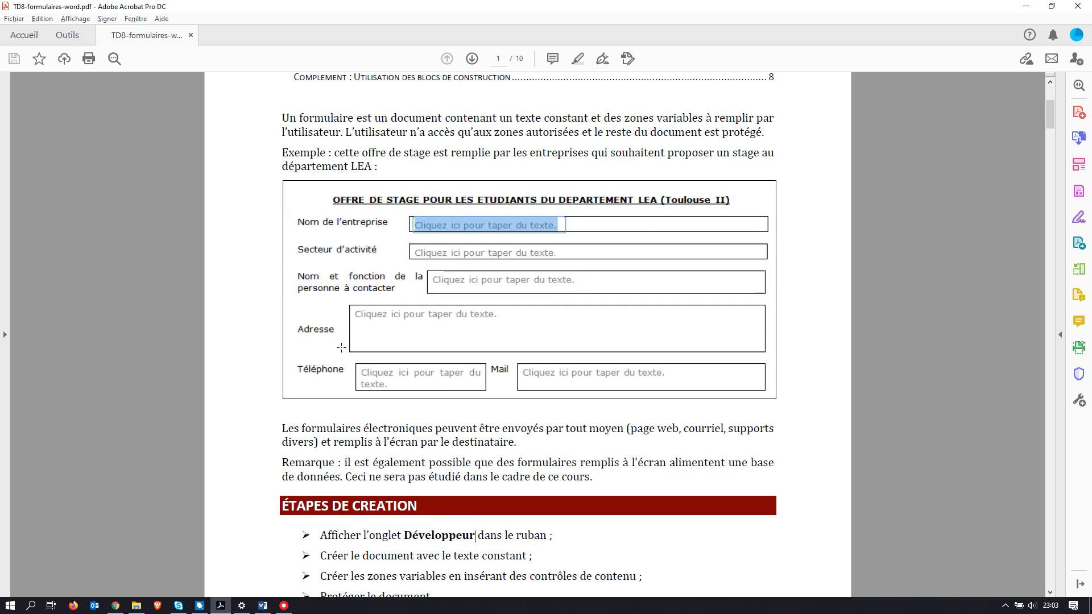
key(alt+Tab)
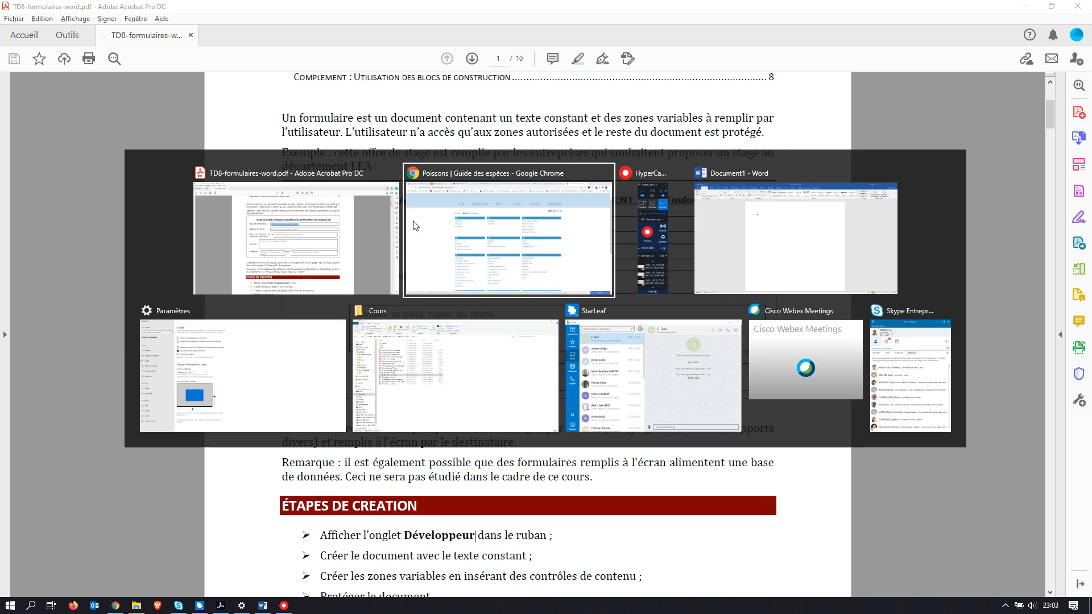
key(alt+Tab)
key(alt+Tab)
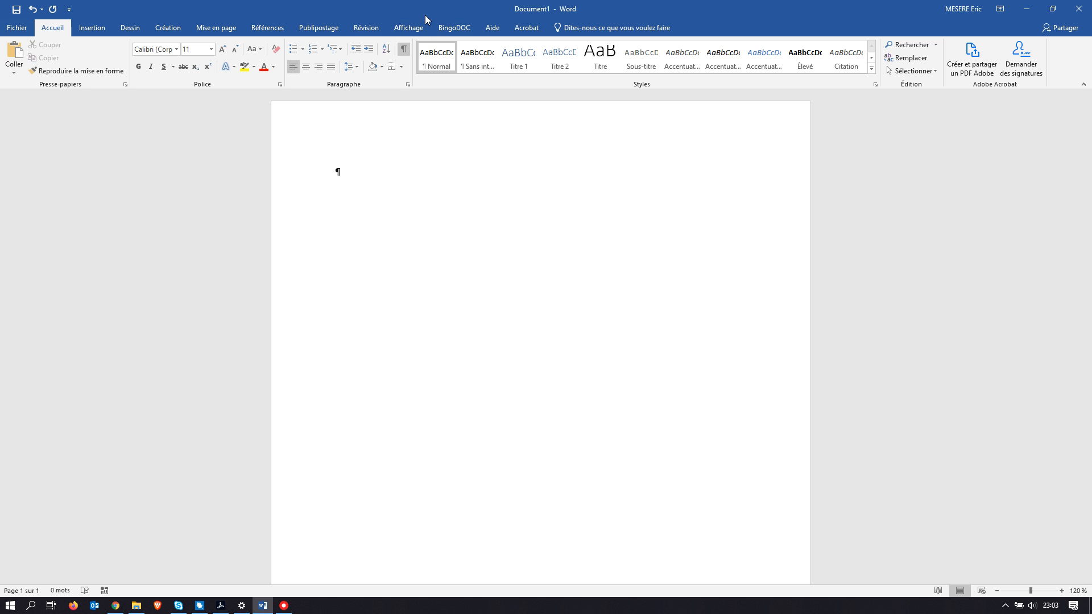
Enable the Développeur tab among the ribbon's main tabs in the Word options and display its commands
click(14, 30)
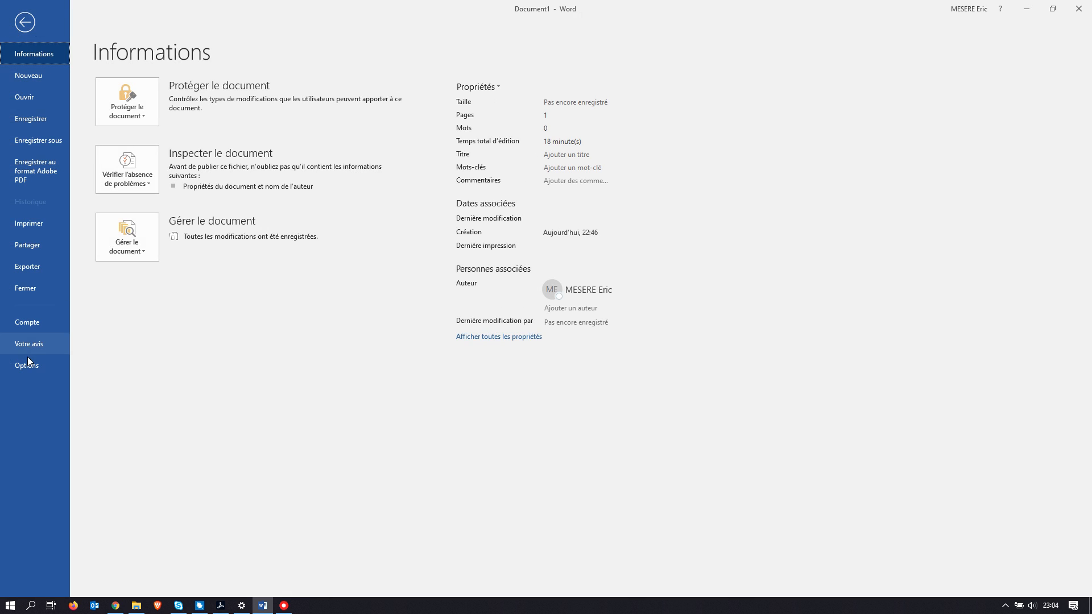
click(30, 366)
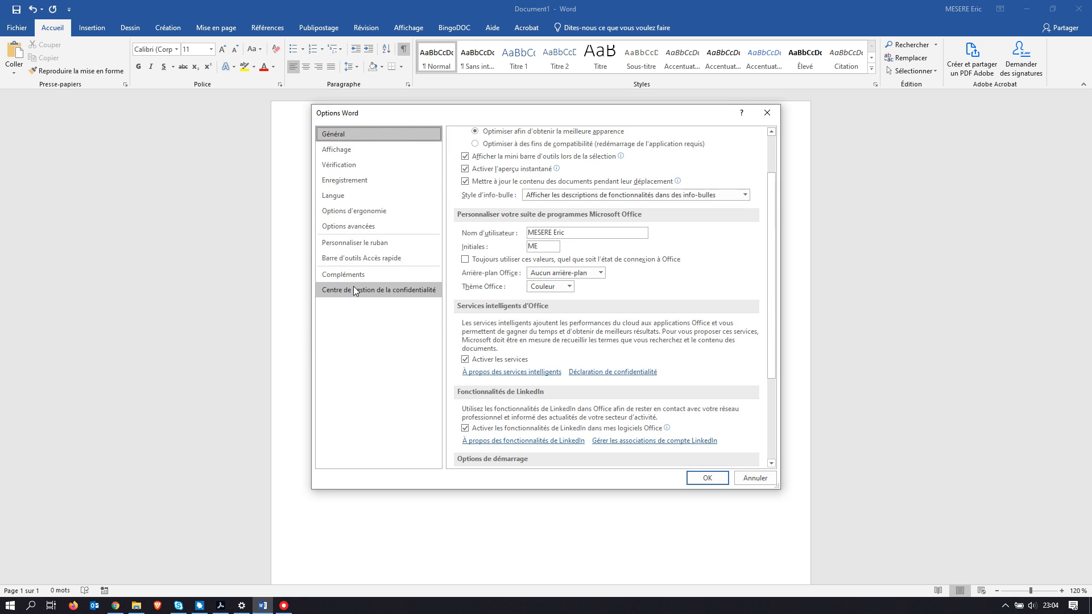
click(359, 248)
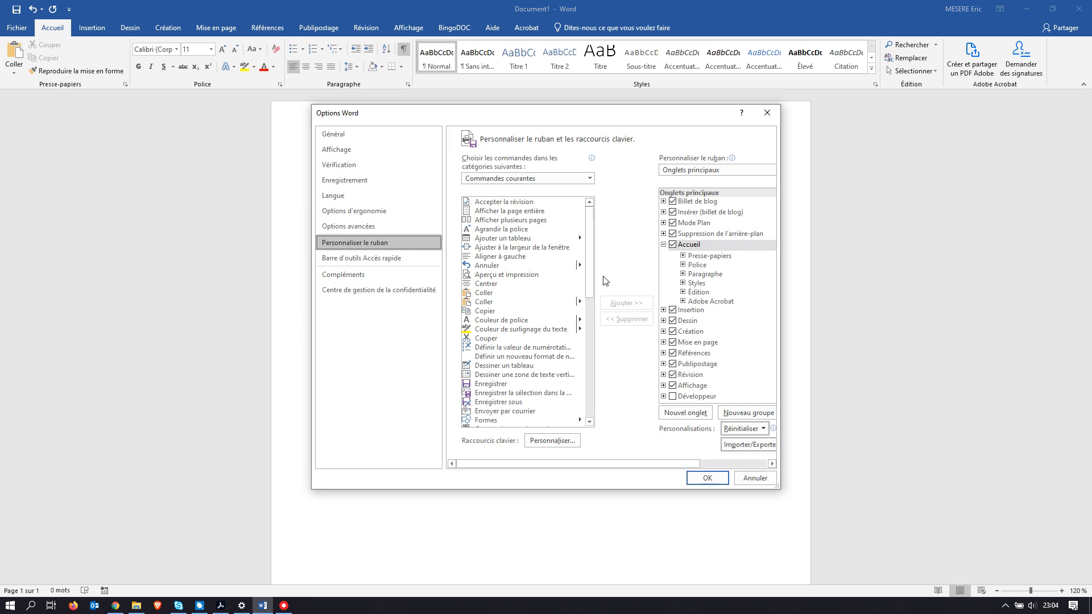
click(673, 396)
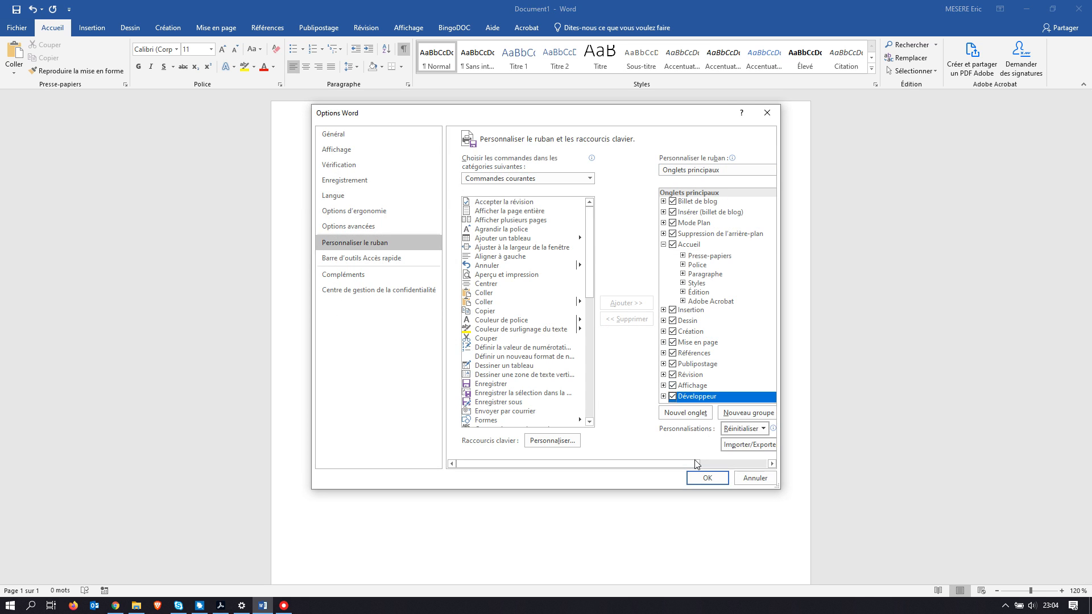
click(700, 478)
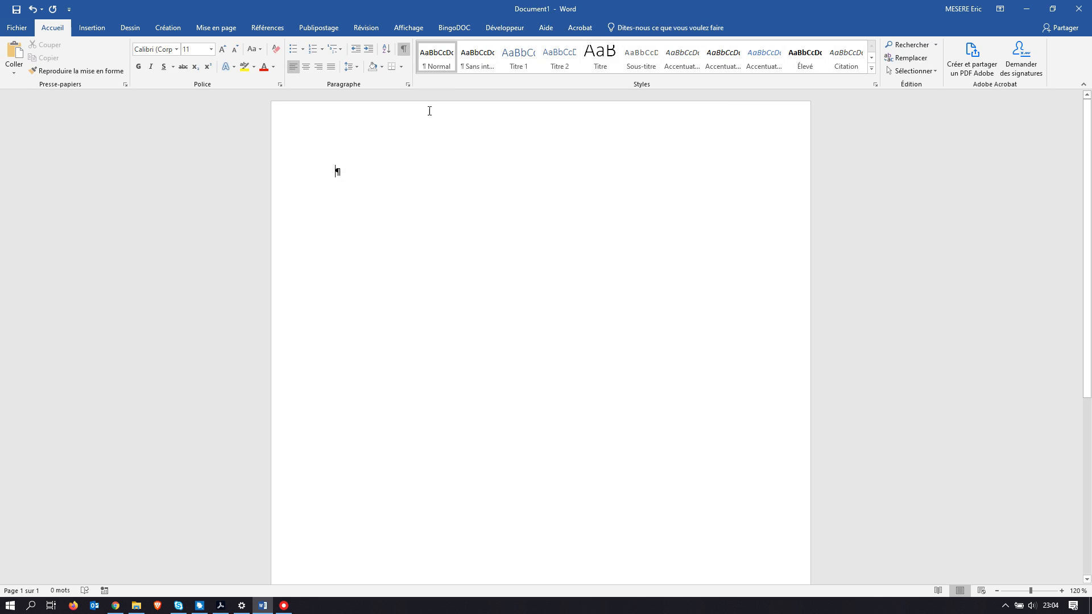
click(504, 29)
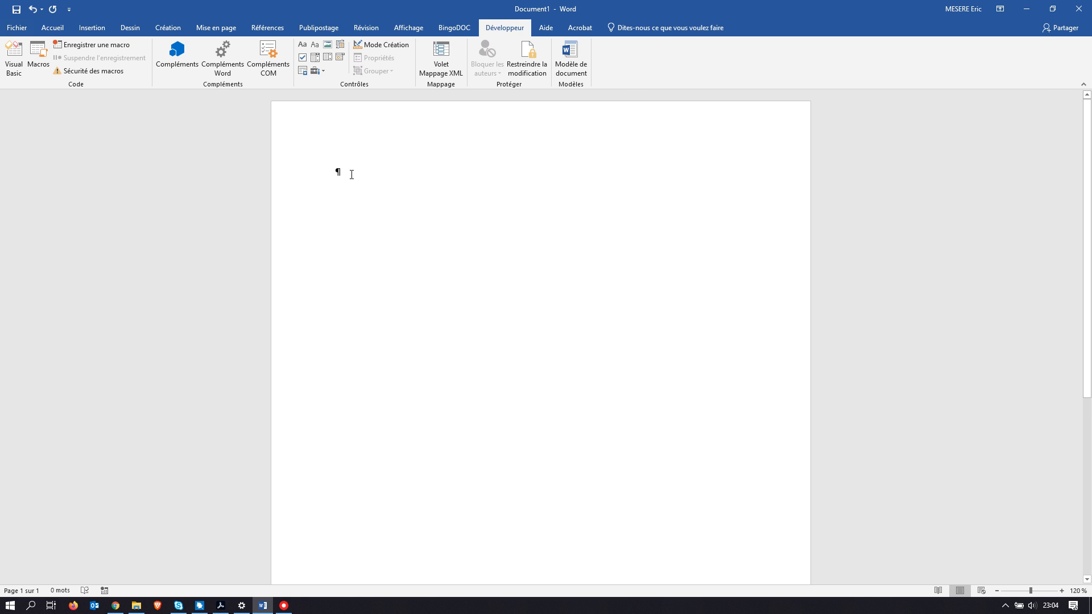
Consult the PDF handout's section on inserting content controls and inspect Word's content controls, legacy forms and ActiveX controls
key(alt+Tab)
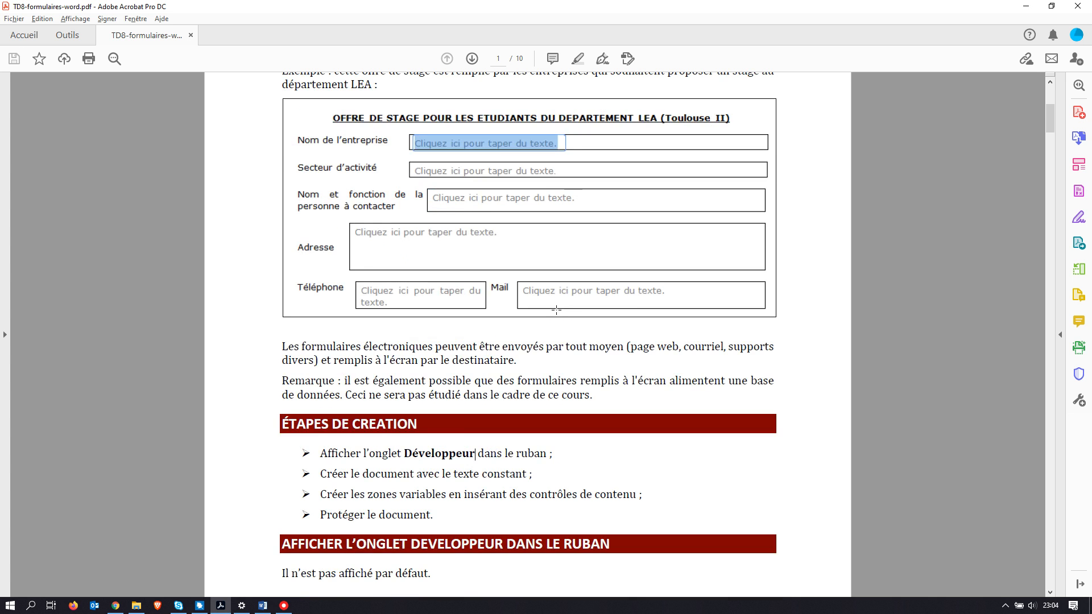
scroll(556, 310, down, 20)
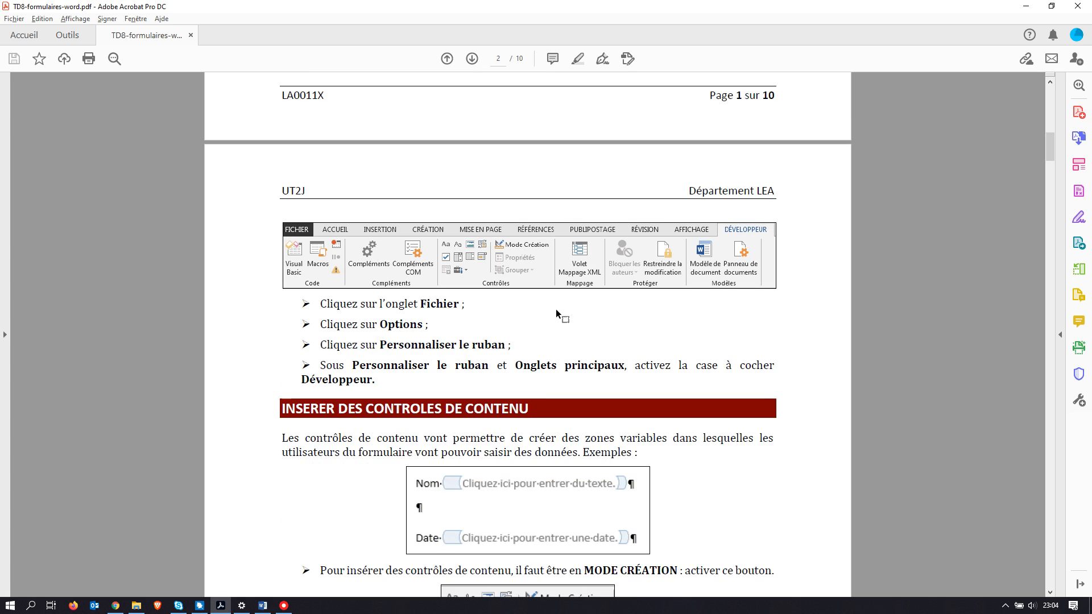
scroll(556, 310, down, 4)
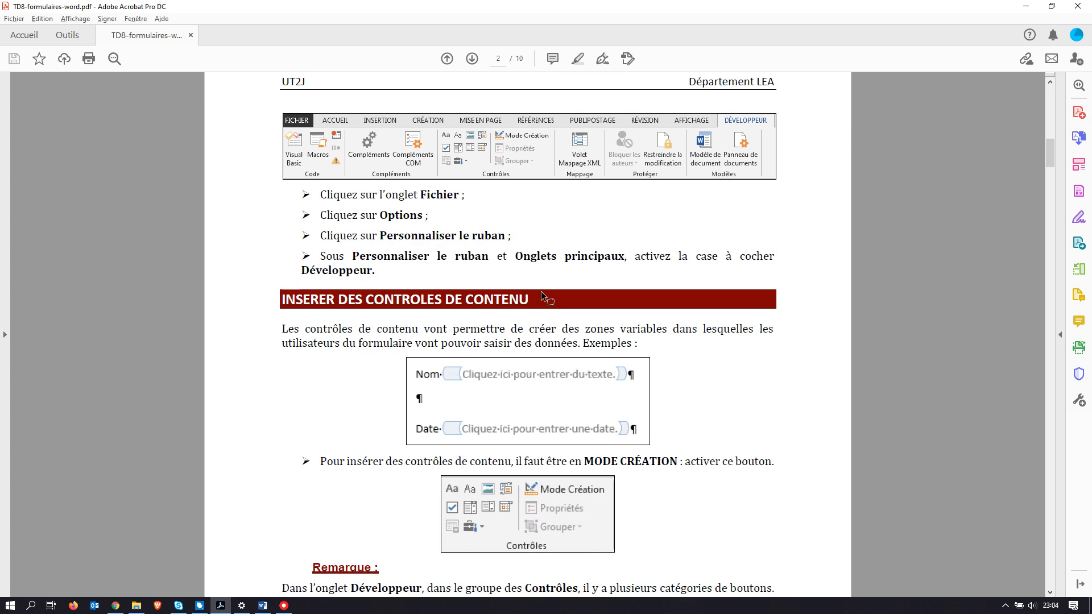
key(alt+Tab)
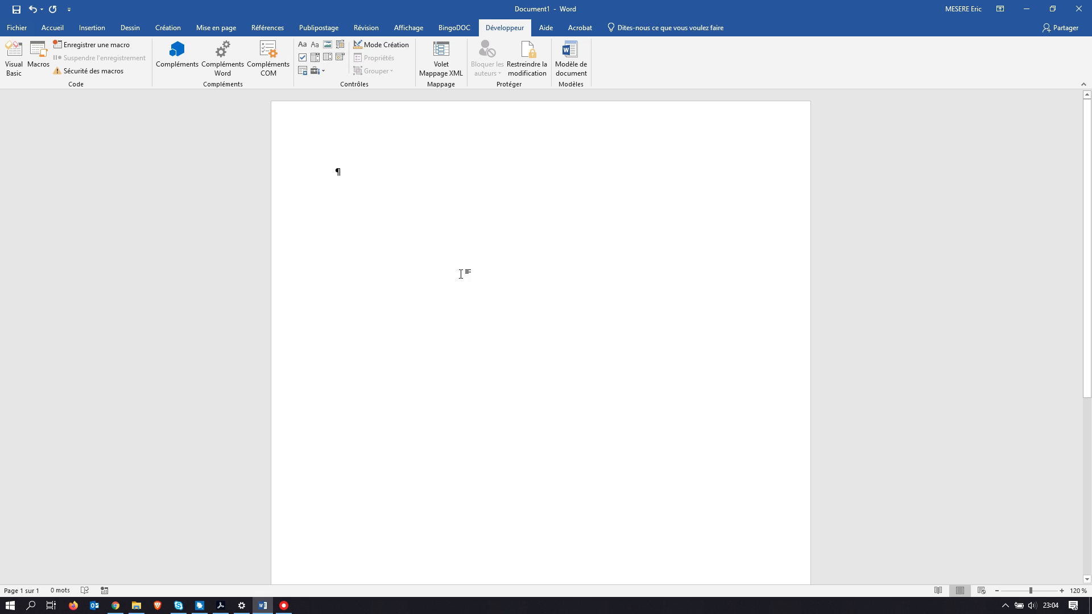
key(alt+Tab)
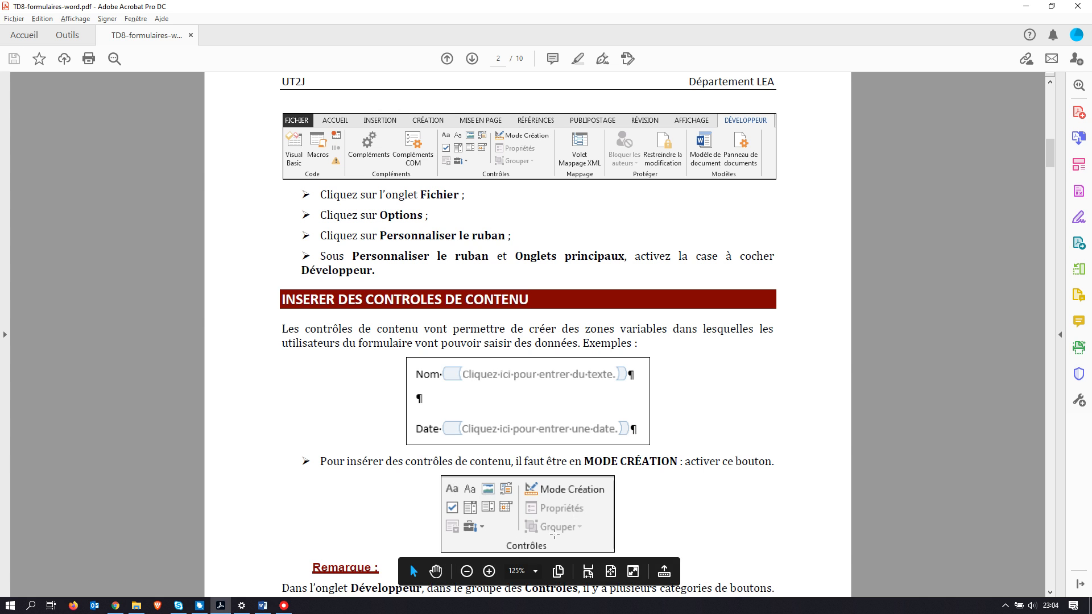
key(alt+Tab)
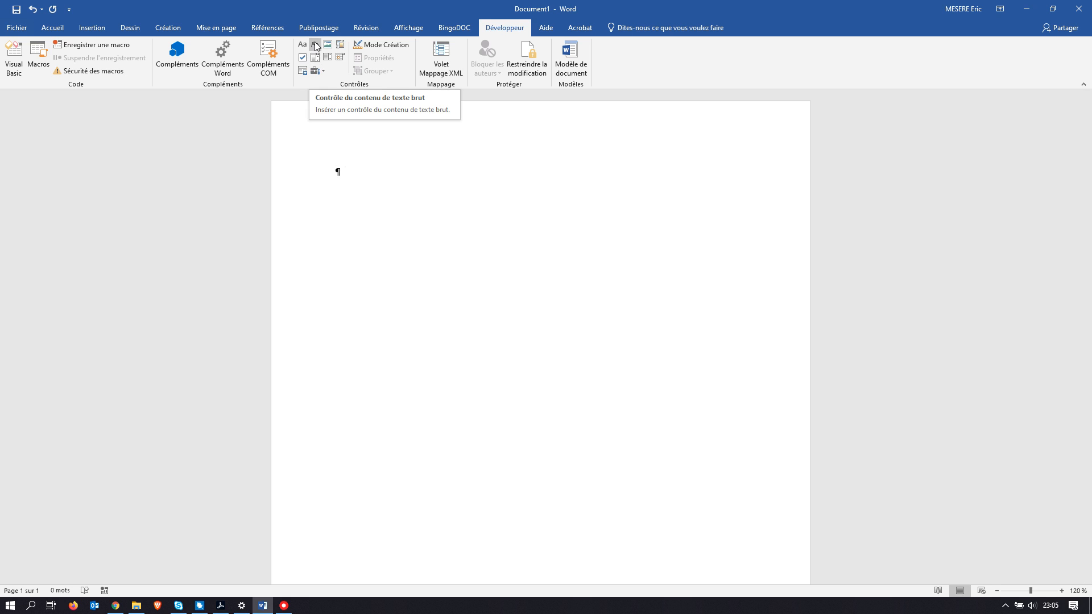
click(325, 73)
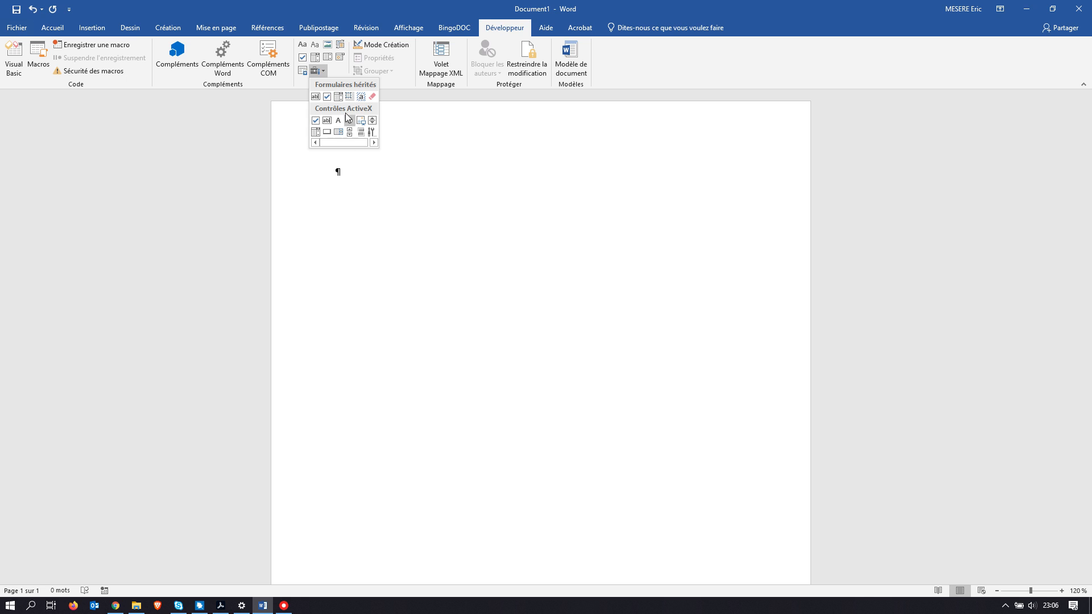
click(348, 172)
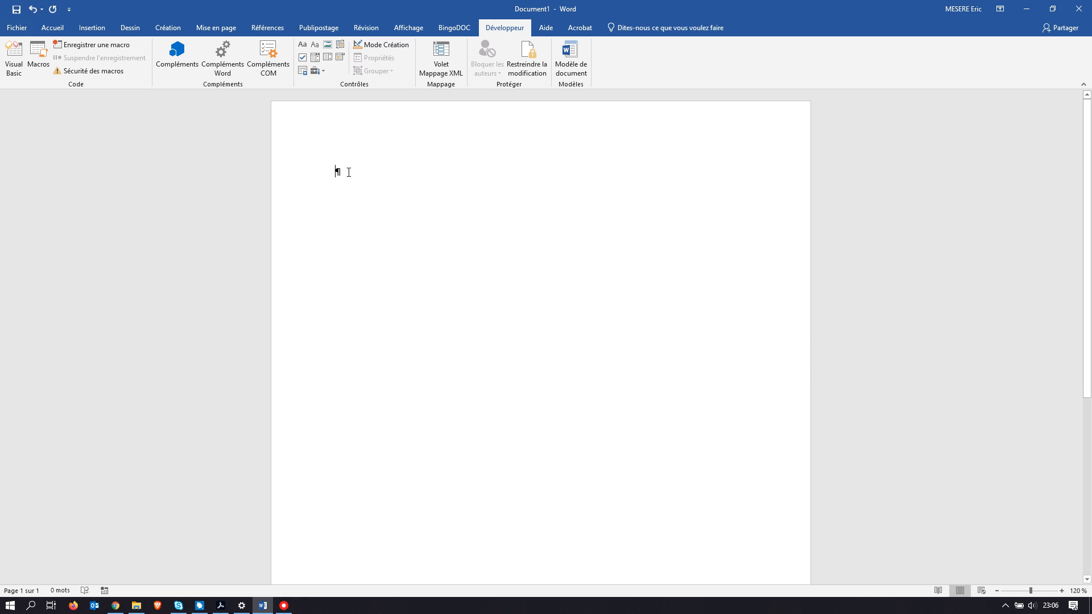
Read the PDF handout's remarks on legacy tools and its instructions for inserting rich or plain text content controls
key(alt+Tab)
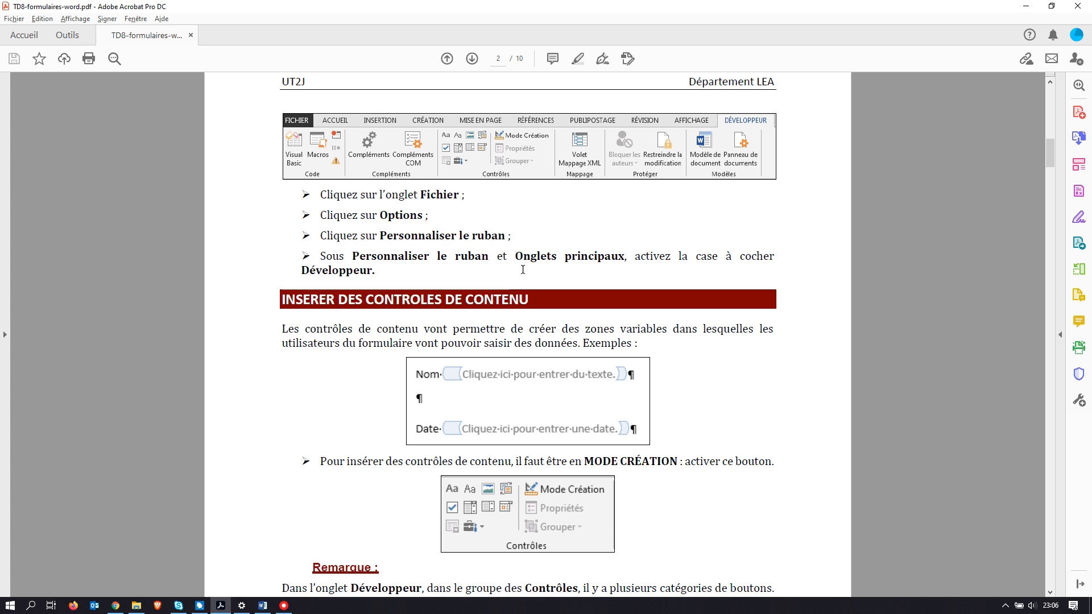
scroll(523, 271, down, 1)
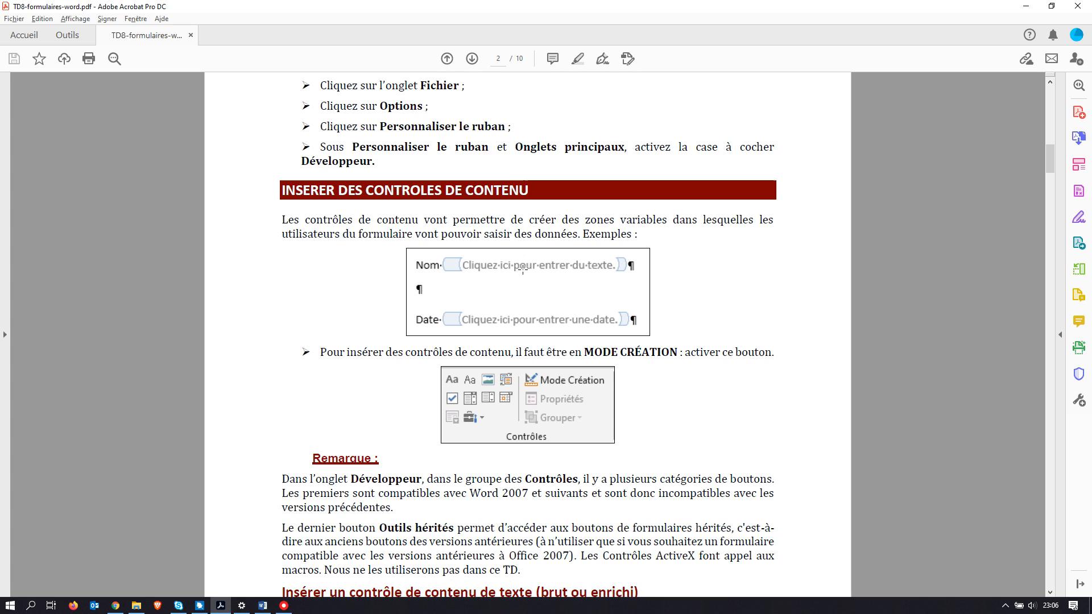
scroll(522, 271, down, 1)
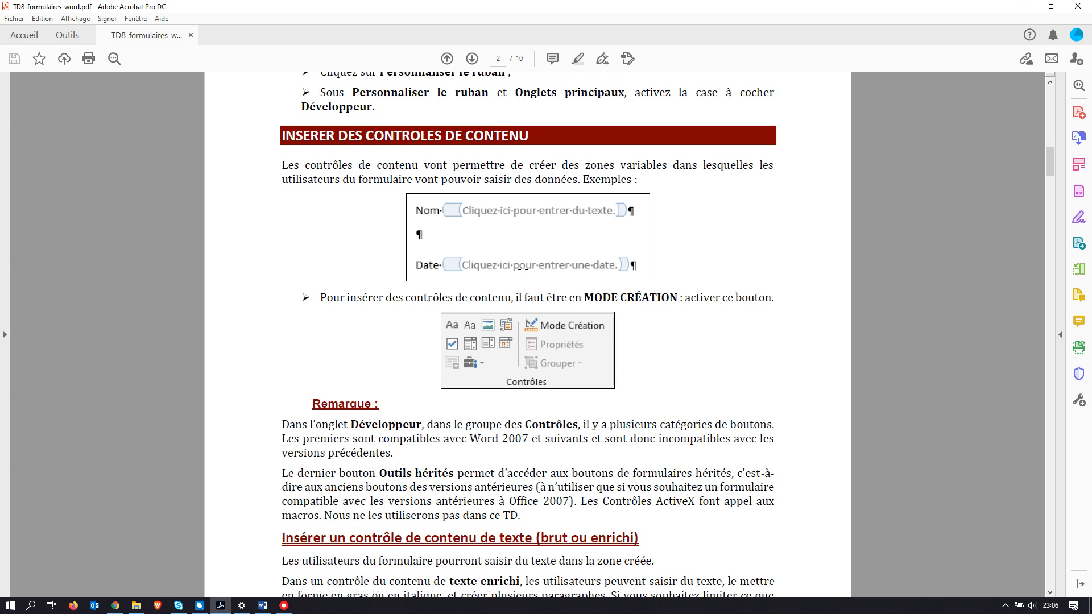
scroll(522, 271, down, 1)
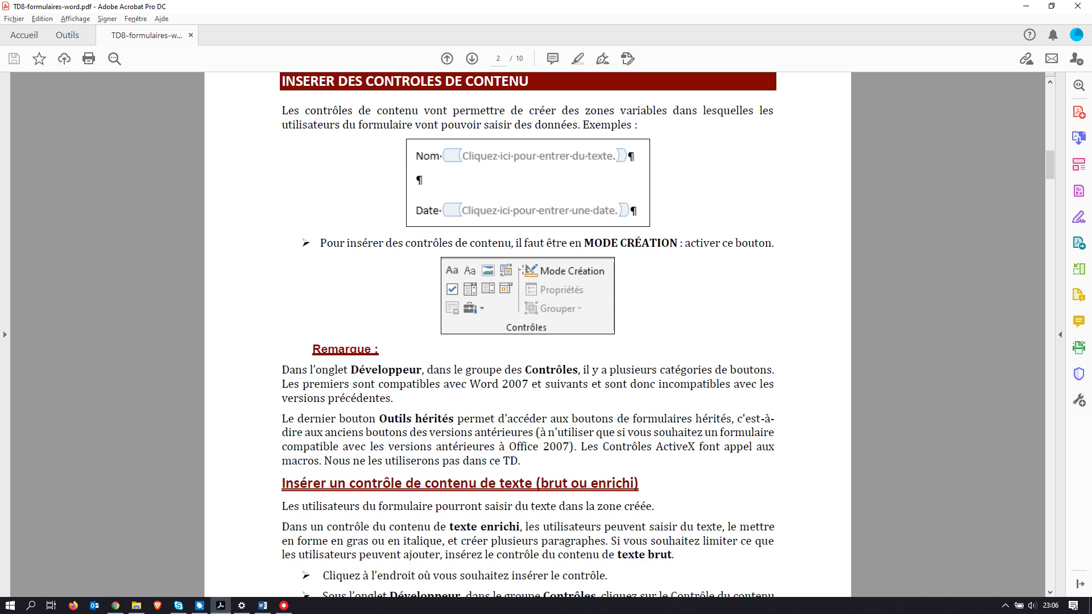
scroll(522, 270, down, 4)
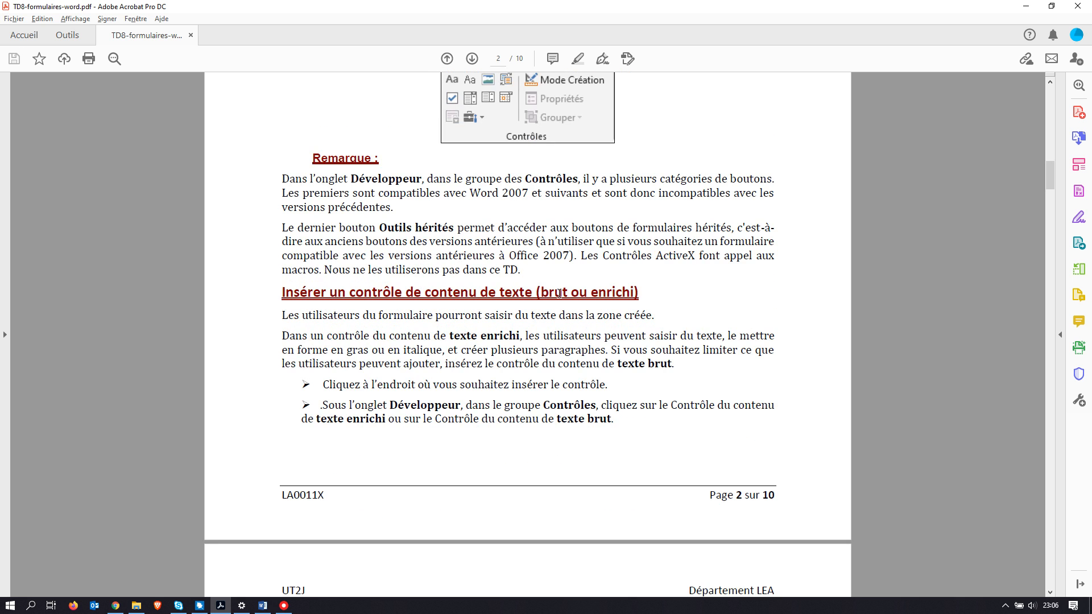
scroll(555, 300, down, 9)
Switch to the blank Word document and enter the heading "Contrôle du contenu de texte enrichi" followed by a new paragraph
key(alt+Tab)
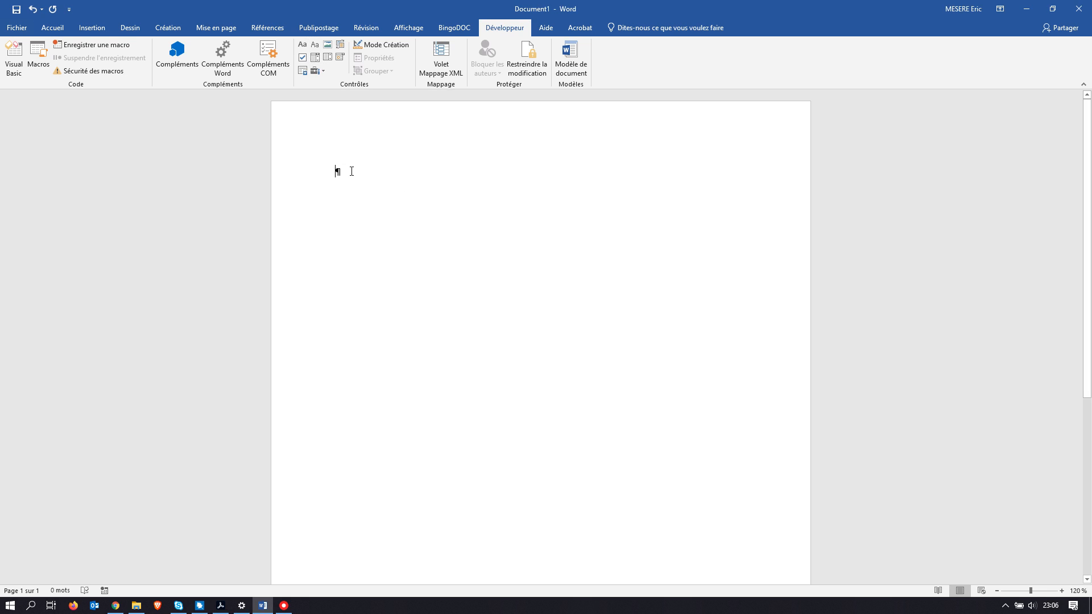
text(Contr)
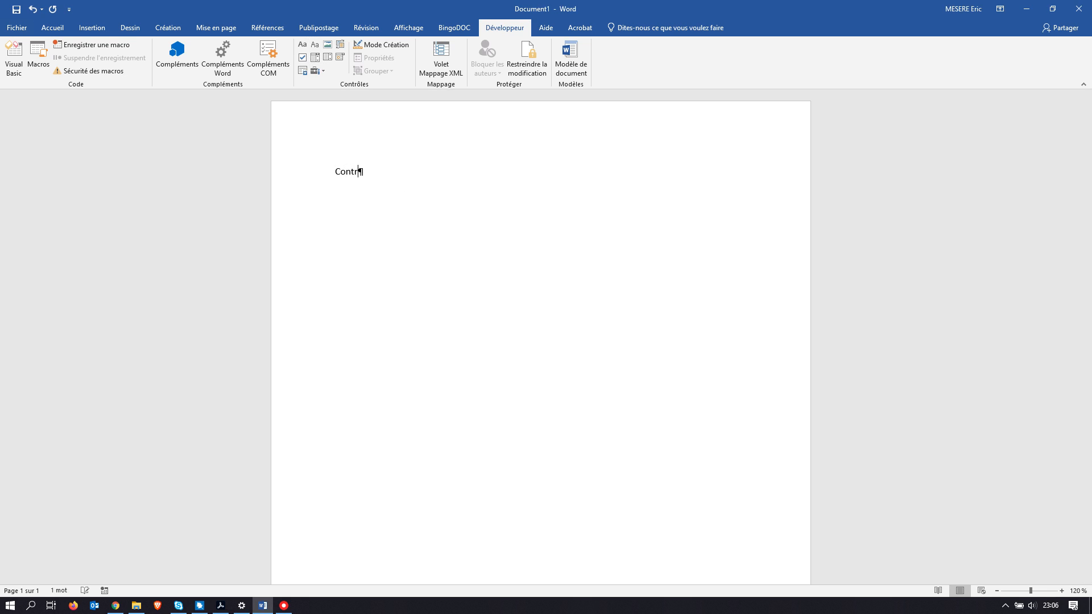
text(ôle du contenu de texte e)
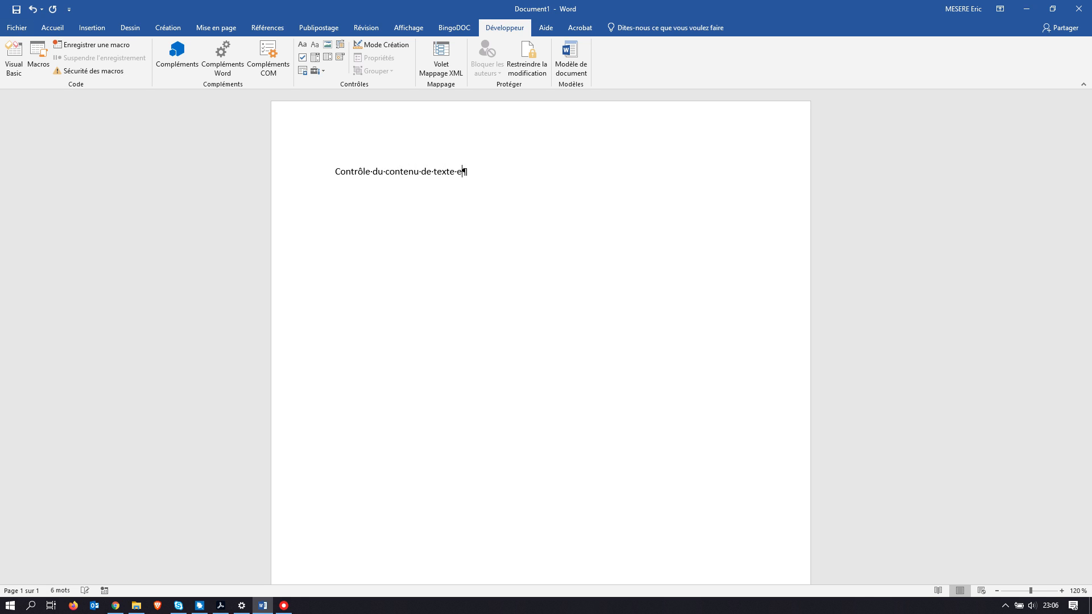
text(nrichi)
key(Return)
Format the heading "Contrôle du contenu de texte enrichi" as bold, underlined, 14 pt text
drag(499, 168, 324, 165)
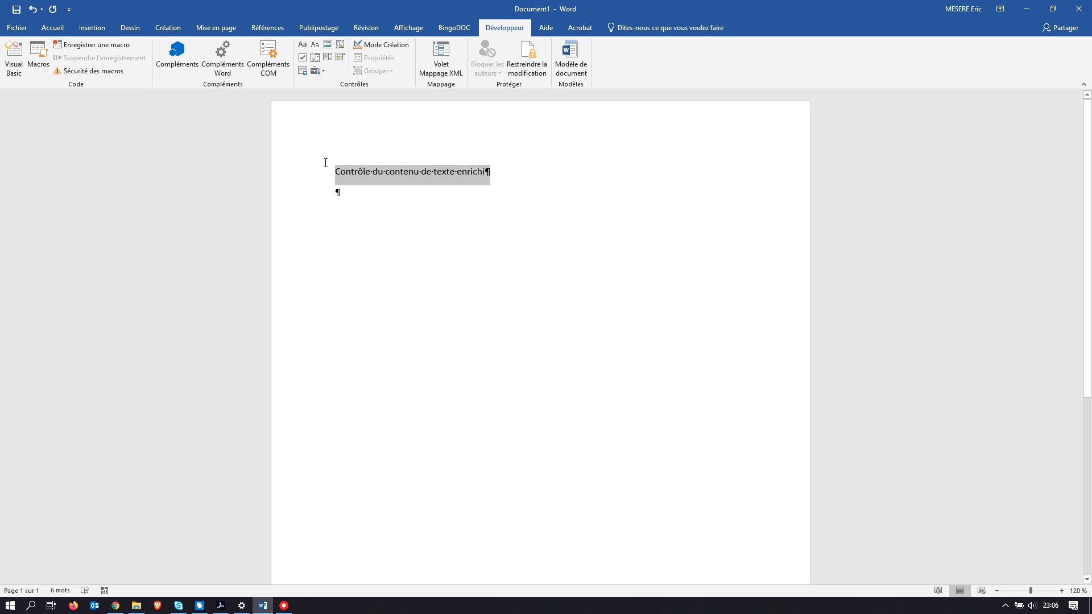
click(52, 28)
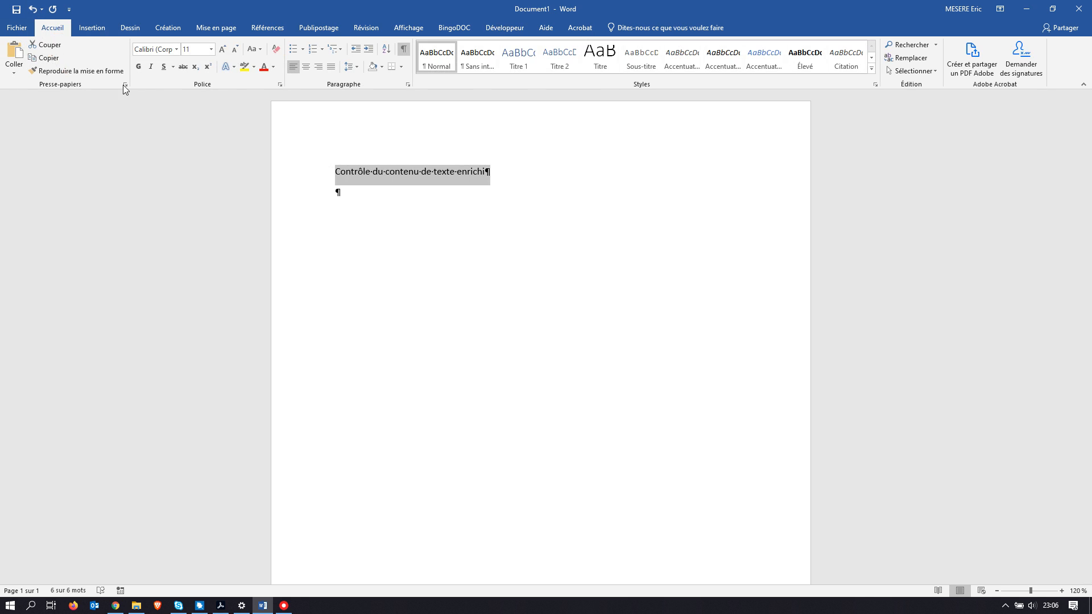
click(138, 67)
click(211, 49)
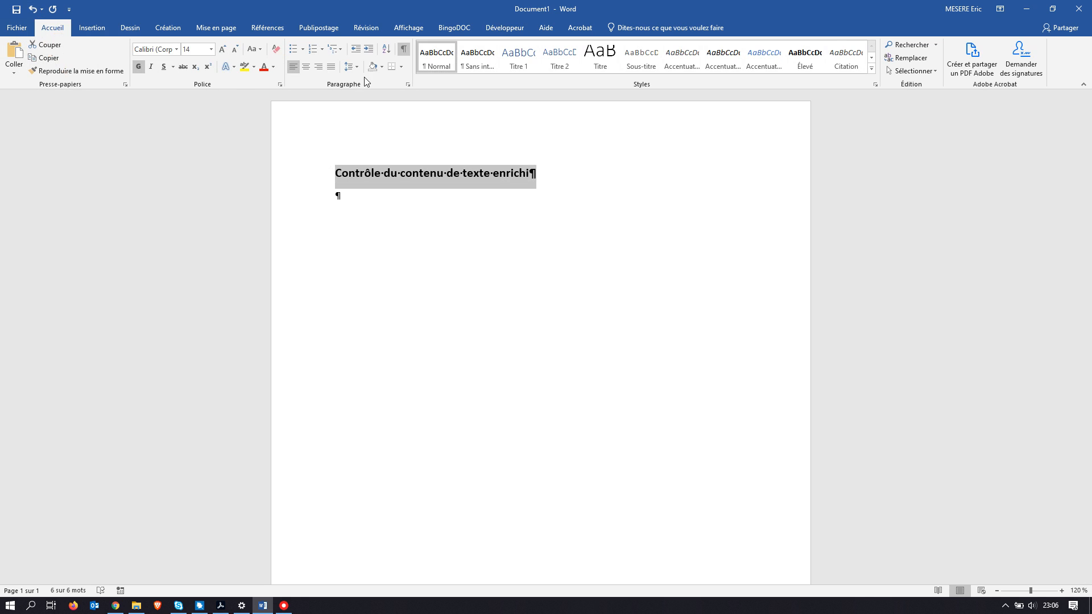
click(165, 70)
Insert a rich text content control directly below the heading, leaving an empty paragraph after it
click(359, 198)
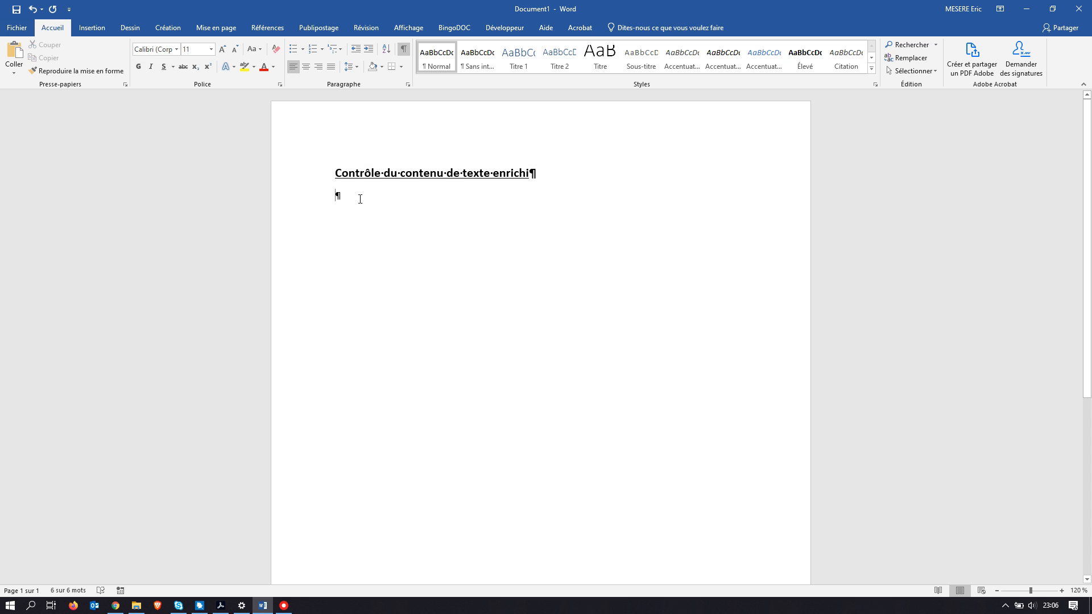
key(Return)
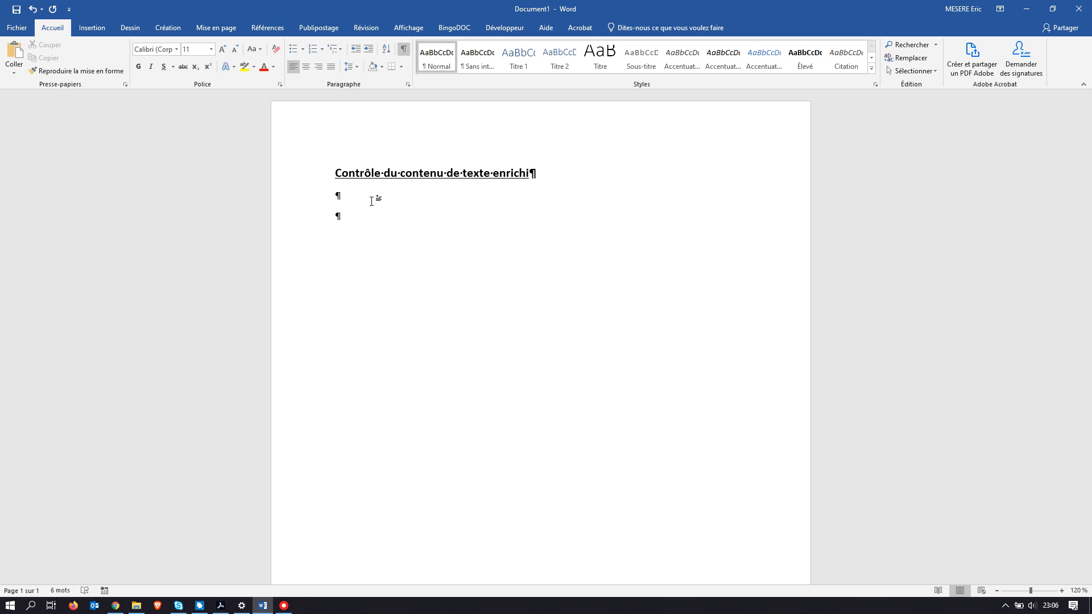
click(497, 27)
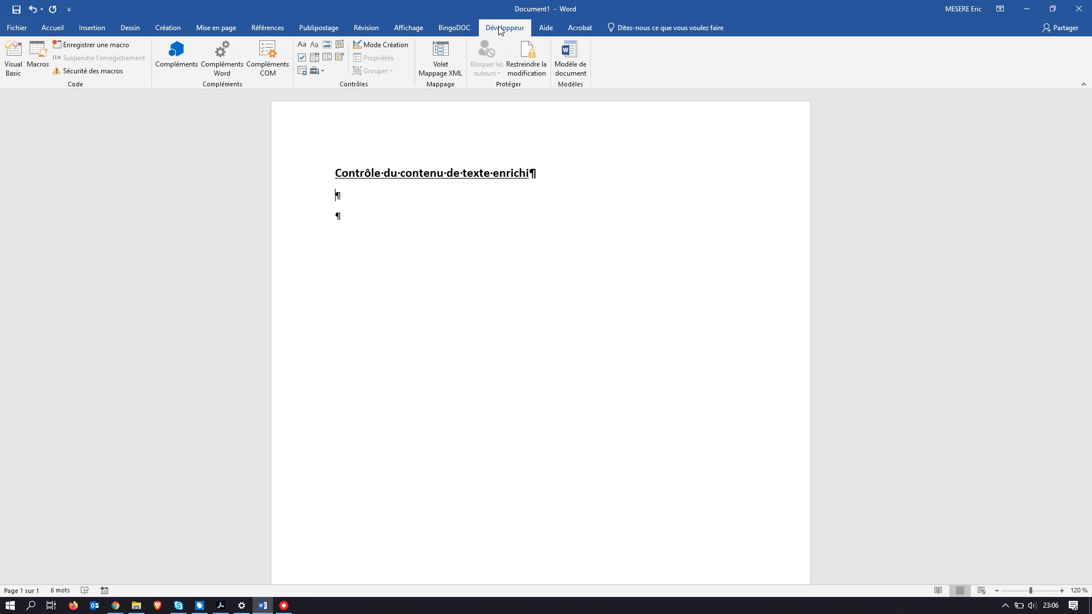
click(302, 44)
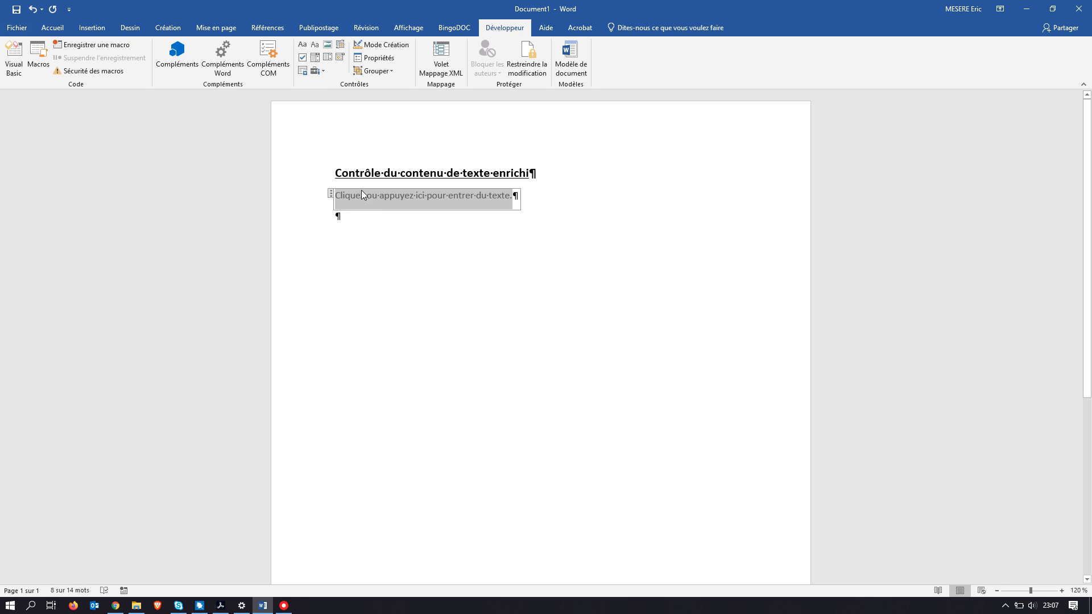
Test the rich text content control by selecting it and filling it with the sample text "S jdskjsk"
click(343, 216)
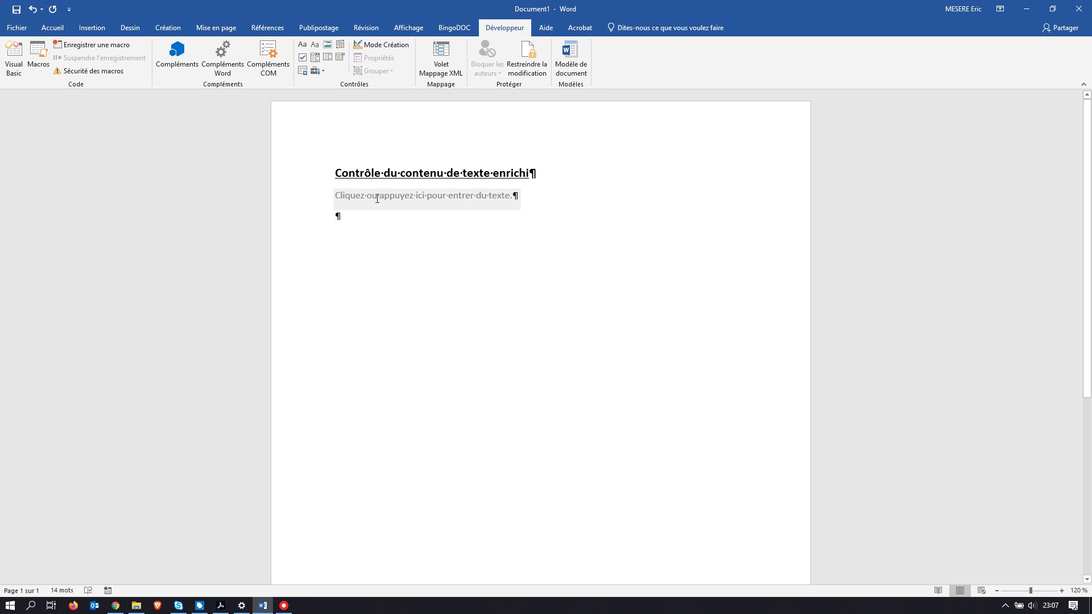
click(444, 196)
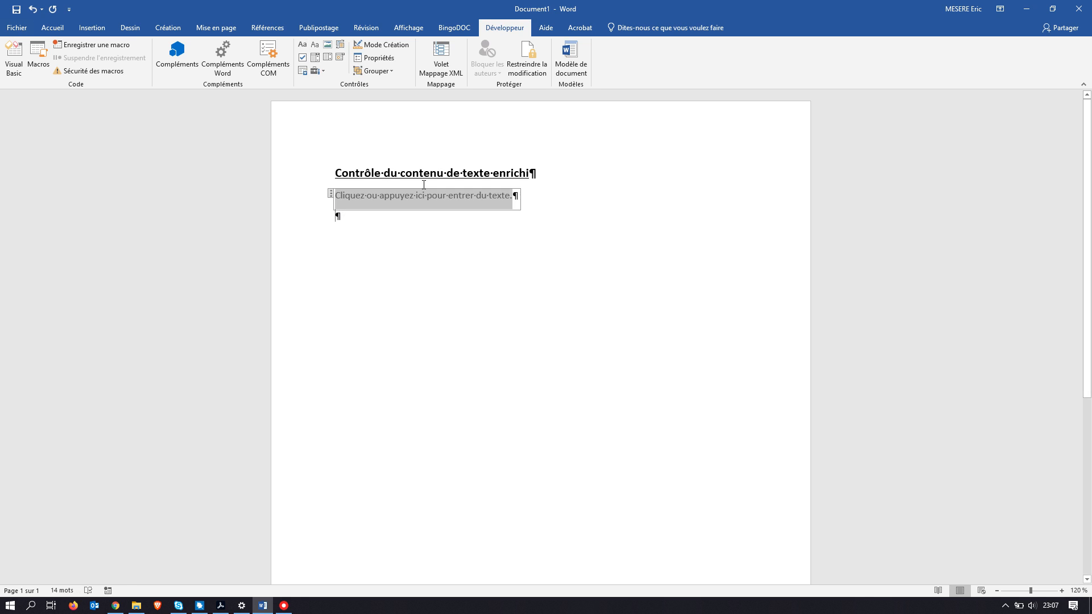
click(439, 217)
click(390, 201)
text(S jdskjsk)
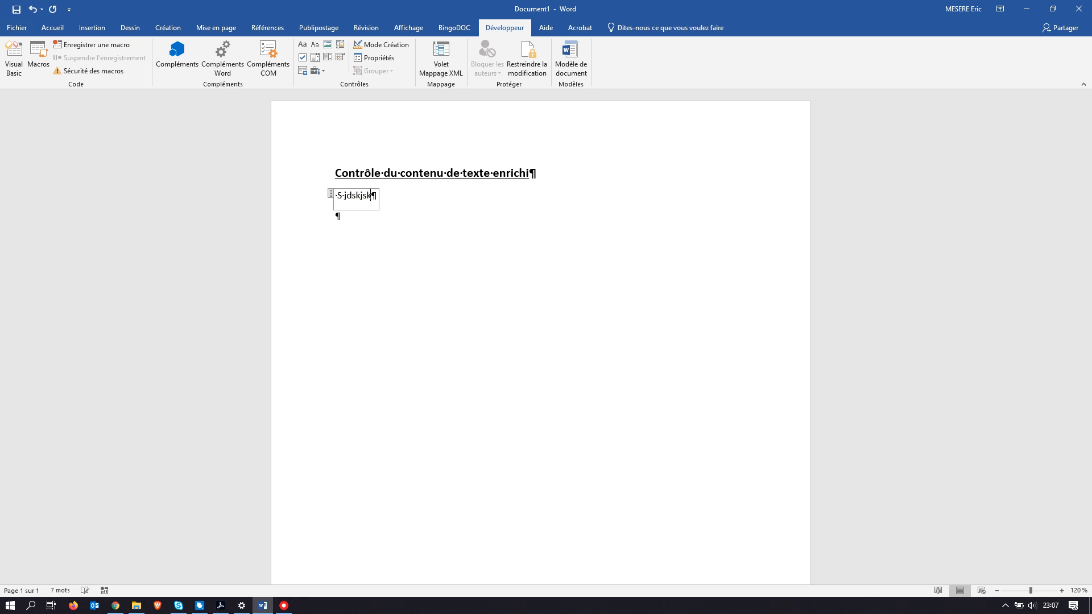
Extend the rich text control's sample text with "dj j jsqkl" and two further paragraphs, "Jq jdq jdkqls jkq" and "Sqdjsqkdjqk jqks jd"
text( dj j jsqkl)
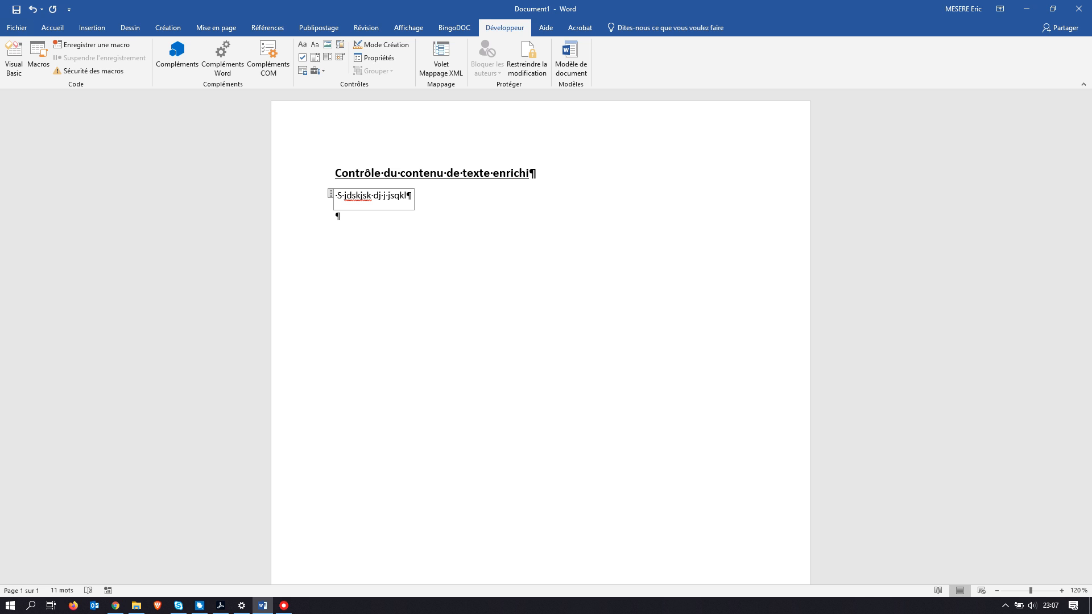
key(Return)
text(Jq jdq jdkqls jkq)
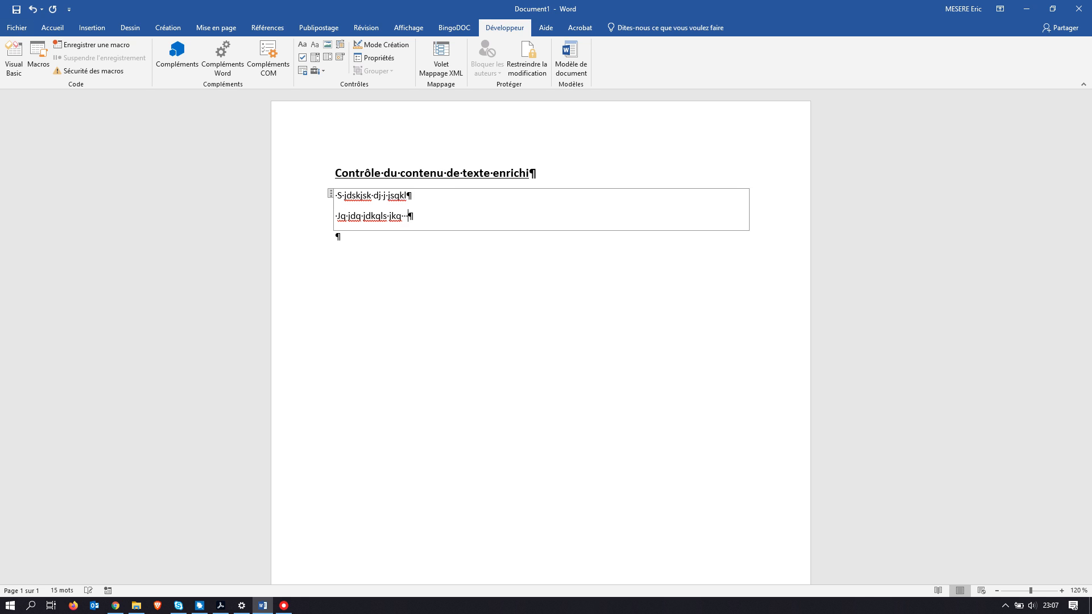
key(Return)
text(Sqdjsqkdjqk jqks jd)
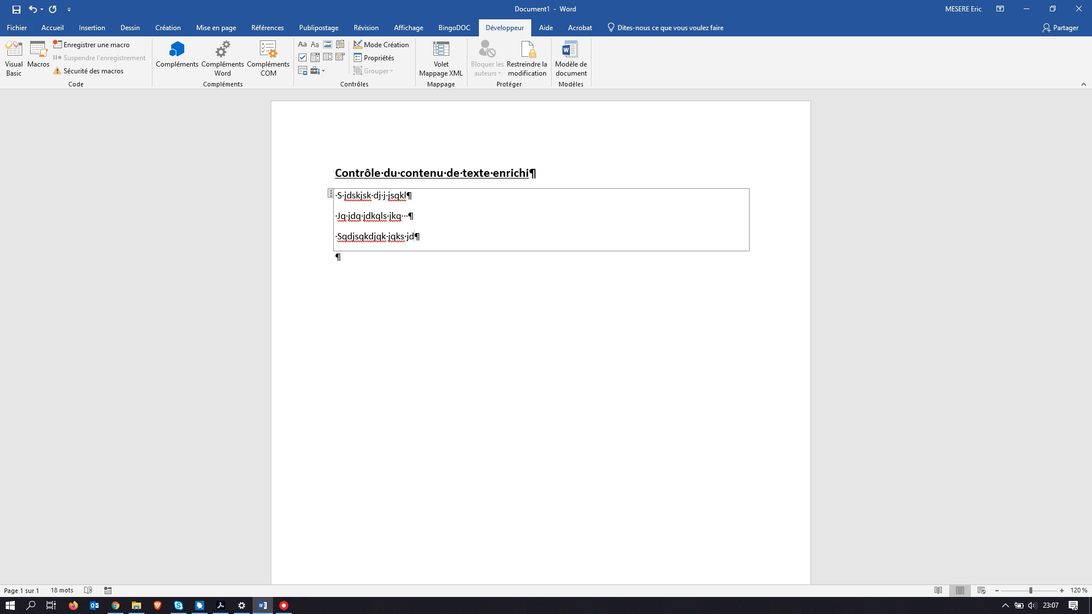
Format only the word "jdkqls" in the rich text control's second paragraph as bold, italic and red
drag(364, 216, 388, 216)
click(51, 28)
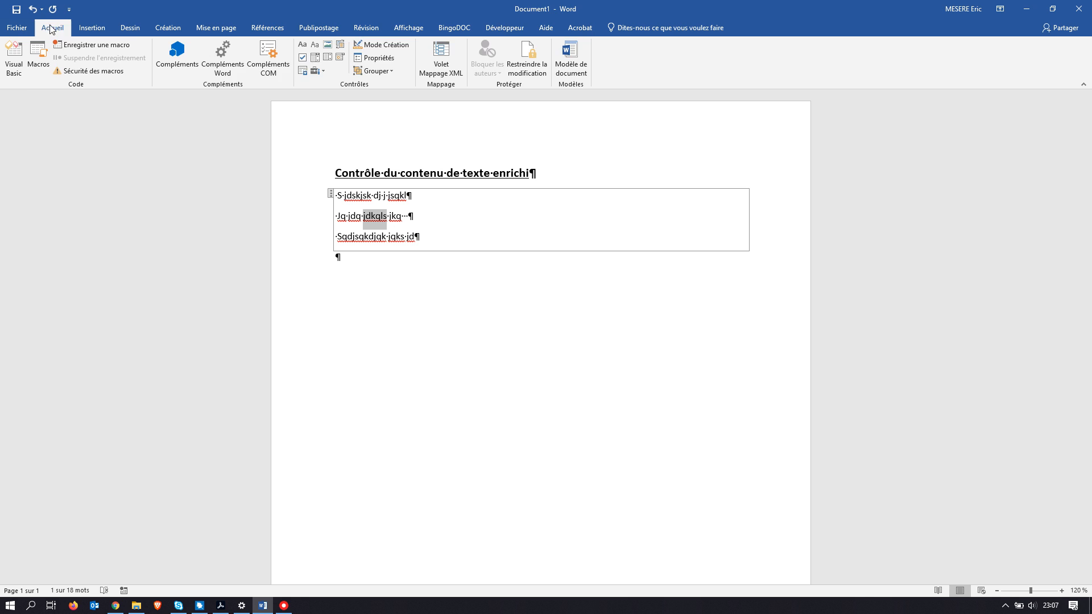
click(138, 67)
click(150, 67)
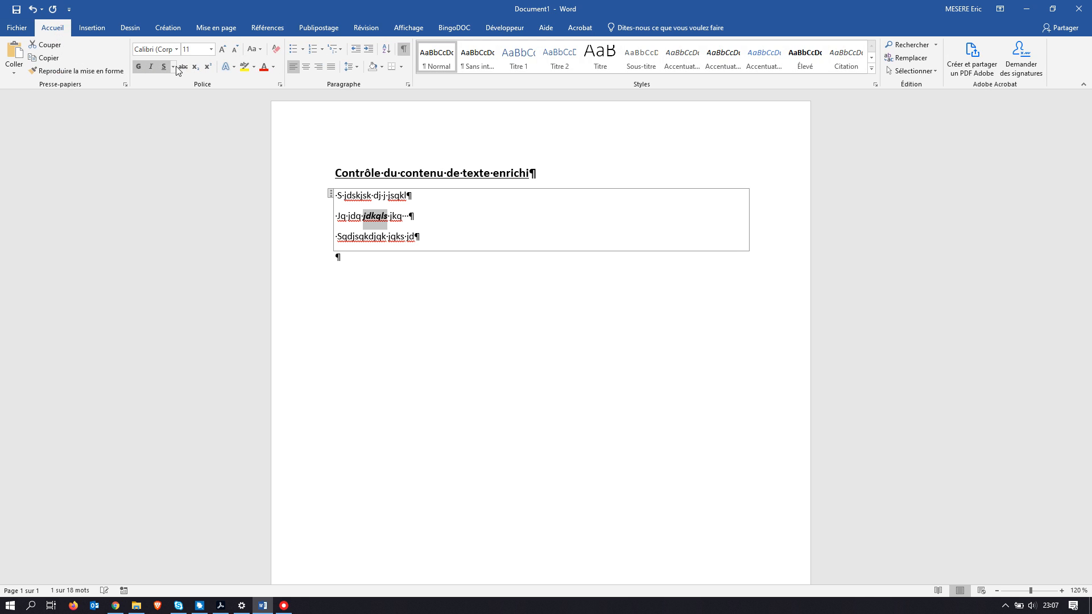
click(264, 66)
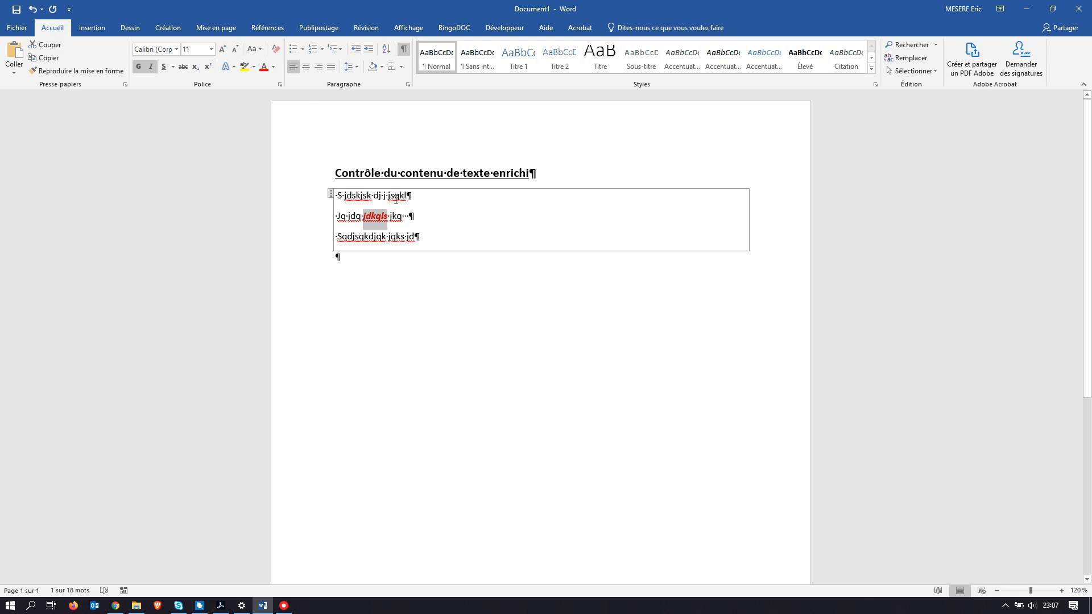
Set the letters "sqk" in the rich text control's first paragraph to 20 pt
drag(390, 196, 404, 197)
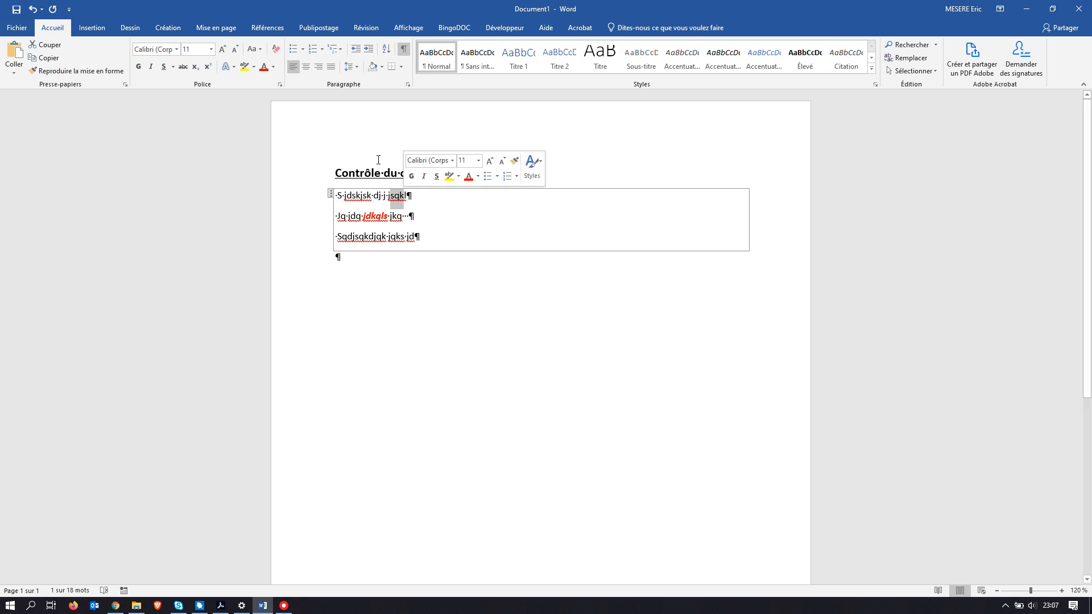
click(211, 50)
click(190, 145)
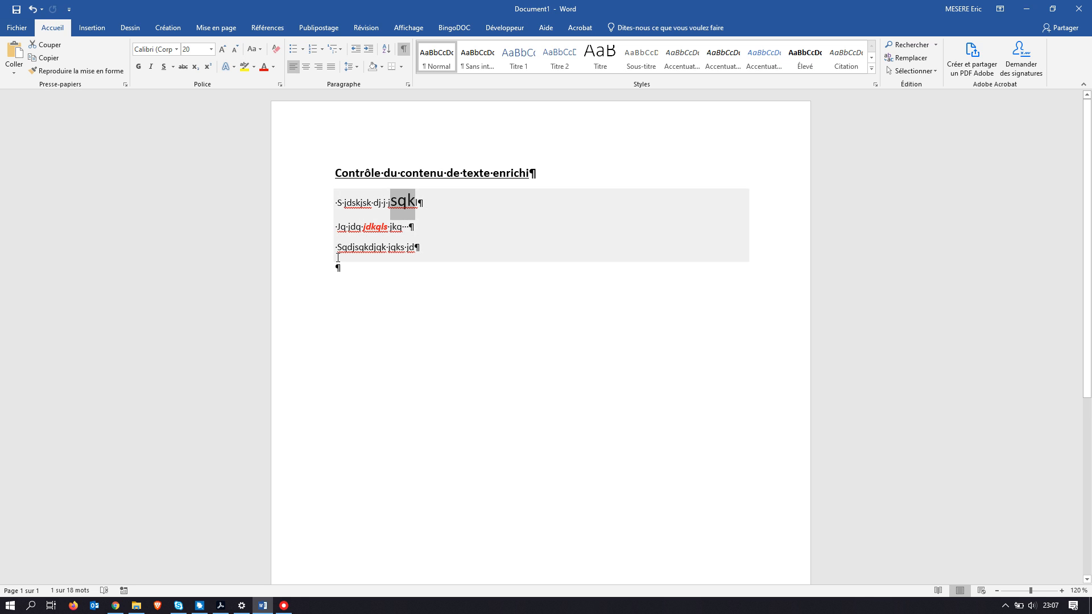
Copy the heading below the rich text control, with an empty paragraph after it, and reword the copy to "Contrôle du contenu de texte brut"
click(299, 179)
key(ctrl+c)
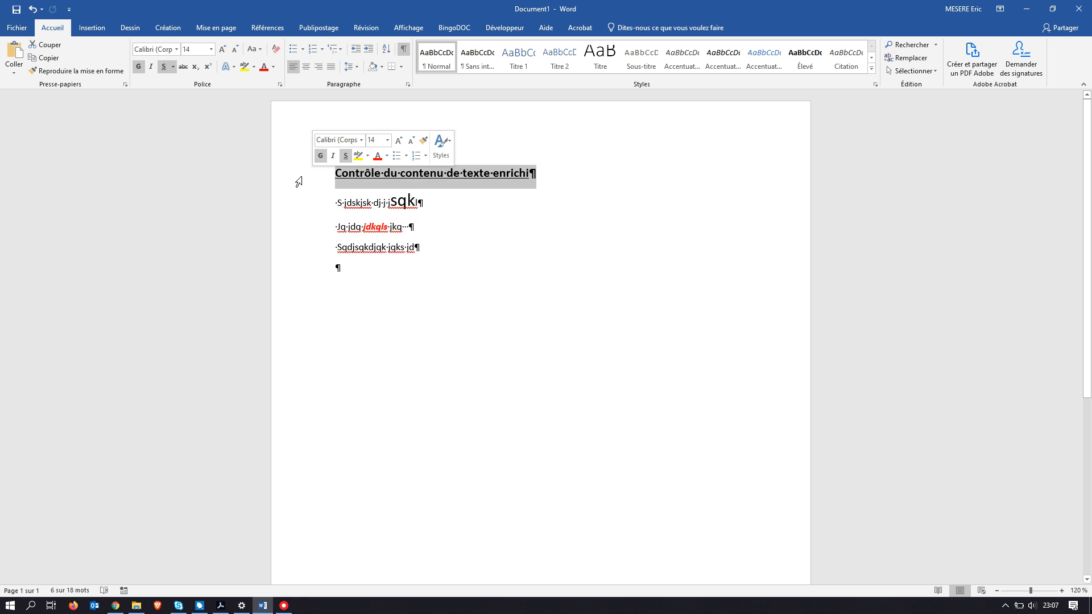
click(347, 265)
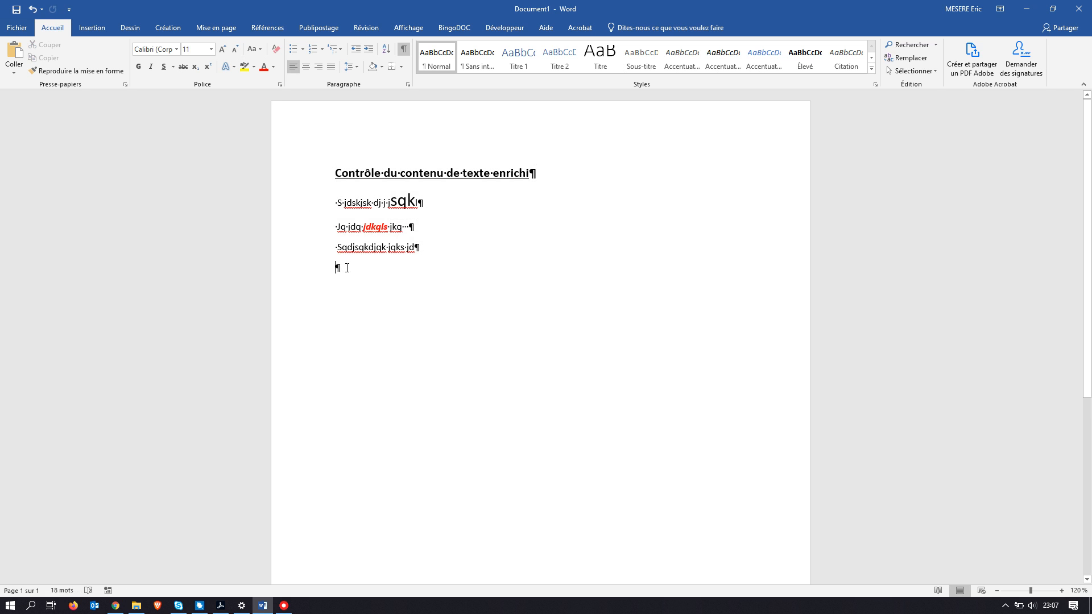
key(Return)
key(ctrl+v)
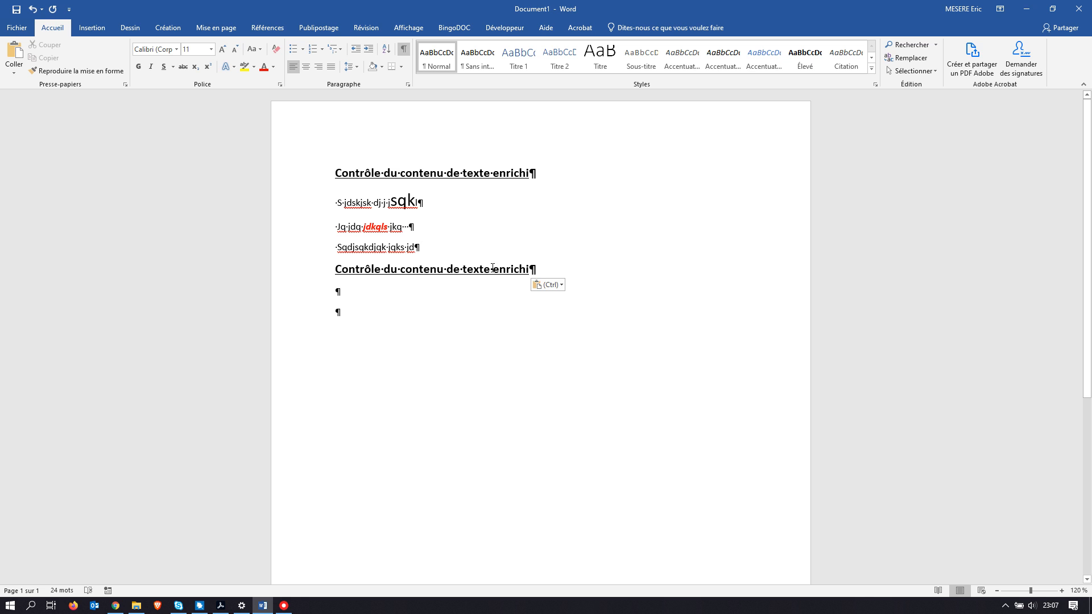
drag(494, 272, 527, 274)
text(brut)
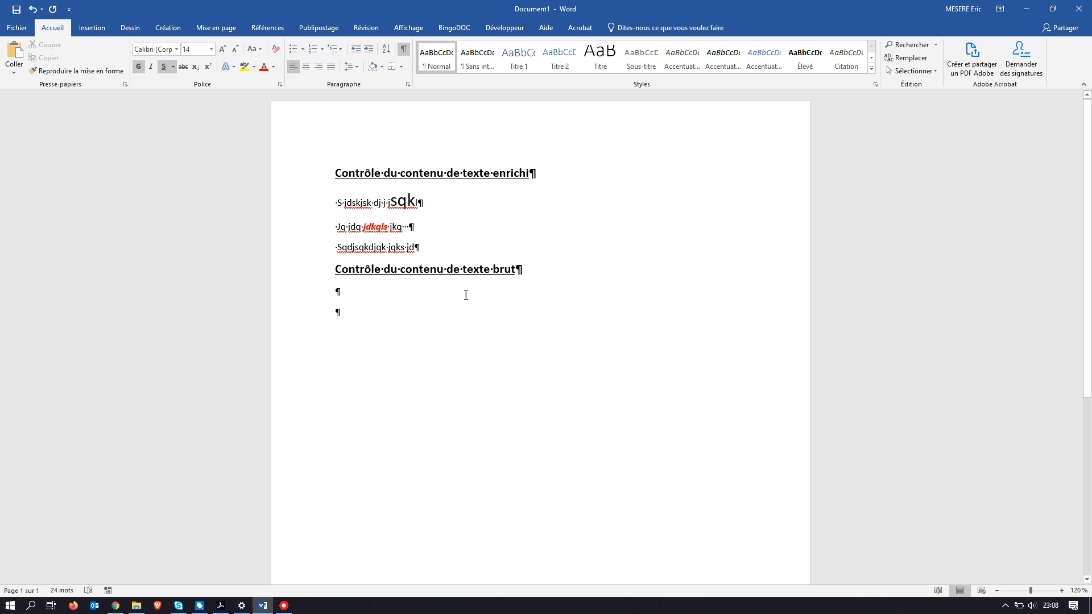
Insert a plain text content control in the empty paragraph directly below the "Contrôle du contenu de texte brut" heading
click(360, 290)
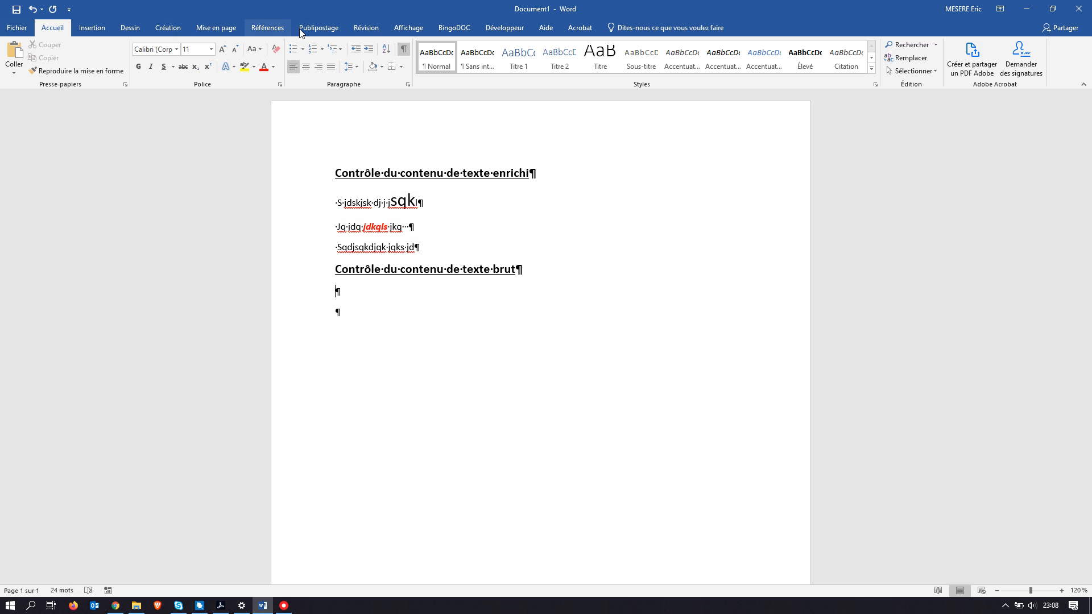
click(505, 27)
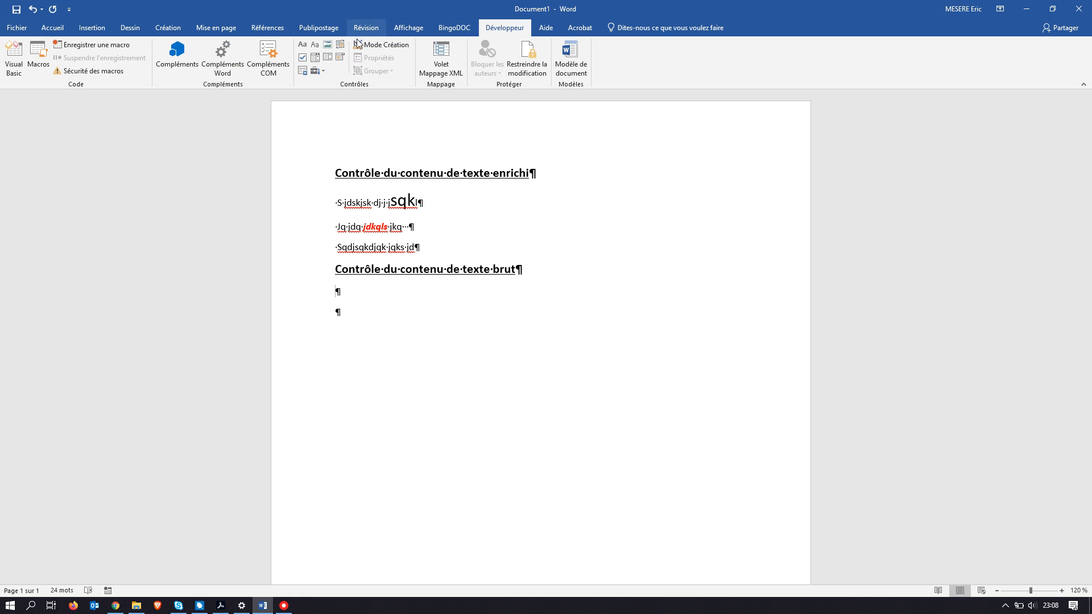
click(316, 46)
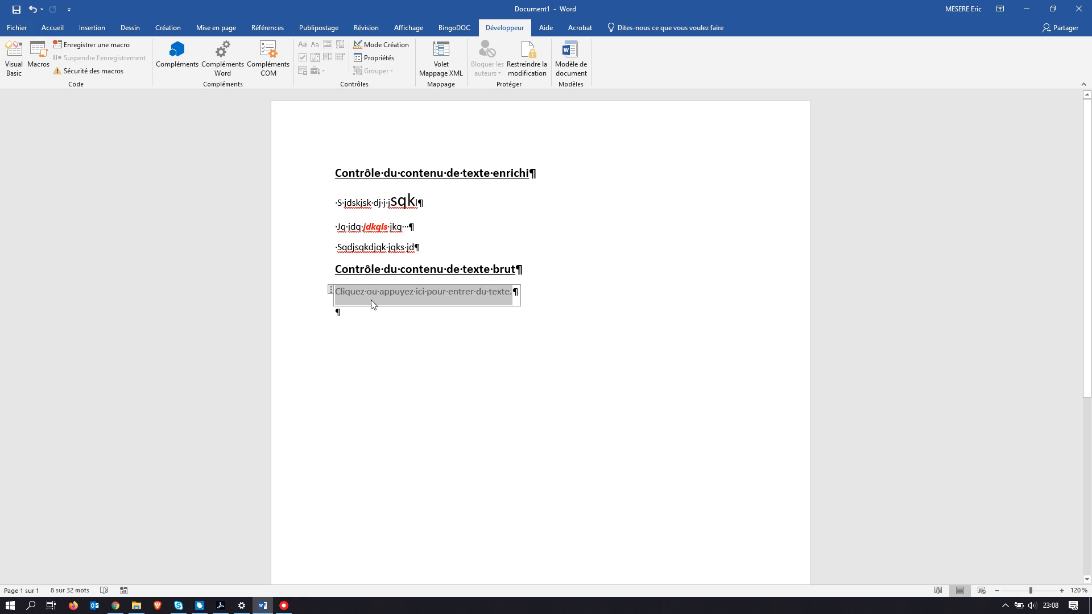
click(353, 317)
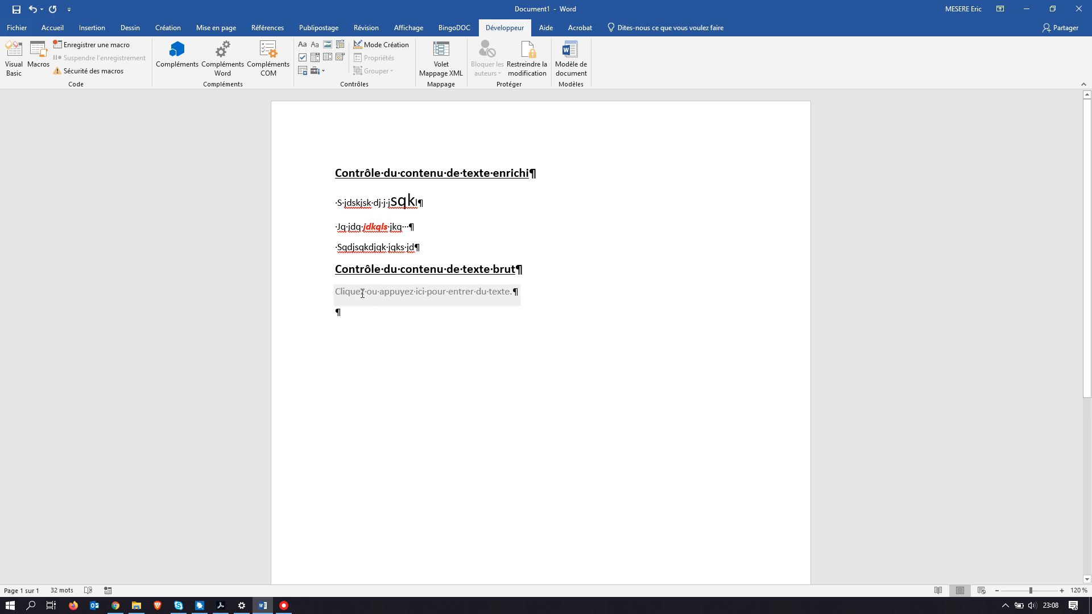
Fill the plain text content control with the sample text "Jdsk jsd jsdk jsdk jskjksd fj sdl sl jsd jsk s kjlsd"
click(361, 292)
text(Jdsk jsd jsdk)
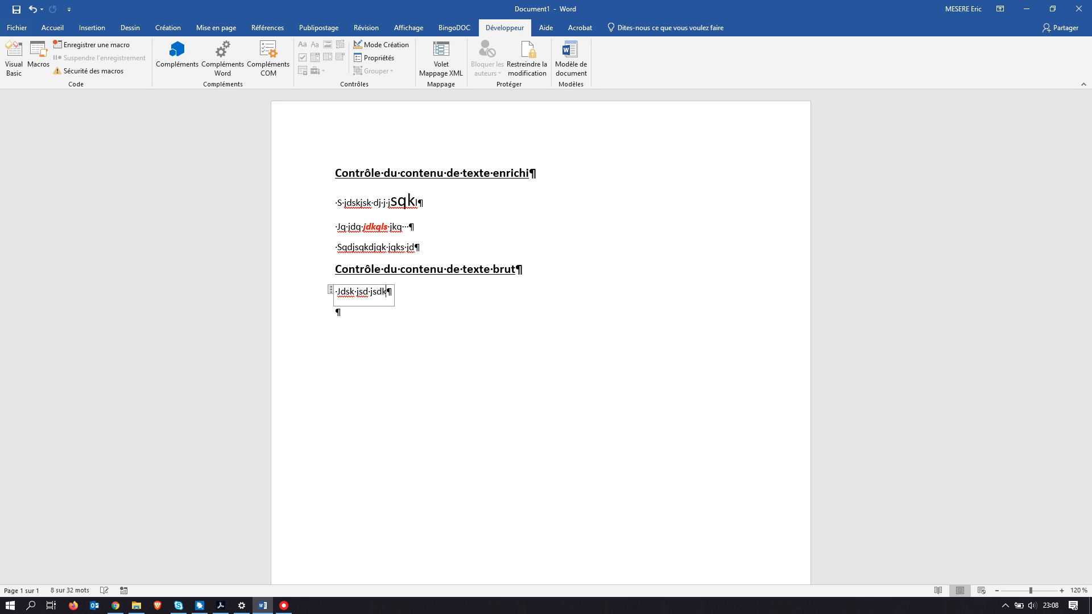
text( jsdk jskjksd fj)
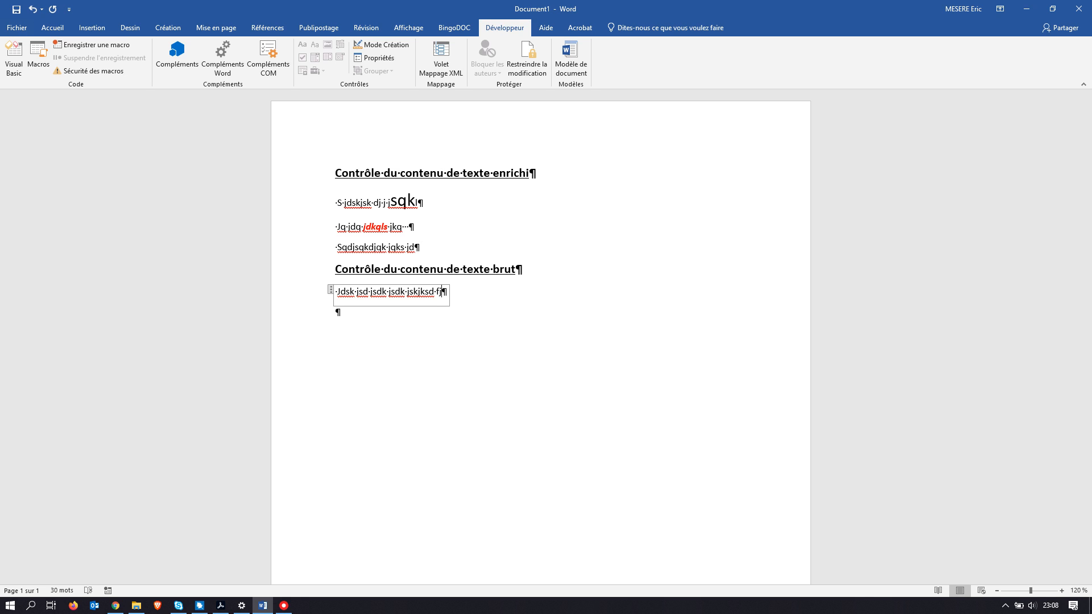
text(sdl sl jsd jsk s kjlsd)
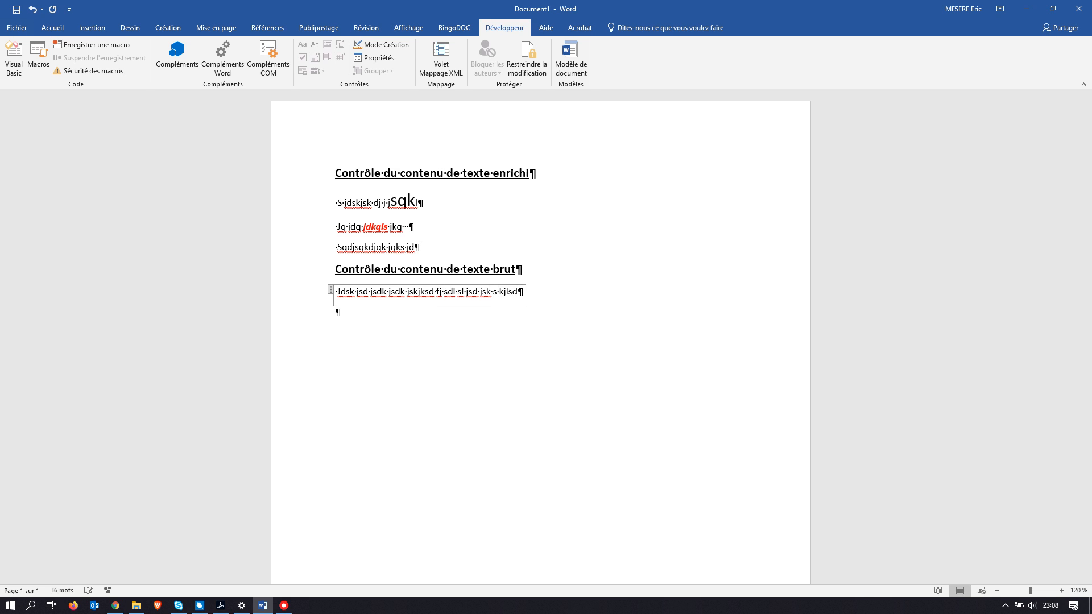
Test bold and red formatting on part of the plain text control's content, and add an empty paragraph below the control
drag(391, 295, 406, 296)
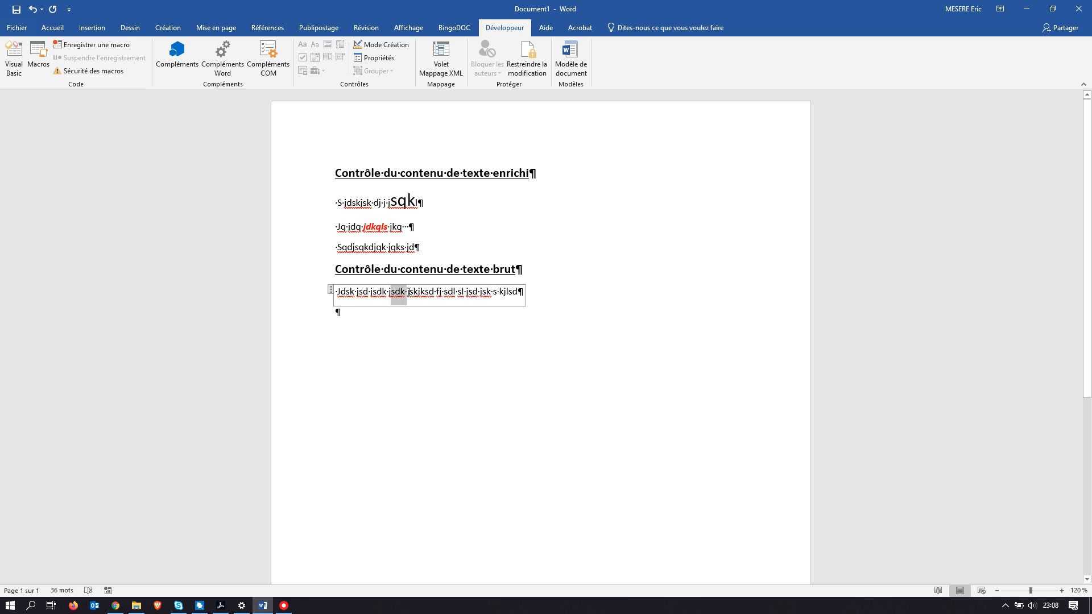
click(52, 27)
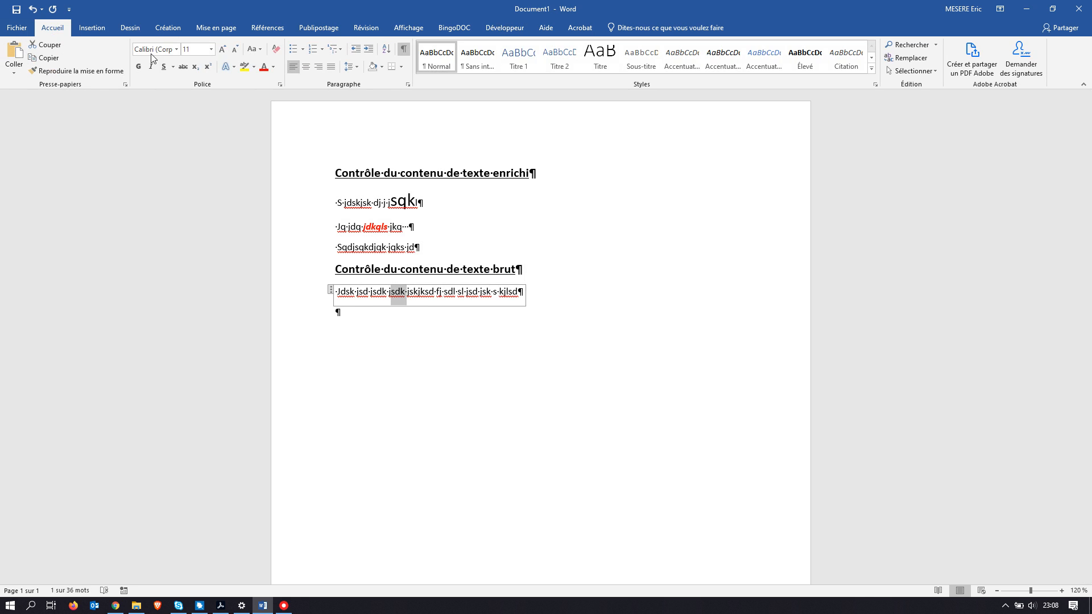
click(139, 67)
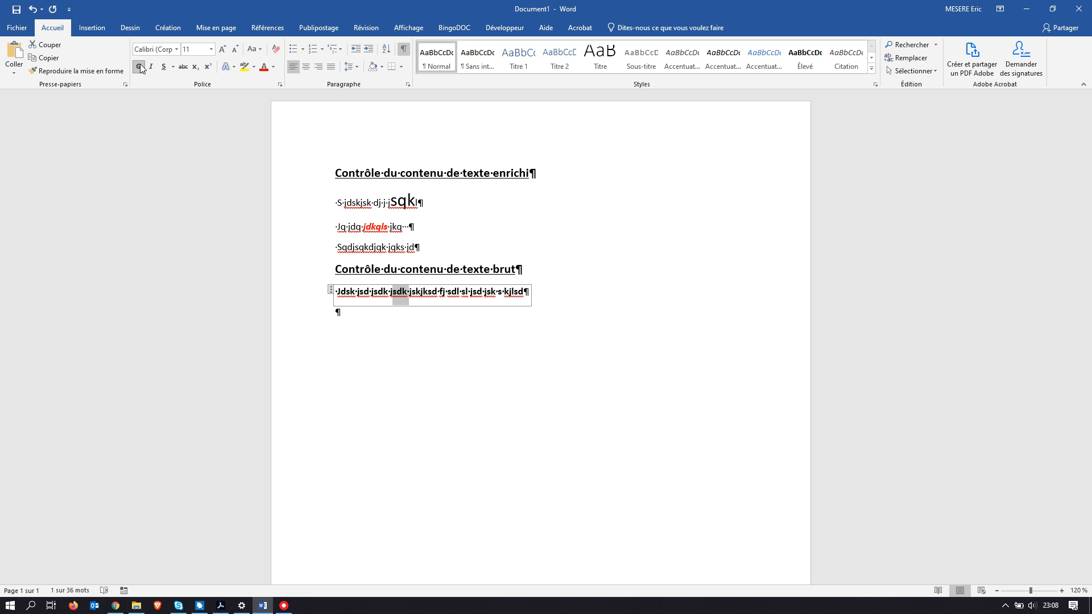
click(163, 68)
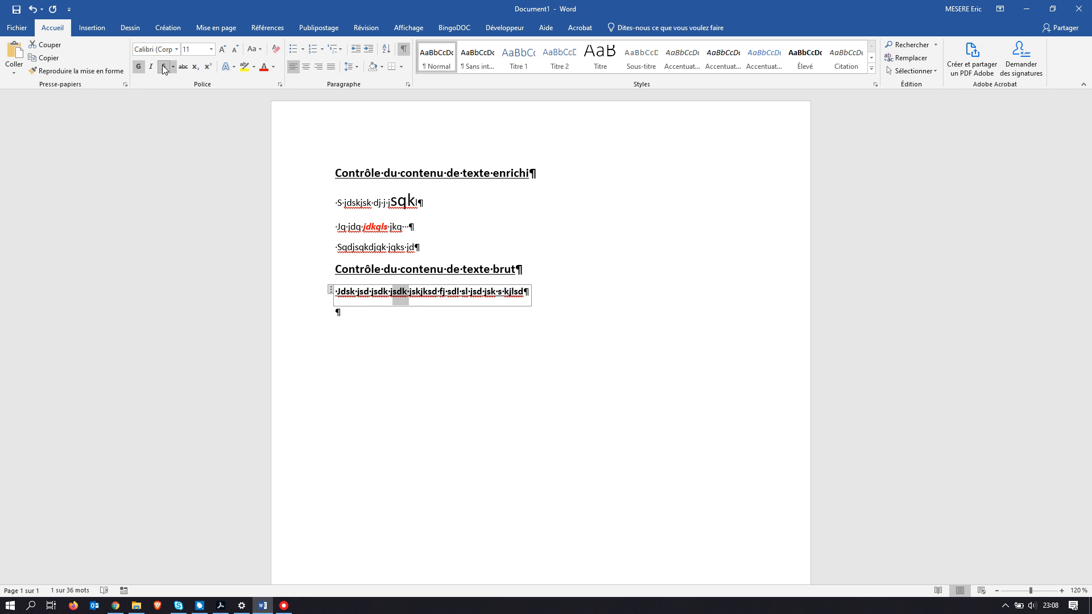
click(163, 68)
click(263, 67)
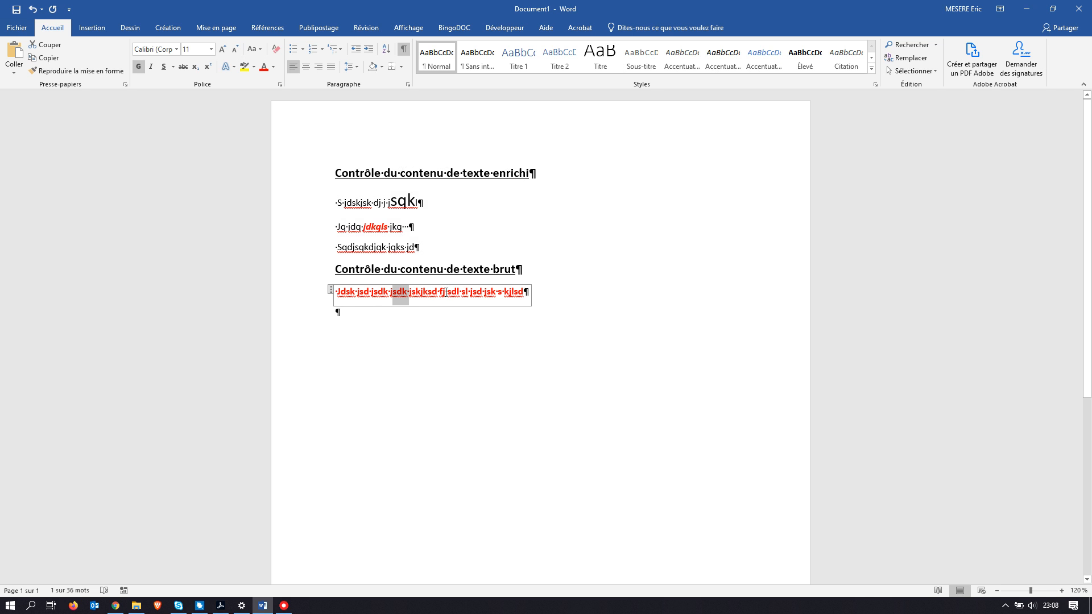
click(353, 314)
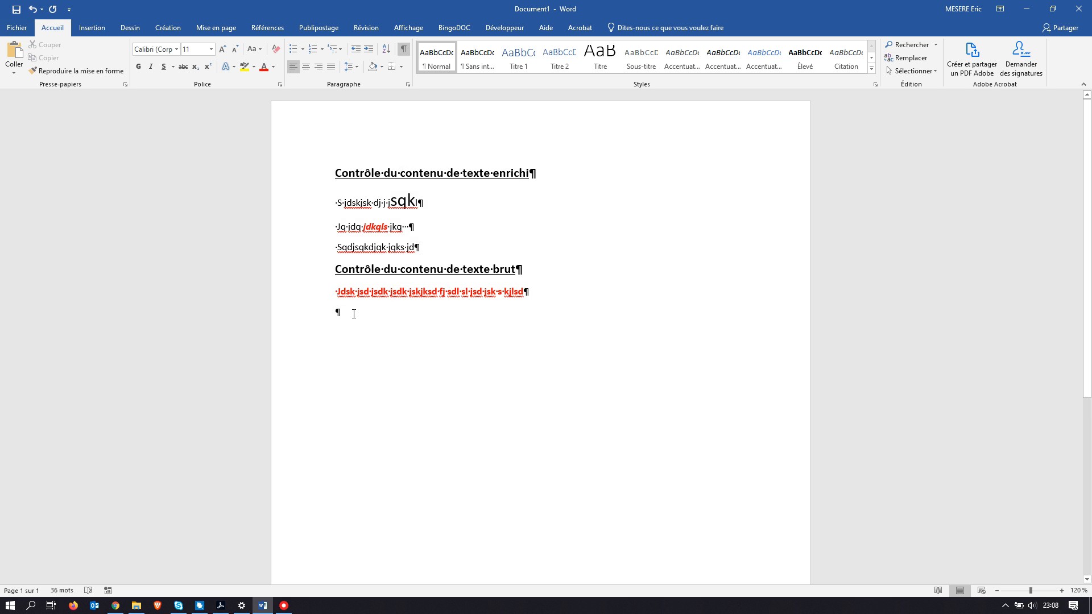
key(Return)
click(546, 293)
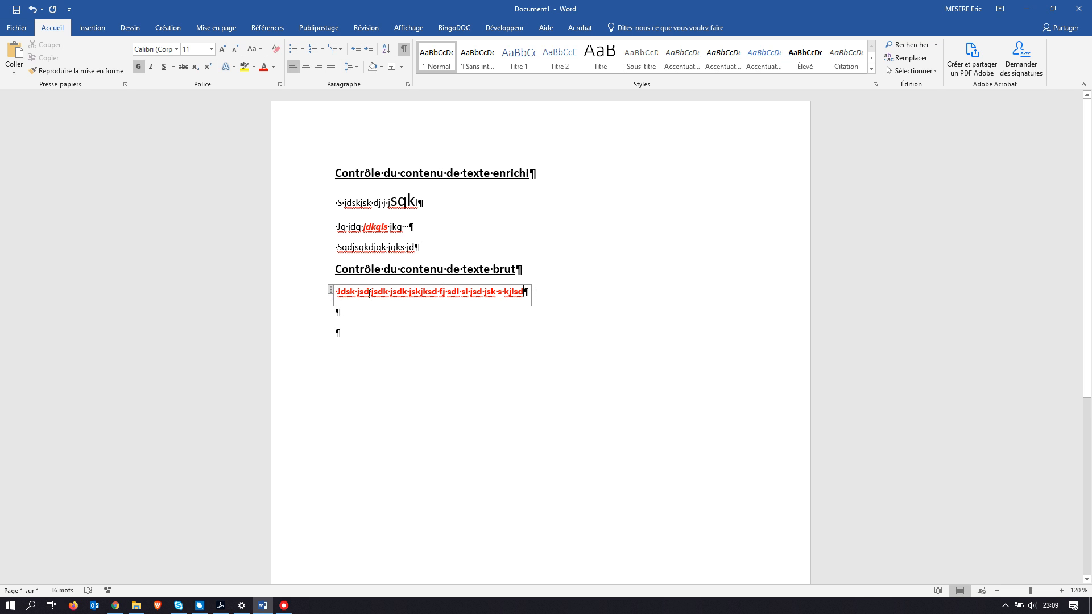
click(322, 301)
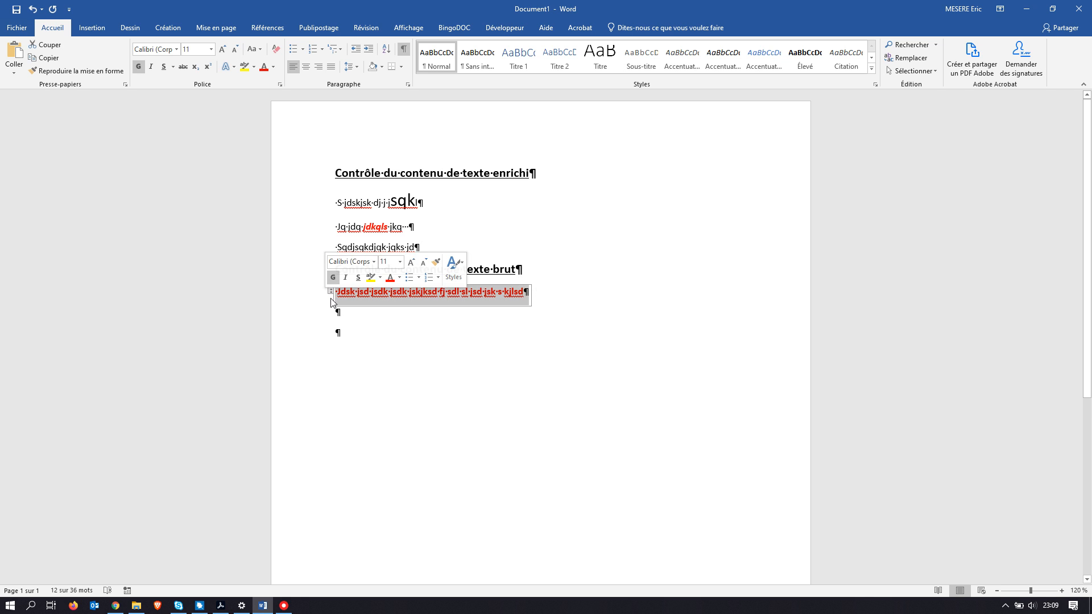
click(335, 300)
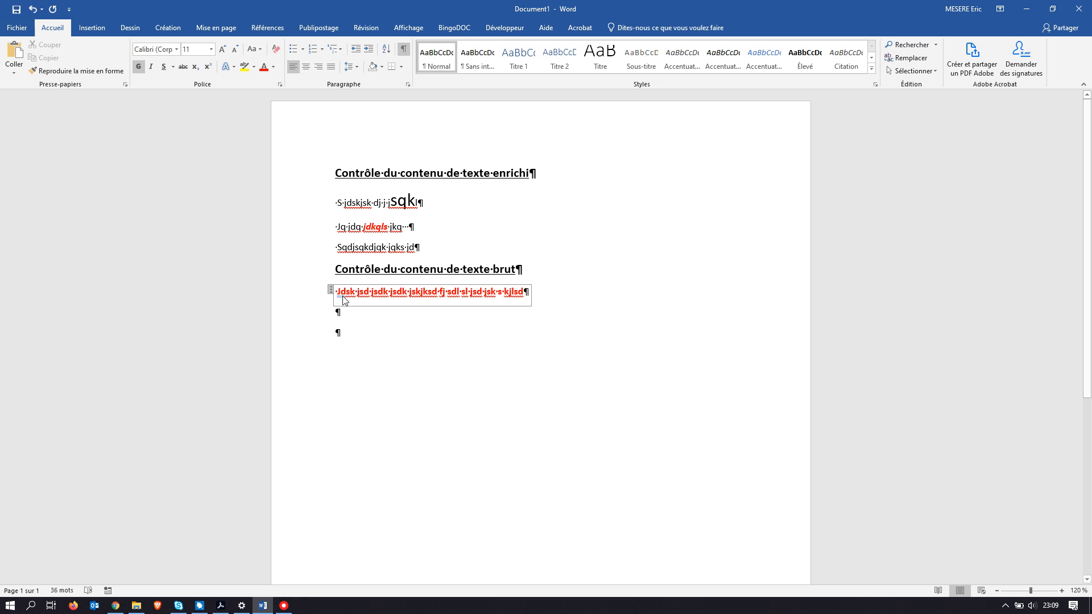
double_click(338, 295)
click(348, 302)
Insert a paragraph between the "Contrôle du contenu de texte brut" heading and its control, set to 12 pt without bold or underline
click(532, 269)
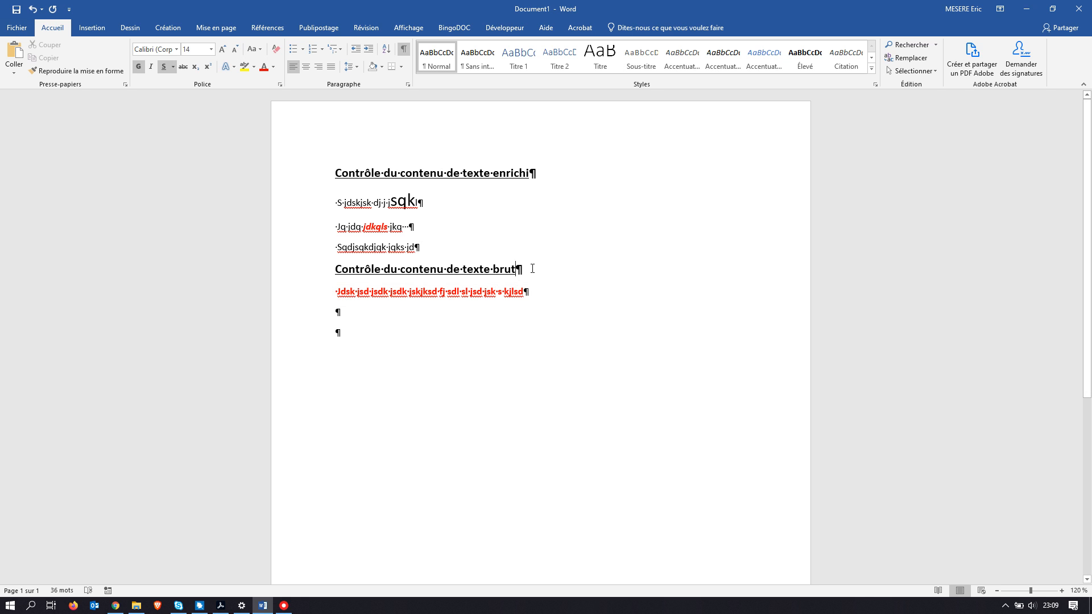
key(Return)
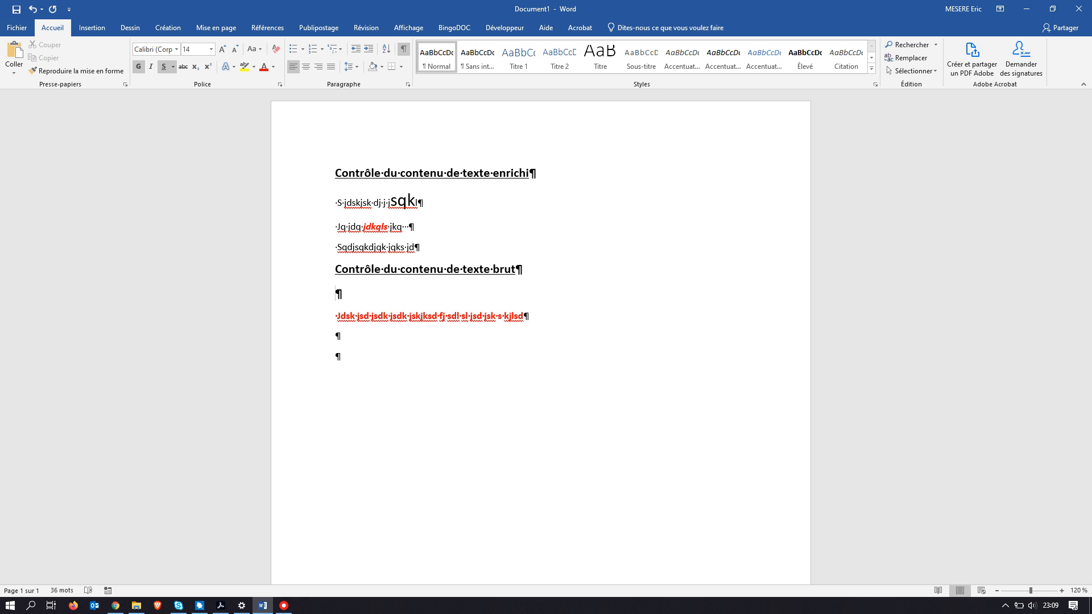
click(164, 67)
click(211, 49)
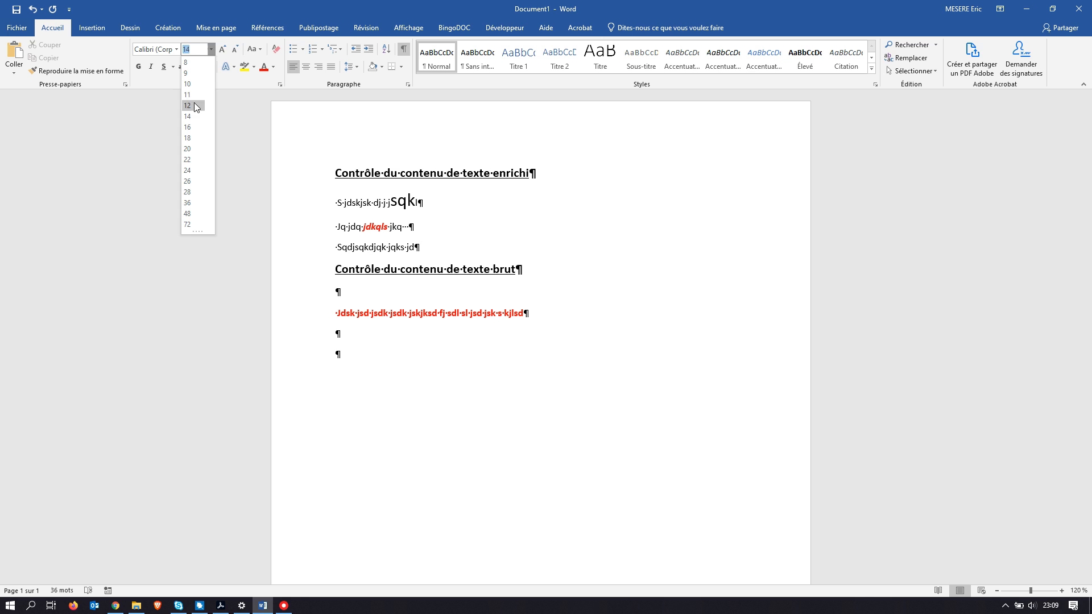
click(194, 105)
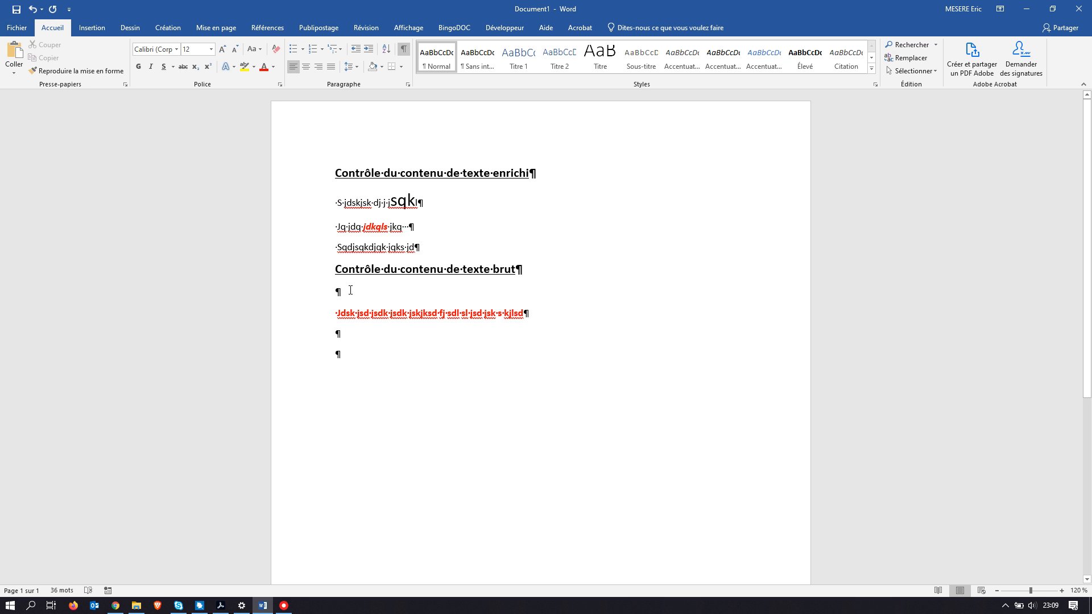
Enter the label "Commentaire :" in the new paragraph and join the plain text content control onto the same line
text(Commentau)
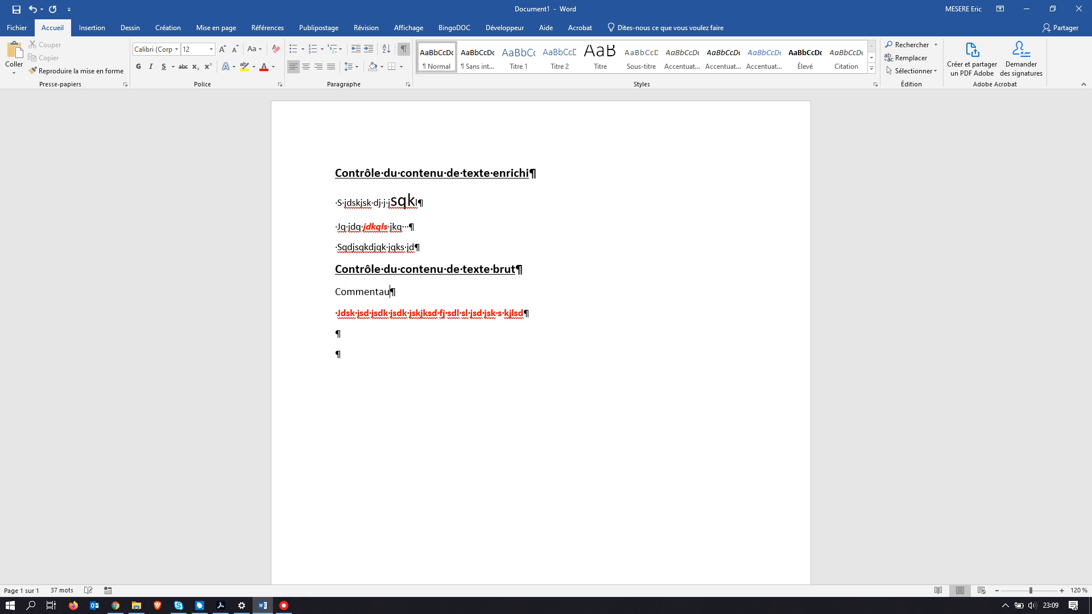
key(BackSpace)
text(ire :)
key(Delete)
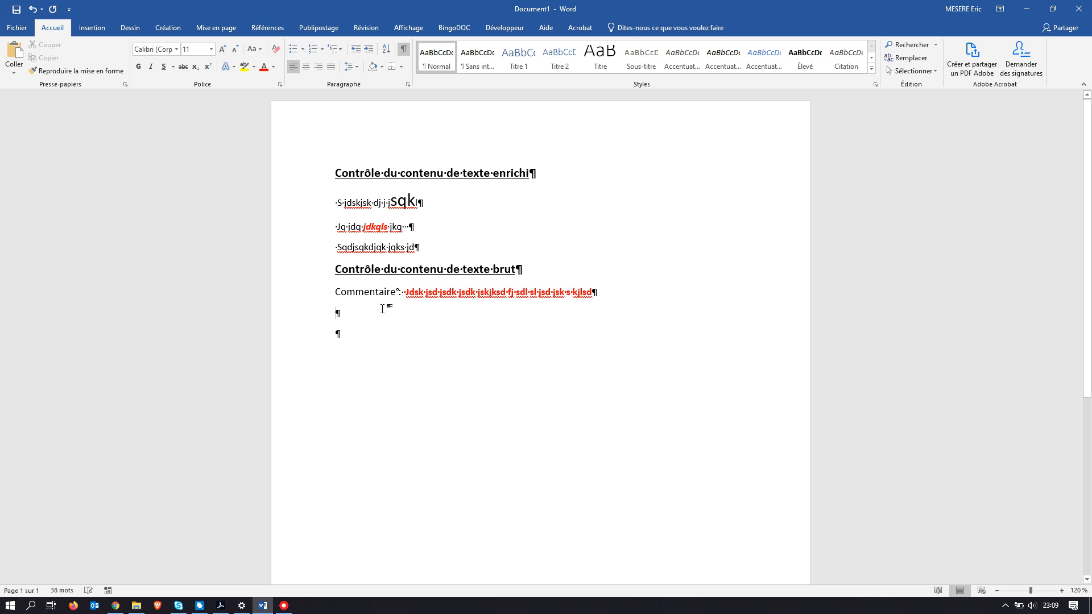
Delete all the sample text from the plain text content control after the "Commentaire :" label
triple_click(422, 293)
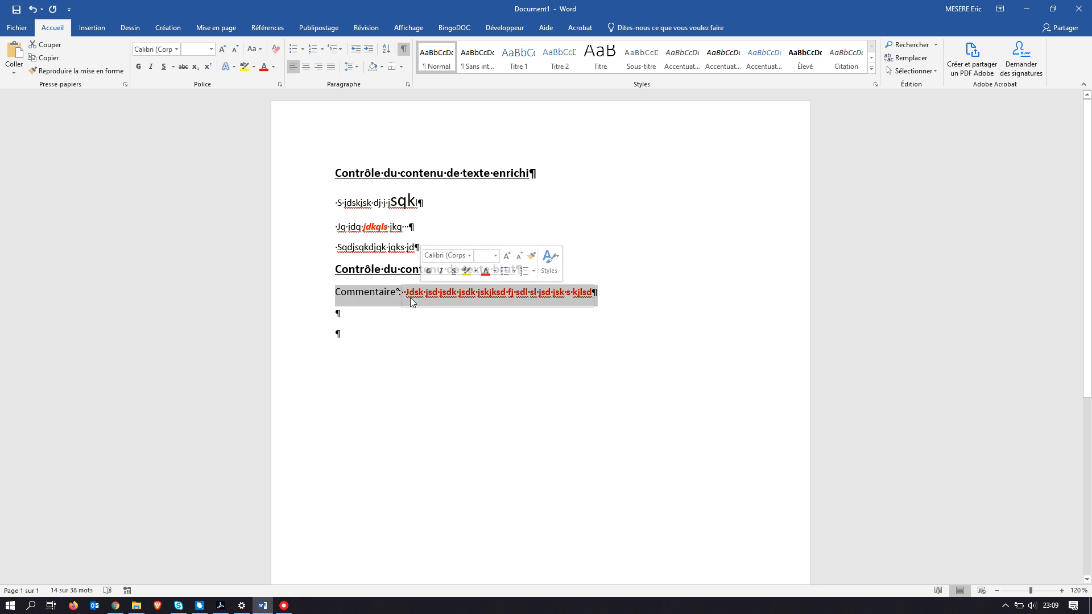
click(411, 295)
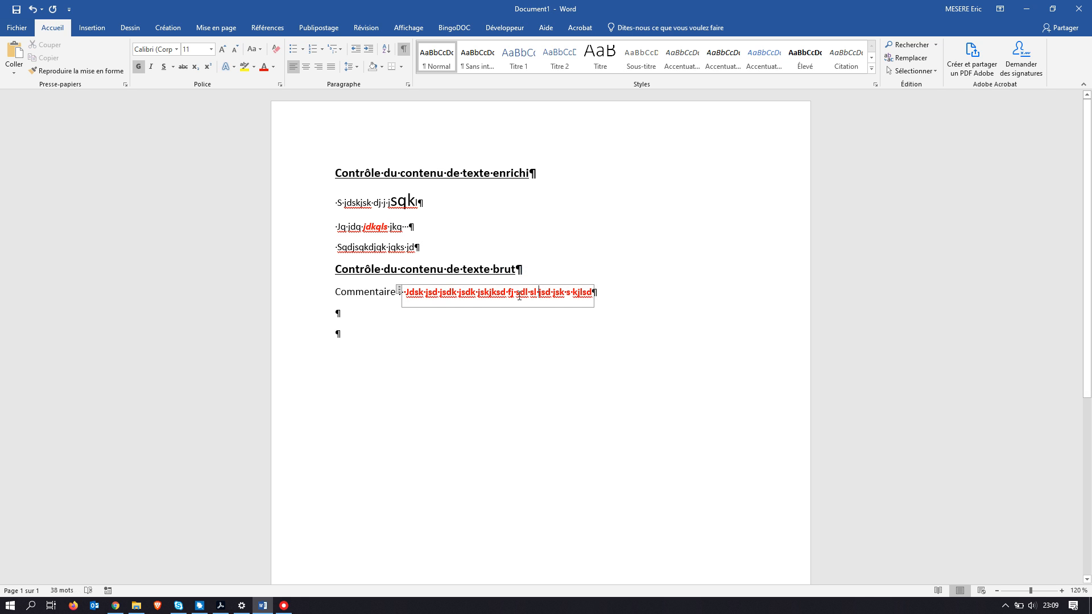
drag(537, 292, 507, 294)
key(Delete)
key(Delete)
key(Delete)
key(Delete)
key(Delete)
key(Delete)
key(Delete)
key(Delete)
key(Delete)
key(Delete)
key(Delete)
key(Delete)
key(Delete)
key(Delete)
key(Delete)
key(Delete)
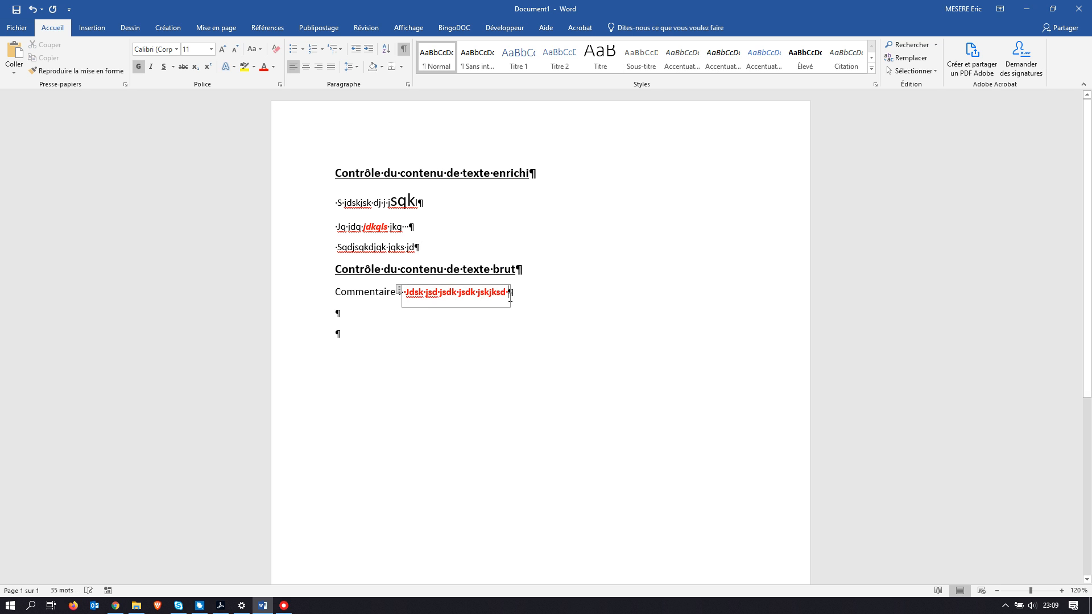
key(BackSpace)
key(BackSpace)
key(BackSpace)
key(BackSpace)
key(BackSpace)
key(BackSpace)
key(BackSpace)
key(BackSpace)
key(BackSpace)
key(BackSpace)
key(BackSpace)
key(BackSpace)
key(BackSpace)
key(BackSpace)
key(BackSpace)
key(BackSpace)
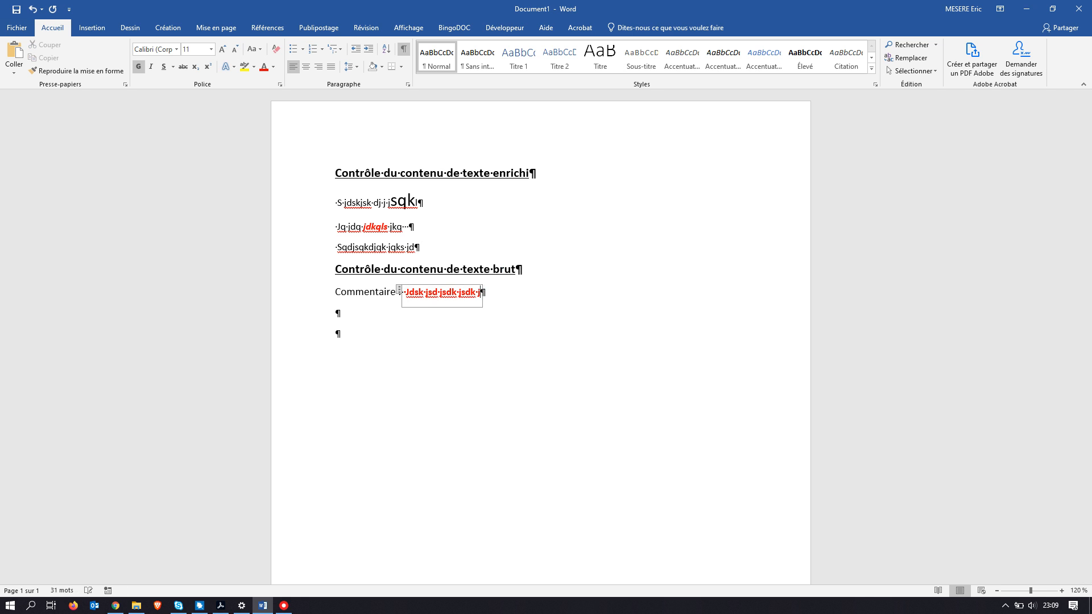
key(BackSpace)
key(BackSpace)
key(BackSpace)
key(BackSpace)
key(BackSpace)
key(BackSpace)
key(BackSpace)
key(BackSpace)
key(BackSpace)
key(BackSpace)
key(BackSpace)
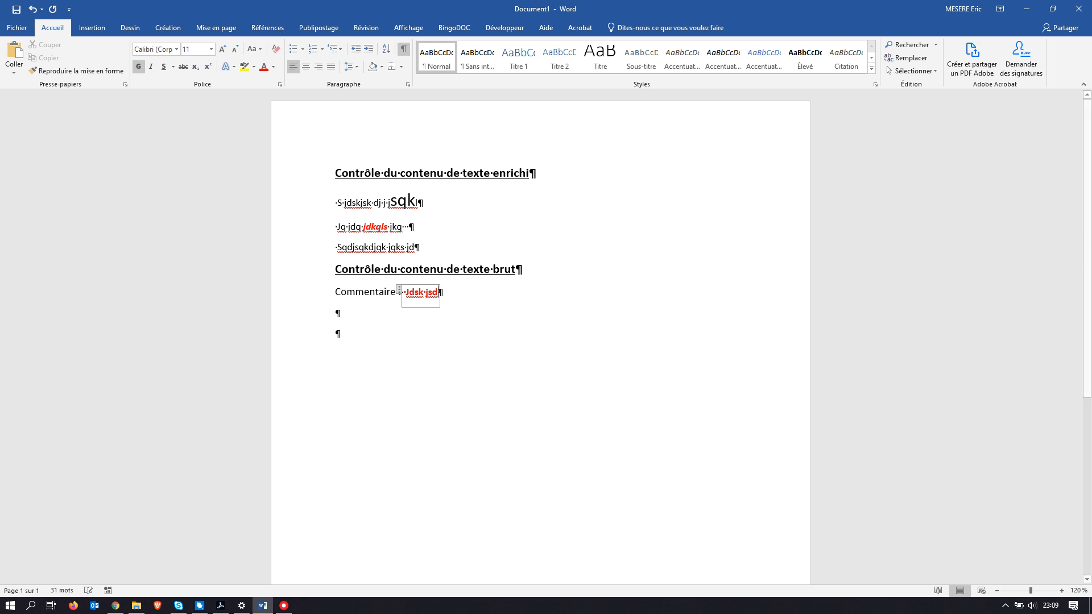
click(367, 307)
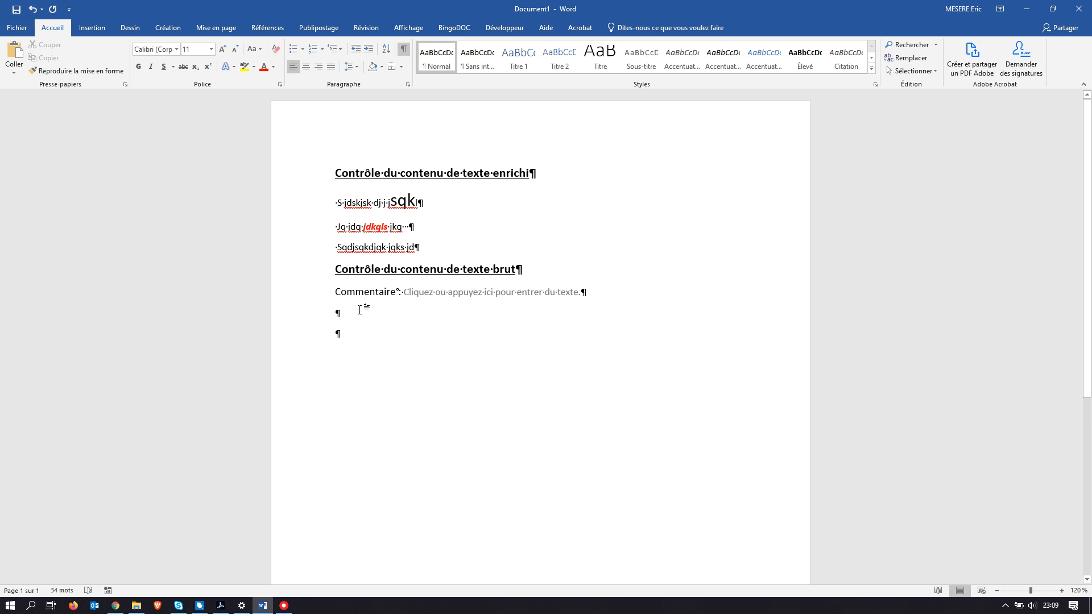
text(ksksdllm)
key(ctrl+alt+space)
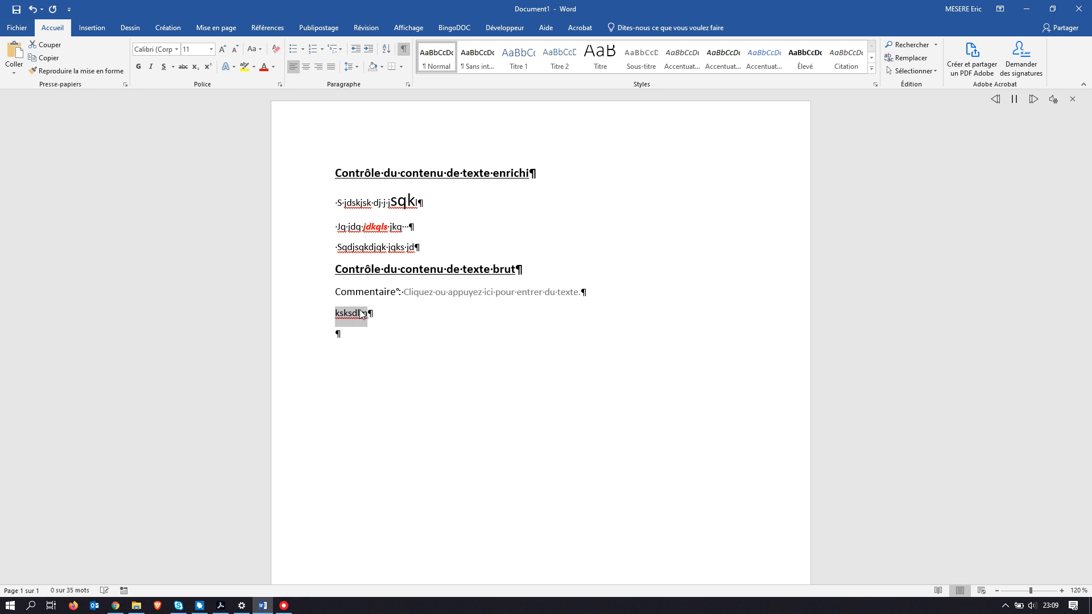
key(ctrl+z)
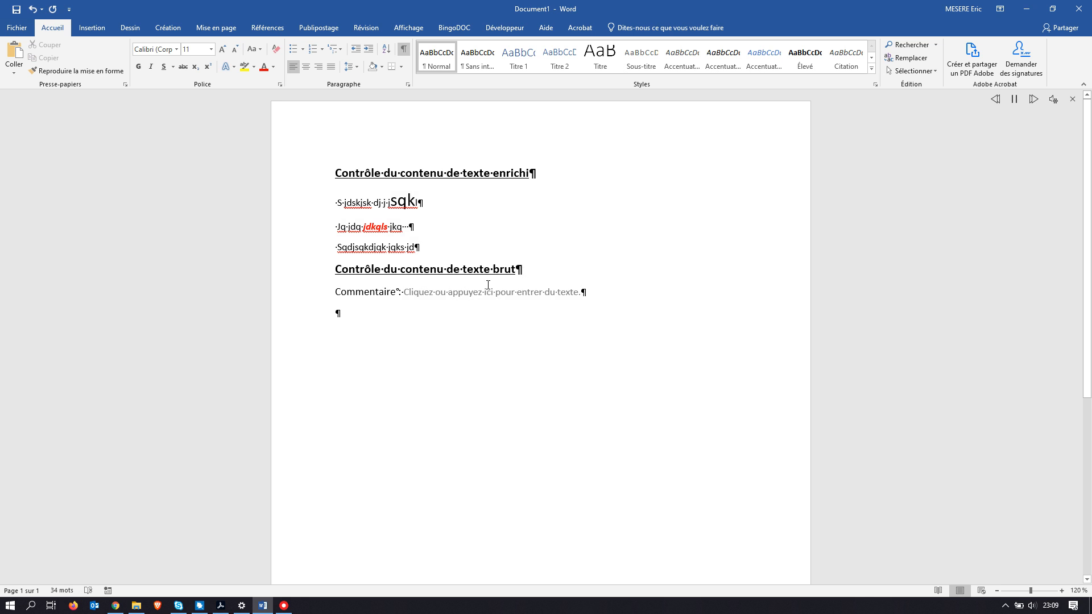
click(360, 311)
key(Return)
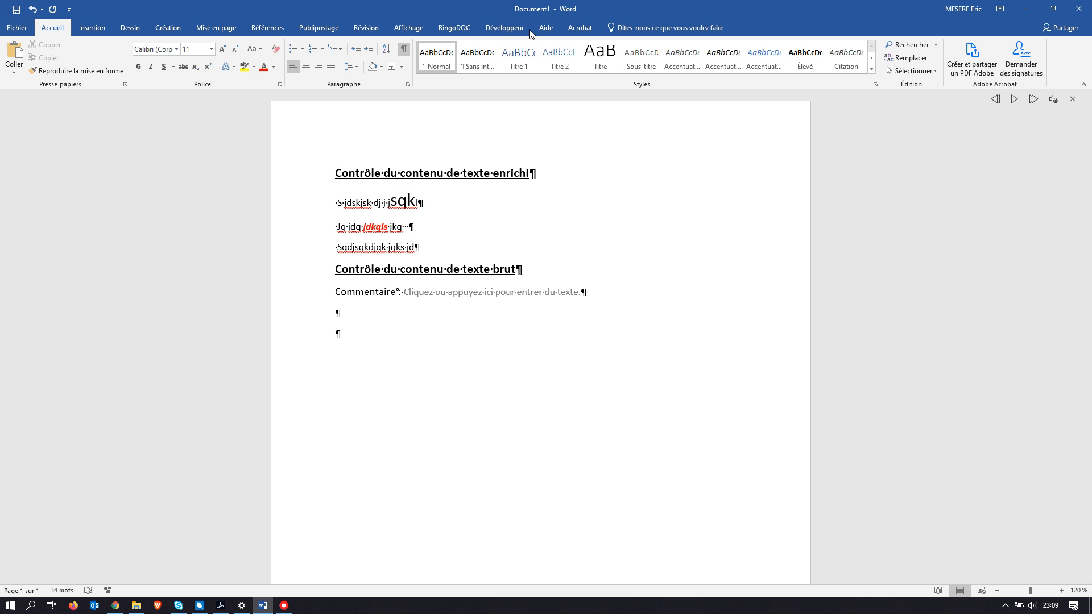
Insert a second plain text content control below the "Commentaire :" line and, in design mode, set its placeholder to "Insérer un texte."
click(507, 27)
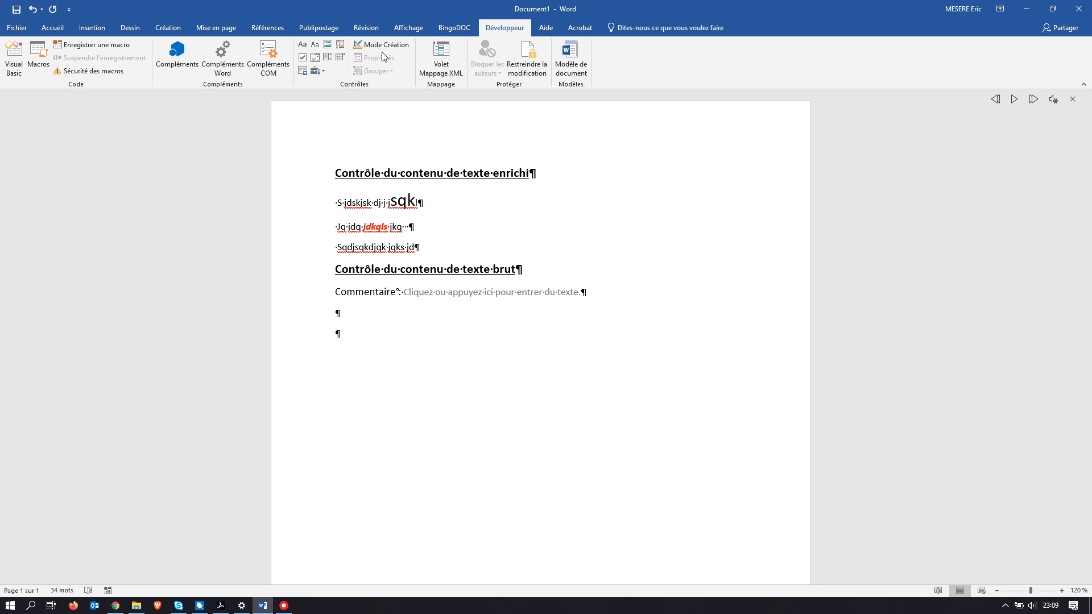
click(315, 44)
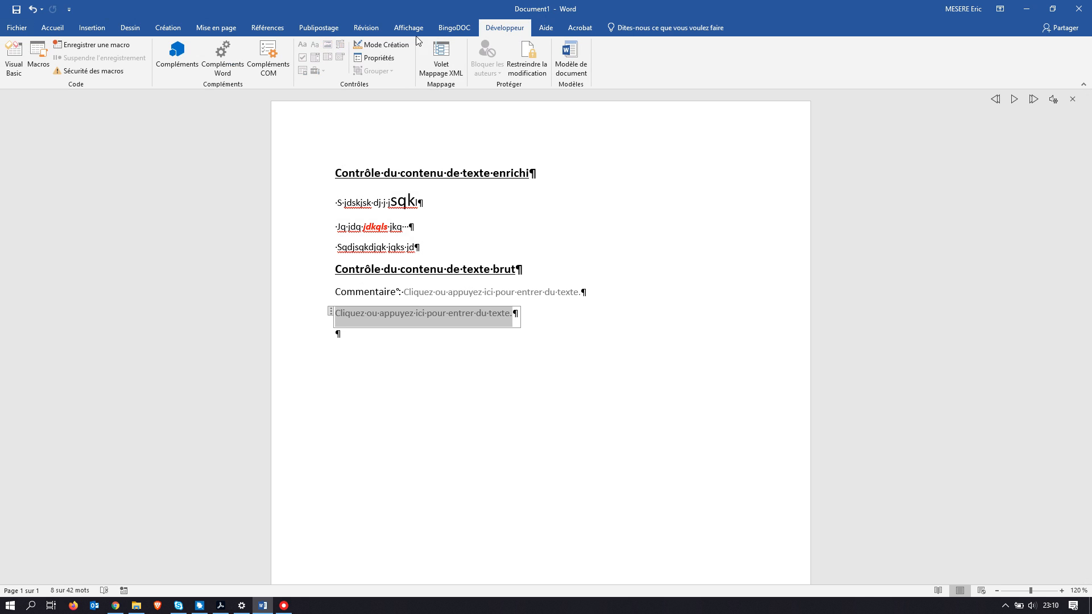
click(381, 48)
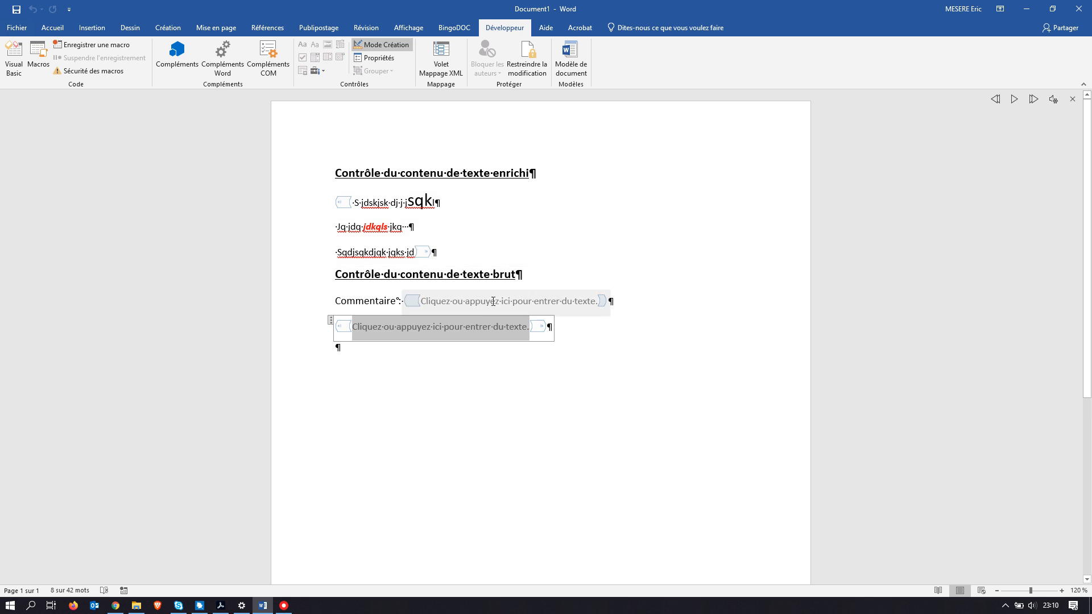
click(383, 347)
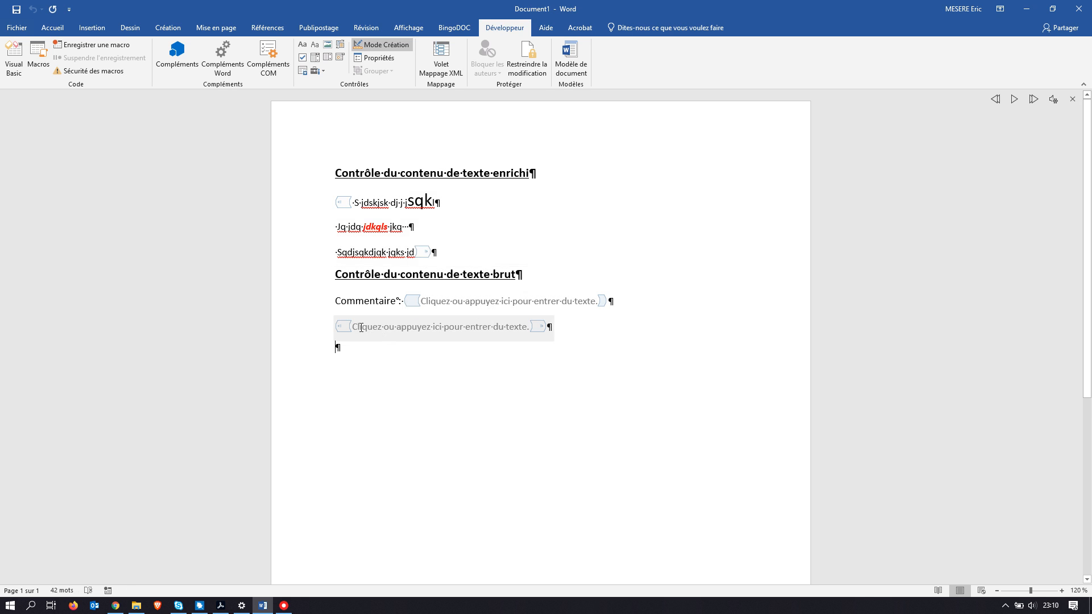
drag(352, 328, 529, 330)
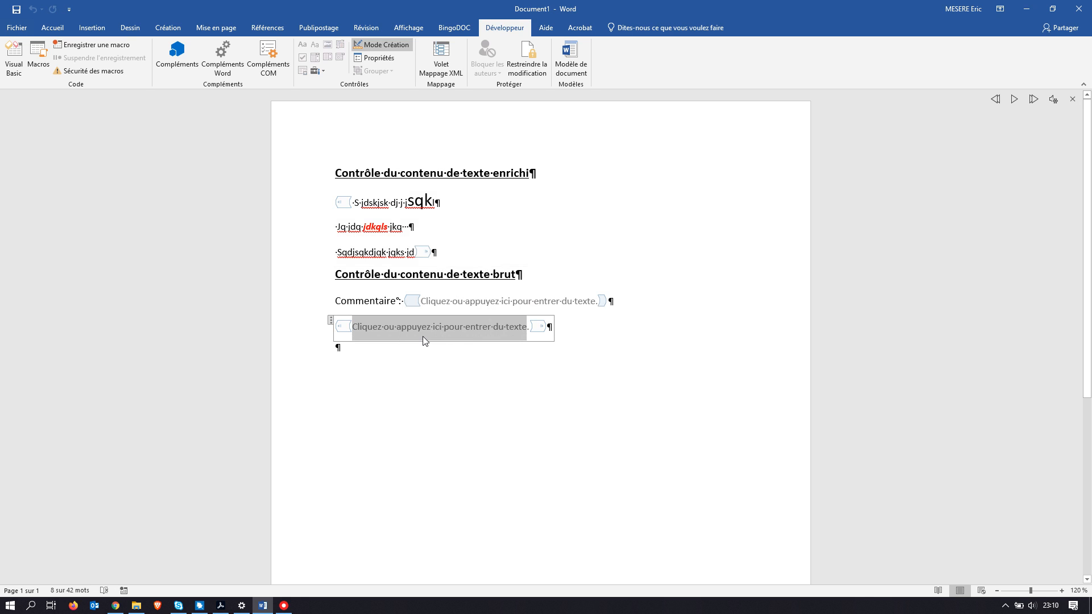
text(inséré)
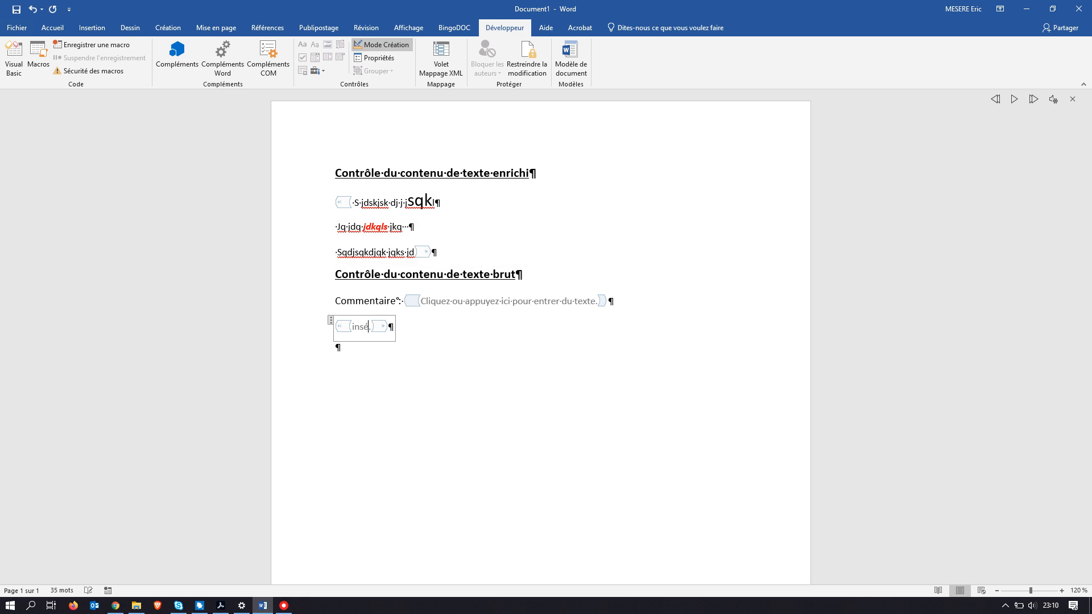
text(er un texte.)
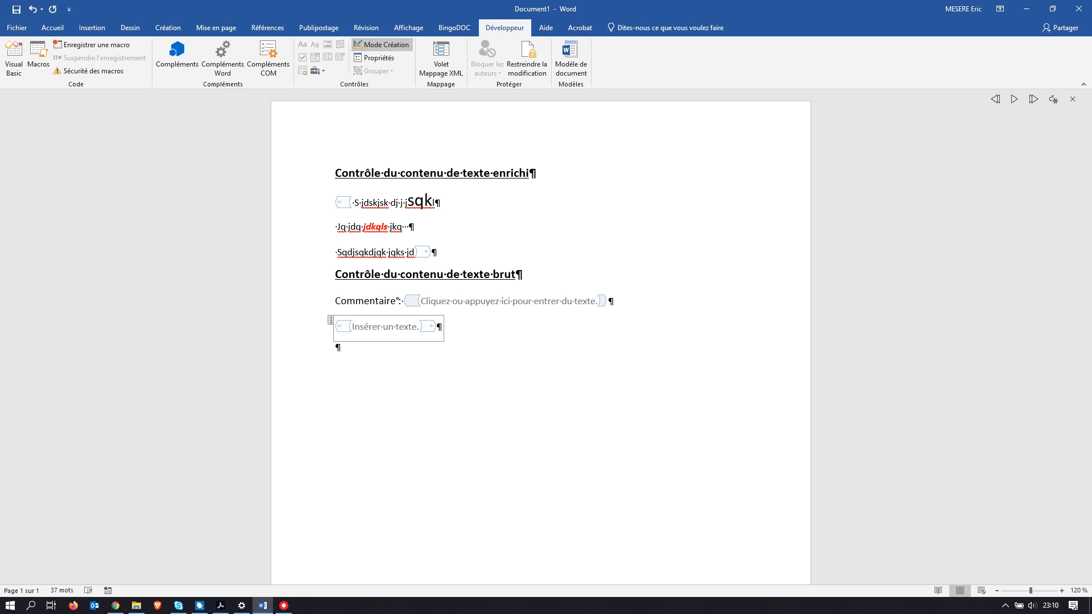
Enter the label "Commentaire :" in front of the second plain text control and leave design mode
click(334, 325)
text(C)
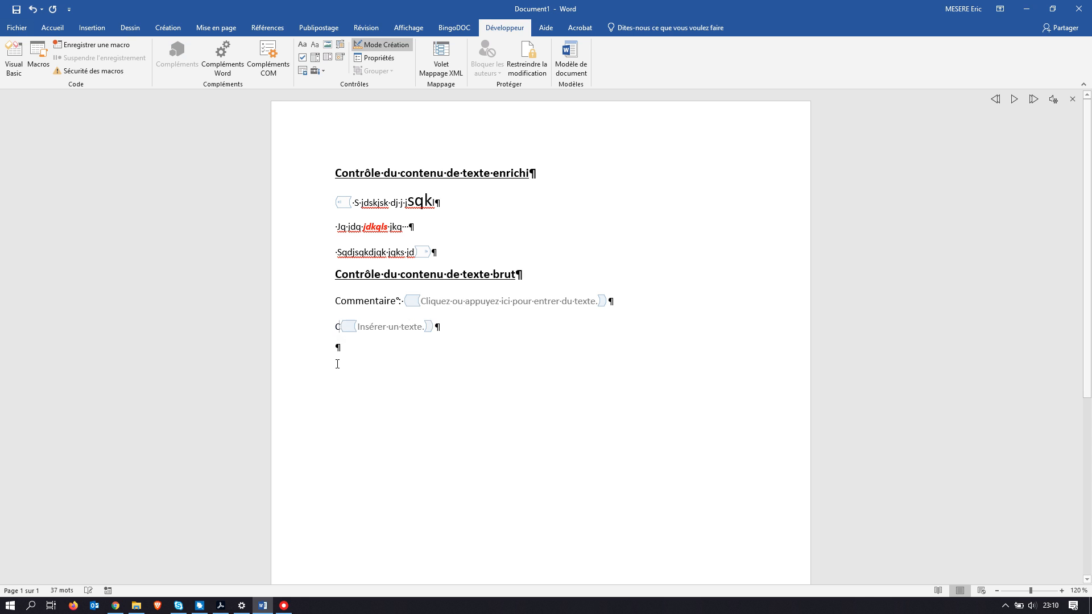
text(ommenta)
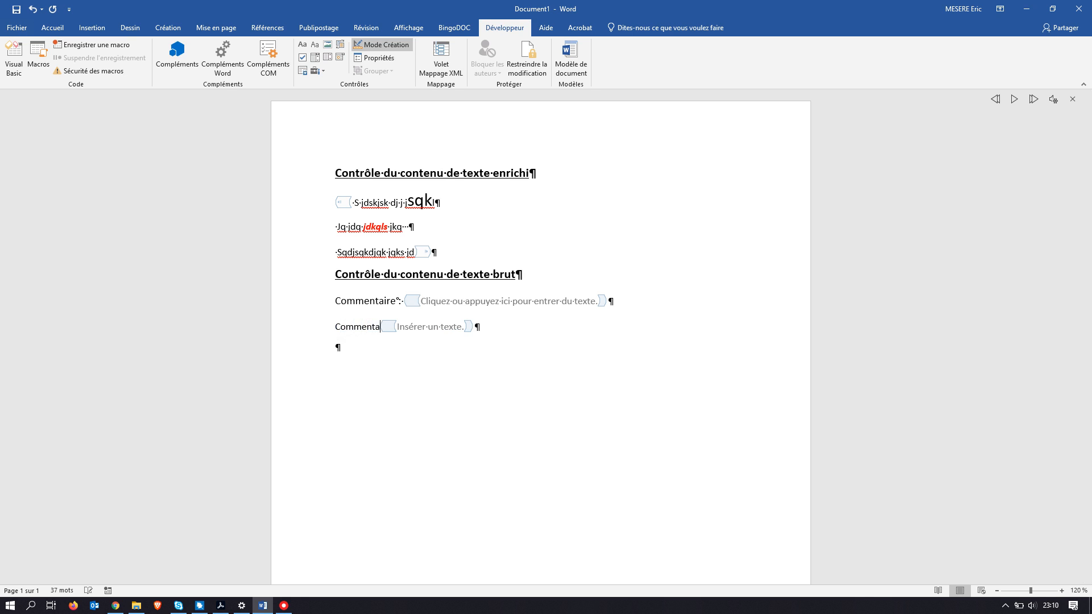
text(ire :)
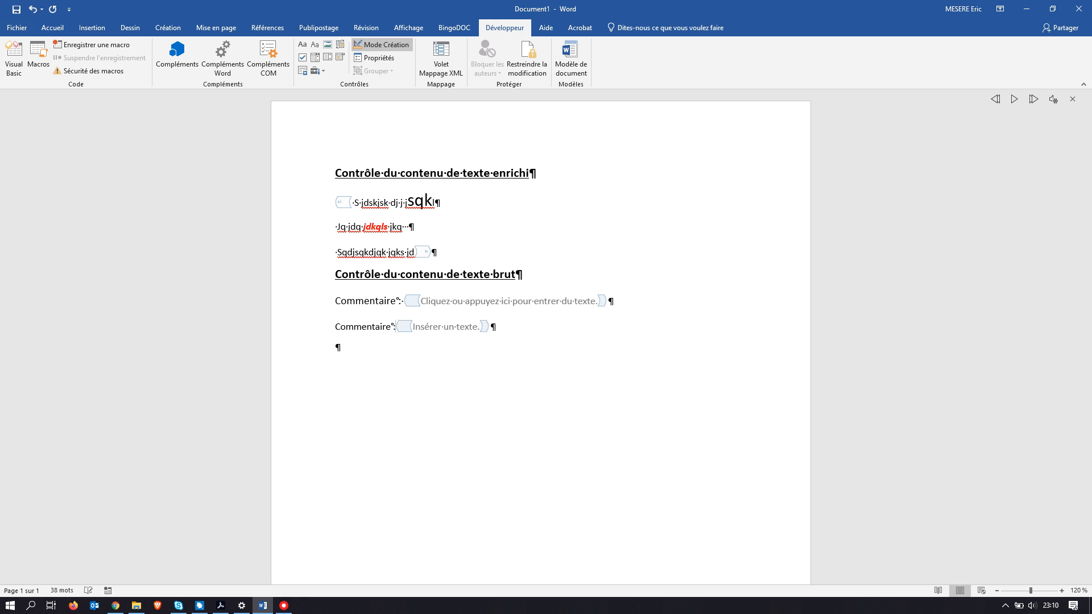
click(389, 45)
click(399, 374)
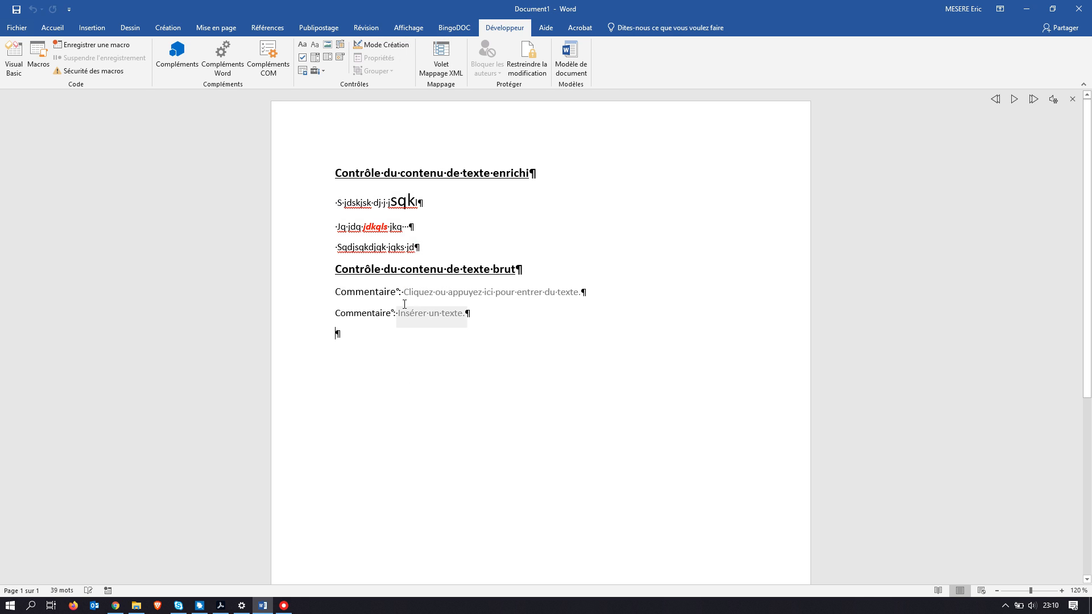
Fill the second plain text control with the sample text "fd gfd gfdgd gd"
click(411, 313)
text(fd  g)
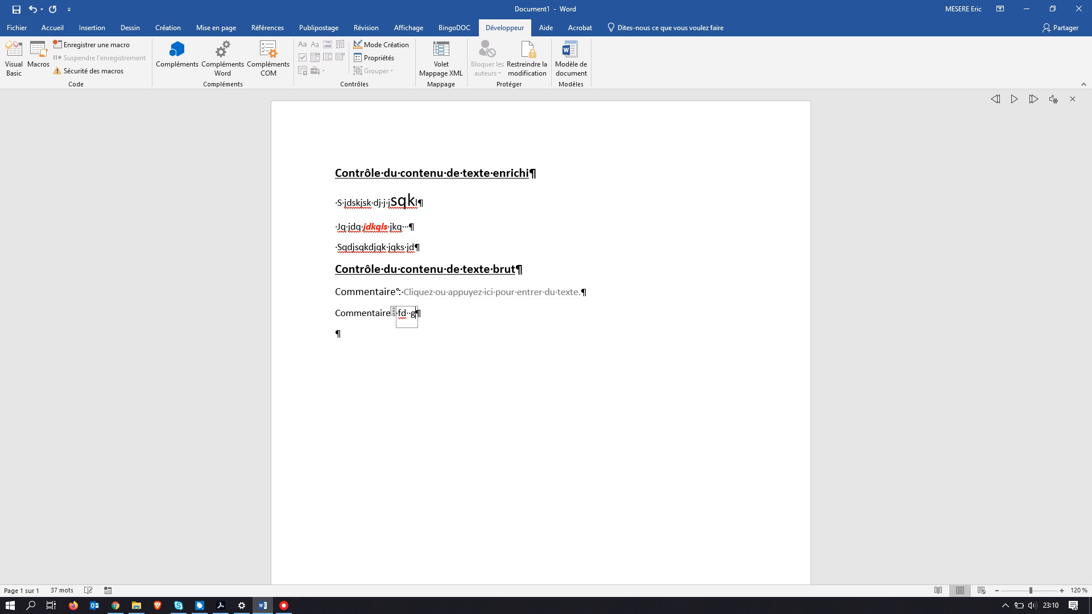
text(fd gfdgd gd)
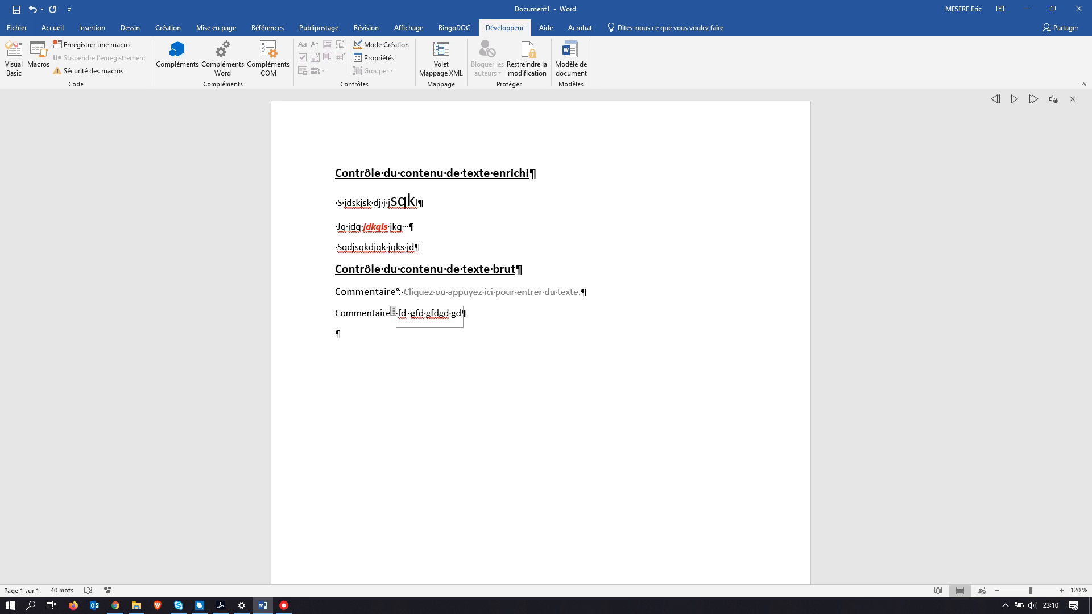
Add a paragraph, paste a copy of the "Contrôle du contenu de texte brut" heading below the controls, and reword it as "Contrôle du contenu image"
click(356, 338)
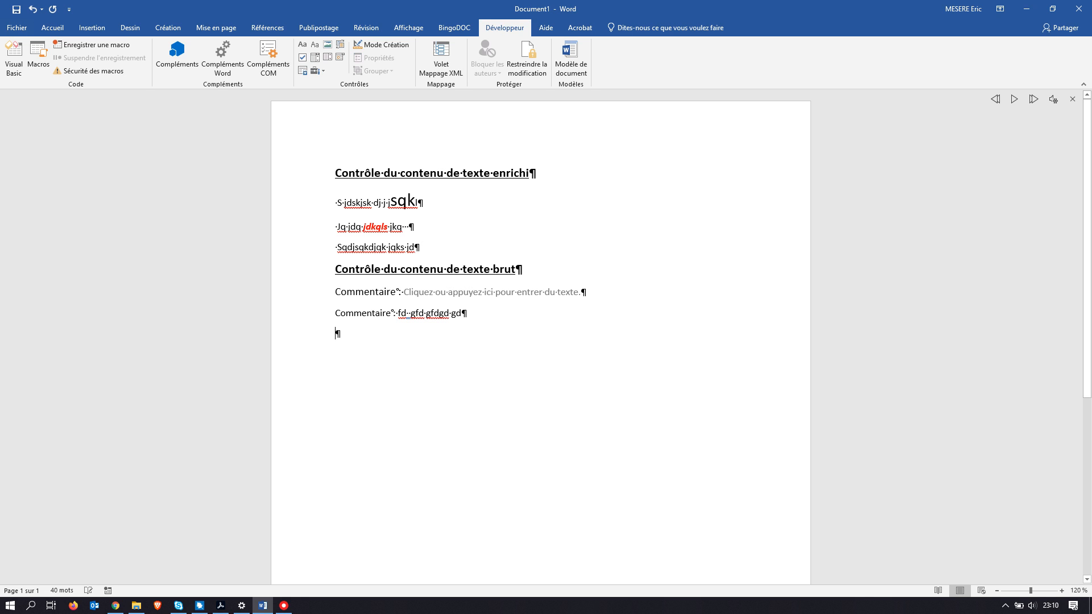
key(Return)
click(337, 271)
key(ctrl+c)
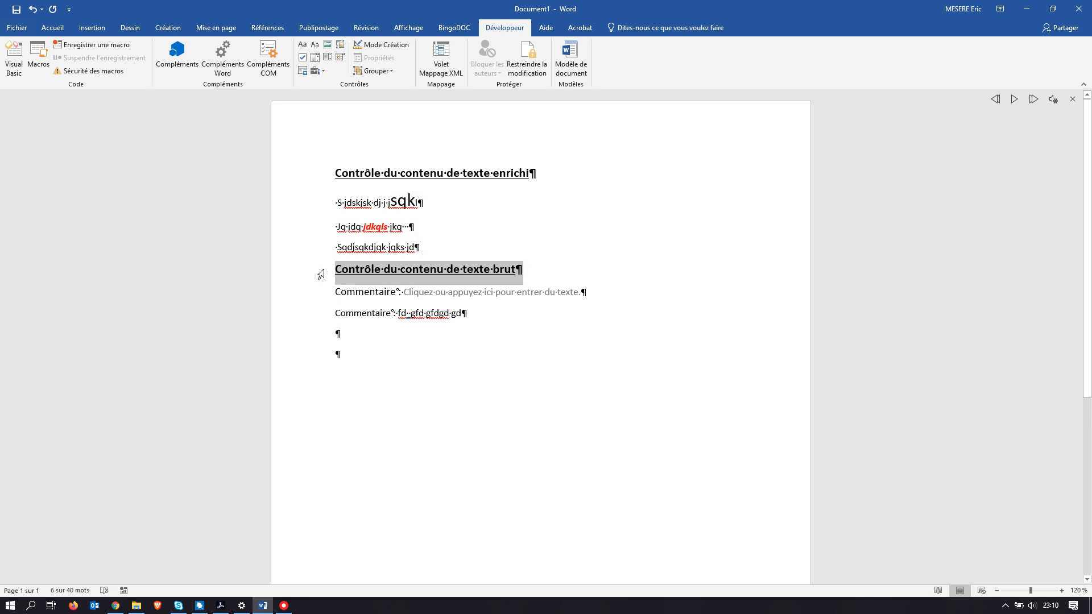
click(344, 331)
key(ctrl+v)
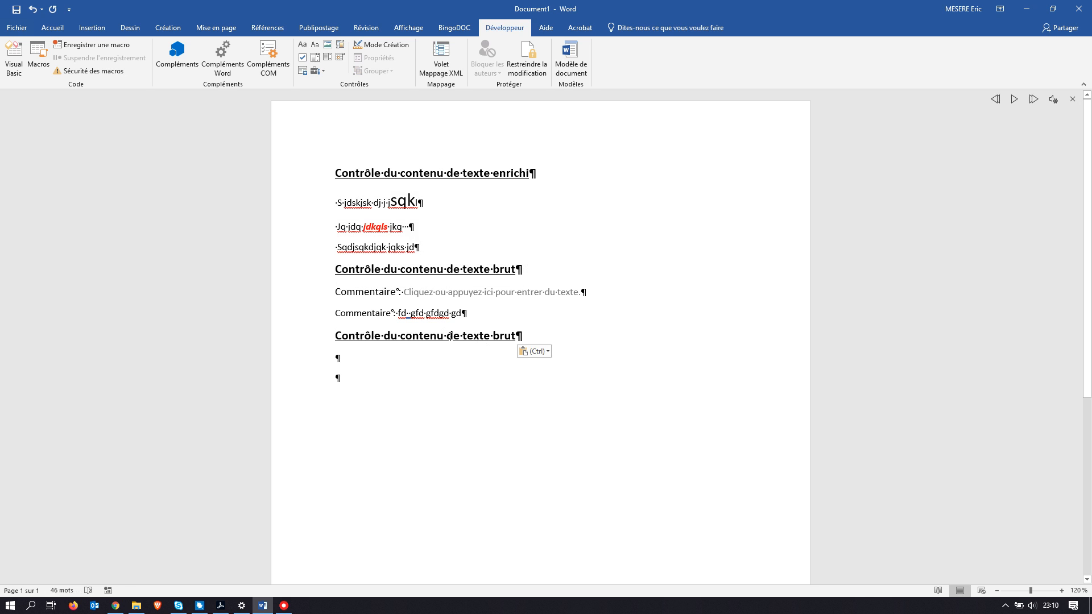
drag(450, 336, 505, 340)
text(i)
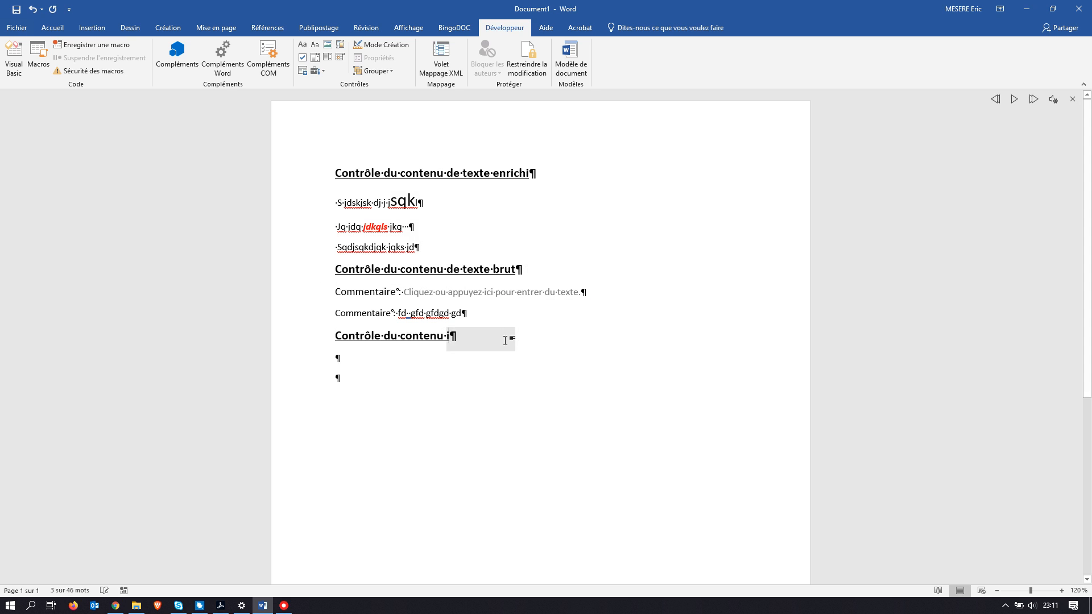
text(mage)
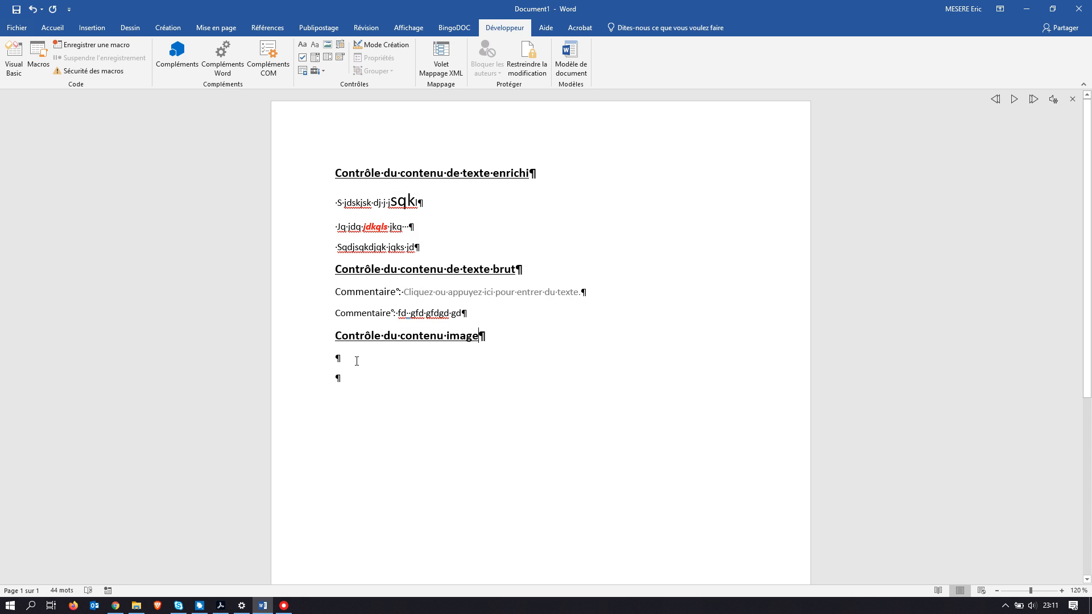
Insert a picture content control below the "Contrôle du contenu image" heading and enlarge it slightly
click(328, 44)
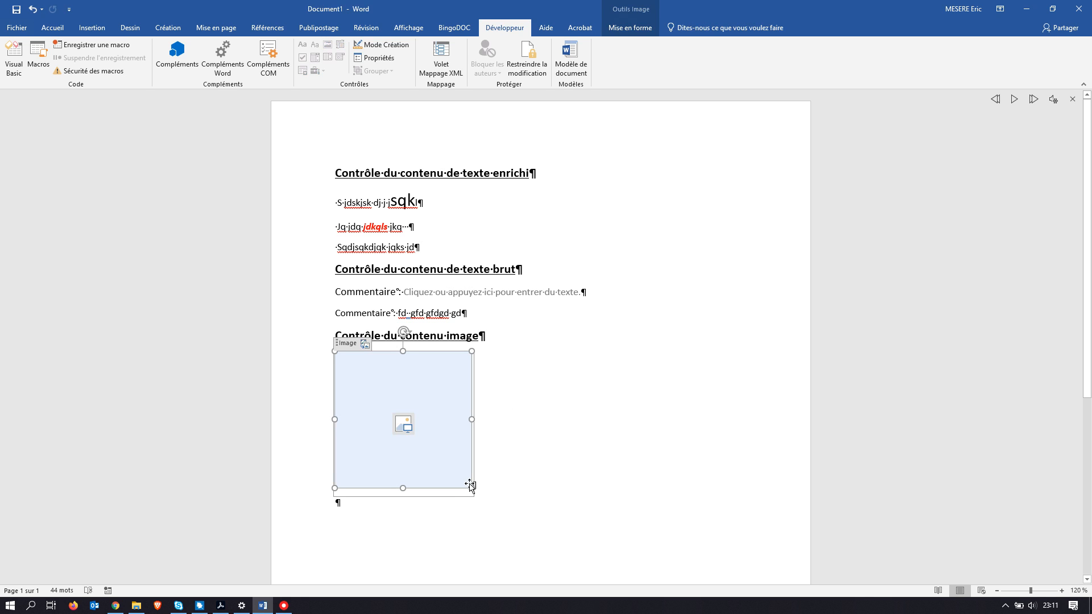
drag(472, 488, 491, 504)
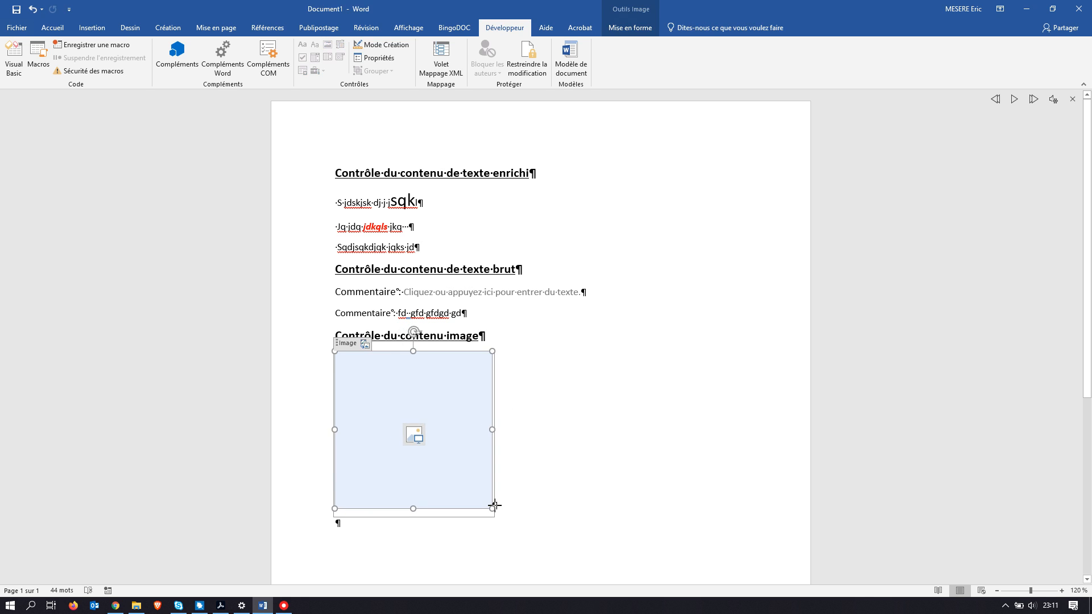
click(360, 530)
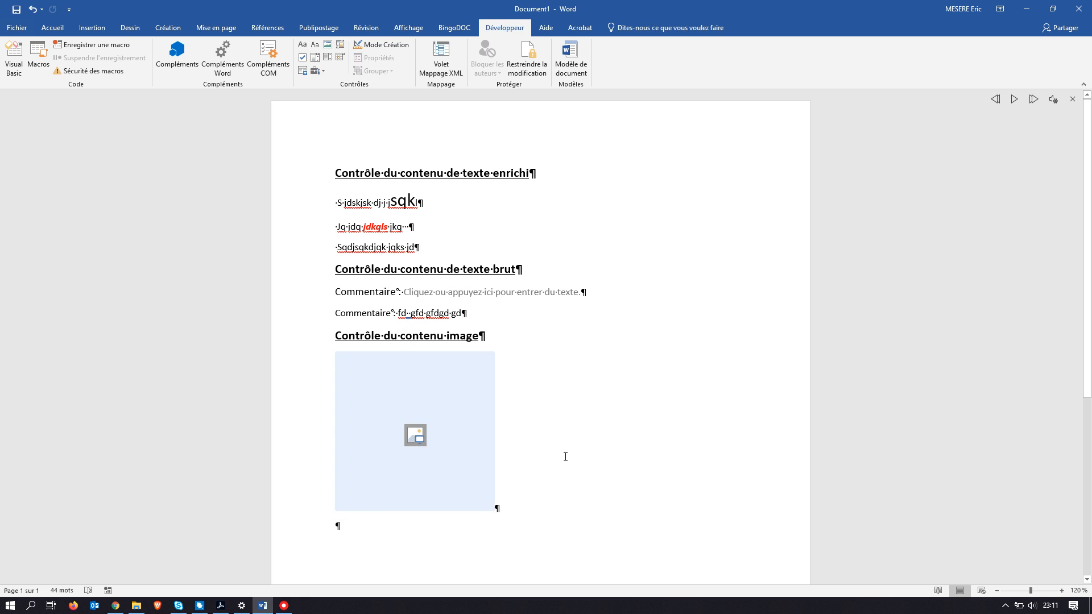
Fill the picture control with the first online image from the "Pomme" category, the red apple on a wooden ledge
click(417, 438)
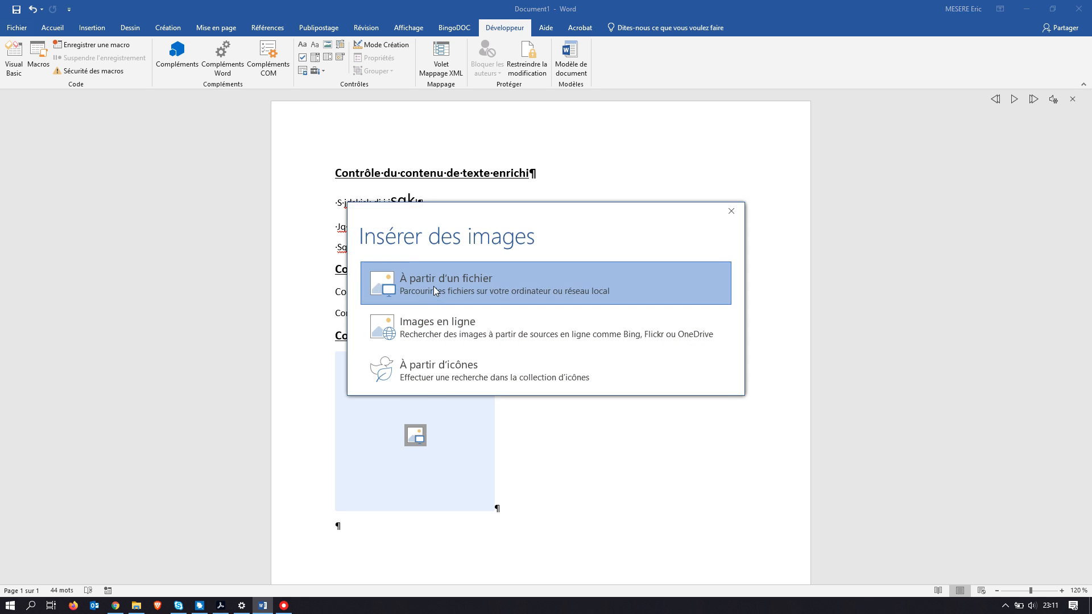
click(430, 323)
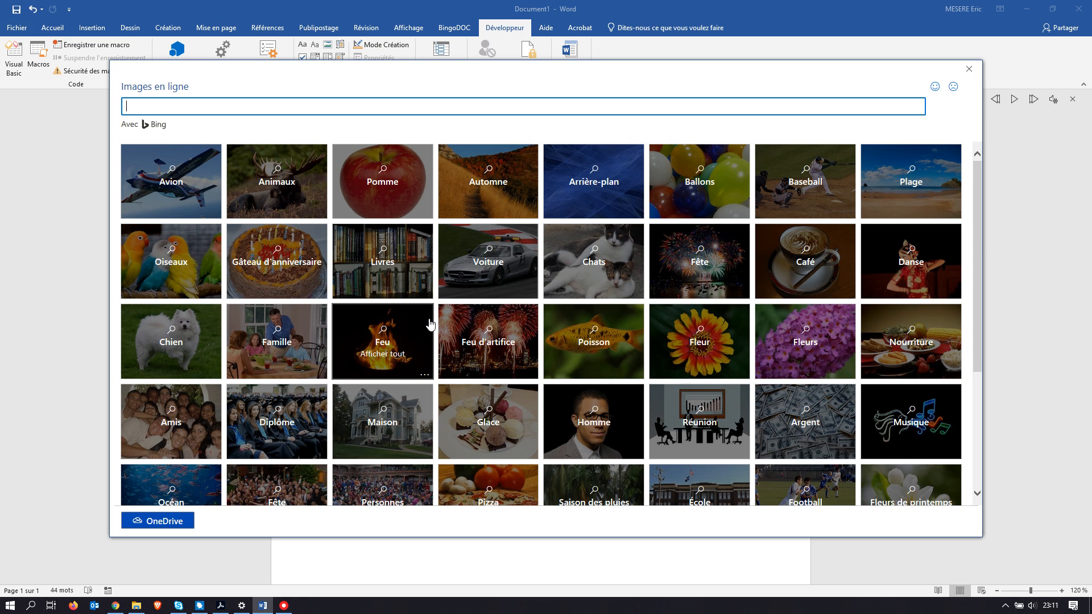
click(380, 185)
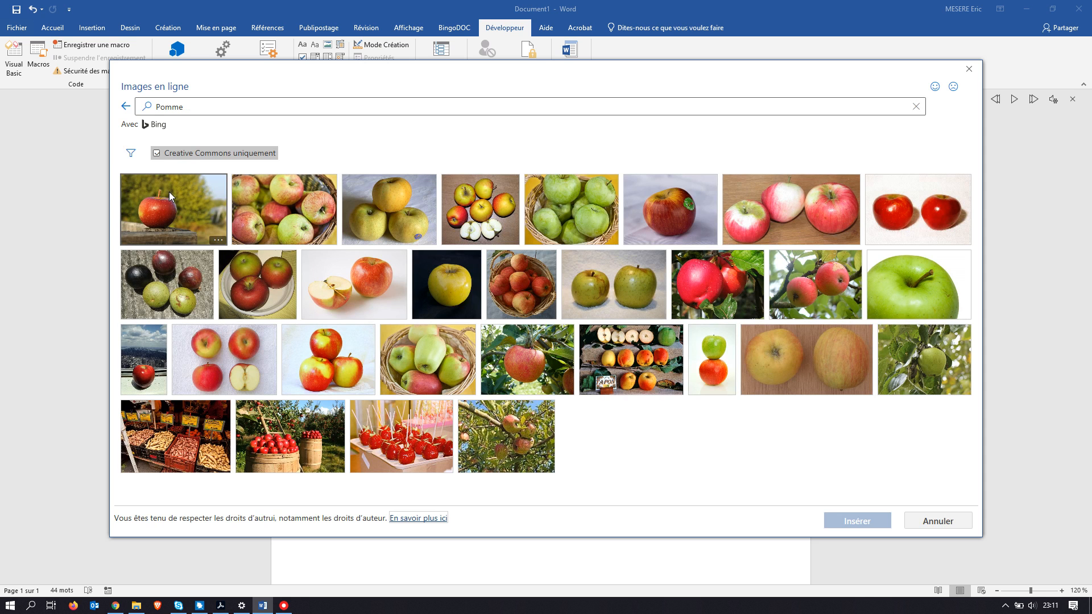
click(169, 192)
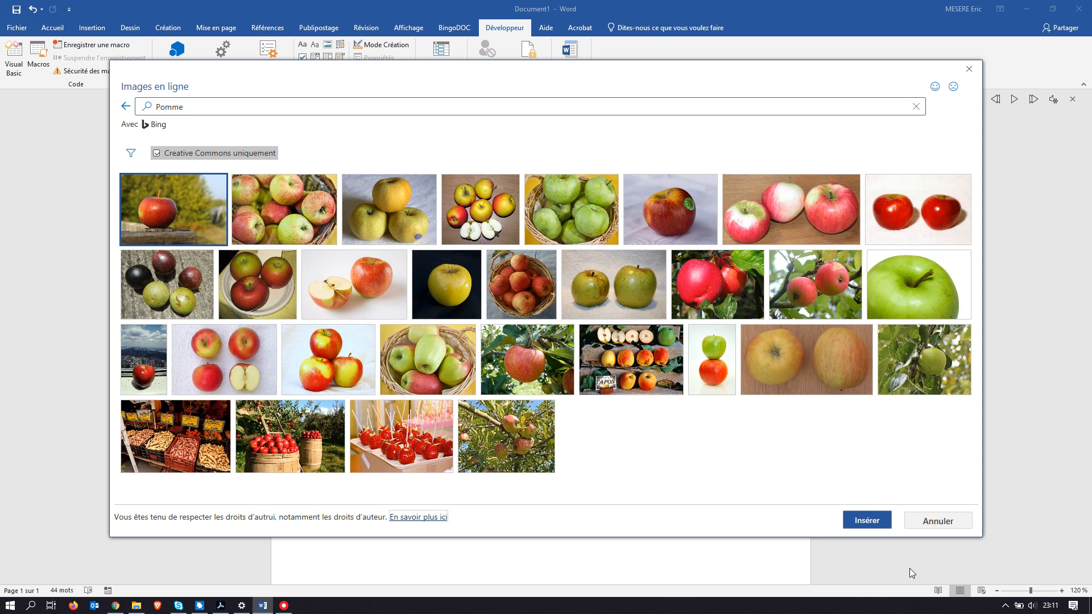
click(857, 521)
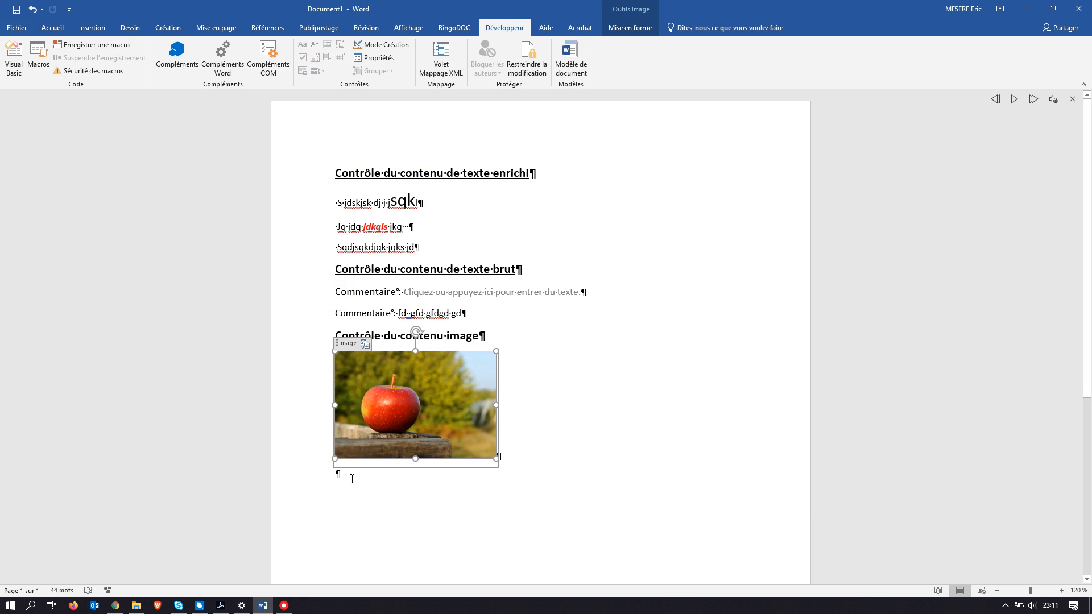
Add two empty paragraphs below the picture control
click(352, 479)
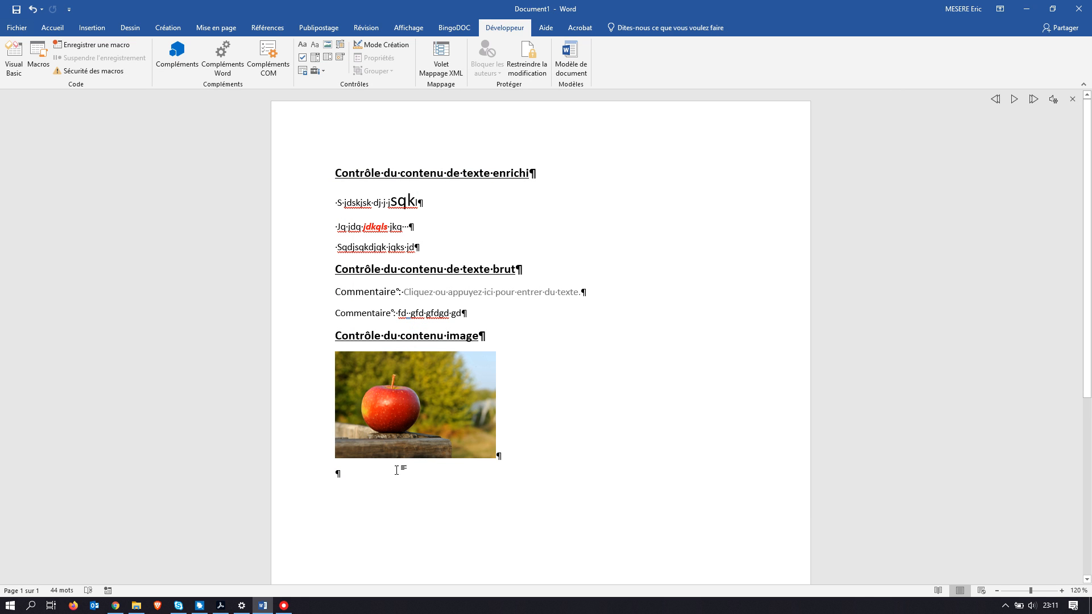
key(Return)
key(Return)
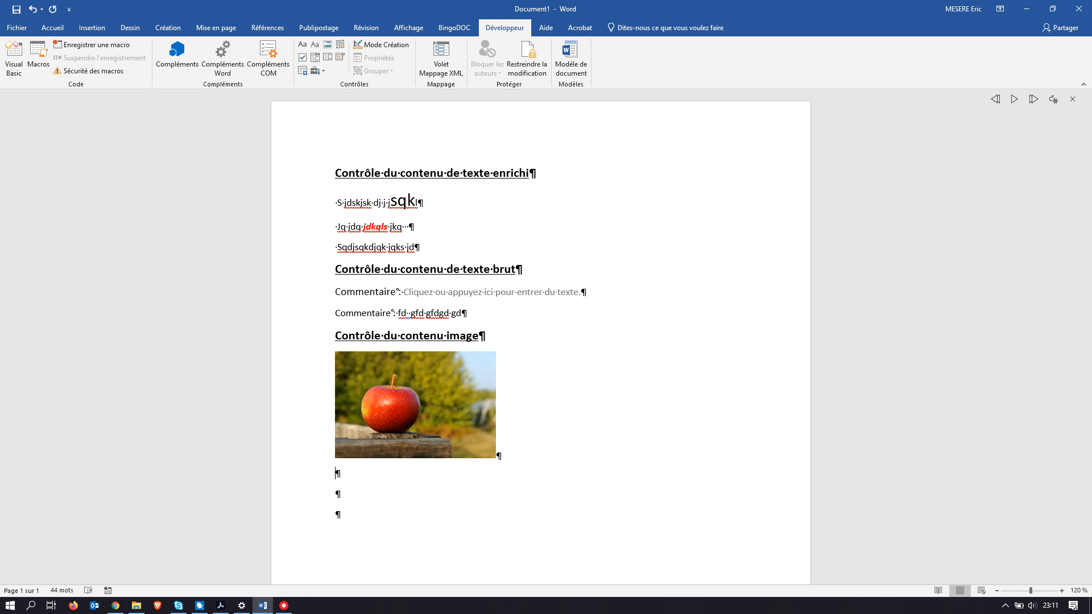
click(340, 46)
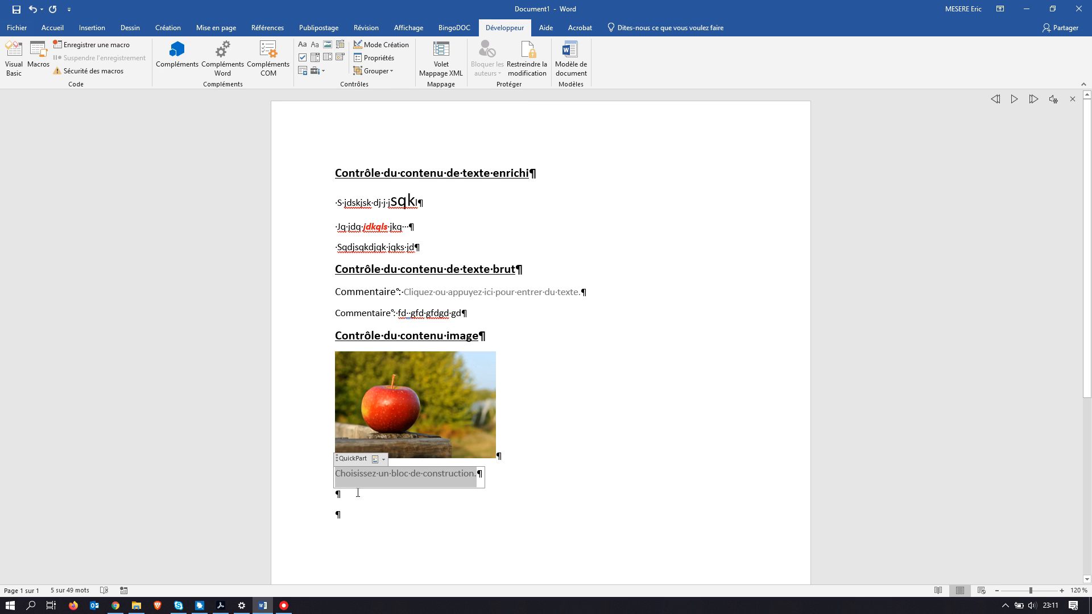
click(339, 481)
key(Delete)
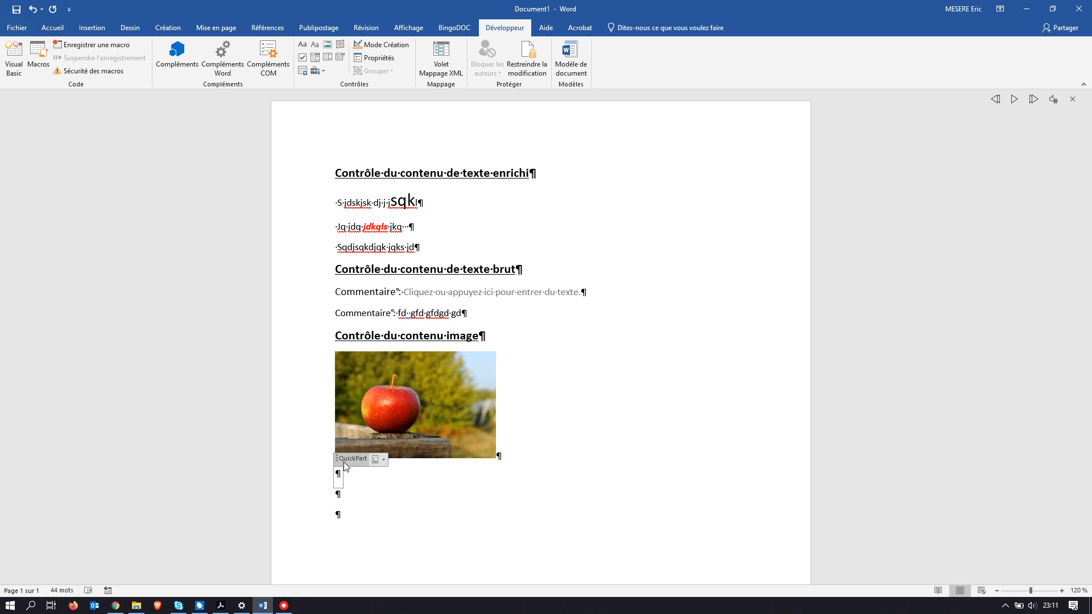
key(ctrl+z)
key(Delete)
key(Delete)
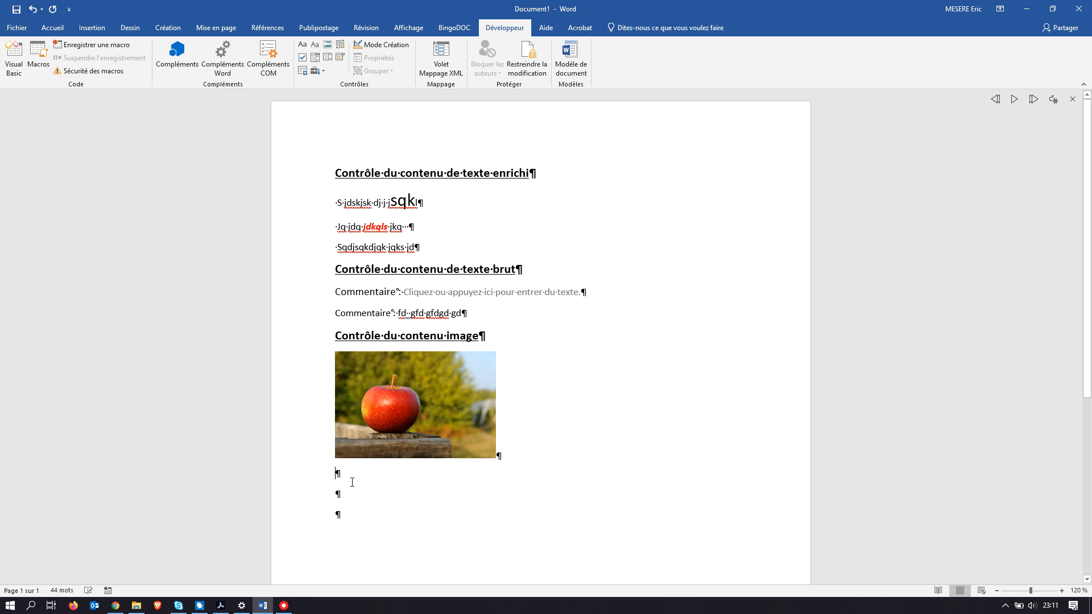
Add more empty paragraphs at the end of the document and locate the QuickPart command
key(Return)
key(Return)
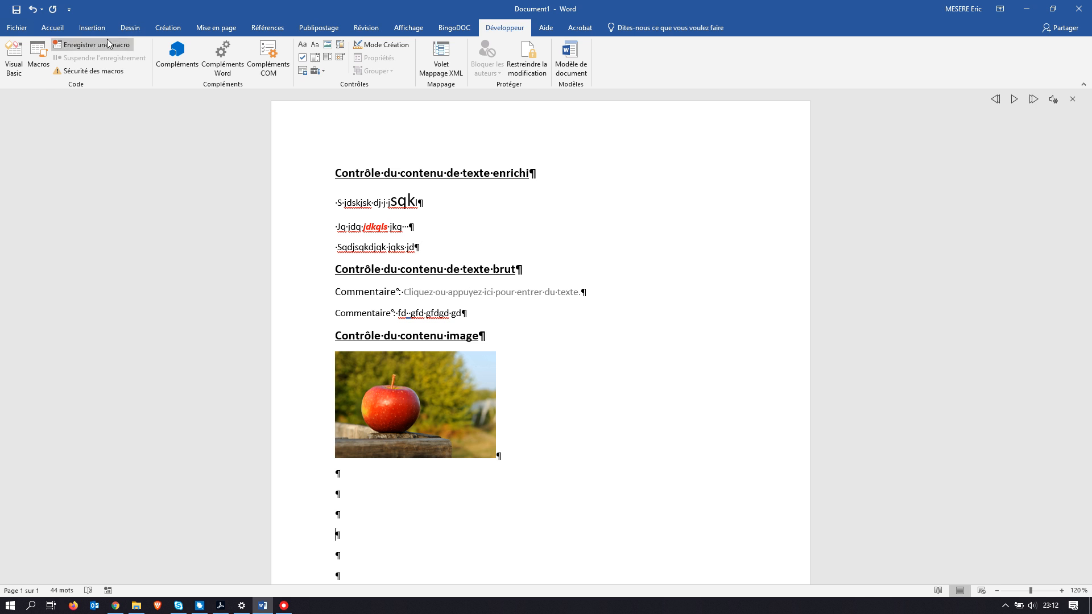
click(94, 30)
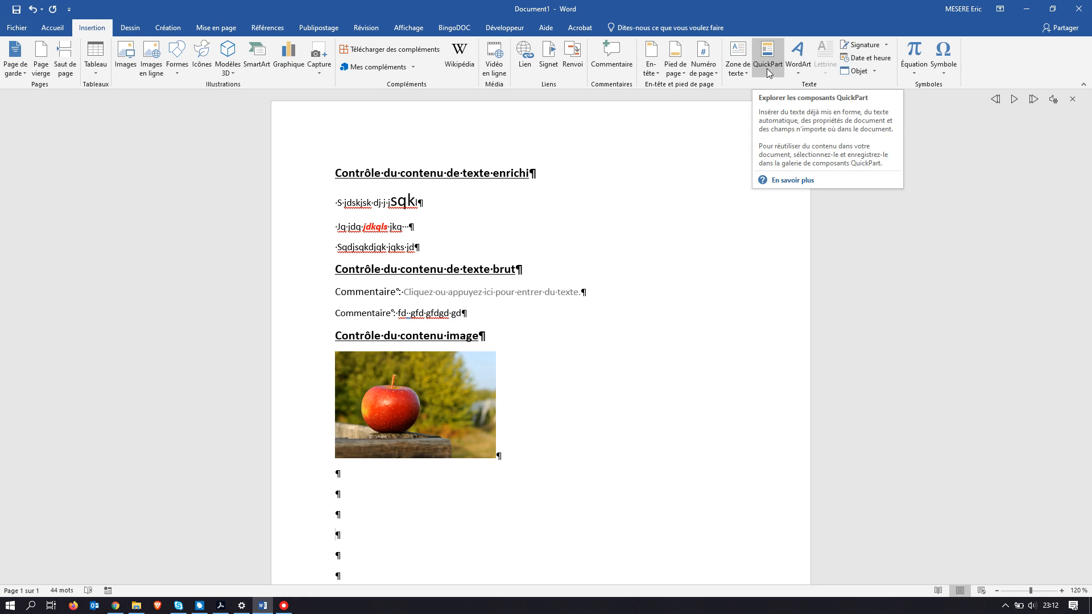
Copy the name "Thon albacore" from its page in the Chrome fish guide and paste it as plain text below the picture in Word, adding a colon
key(alt+Tab)
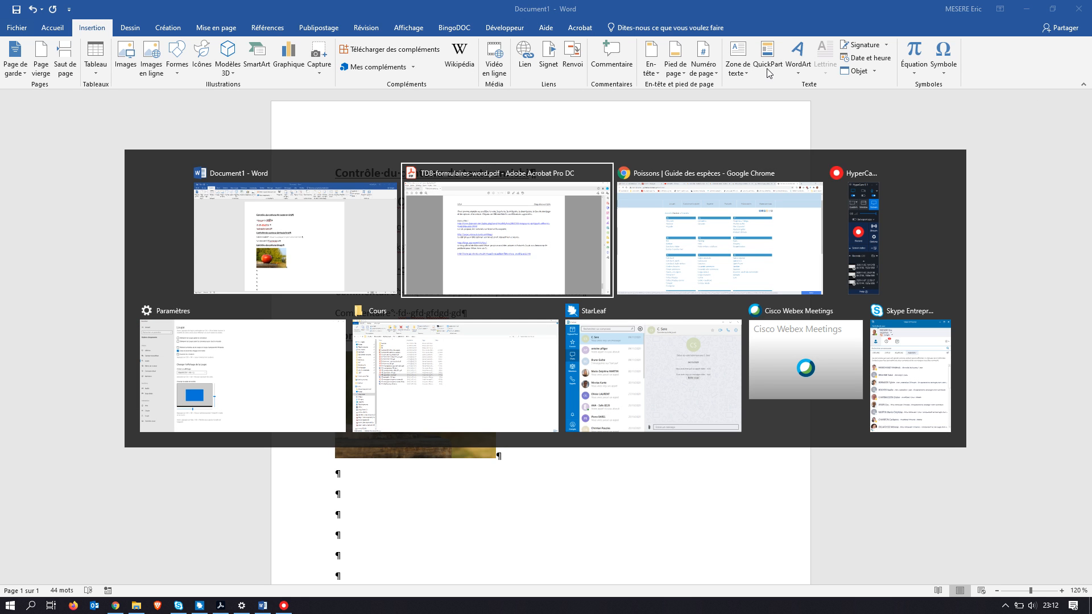
key(alt+Tab)
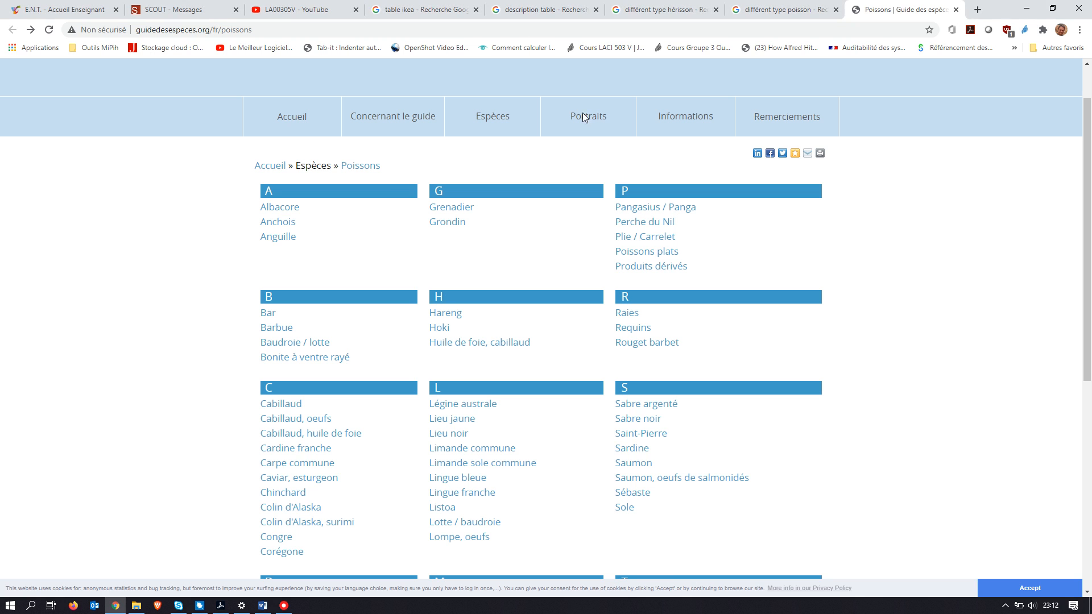
click(275, 212)
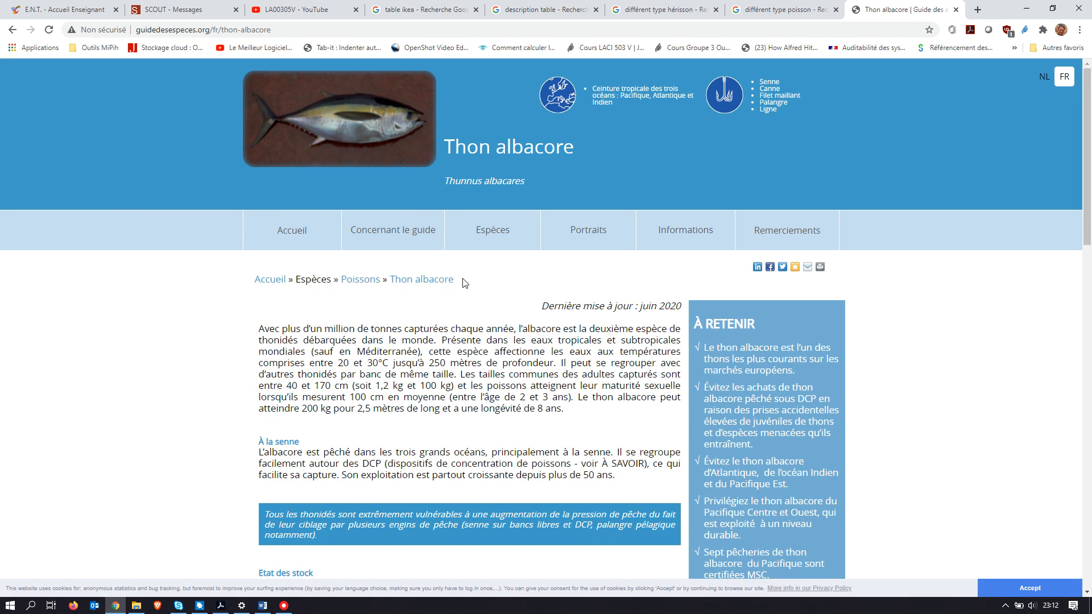
drag(464, 282, 392, 280)
key(ctrl+c)
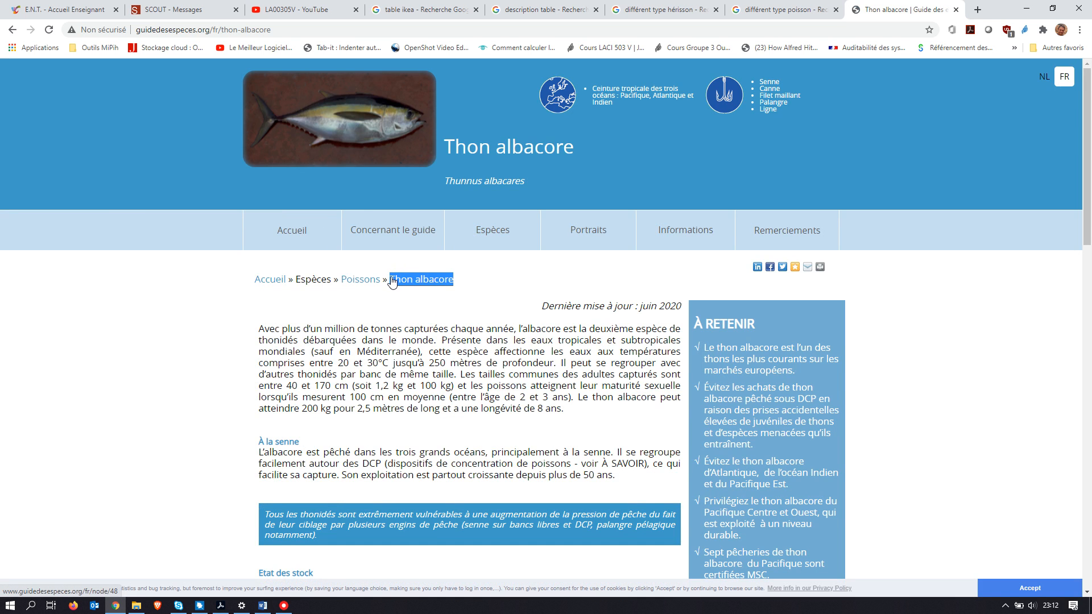
key(alt+Tab)
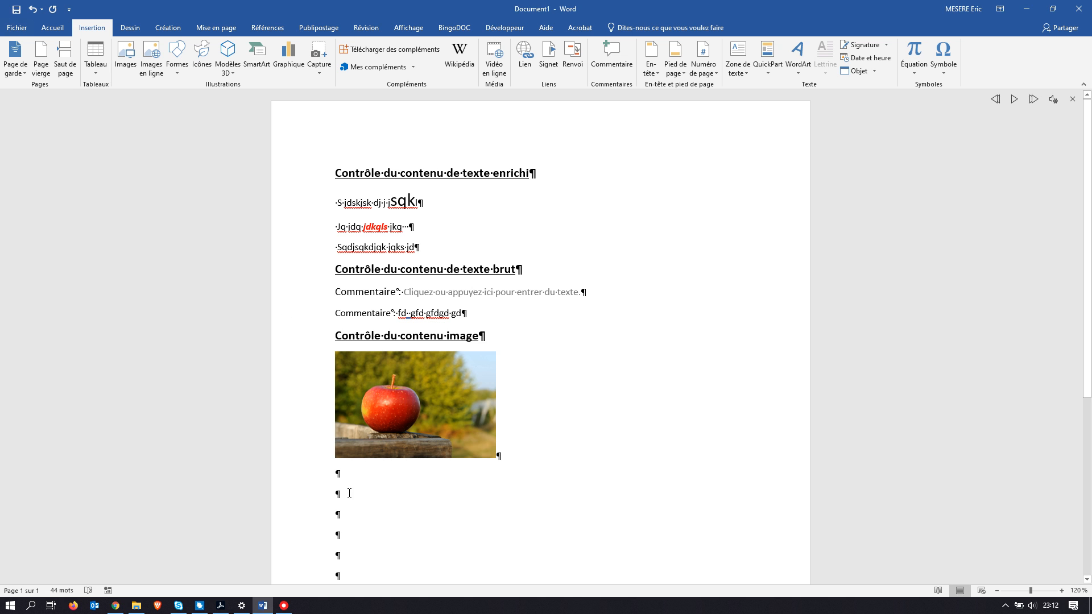
right_click(349, 494)
click(413, 386)
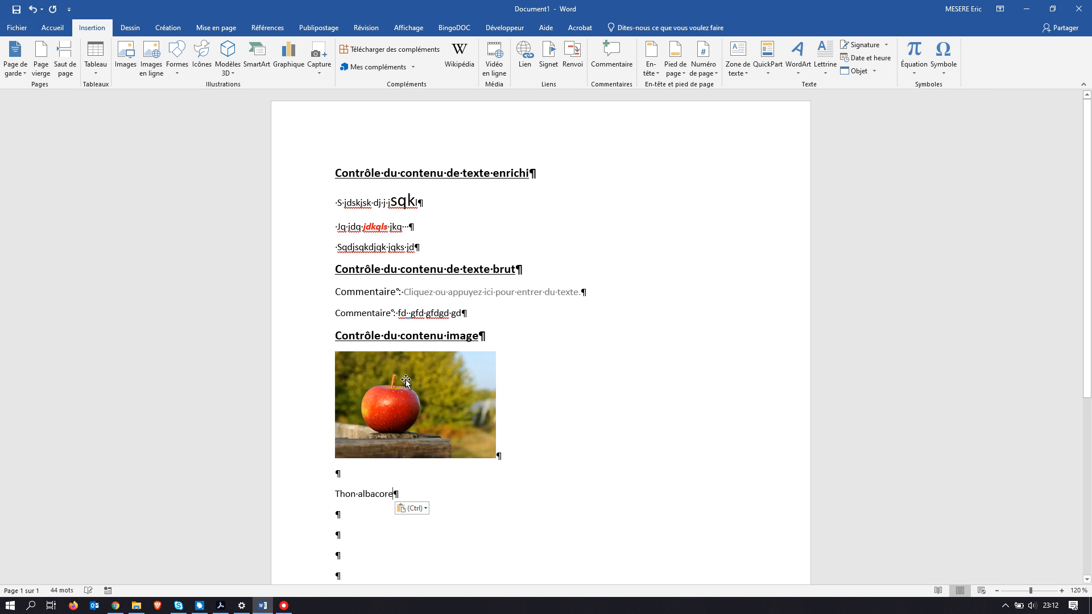
text(:)
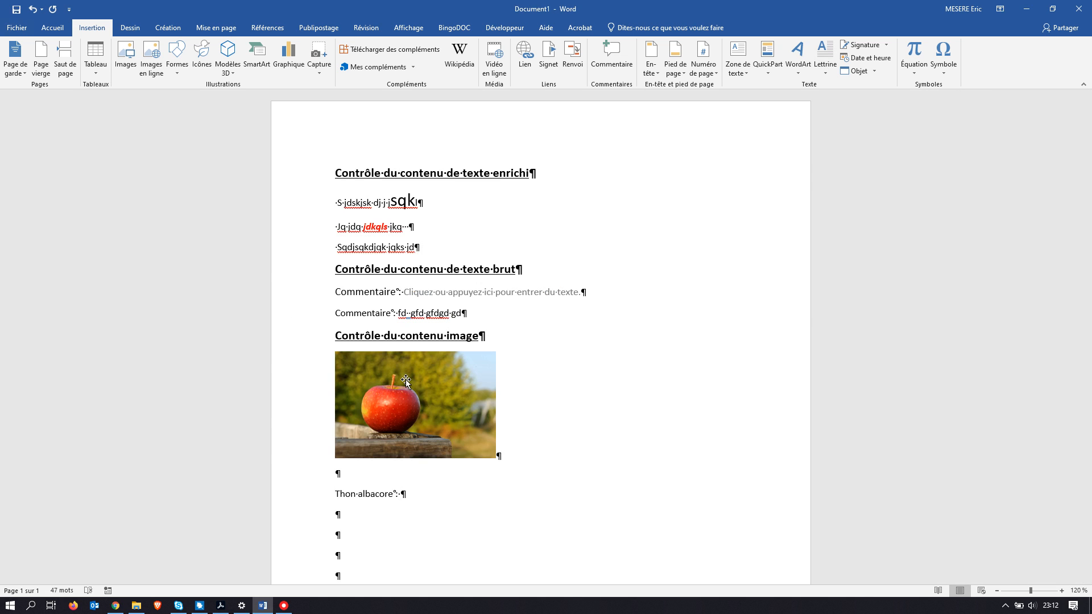
Copy the Thon albacore page's introduction up to "(sauf en Méditerranée)" in Chrome and paste it as plain text after the Word label
key(alt+Tab)
drag(261, 330, 421, 353)
key(ctrl+c)
key(alt+Tab)
right_click(423, 496)
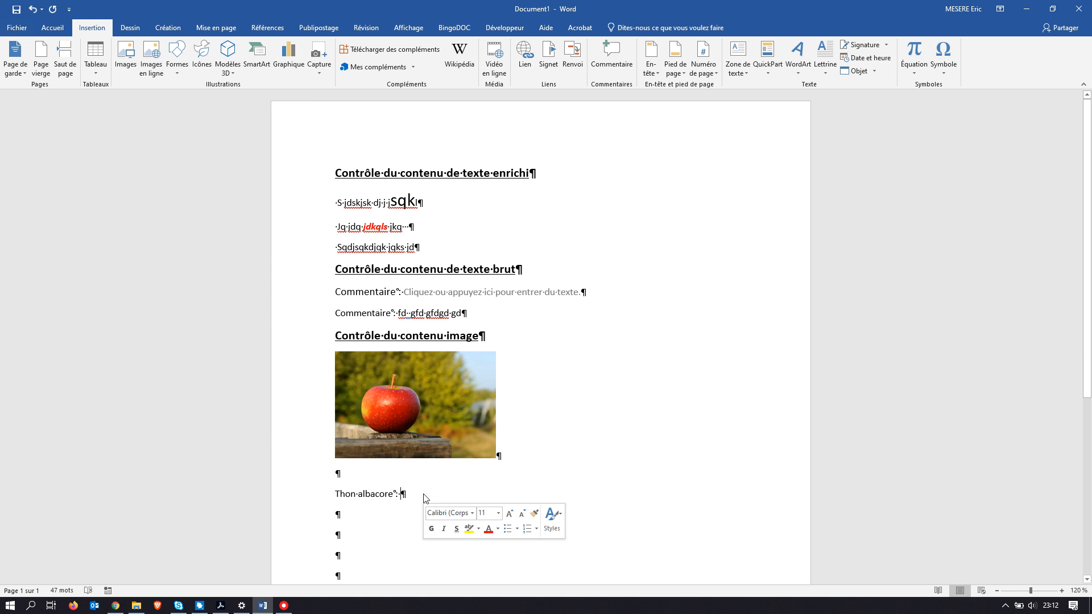
click(480, 386)
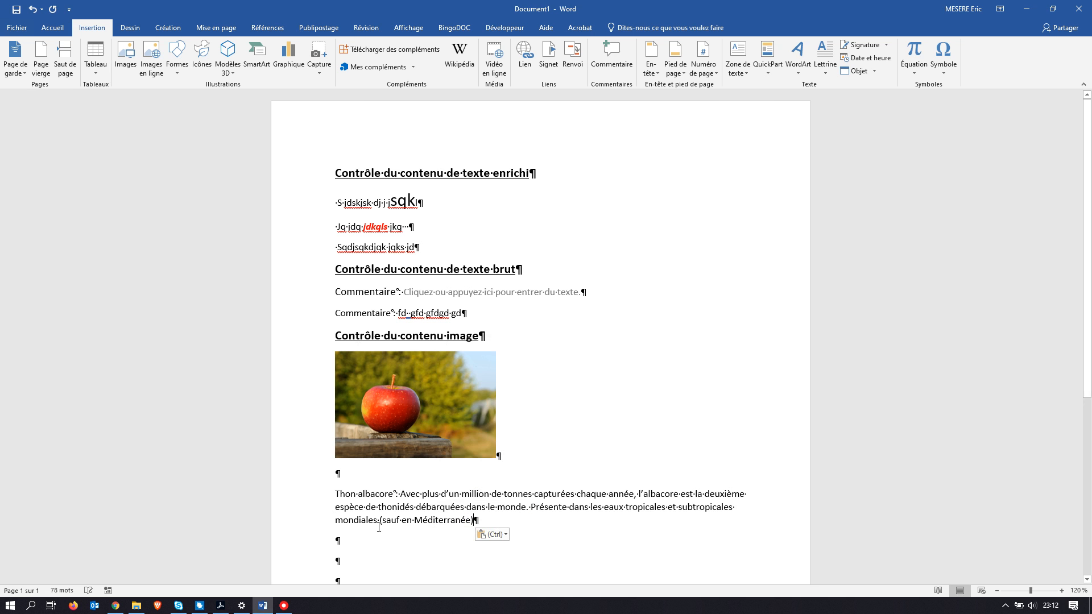
Copy the name "Anchois" from its page in the Chrome fish guide and paste it as plain text below the albacore paragraph in Word, adding a colon
click(348, 539)
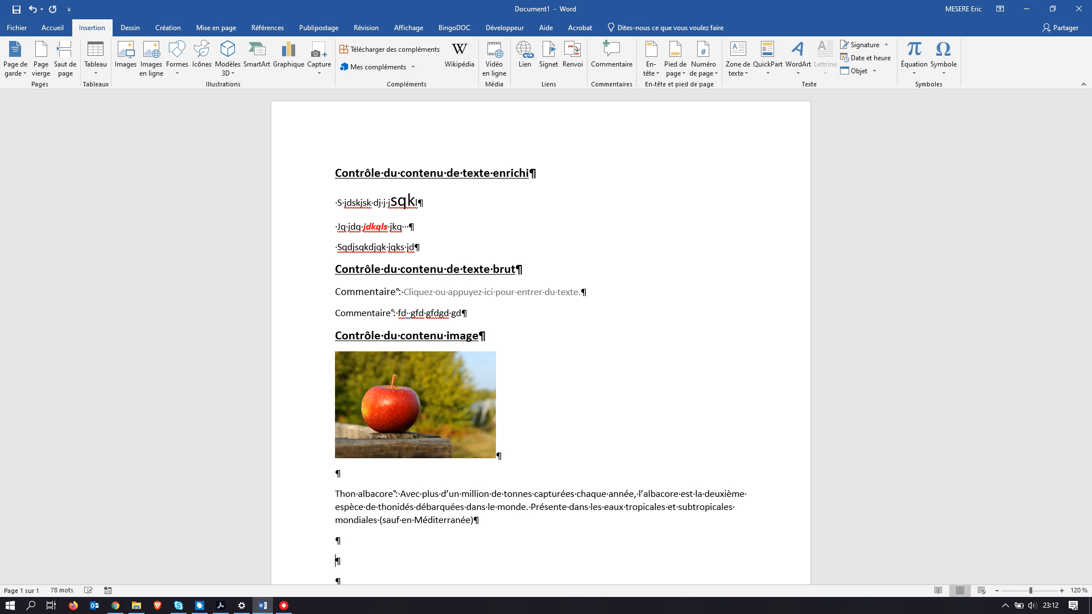
scroll(348, 540, down, 2)
key(alt+Tab)
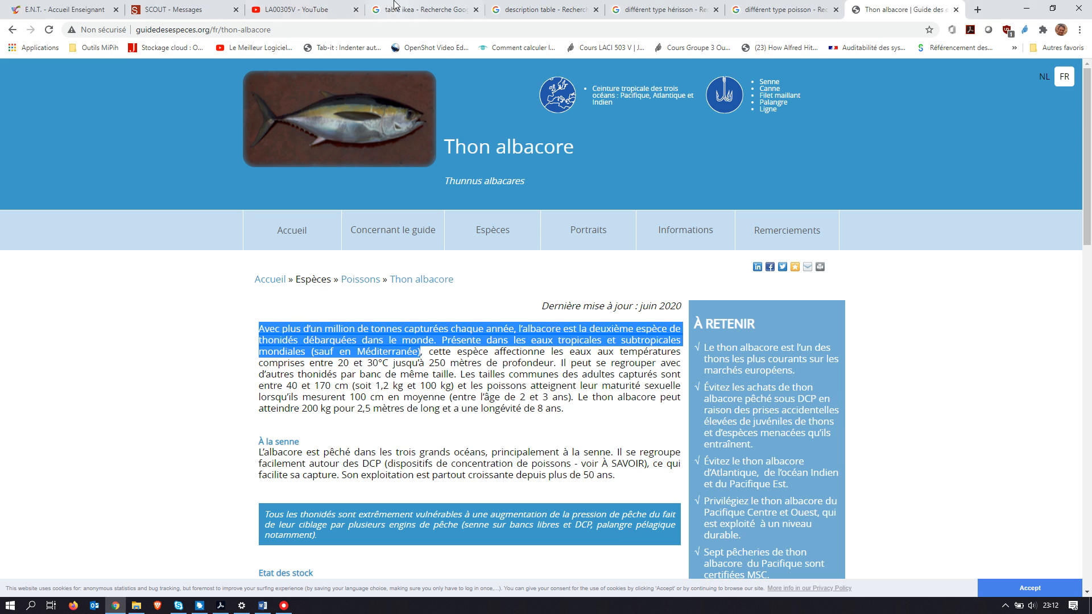
click(12, 30)
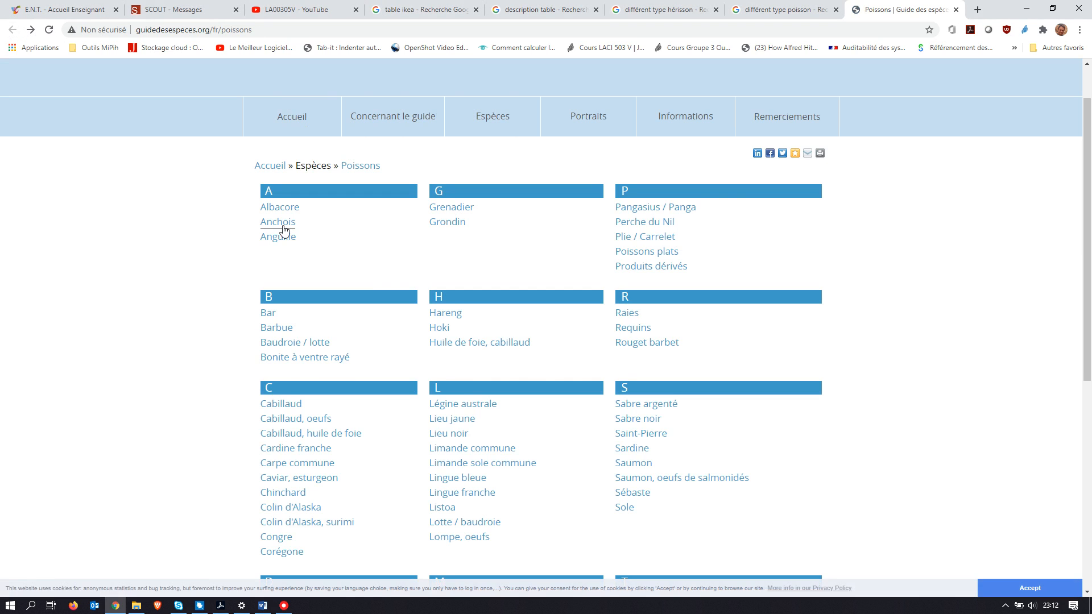
click(280, 225)
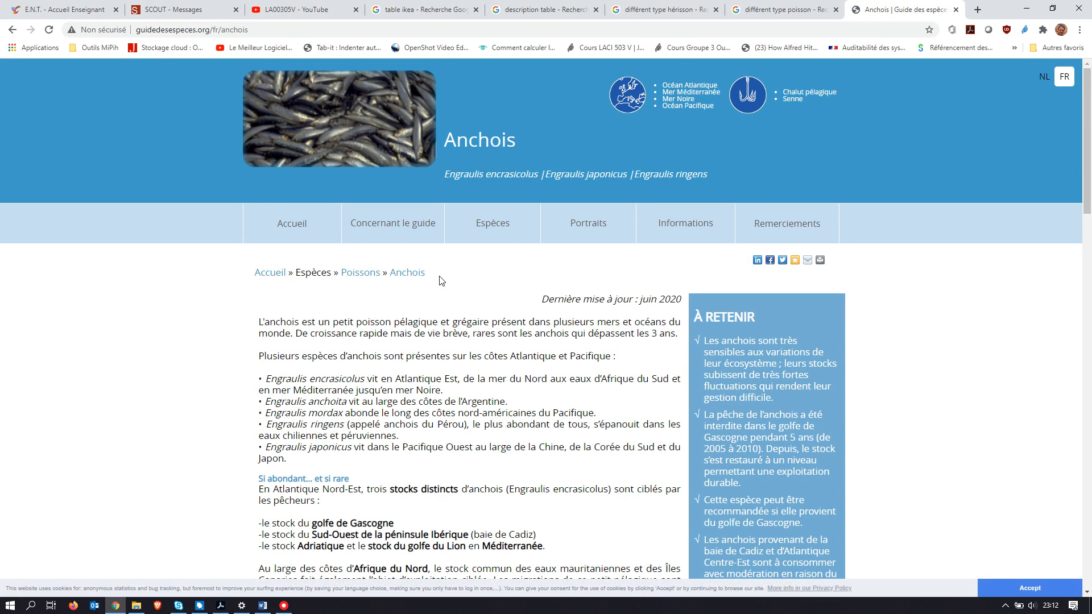
drag(442, 277, 391, 273)
key(ctrl+c)
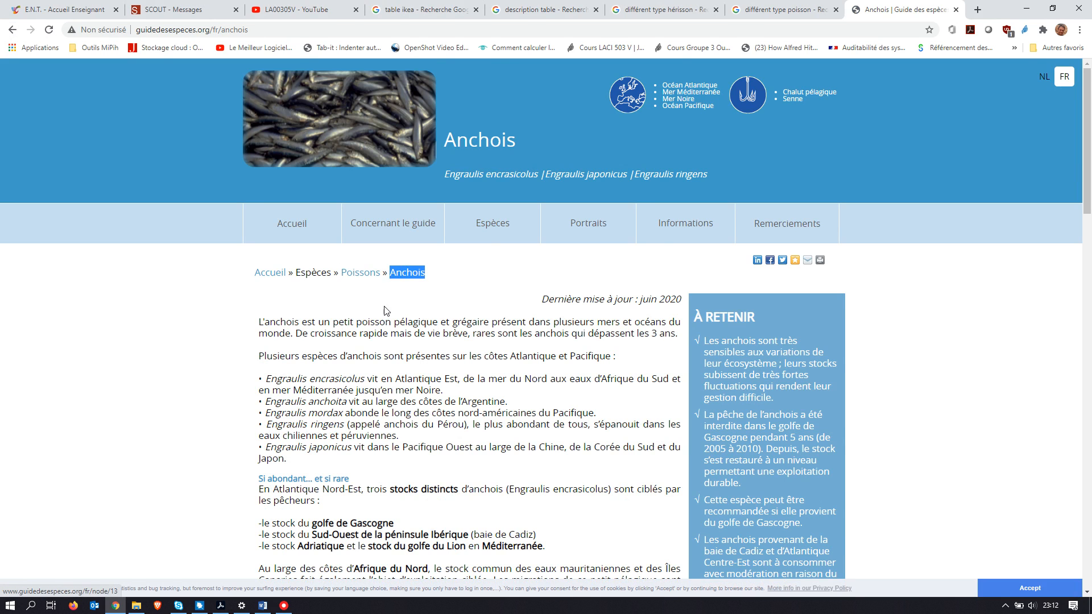
key(alt+Tab)
right_click(346, 462)
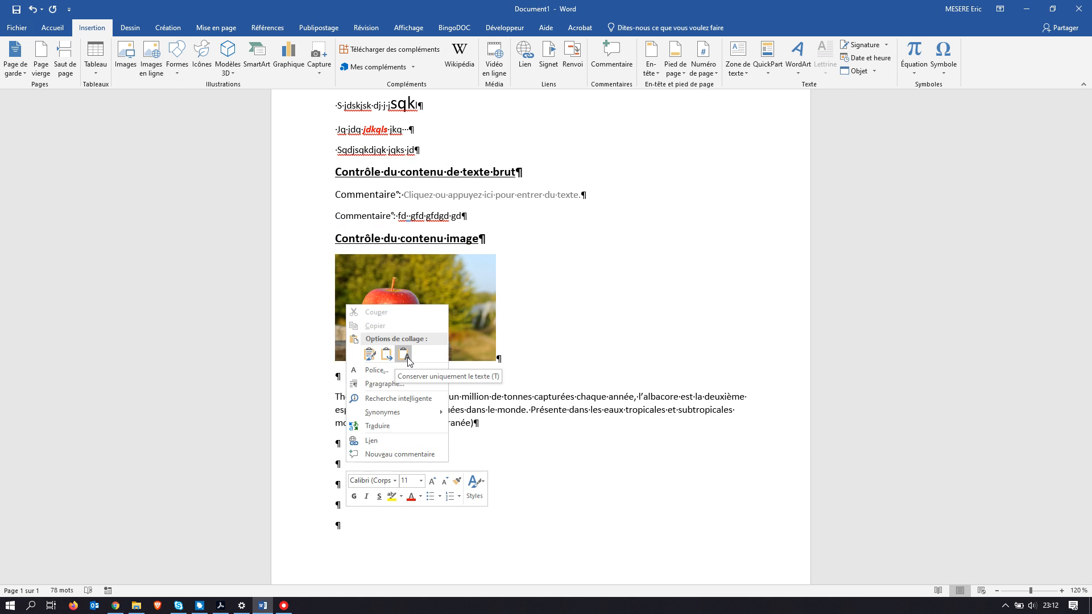
click(402, 356)
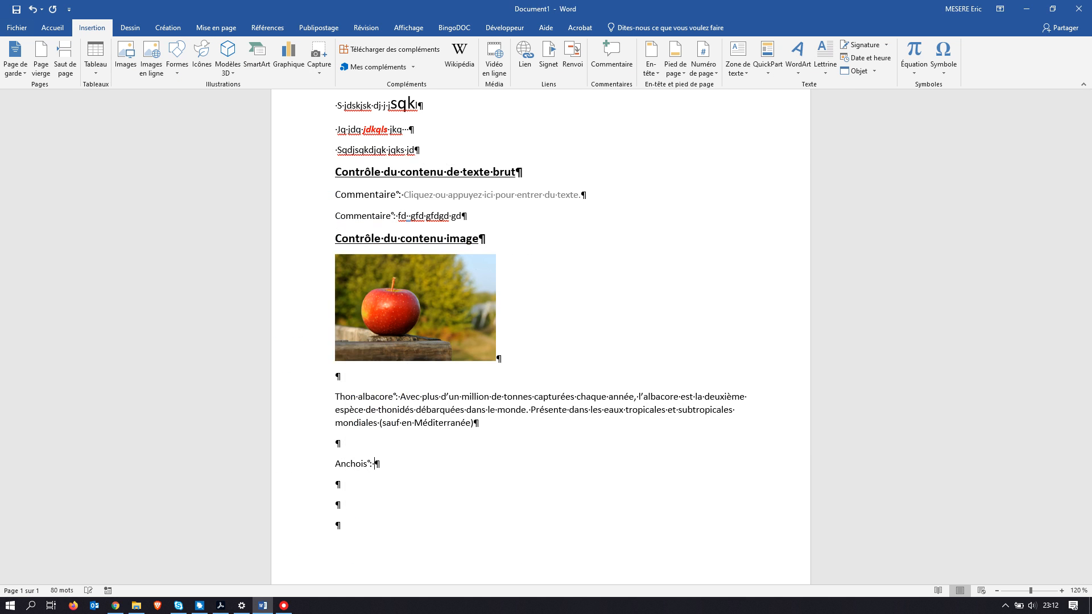
Copy the Anchois page's first paragraph, ending "dépassent les 3 ans.", in Chrome and paste it as plain text after the "Anchois" label in Word
key(alt+Tab)
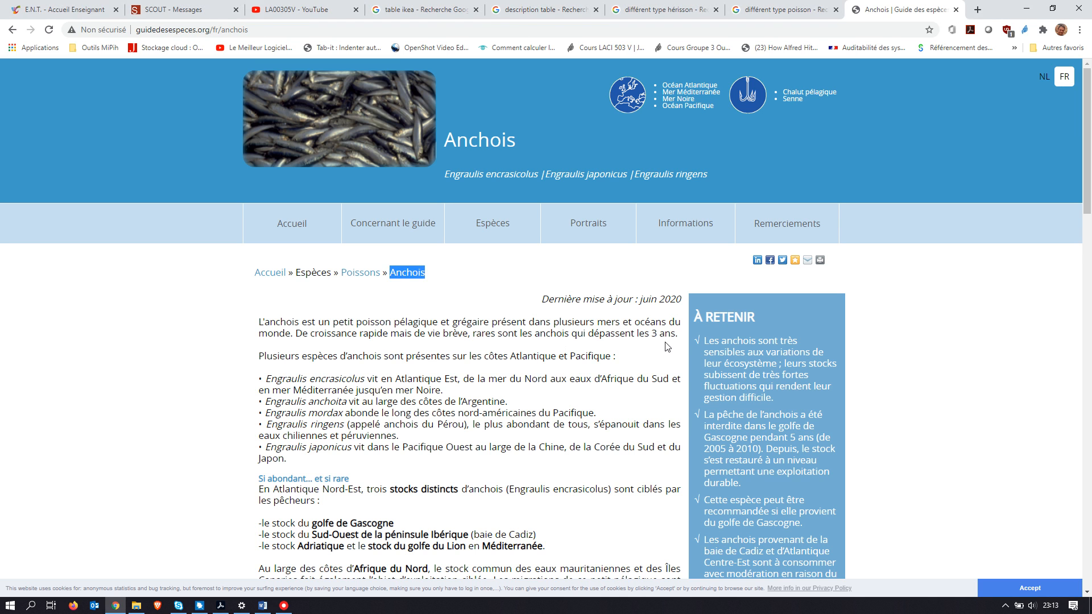
drag(679, 336, 261, 323)
key(ctrl+c)
key(alt+Tab)
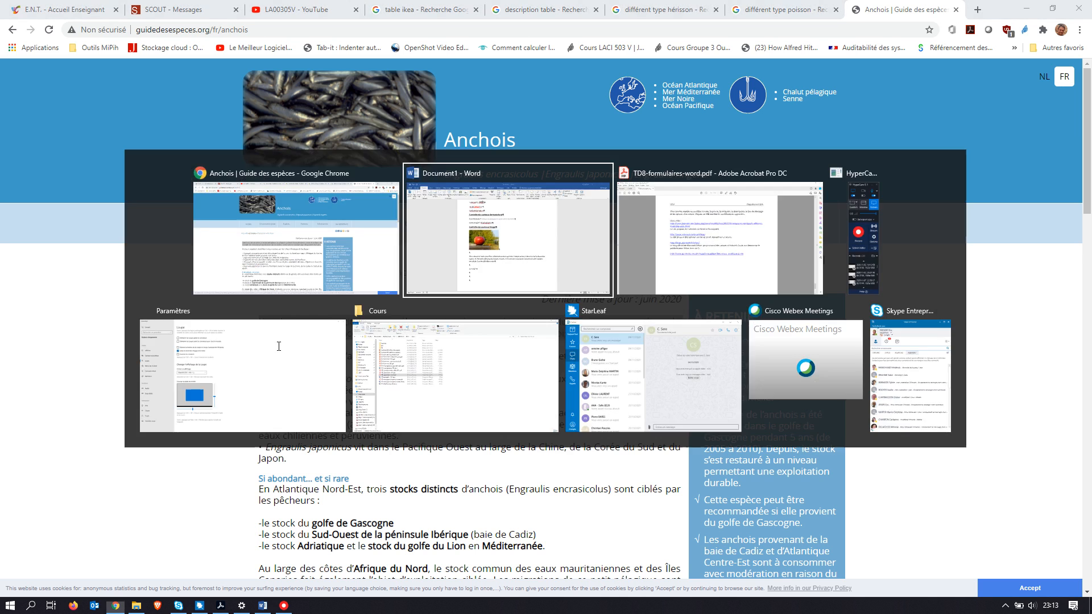
right_click(408, 462)
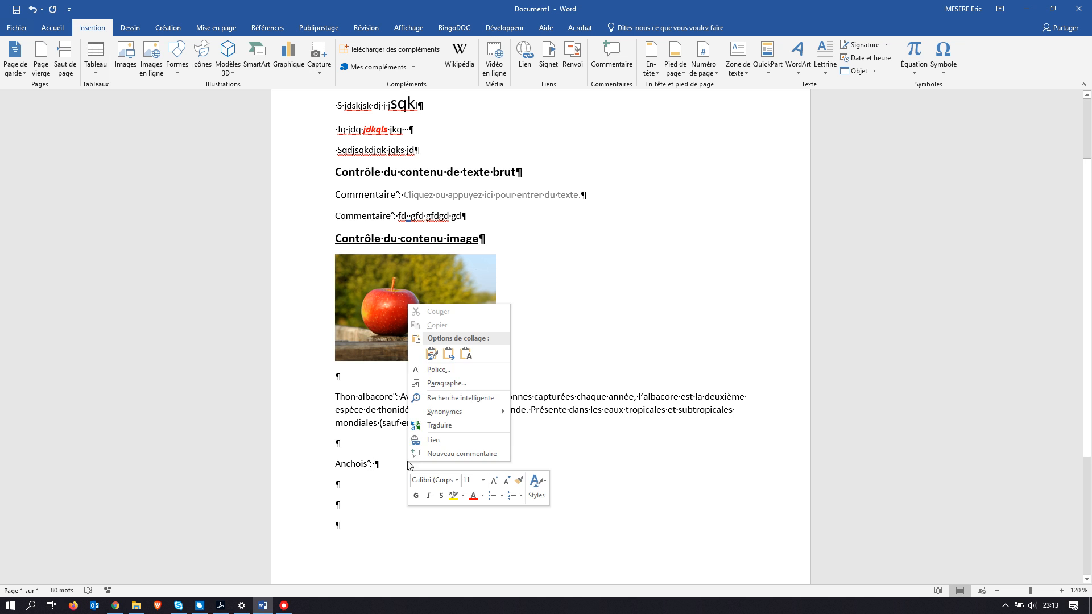
click(466, 355)
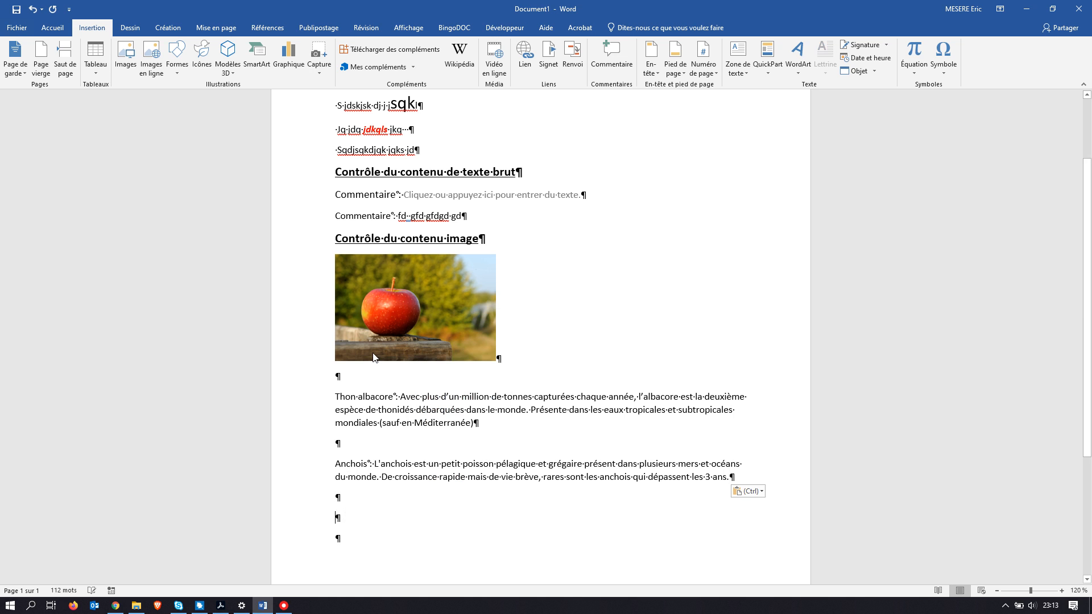
Copy the name "Anguille" from its page in the Chrome fish guide and paste it as plain text below the Anchois paragraph in Word, adding a colon
key(alt+Tab)
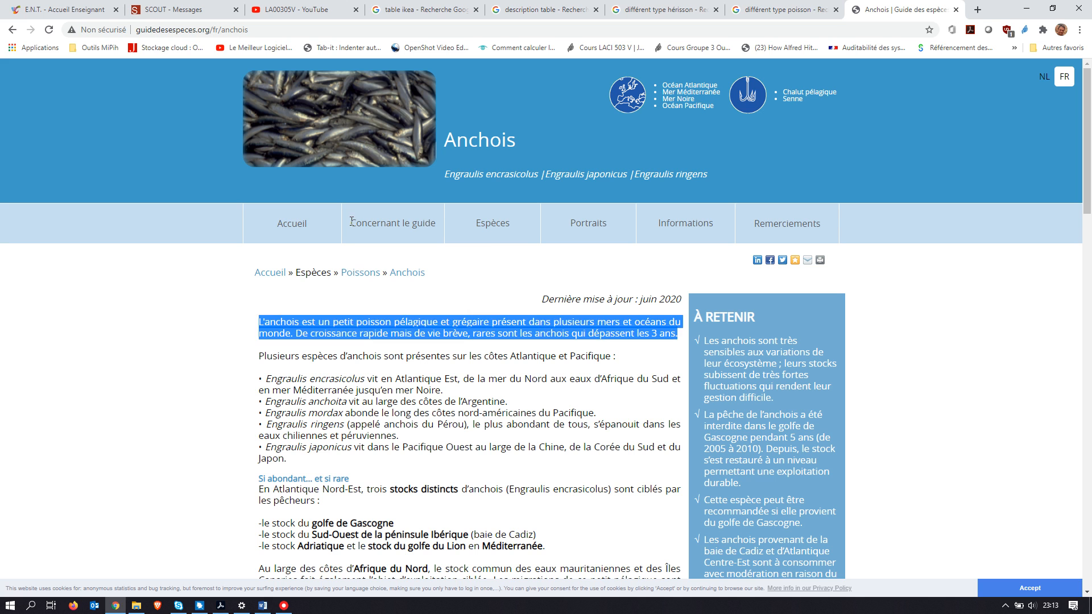
click(12, 29)
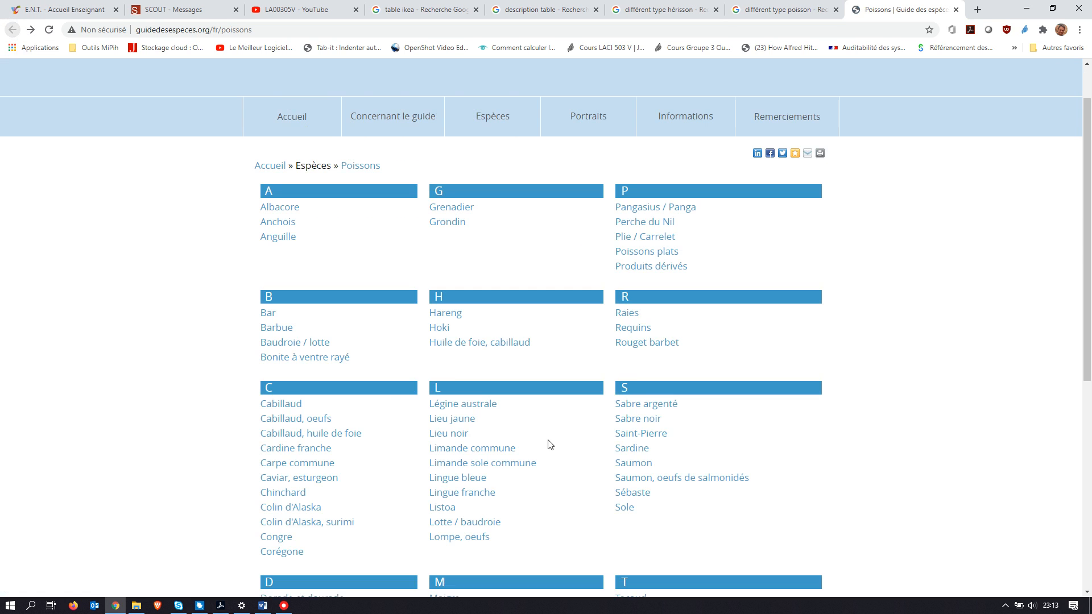
click(283, 238)
drag(427, 297, 390, 300)
key(ctrl+c)
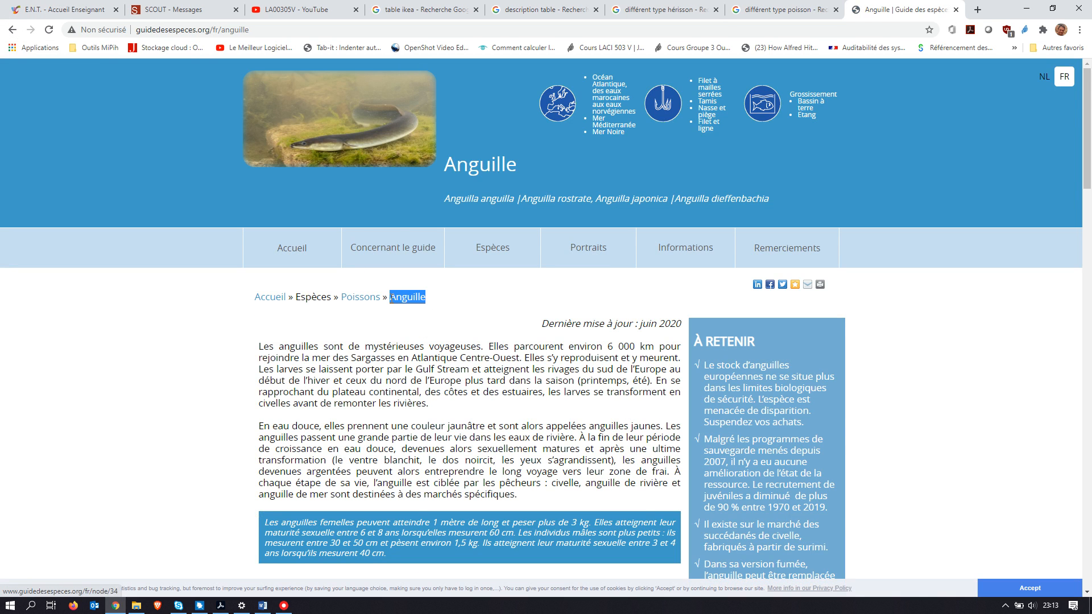
key(alt+Tab)
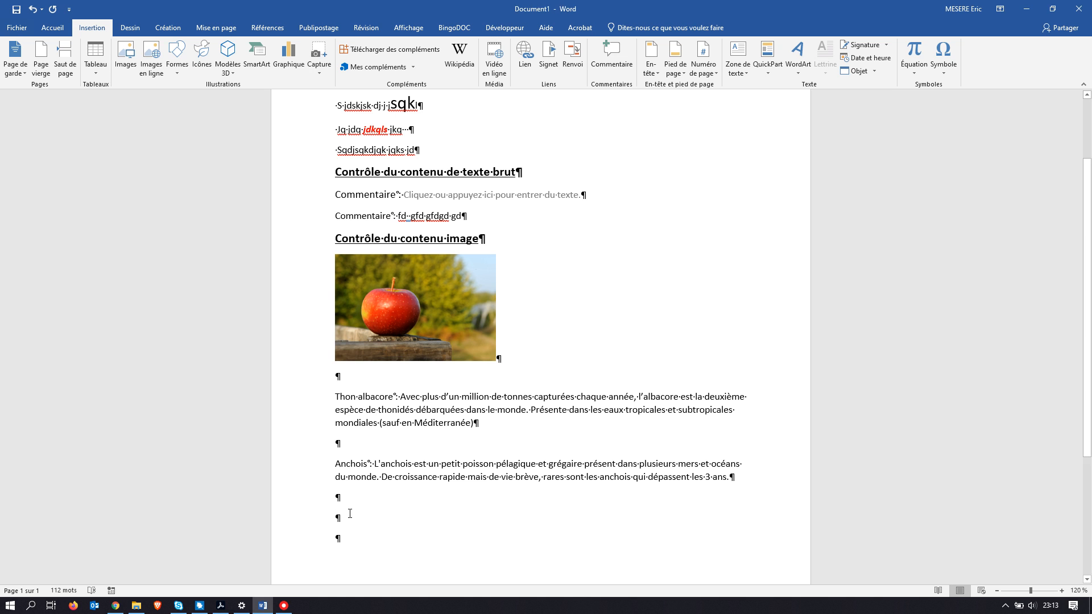
right_click(350, 514)
click(410, 408)
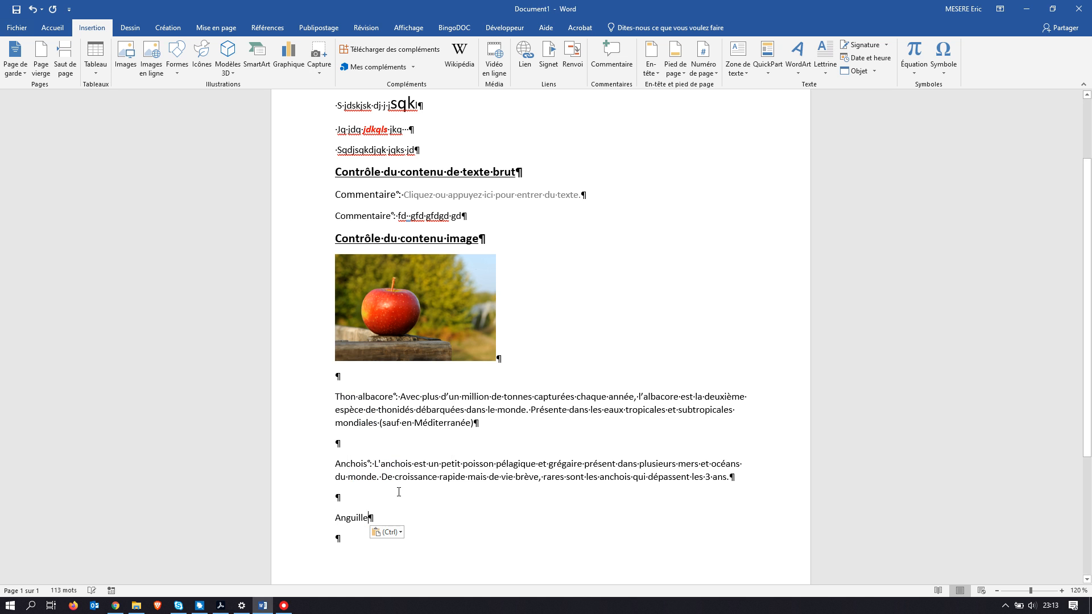
Copy the Anguille page's opening up to "y meurent" in Chrome and paste it as plain text after the "Anguille" label in Word
key(alt+Tab)
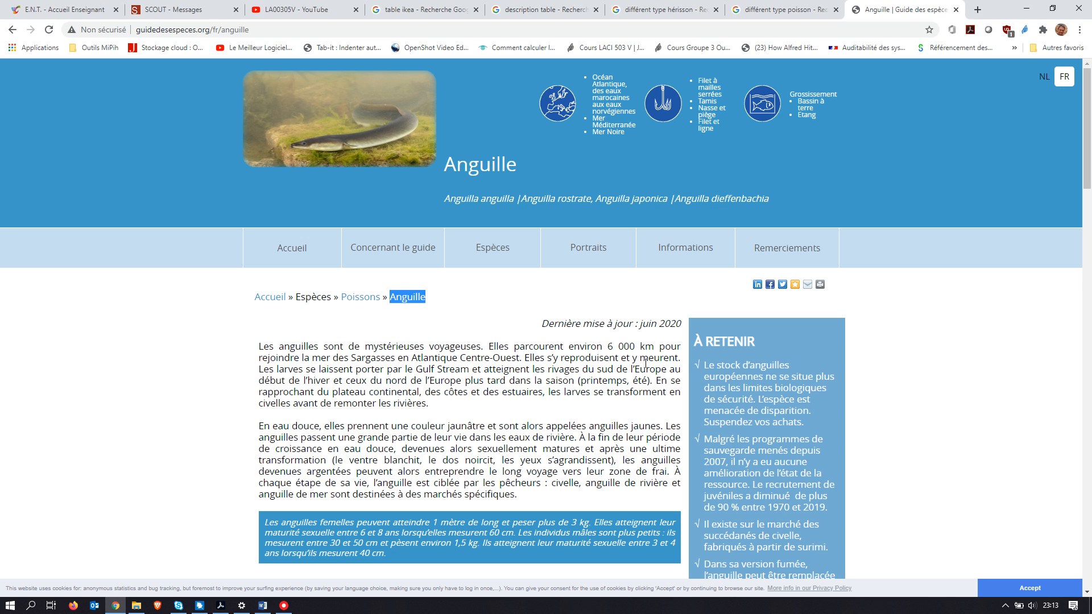
drag(680, 359, 258, 345)
key(ctrl+c)
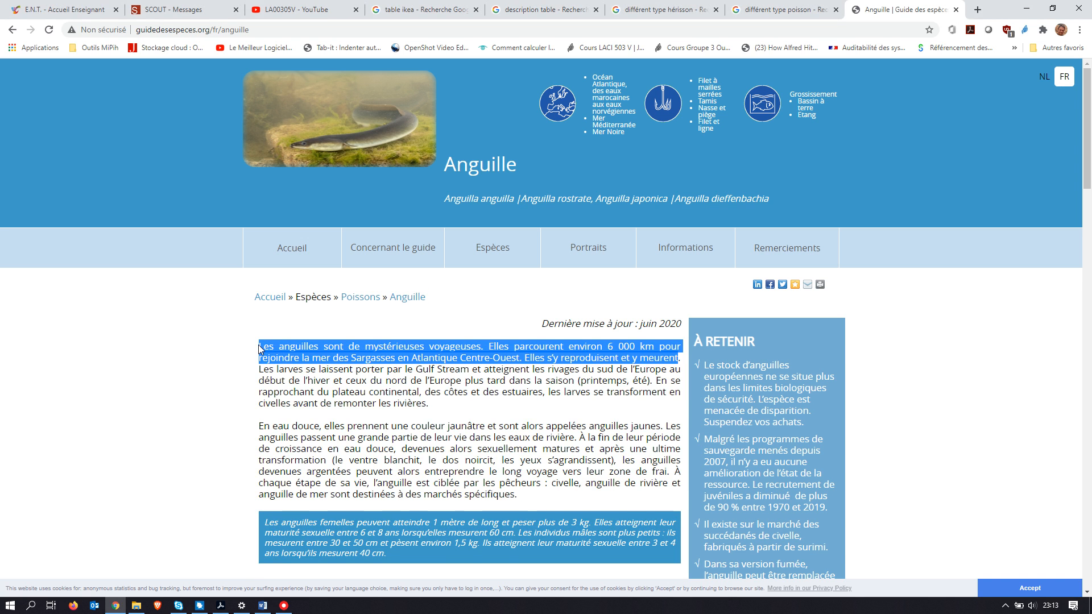
key(alt+Tab)
right_click(407, 523)
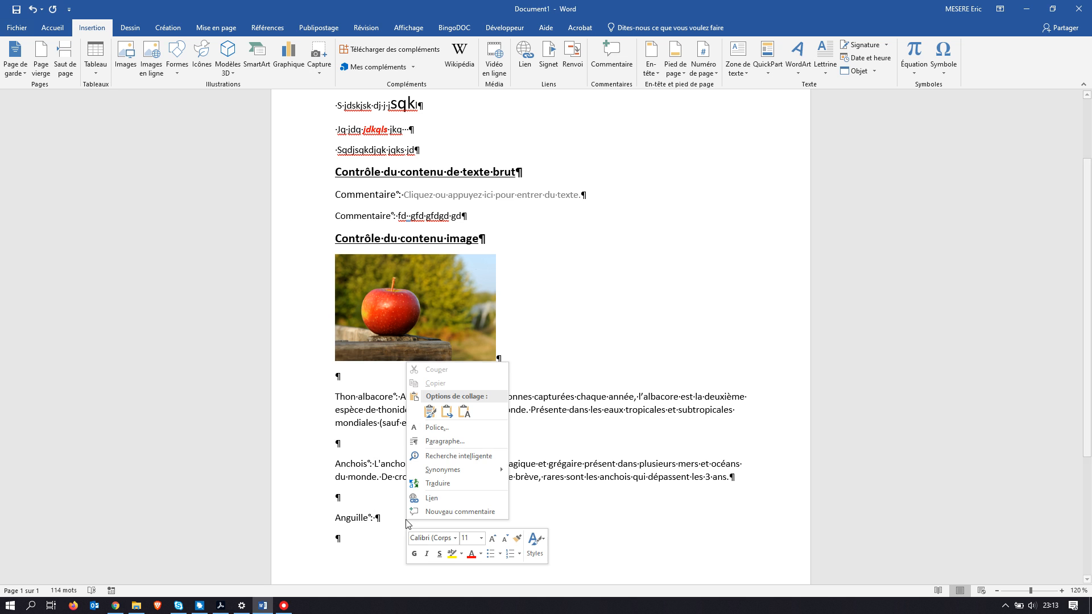
click(464, 412)
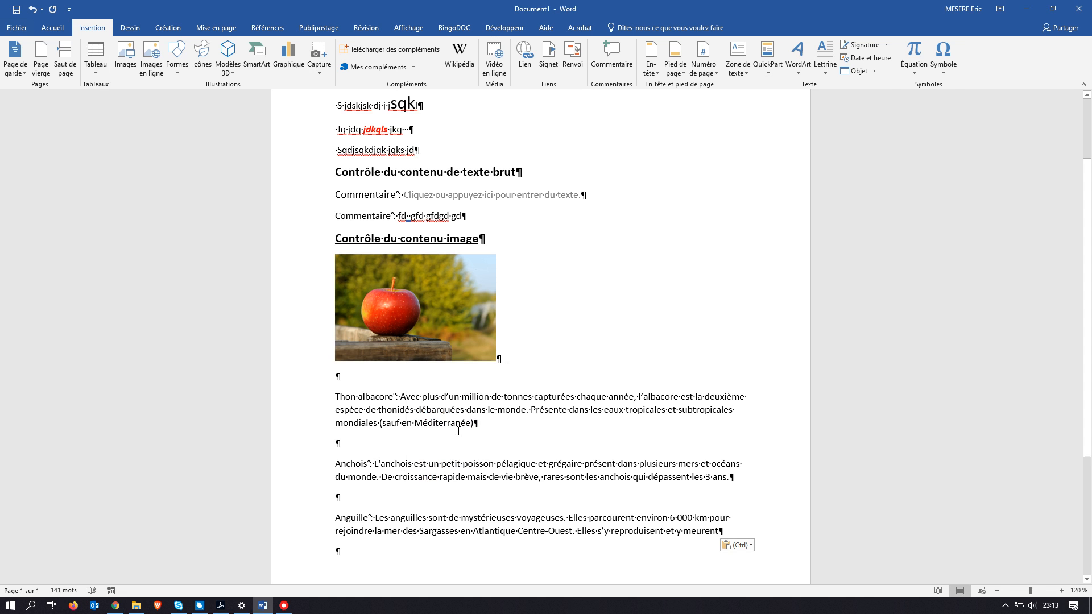
Make the paragraph labels "Thon albacore :", "Anchois :" and "Anguille :" bold
triple_click(455, 417)
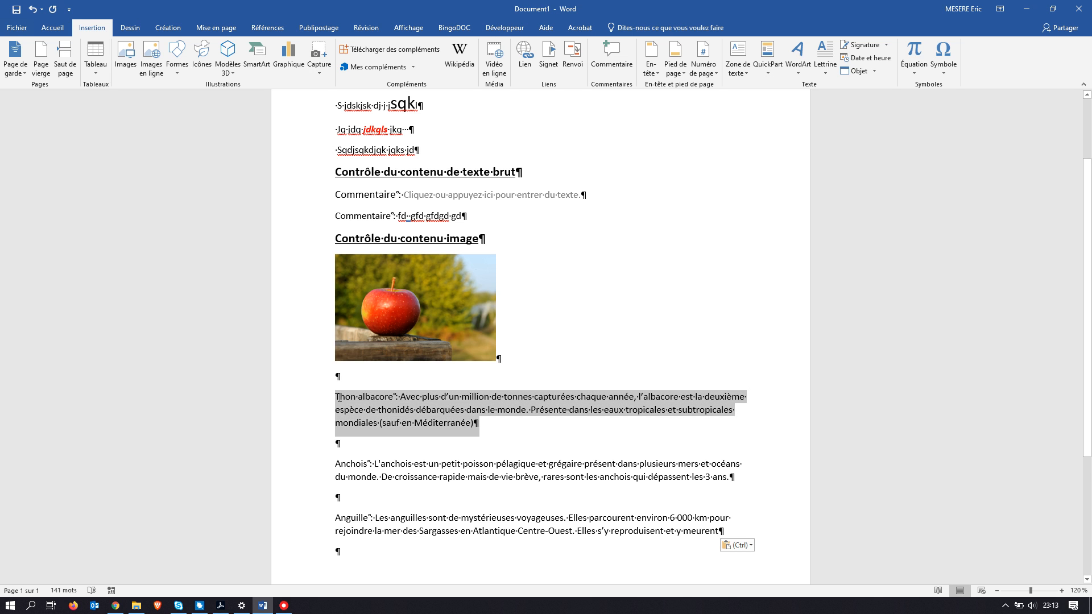
click(391, 406)
drag(400, 397, 335, 398)
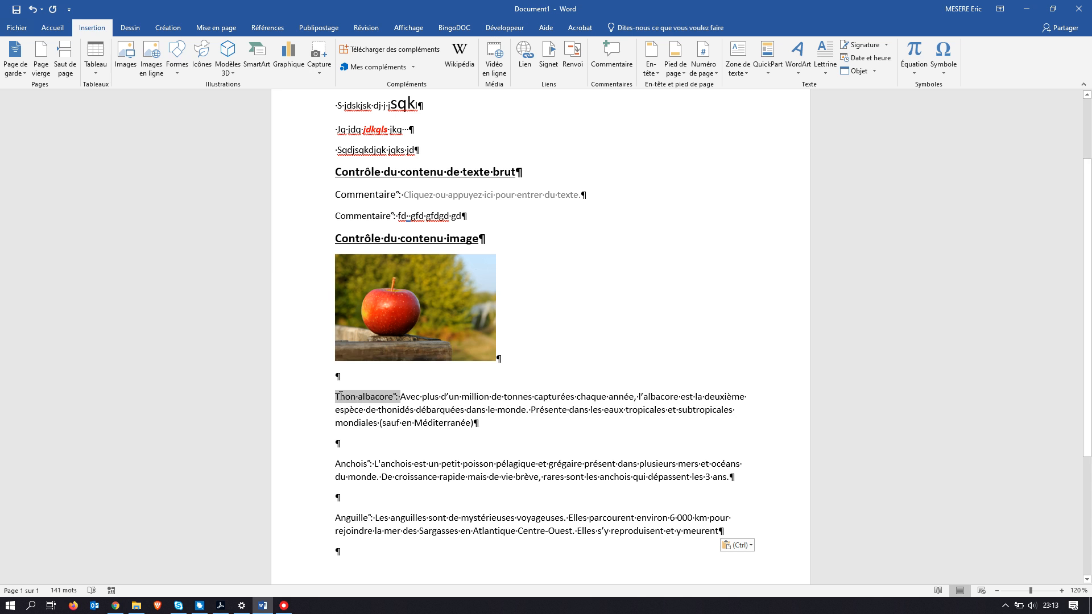
click(52, 28)
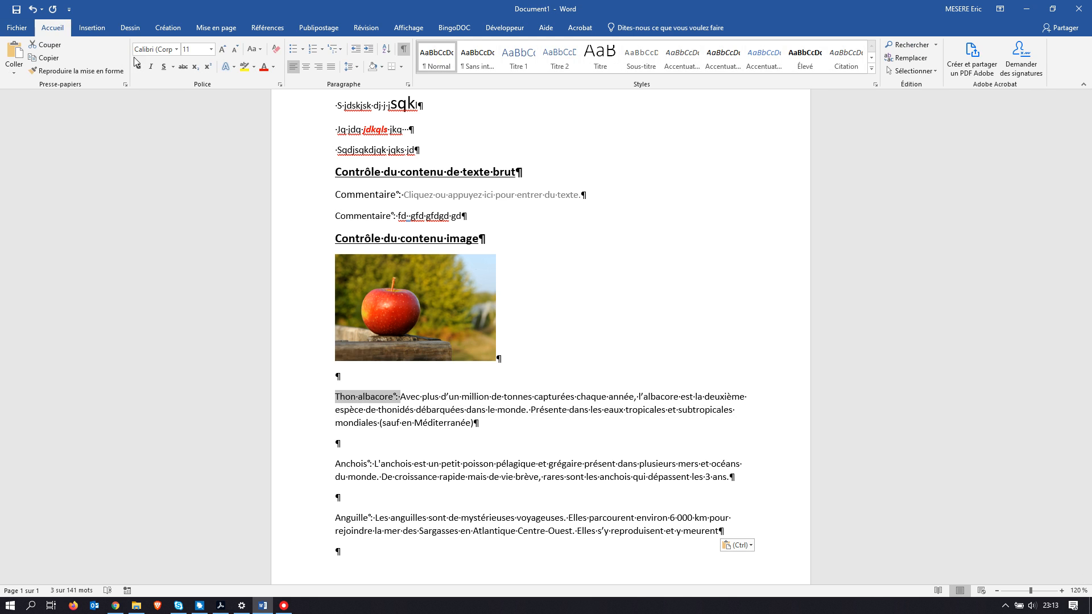
click(138, 67)
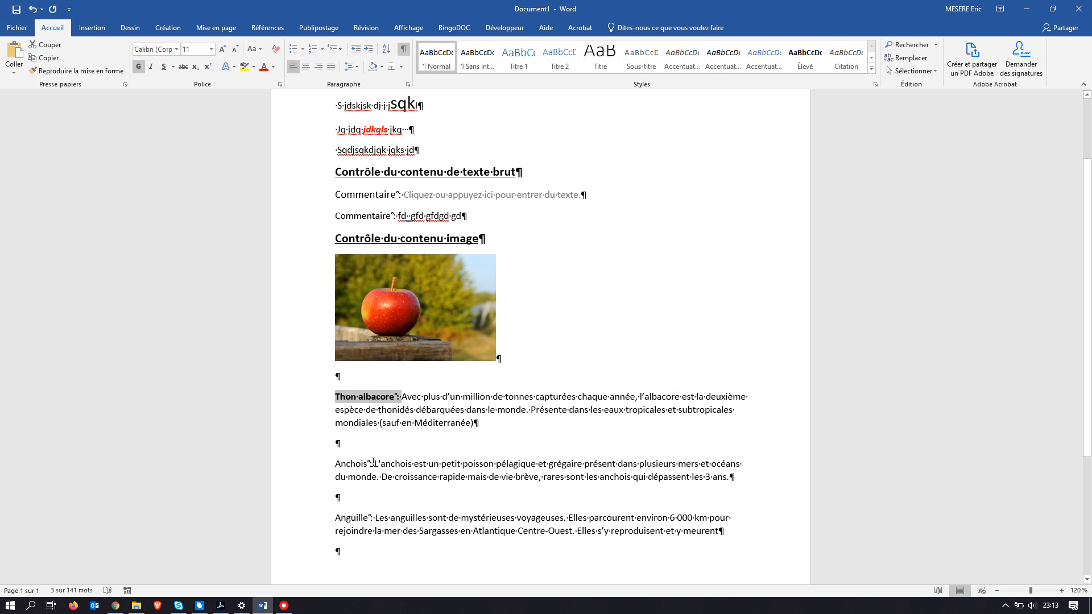
drag(374, 462, 336, 464)
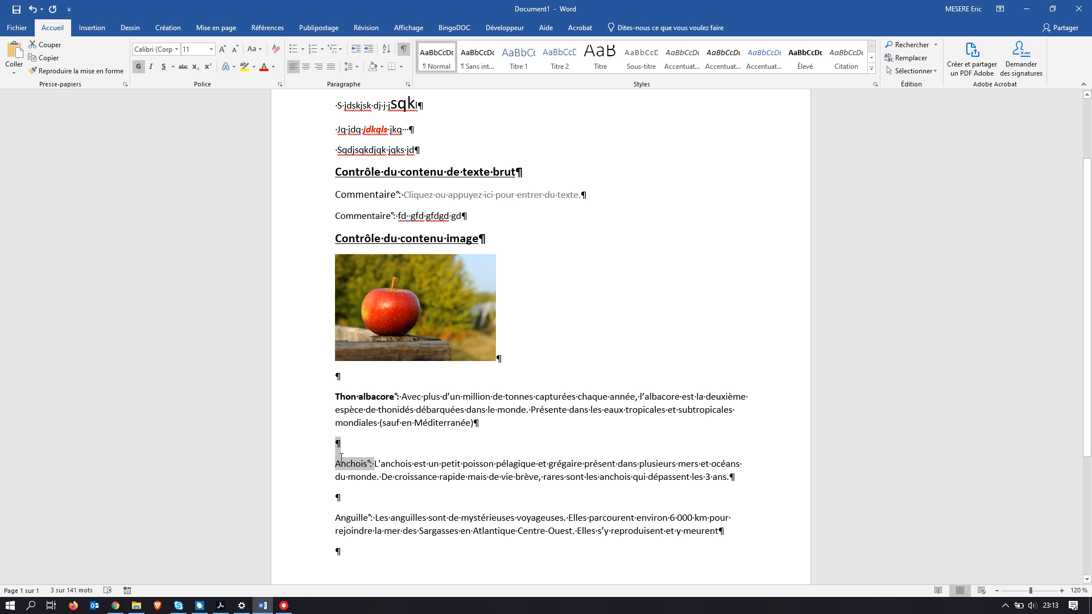
click(138, 67)
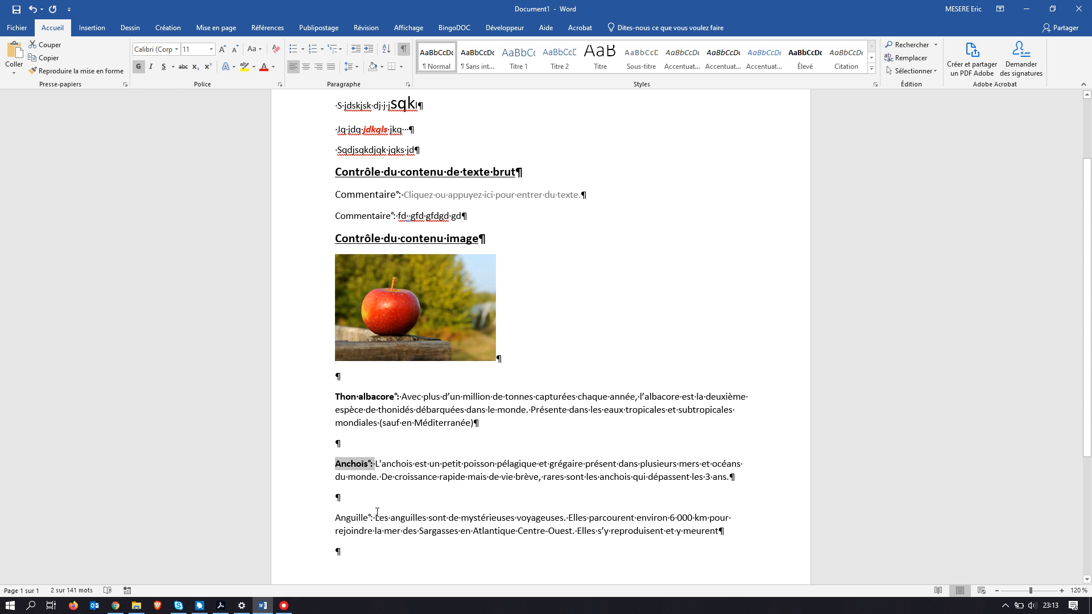
drag(372, 517, 335, 518)
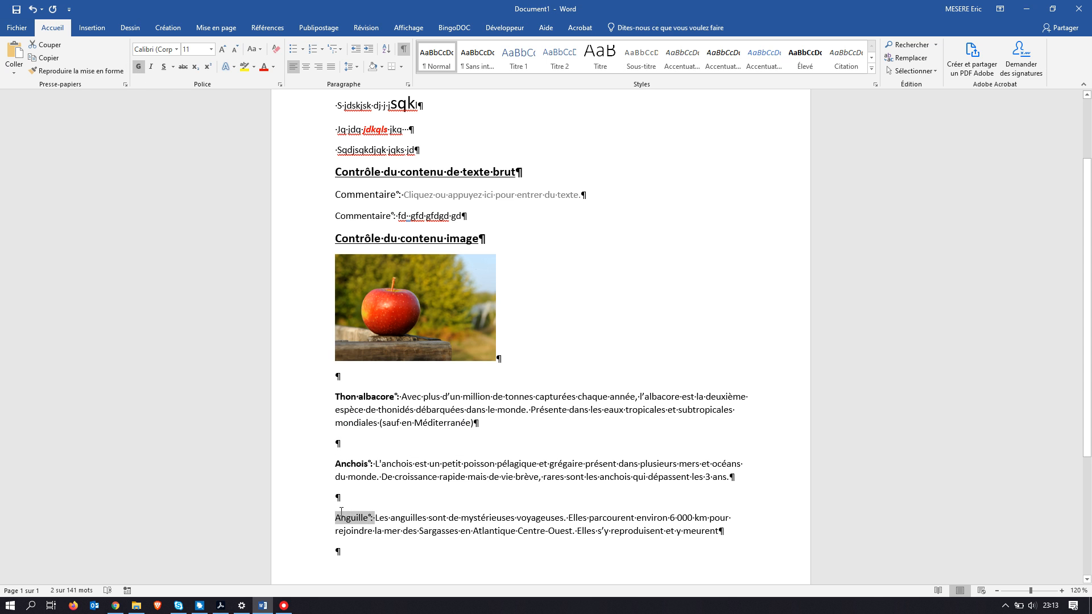
click(141, 67)
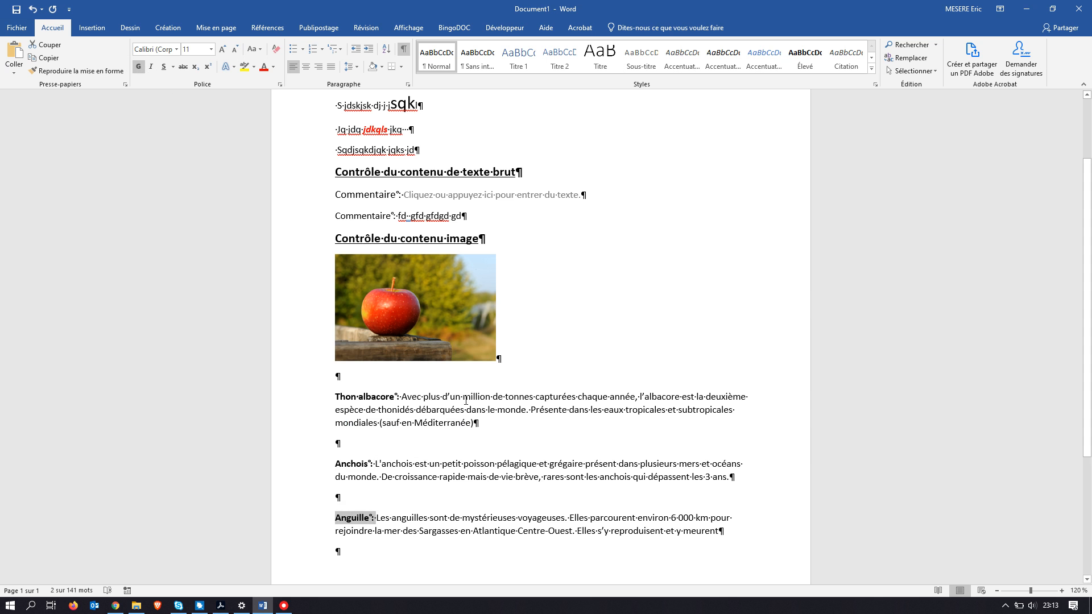
Save the whole Thon albacore paragraph to the QuickPart gallery as "Thon albacore :", category Général, in Building Blocks.dotx
triple_click(446, 421)
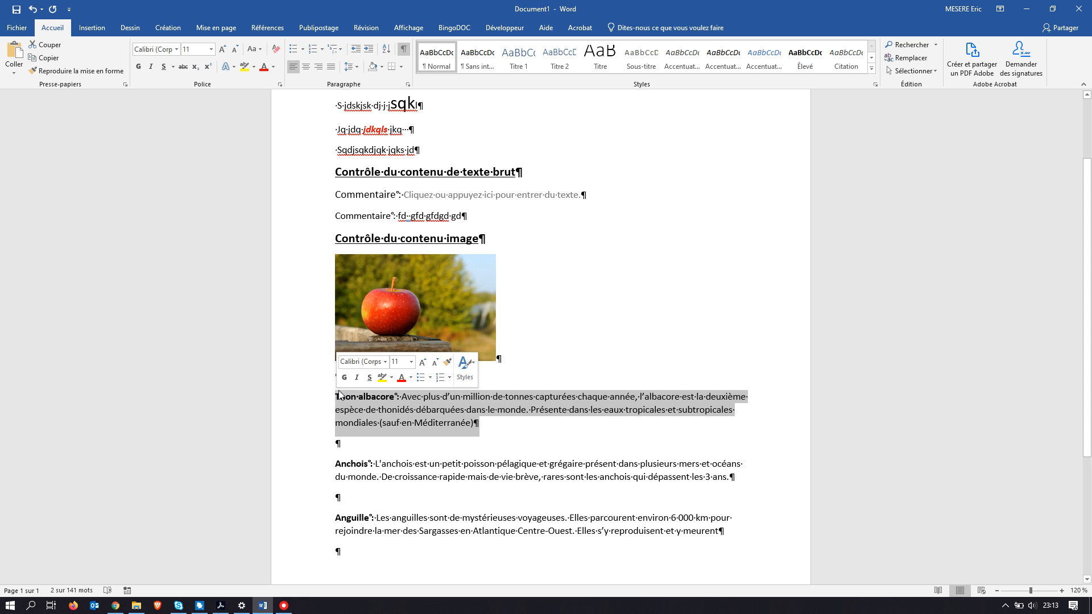
click(91, 28)
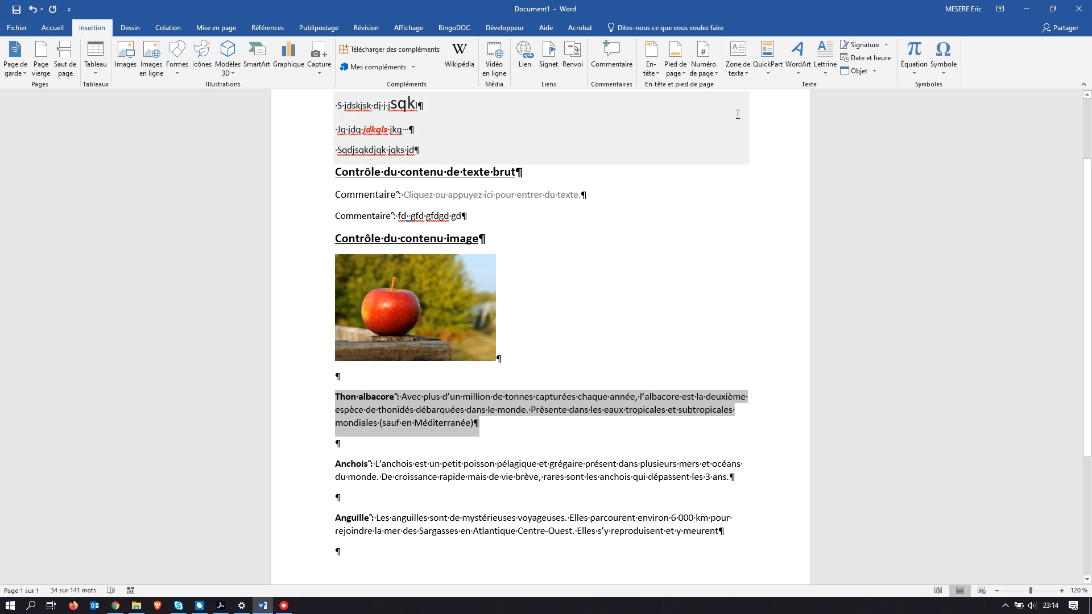
click(768, 74)
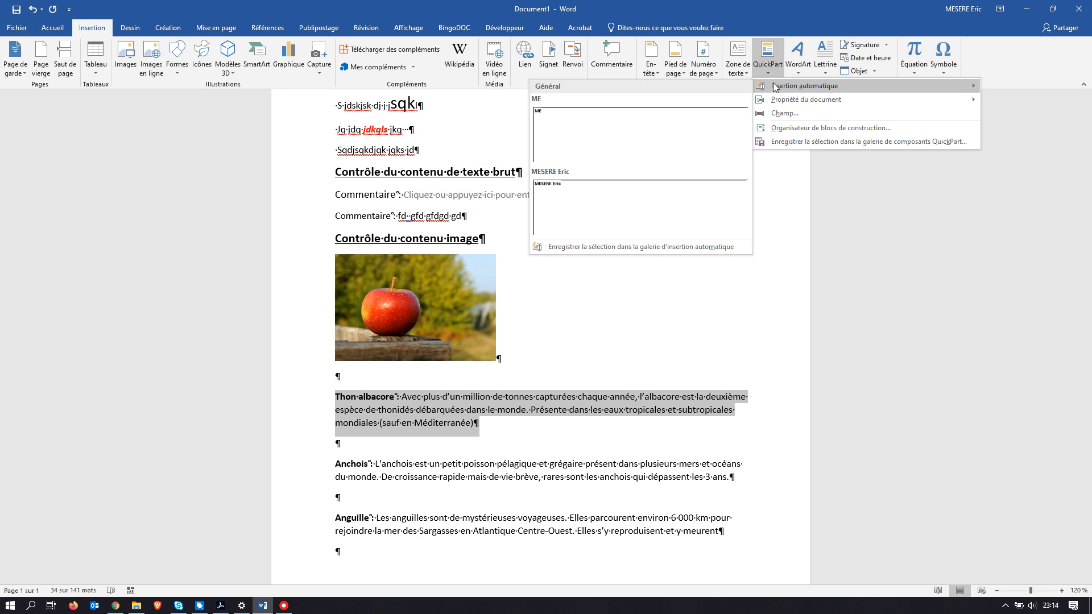
click(791, 129)
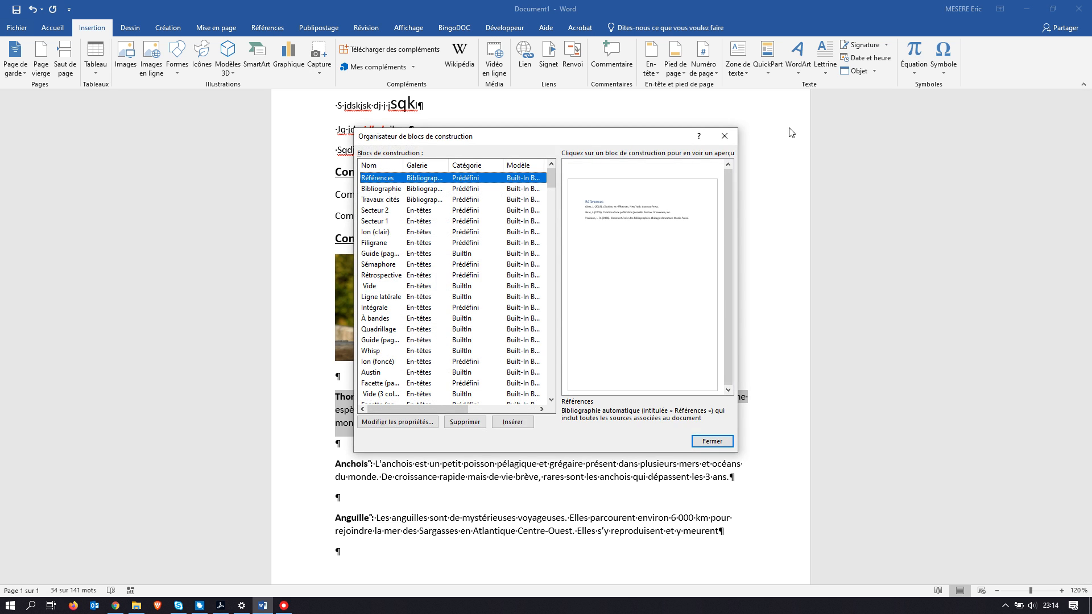
click(724, 136)
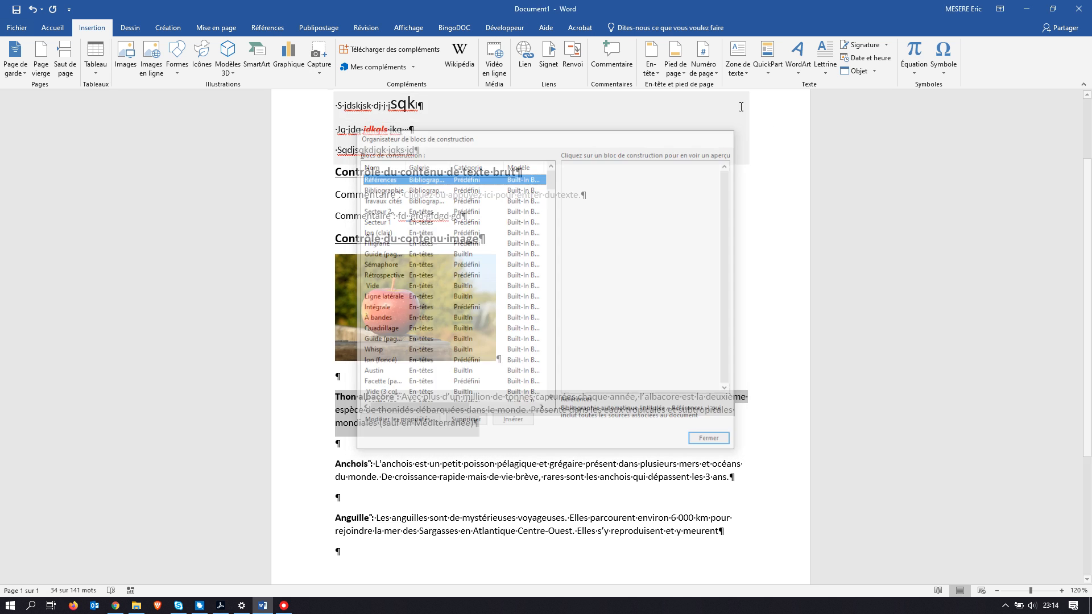
click(771, 69)
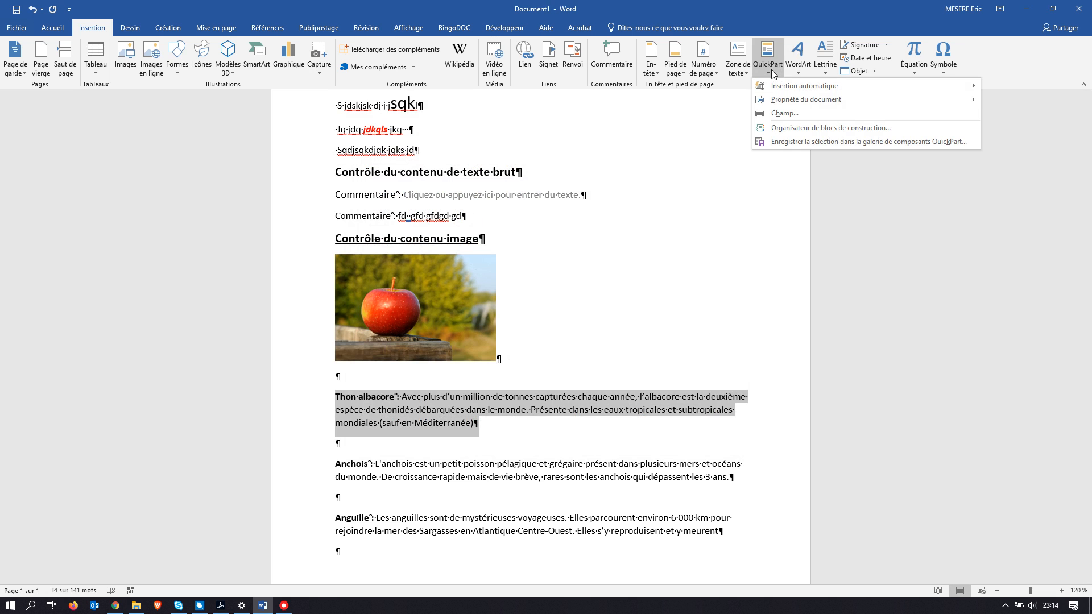
click(791, 142)
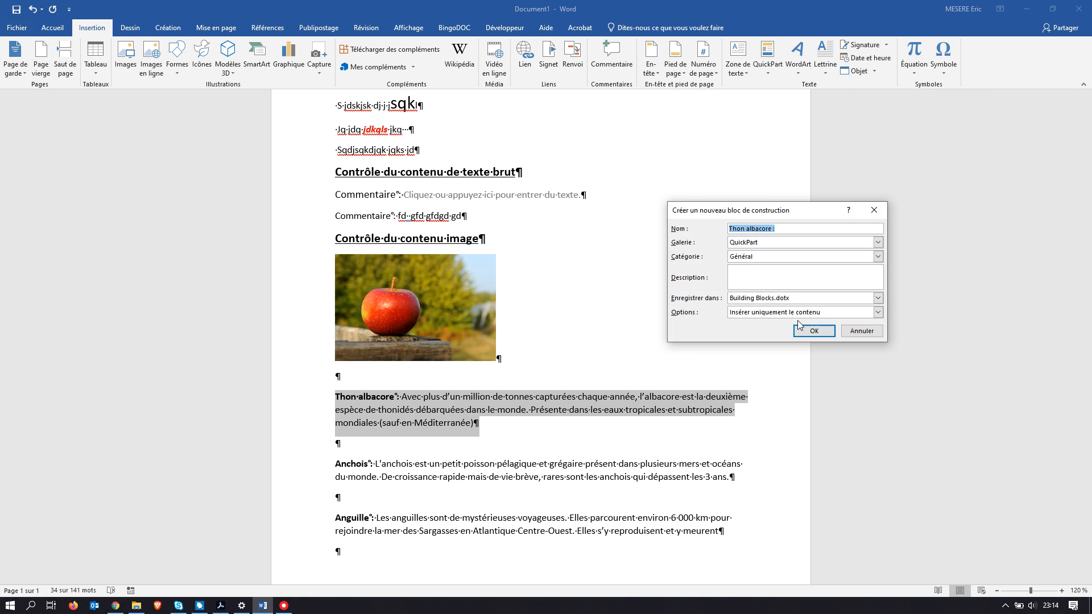
click(823, 331)
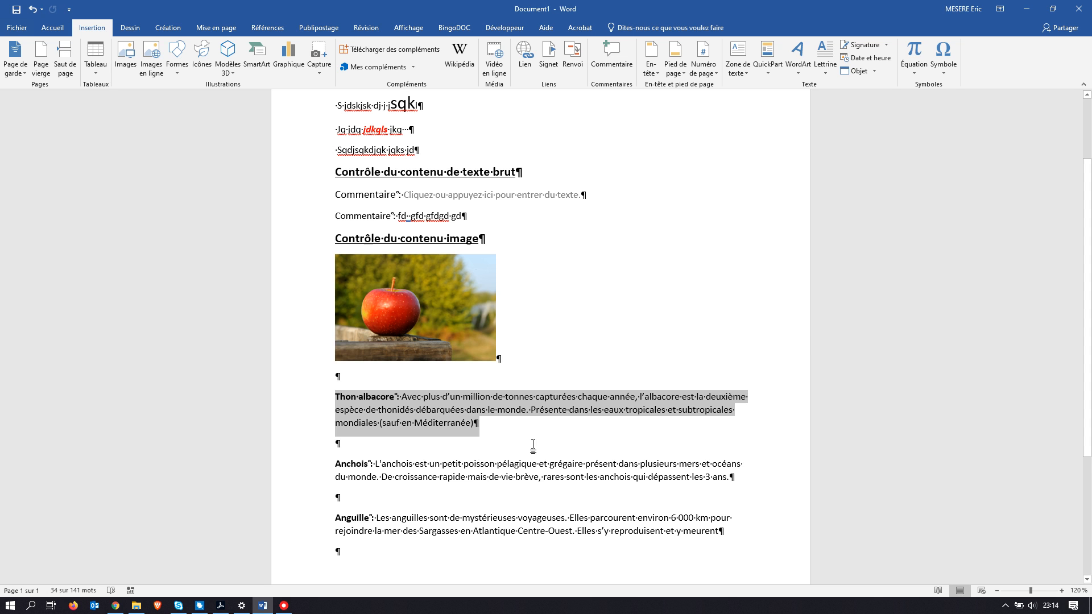
Save the whole Anchois paragraph to the QuickPart gallery under the name "Anchois", category Général
drag(740, 477, 332, 464)
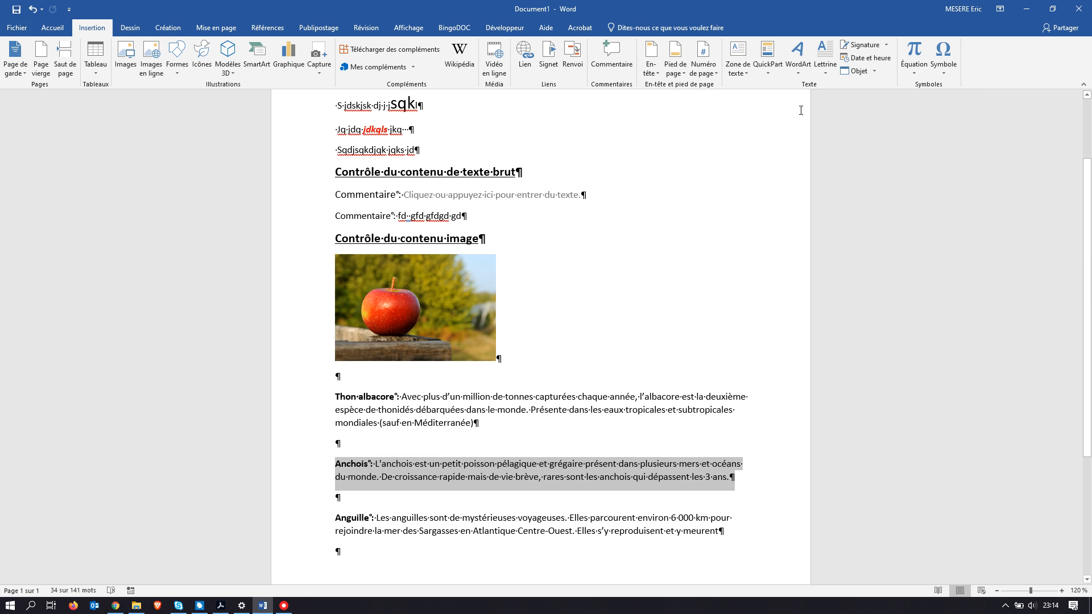
click(766, 72)
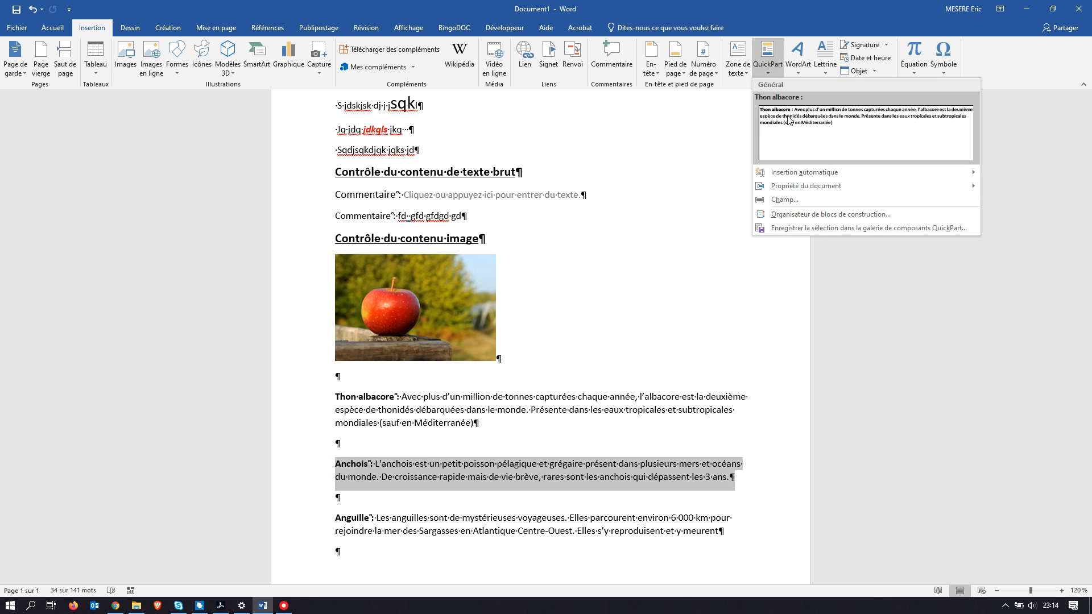
click(810, 229)
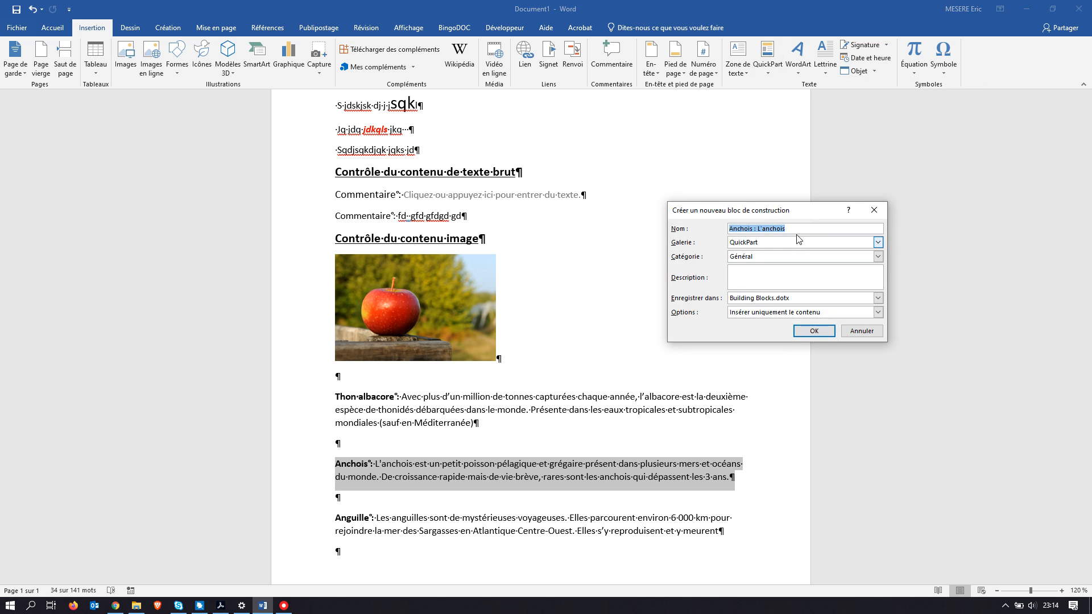
click(792, 228)
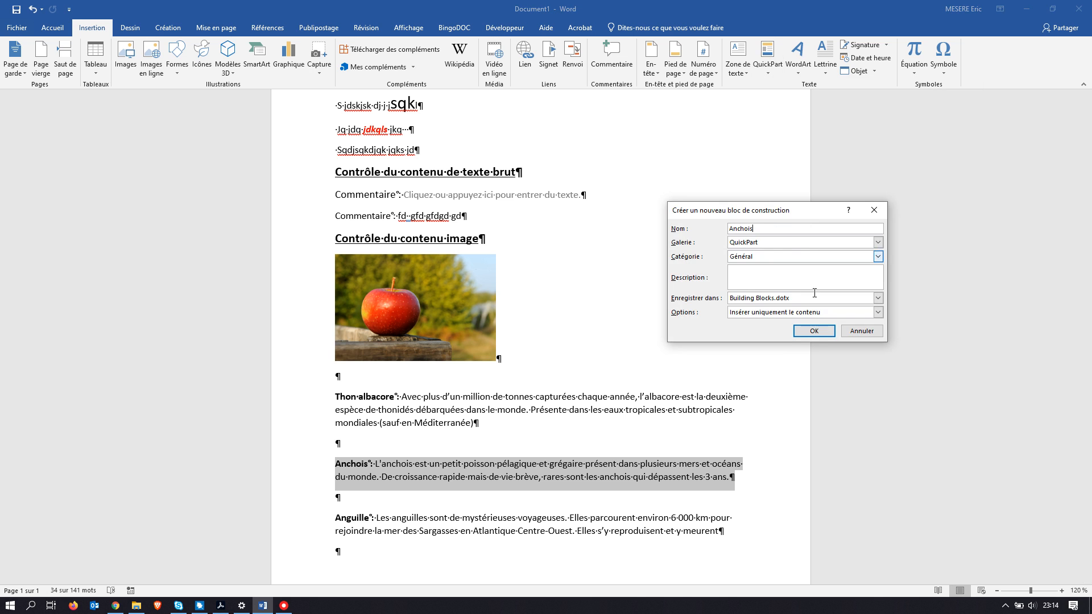
click(811, 332)
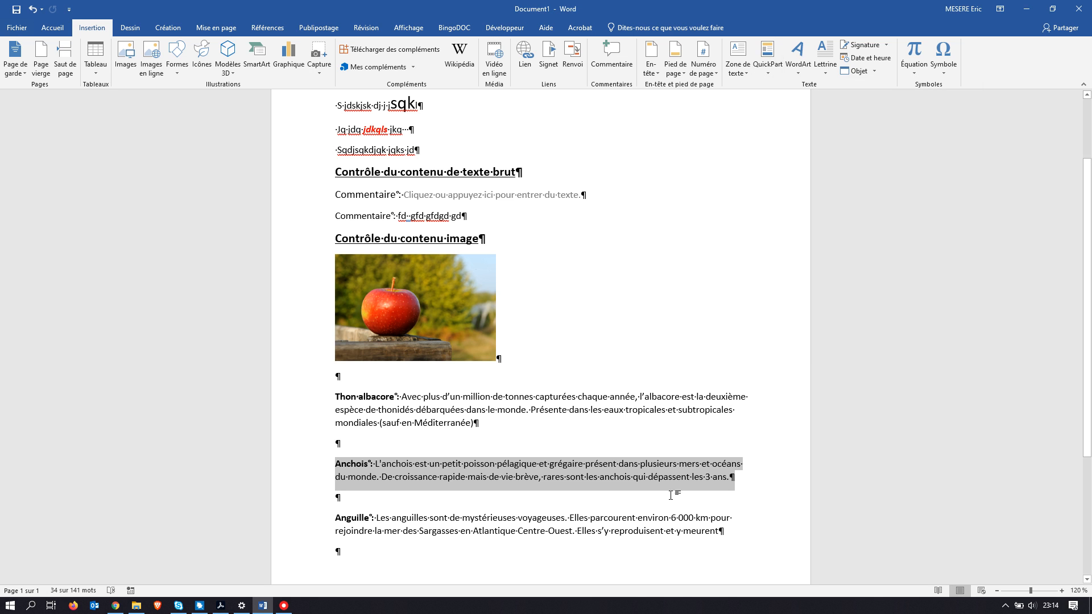
Save the whole Anguille paragraph to the QuickPart gallery under the name "Anguille", category Général
drag(729, 531, 335, 518)
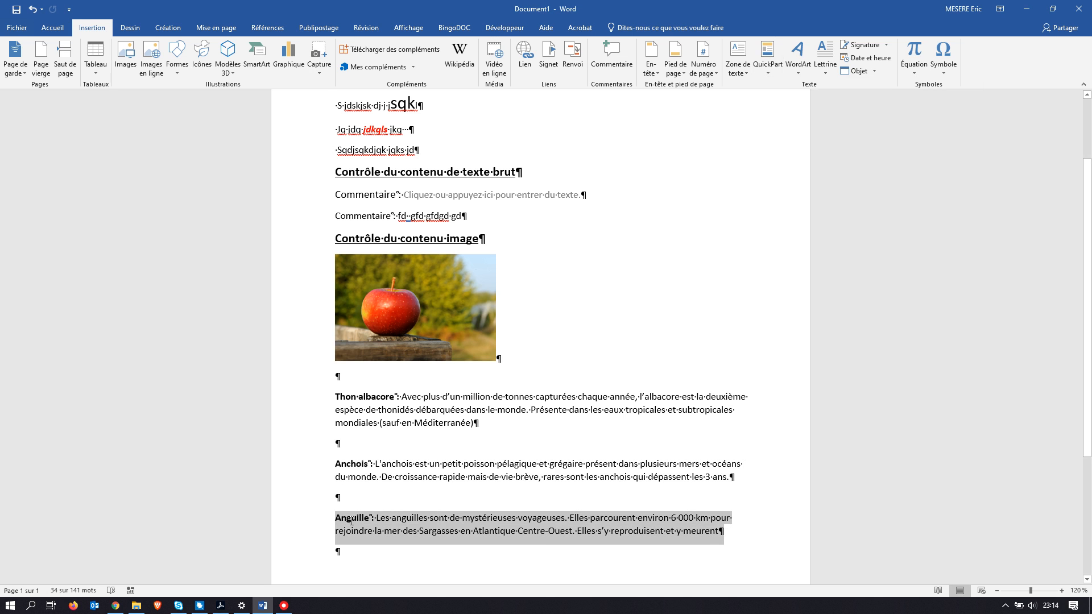
click(769, 67)
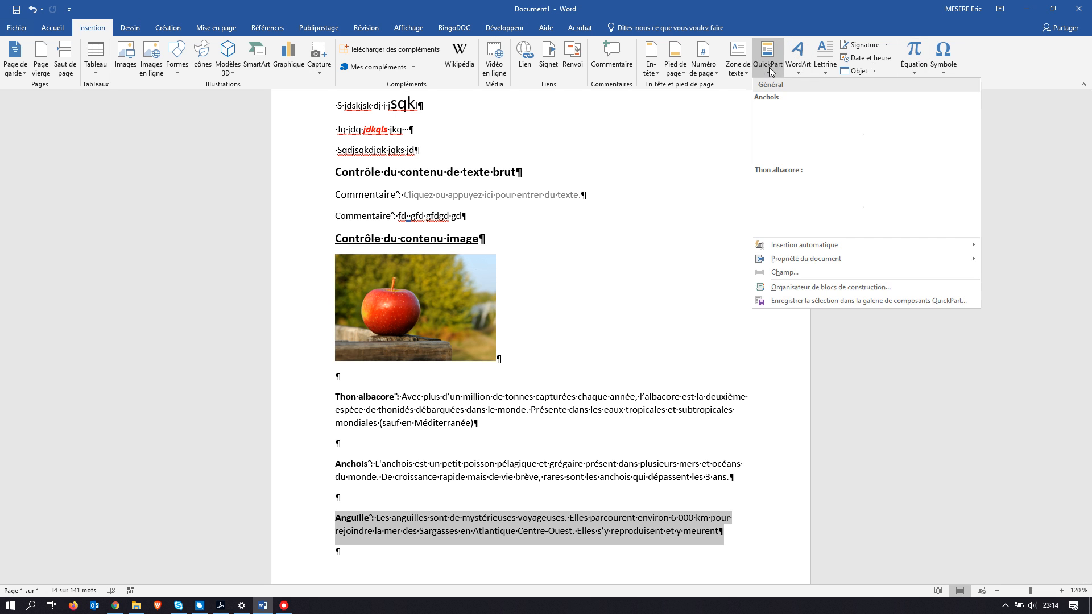
click(795, 301)
click(771, 230)
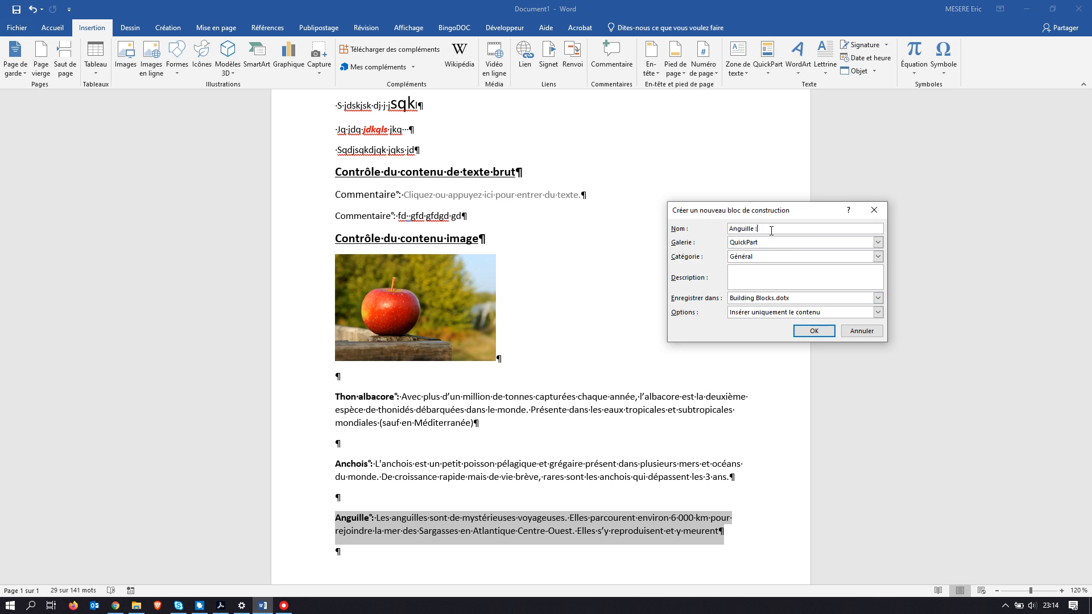
click(812, 331)
Delete the three fish description paragraphs from the document and add two blank paragraphs below the apple picture
click(513, 430)
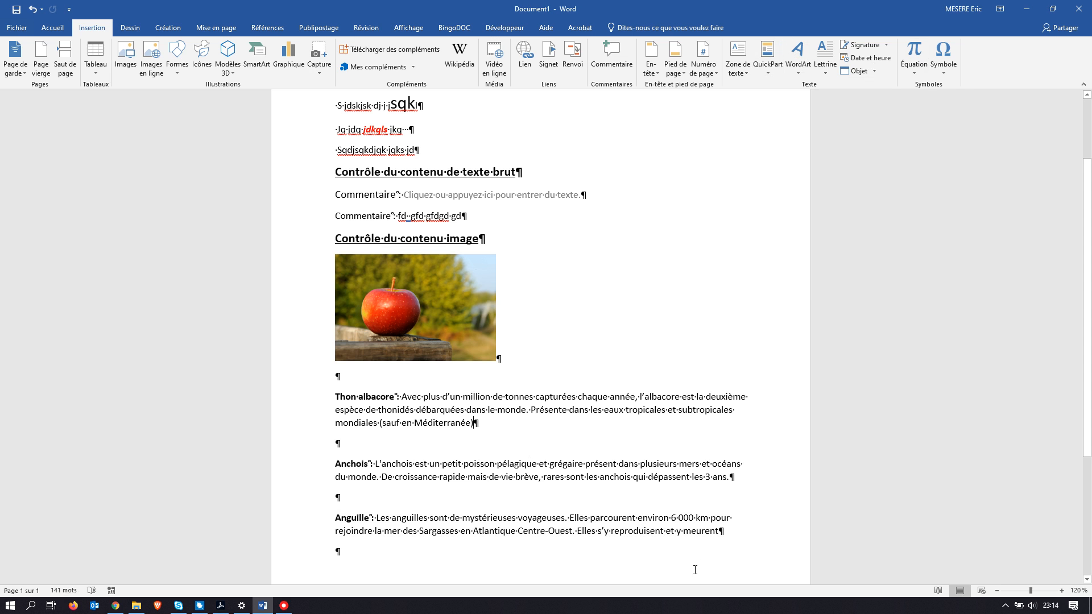
drag(734, 538, 337, 405)
key(Delete)
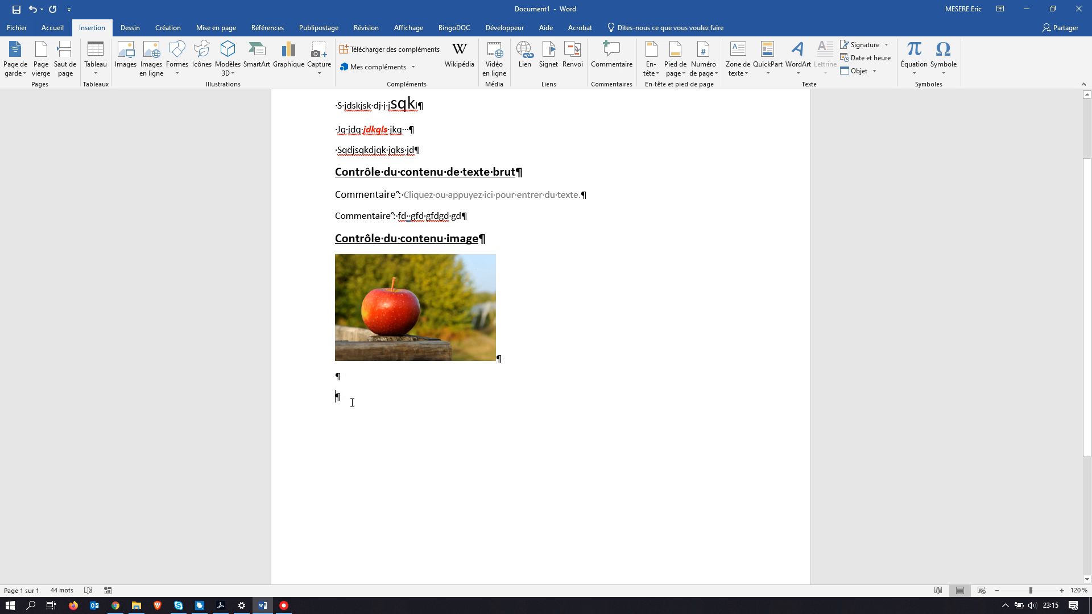
key(Return)
key(Return)
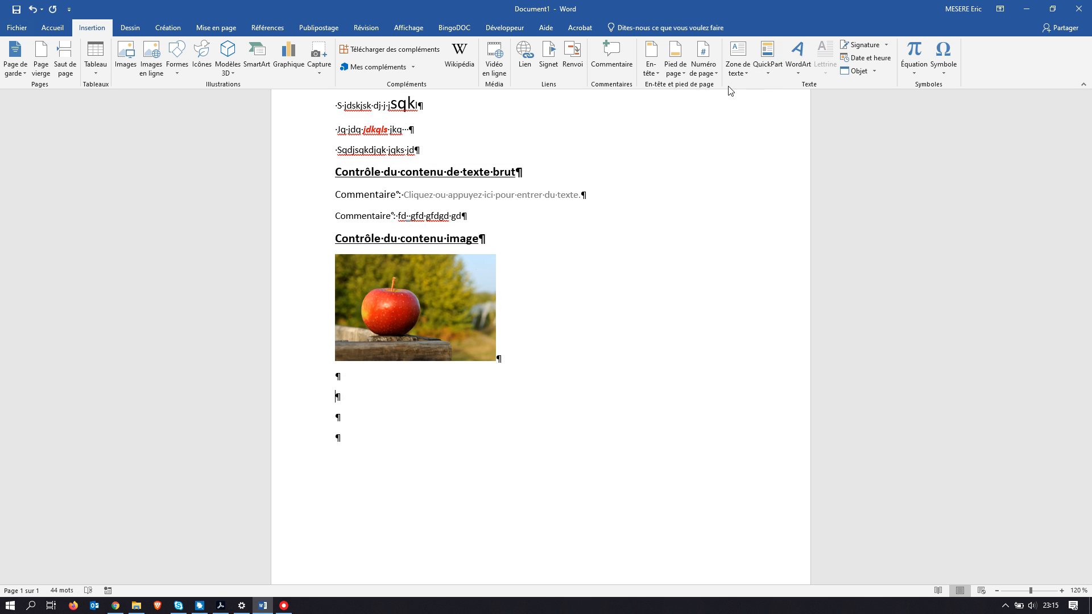
Insert the Anchois QuickPart below the apple picture as a test and delete the inserted paragraph
click(767, 73)
click(778, 139)
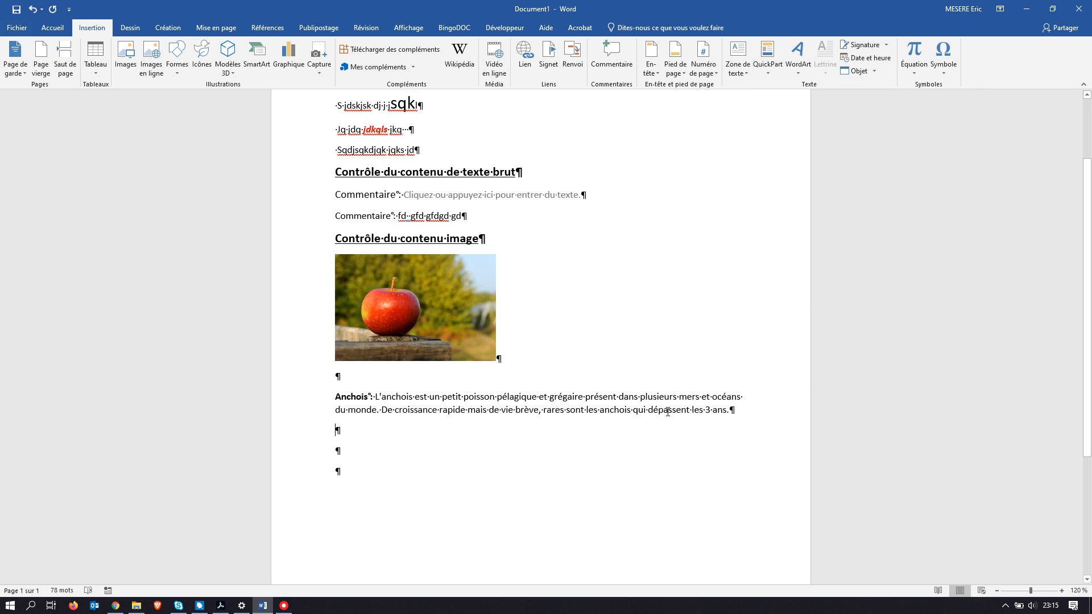
drag(733, 418, 333, 397)
key(Delete)
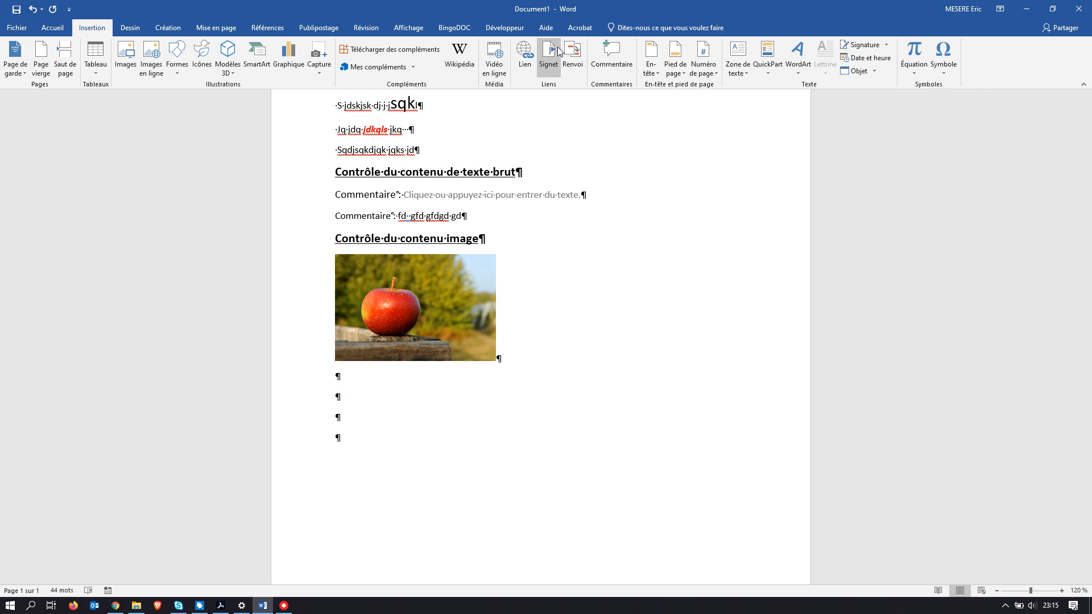
Insert a building block gallery content control in the second blank paragraph below the apple picture
click(504, 29)
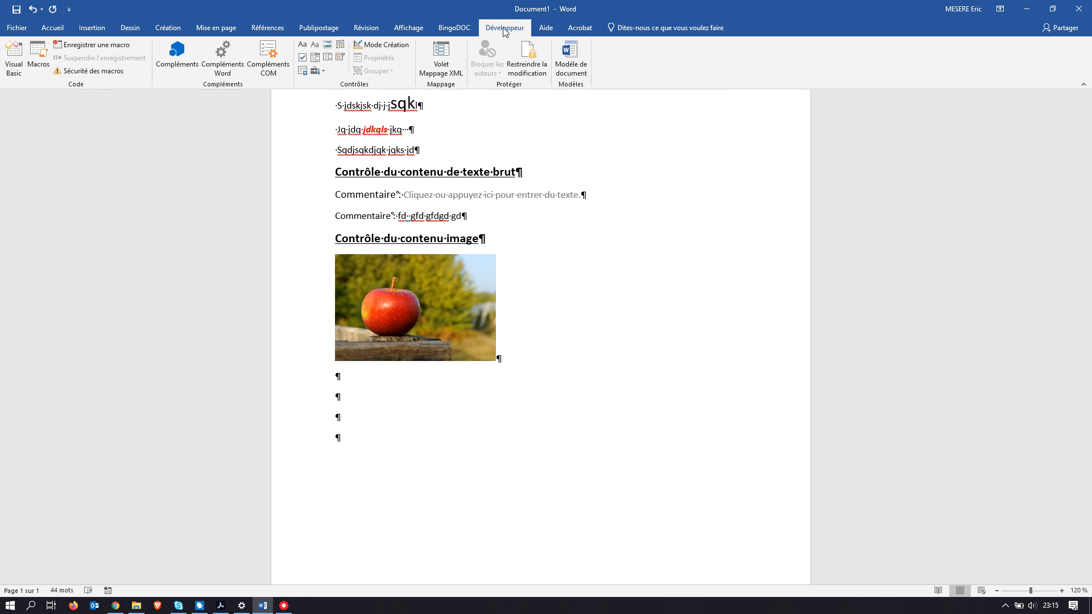
click(341, 46)
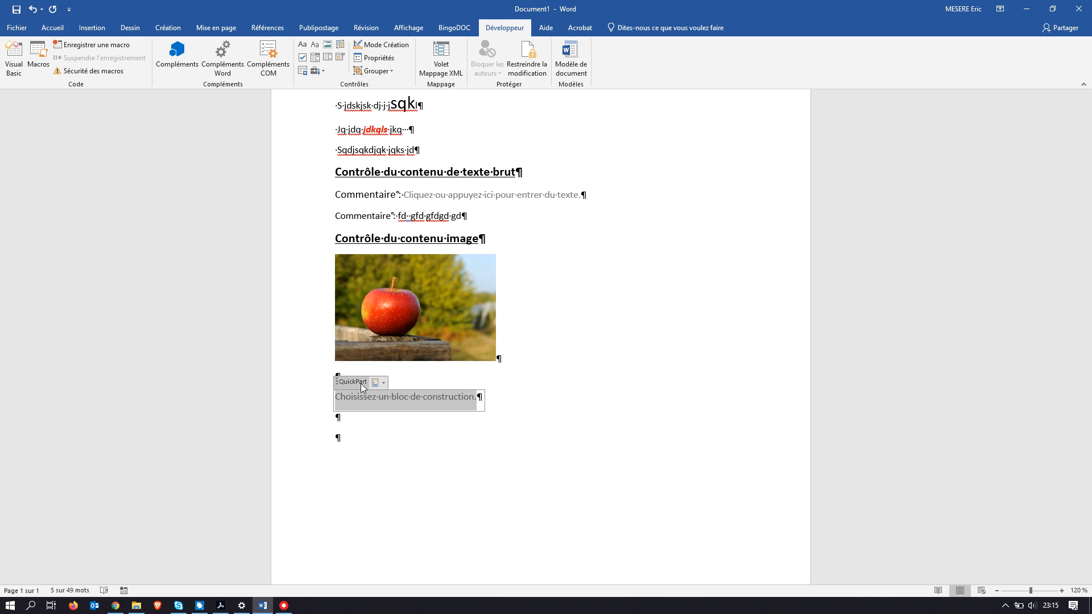
Add the line "Choisir la catégorie du poisson :" directly above the building block gallery control, correcting its spelling
click(370, 435)
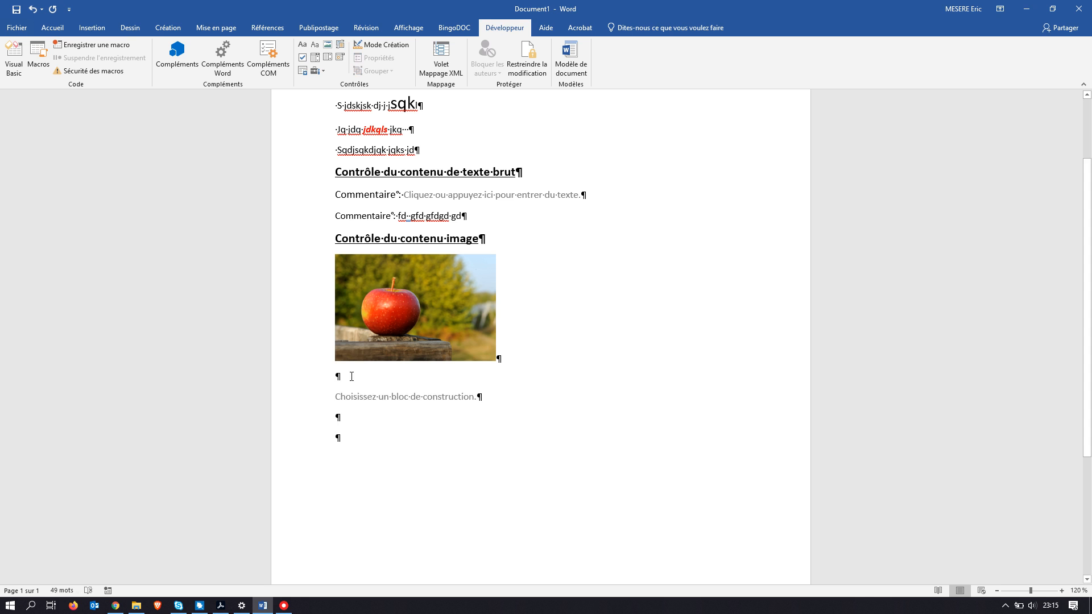
click(352, 376)
key(Return)
text(Coisir )
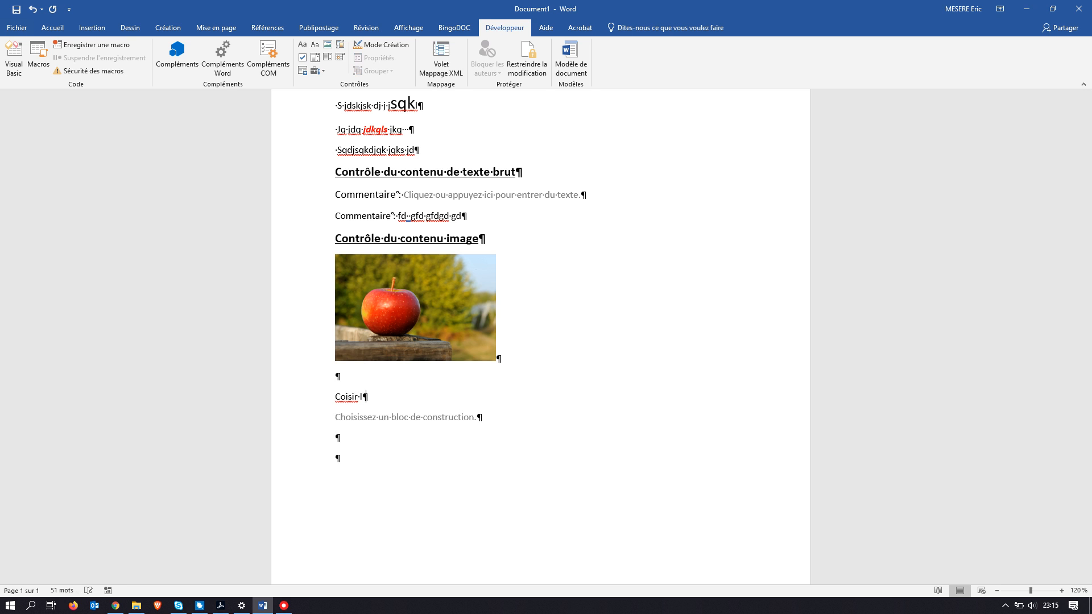
text(la actégorie du poisson :)
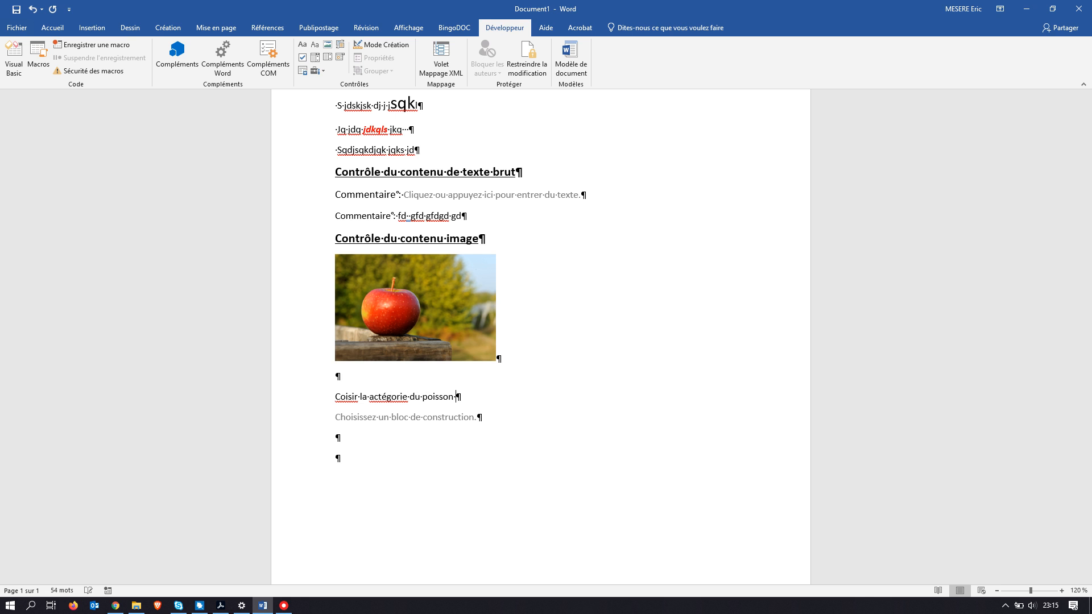
right_click(401, 395)
click(337, 199)
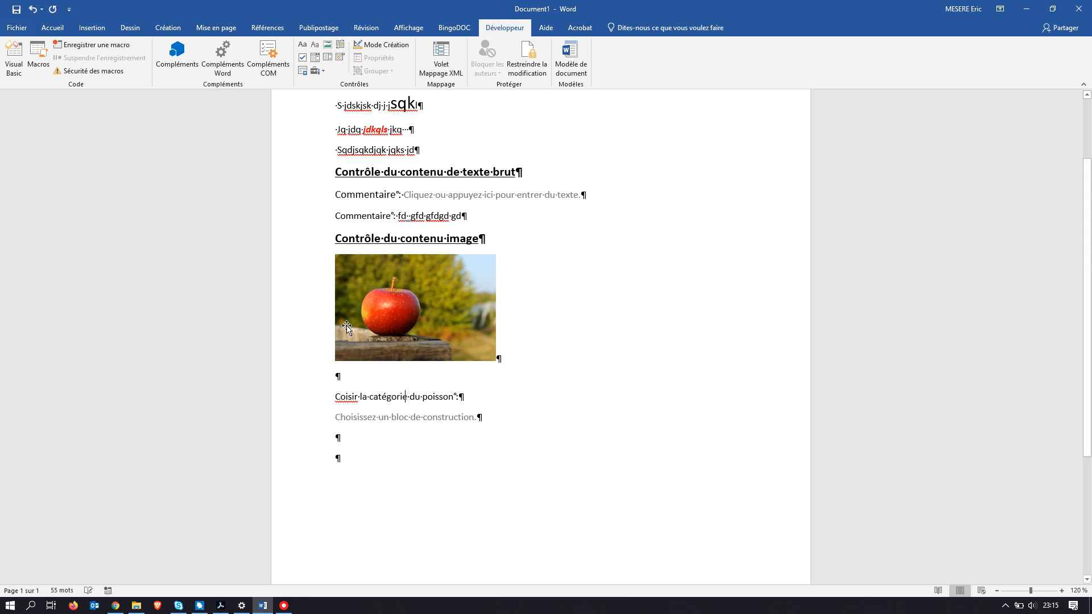
click(339, 398)
text(h)
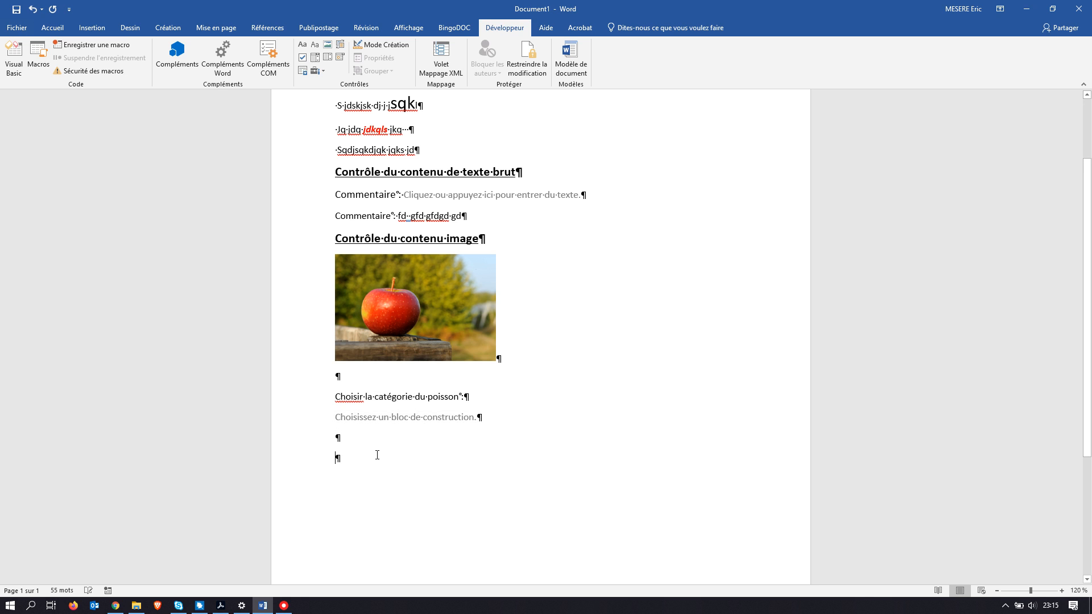
click(364, 396)
key(BackSpace)
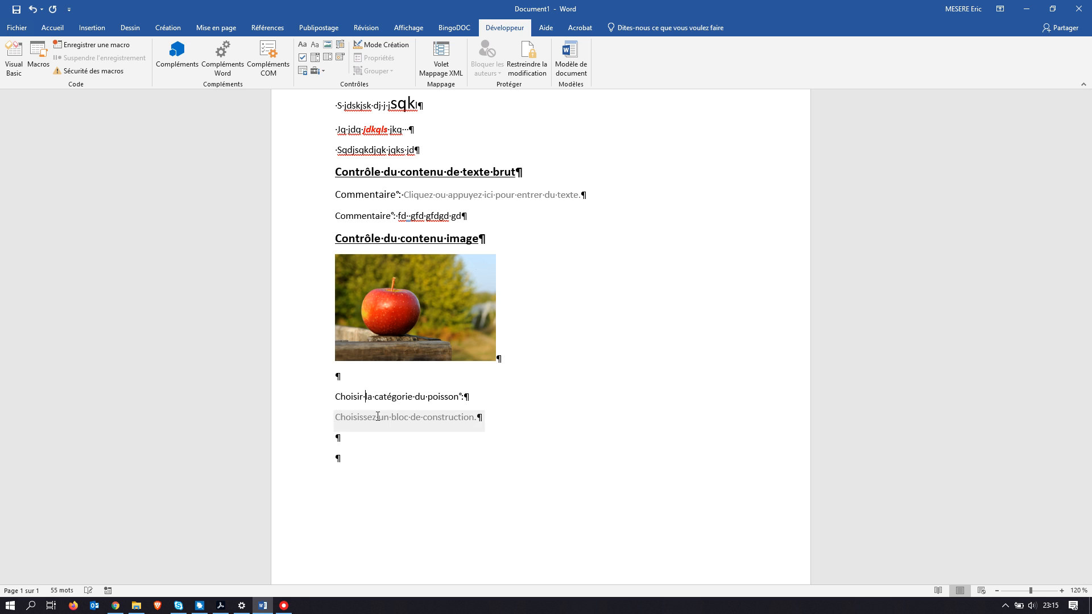
Test the building block gallery control by choosing the Anchois description and replacing it with the Anguille description
click(380, 417)
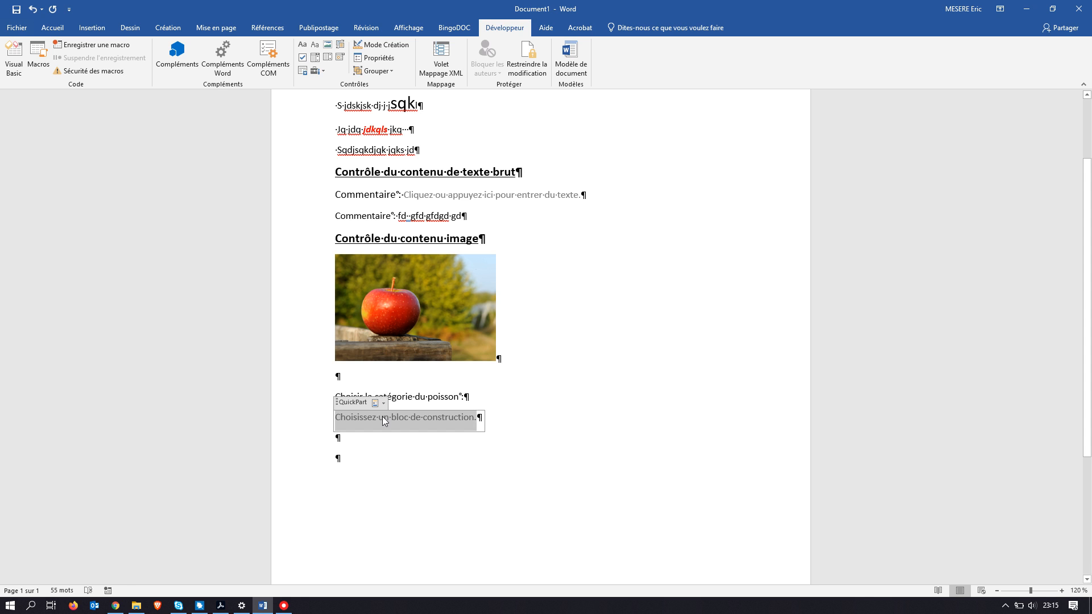
click(384, 403)
click(446, 215)
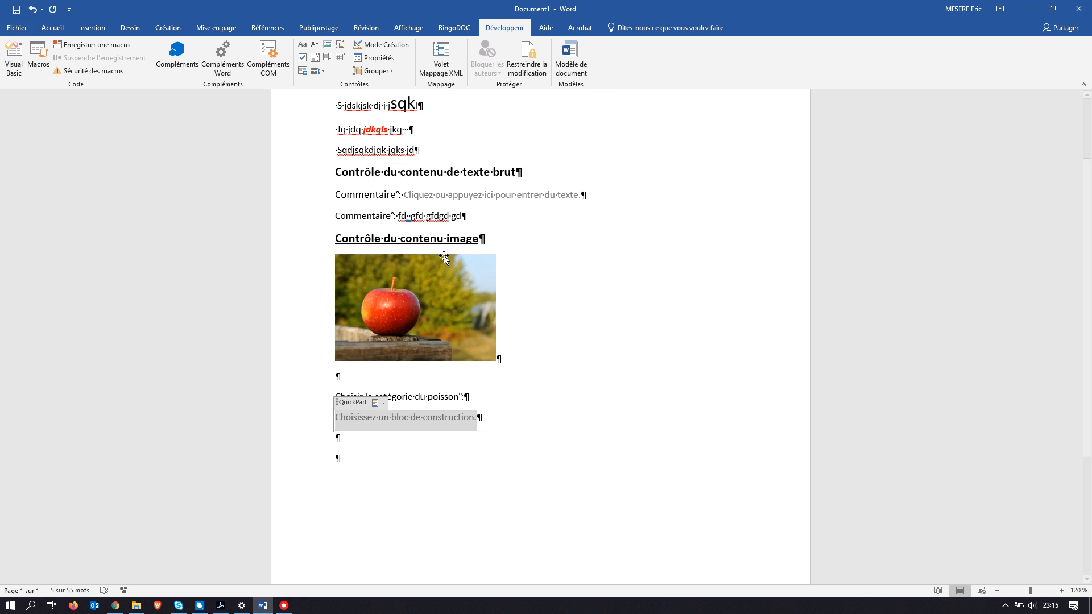
click(354, 499)
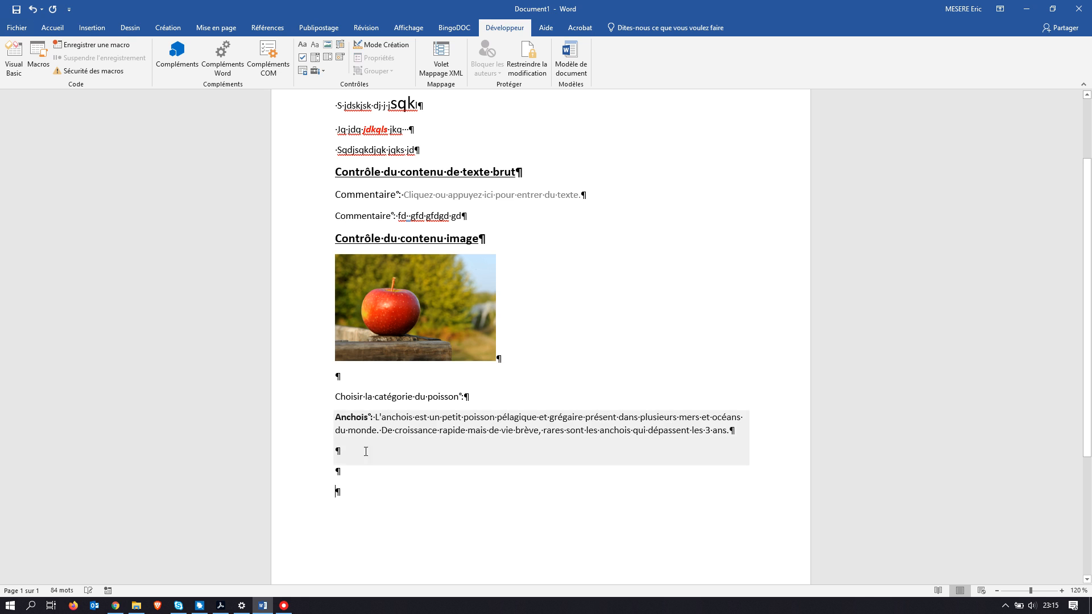
click(373, 418)
click(384, 403)
click(412, 297)
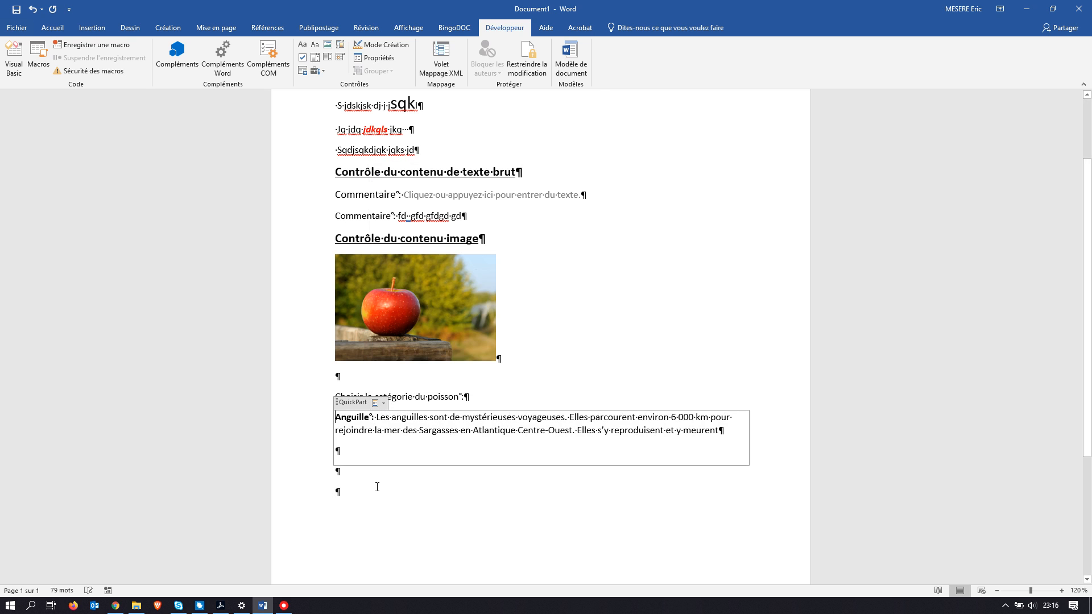
click(353, 487)
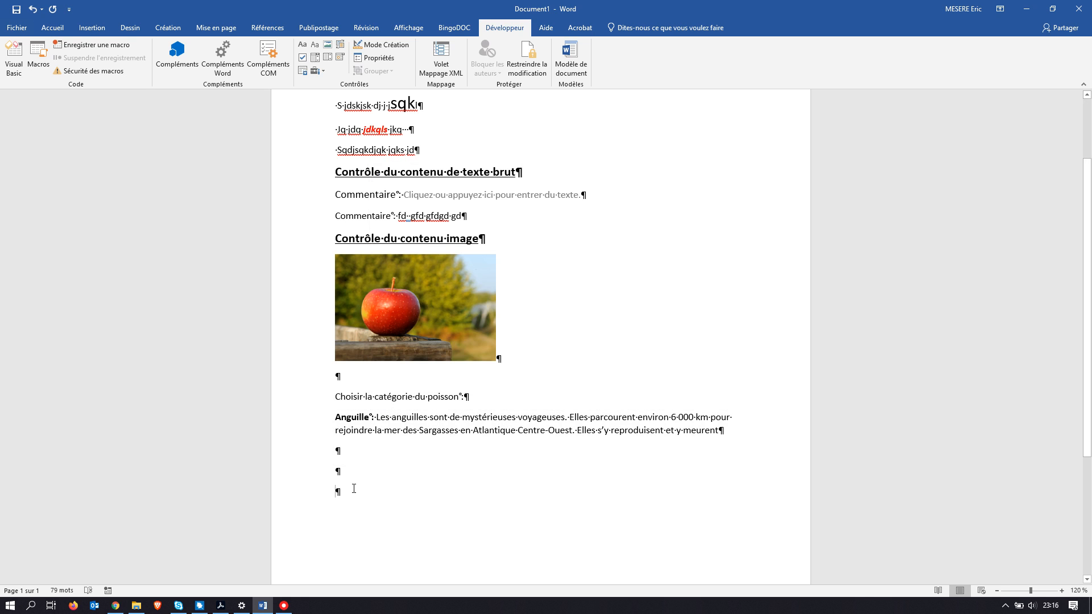
Choose the Thon albacore description in the building block gallery control
click(386, 418)
click(384, 403)
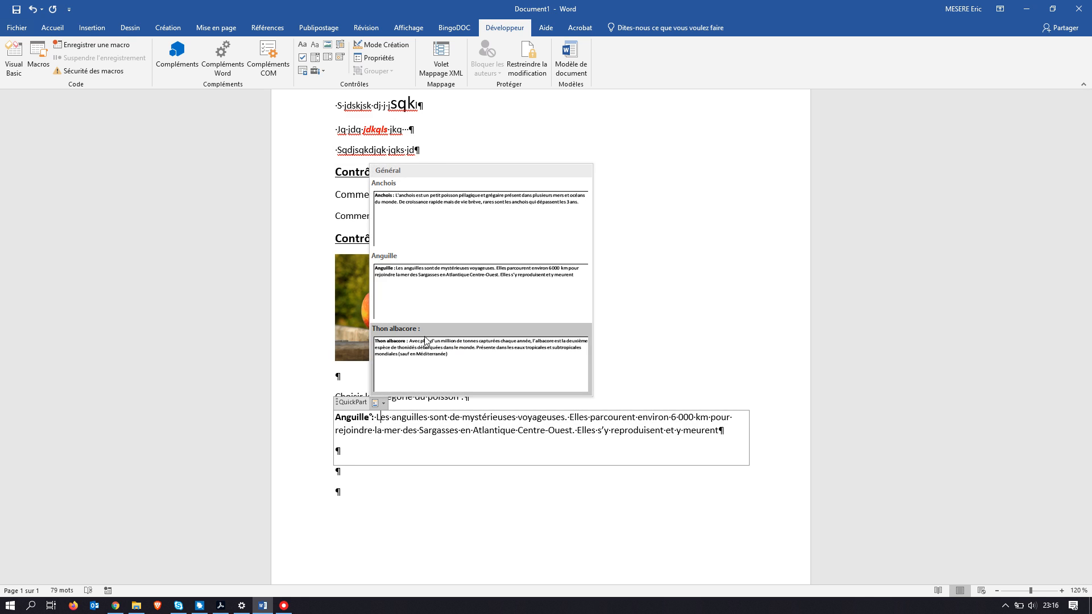
click(426, 341)
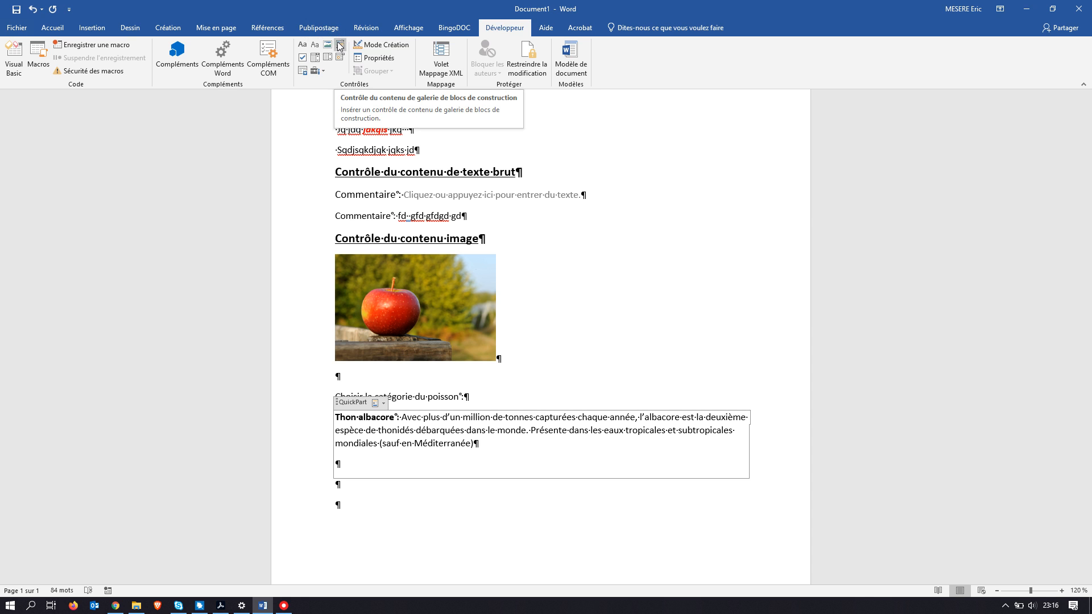
Copy the heading "Contrôle du contenu image" and paste it directly below the apple picture
drag(496, 239, 316, 239)
key(ctrl+c)
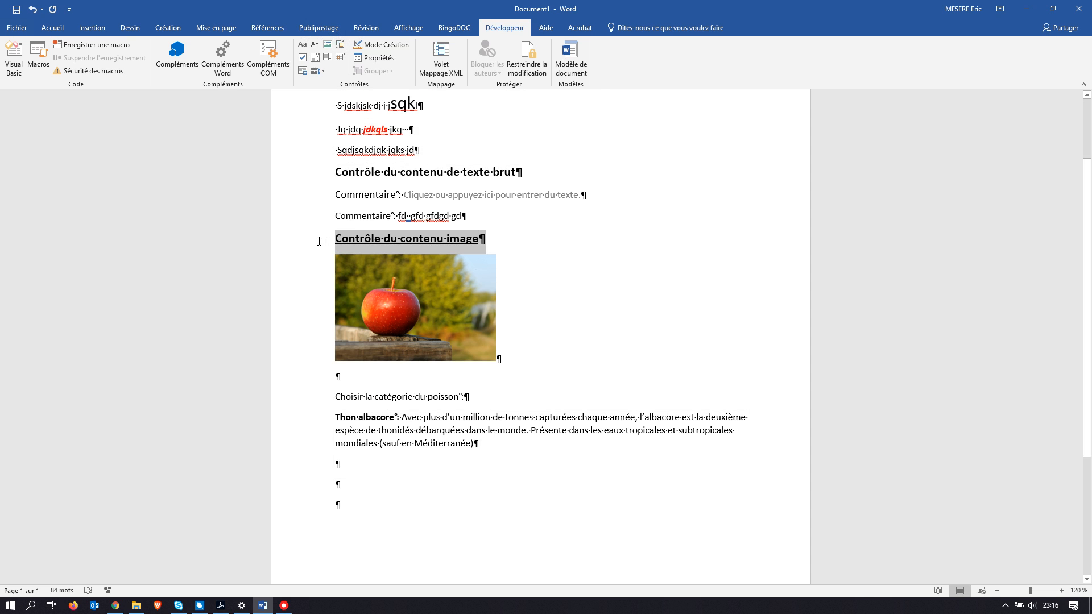
click(359, 380)
key(ctrl+v)
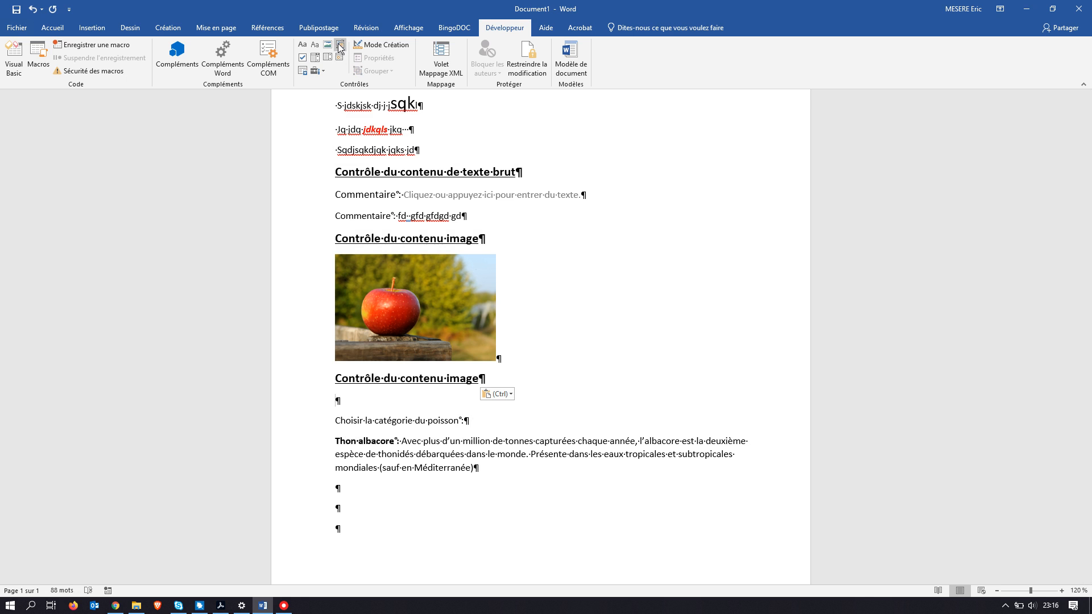
Change the pasted heading to "Contrôle du contenu de galerie de blocs de construction" and remove the blank paragraph under it
click(445, 379)
text(de gale )
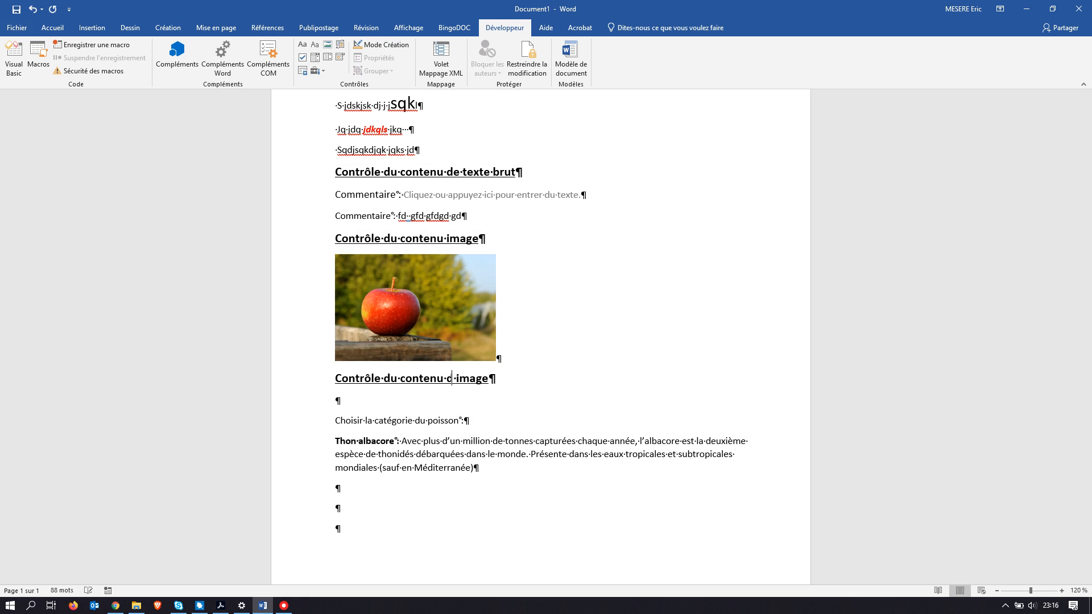
text(rie de blo)
text(cs de const)
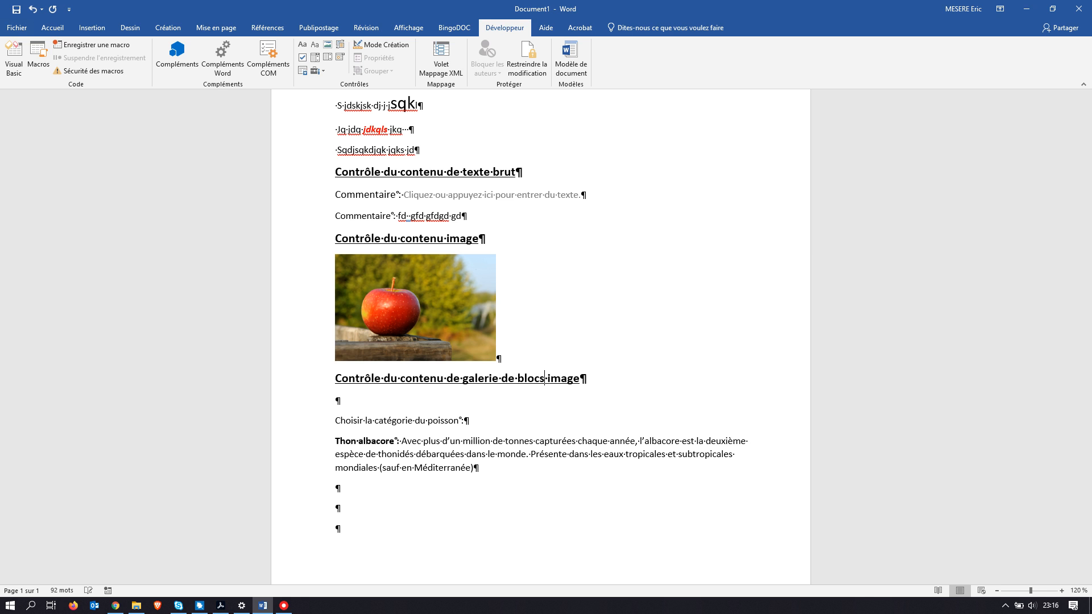
text(ruction)
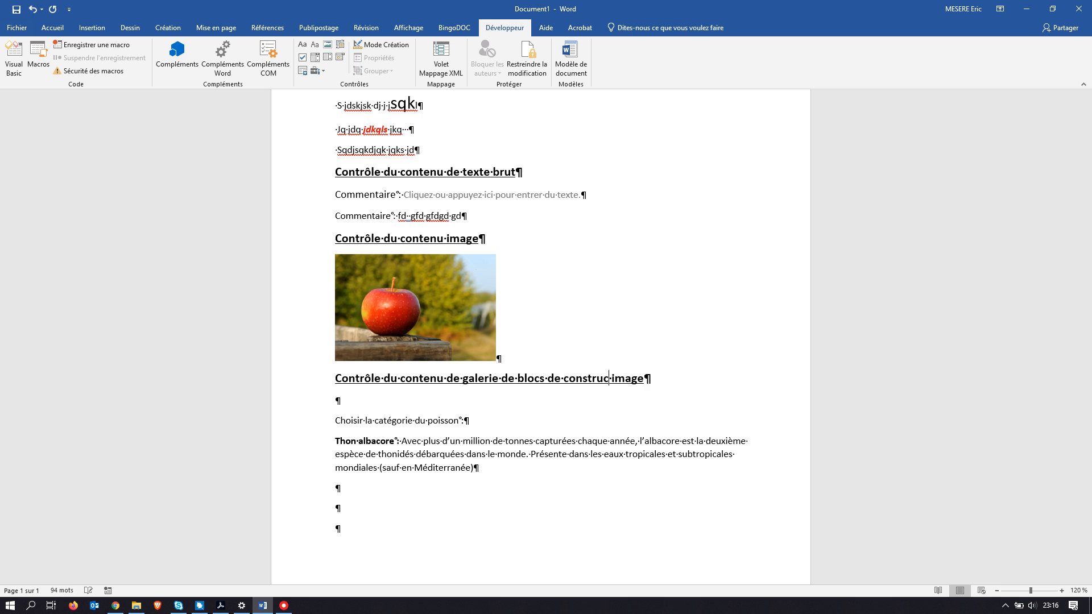
key(Delete)
key(Delete)
key(Delete)
key(Delete)
key(Delete)
key(Delete)
text(s)
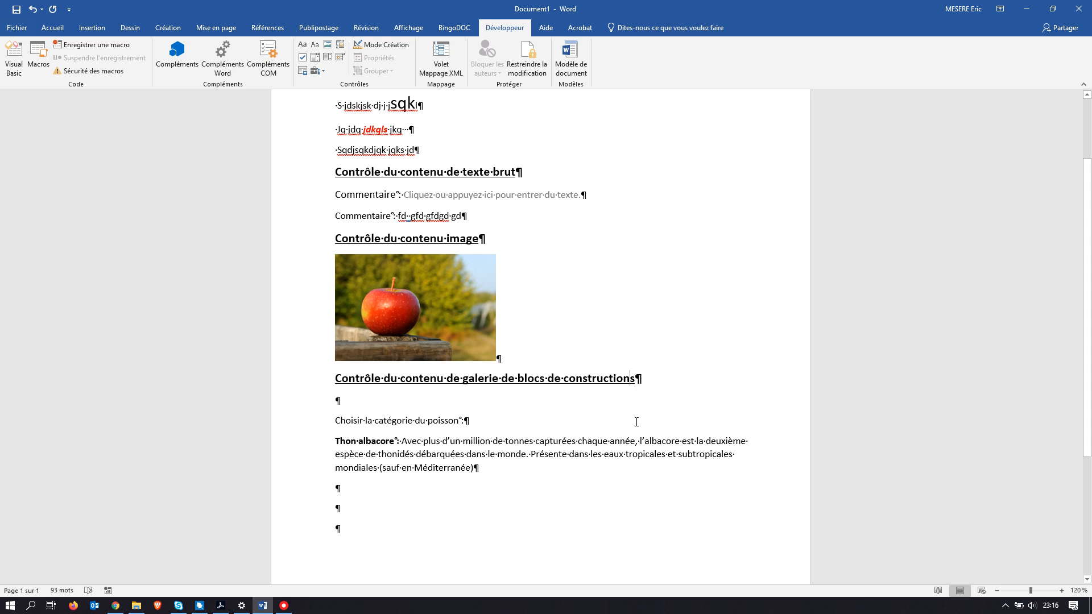
key(Delete)
key(Delete)
Create the heading "Contrôle du contenu de case à cocher" below the Thon albacore text by reusing the start of the previous heading
click(354, 469)
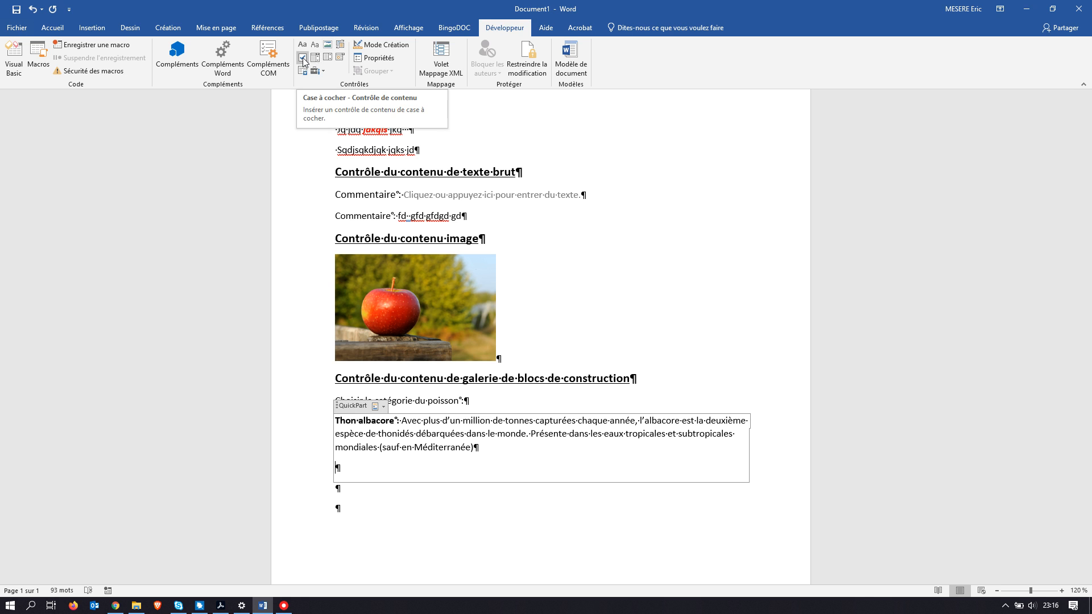
click(345, 489)
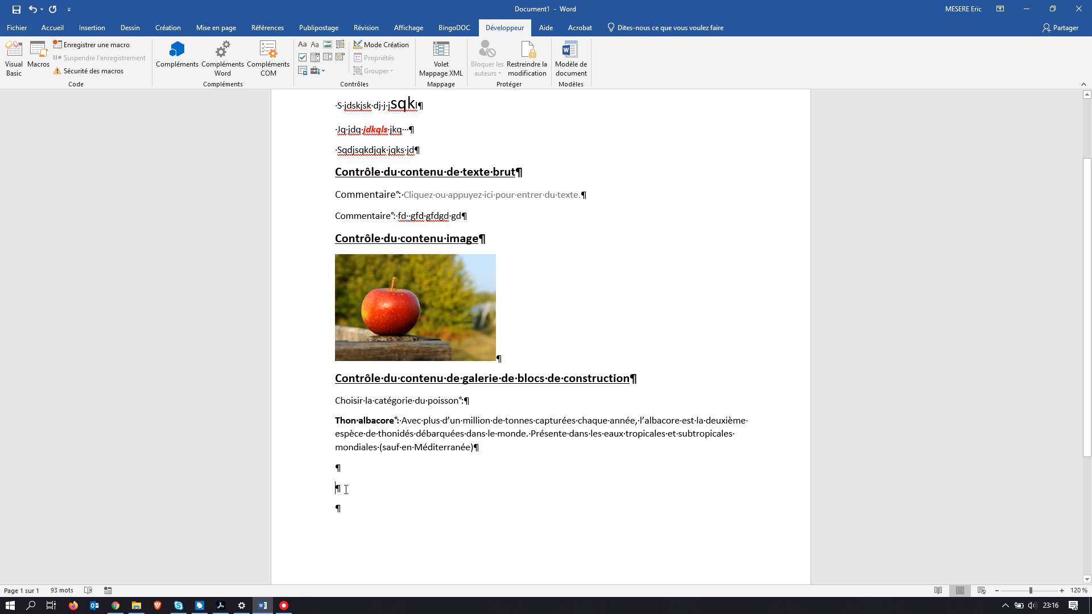
drag(338, 378, 462, 379)
key(ctrl+c)
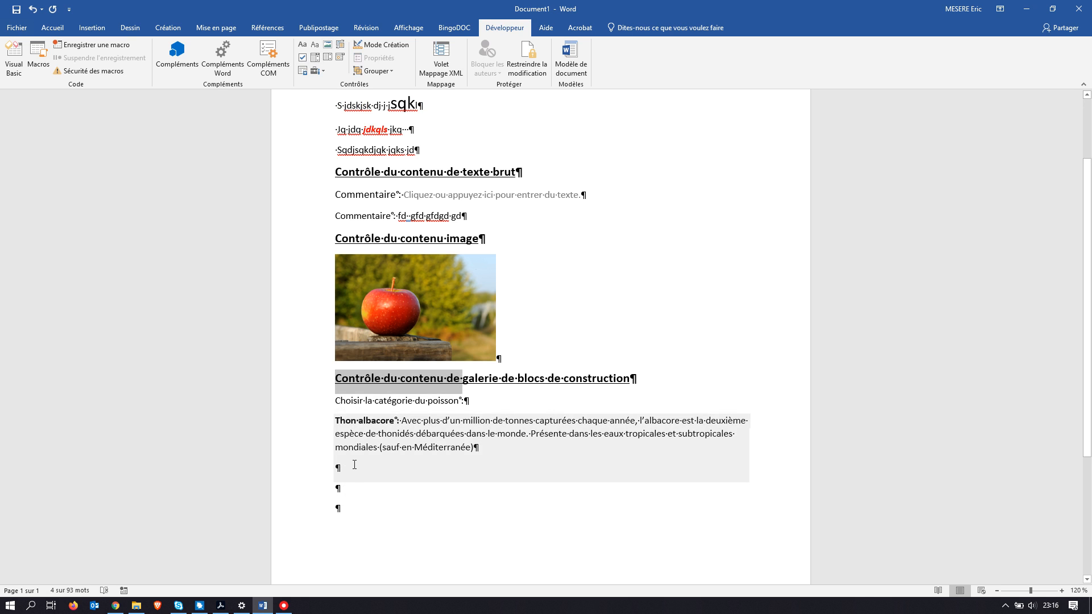
click(353, 468)
key(ctrl+v)
text(case à c)
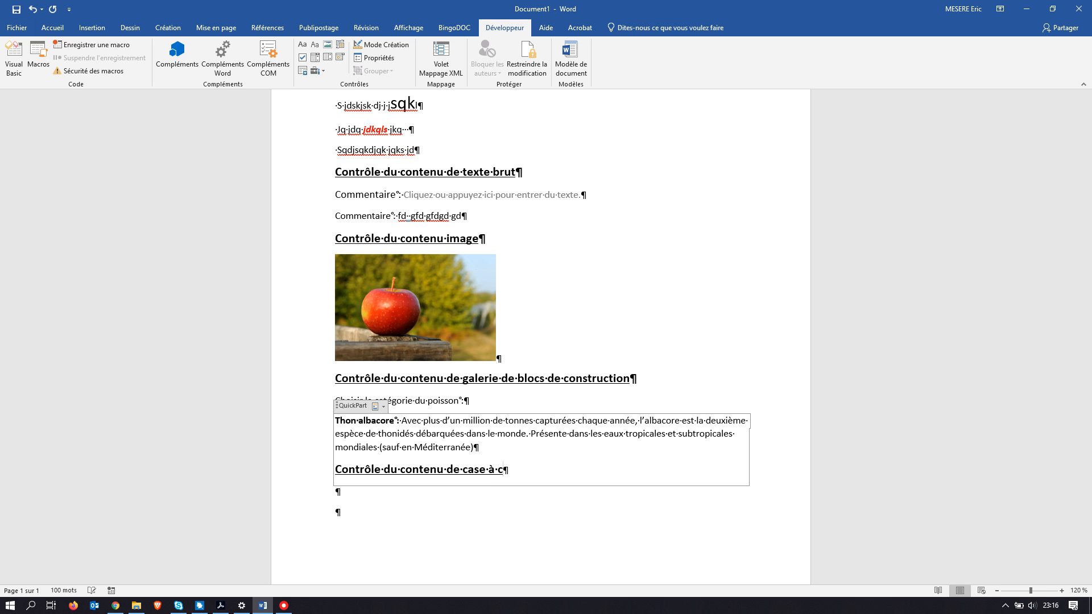
text(ocher)
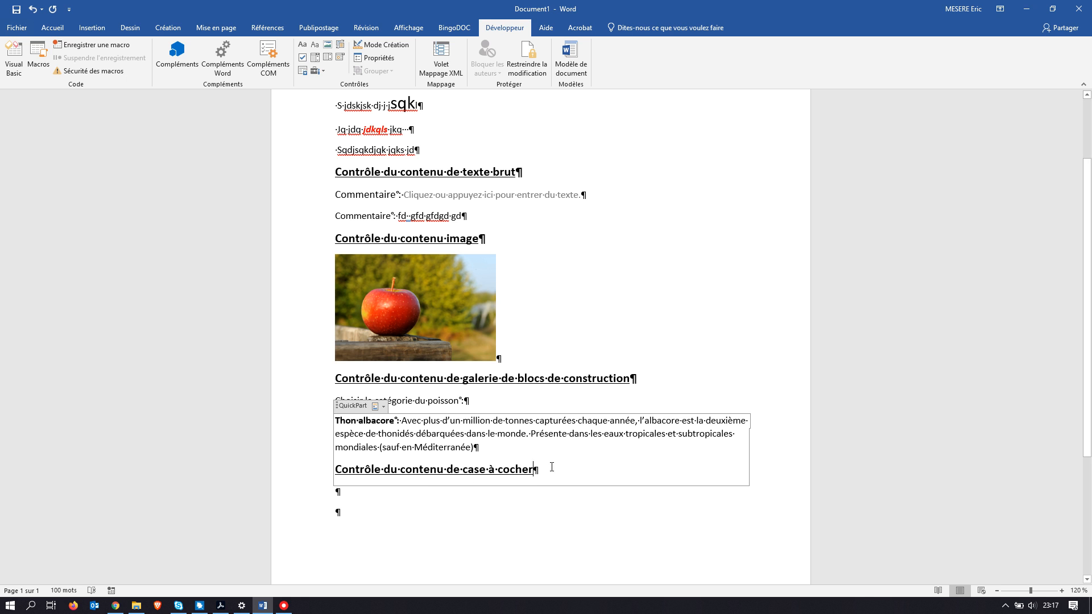
Move the "Contrôle du contenu de case à cocher" heading out of the gallery control to just below it, removing the extra blank paragraph
drag(549, 468, 351, 480)
key(Delete)
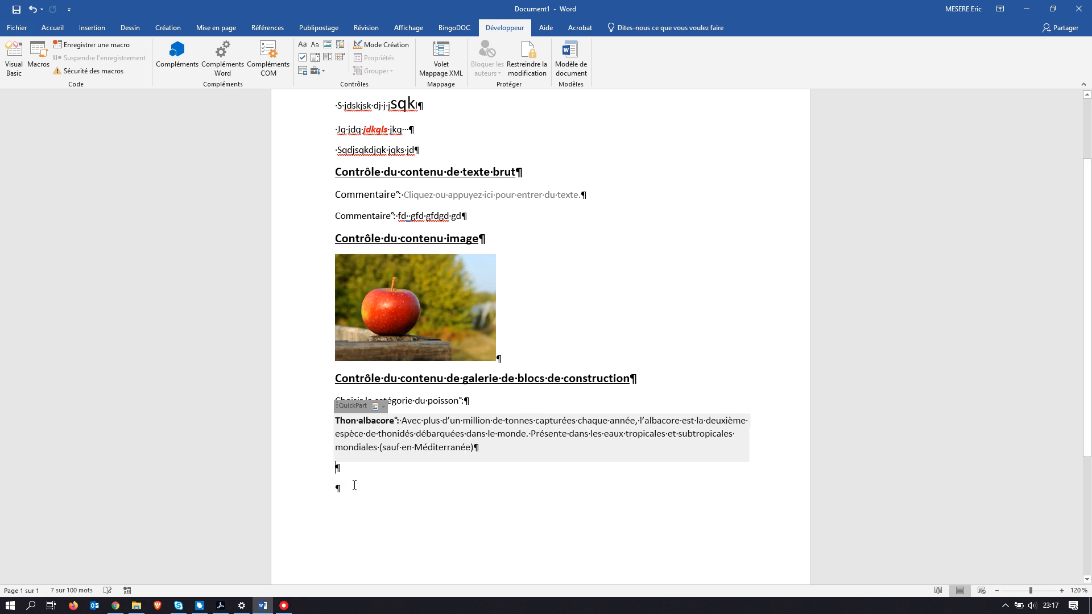
click(345, 489)
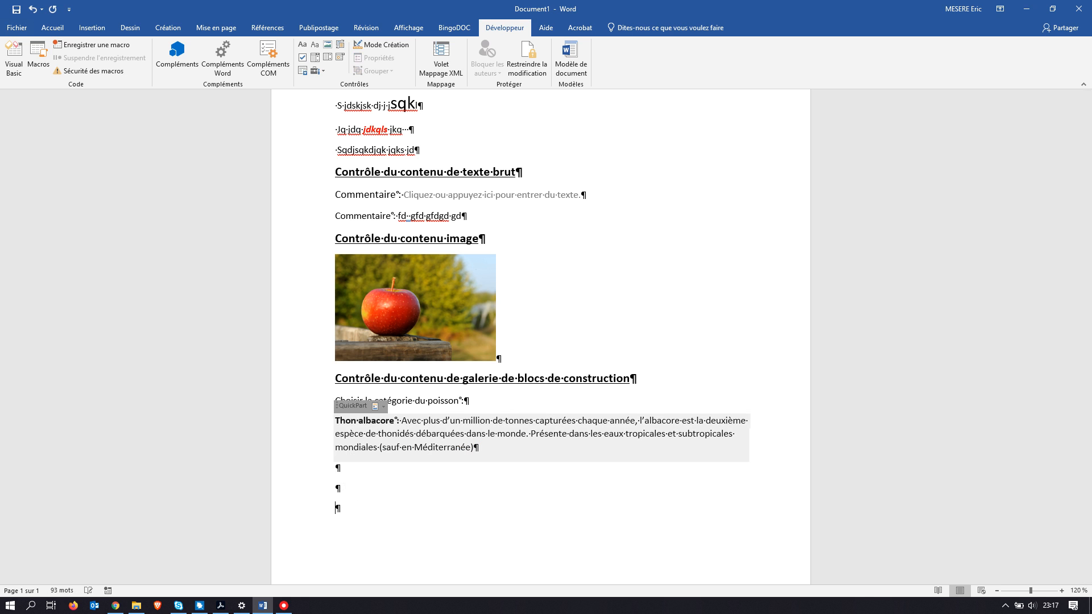
key(ctrl+v)
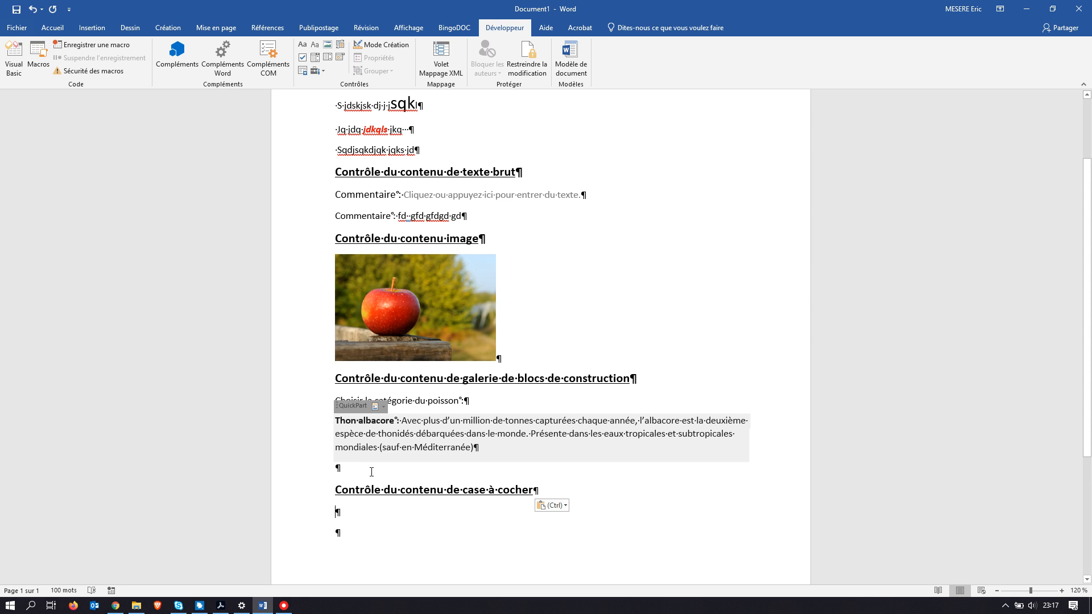
key(Delete)
Enter Pantalon, Veste and Chaussure on three separate lines under the "Contrôle du contenu de case à cocher" heading
scroll(367, 467, down, 1)
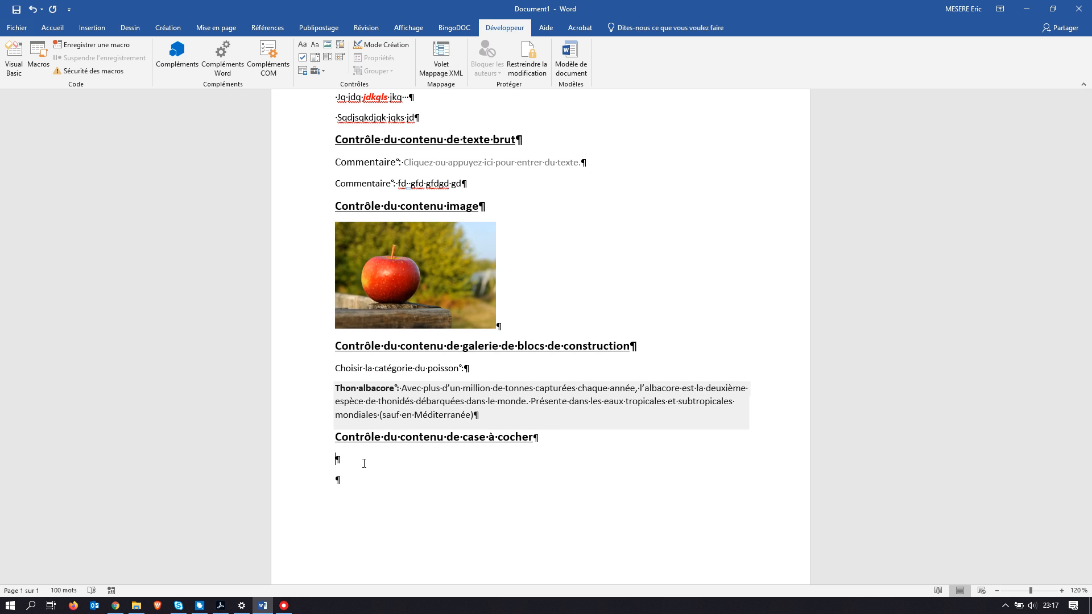
text(Pn)
key(BackSpace)
text(antalon)
key(Return)
text(veste)
key(Return)
text(Chaussure)
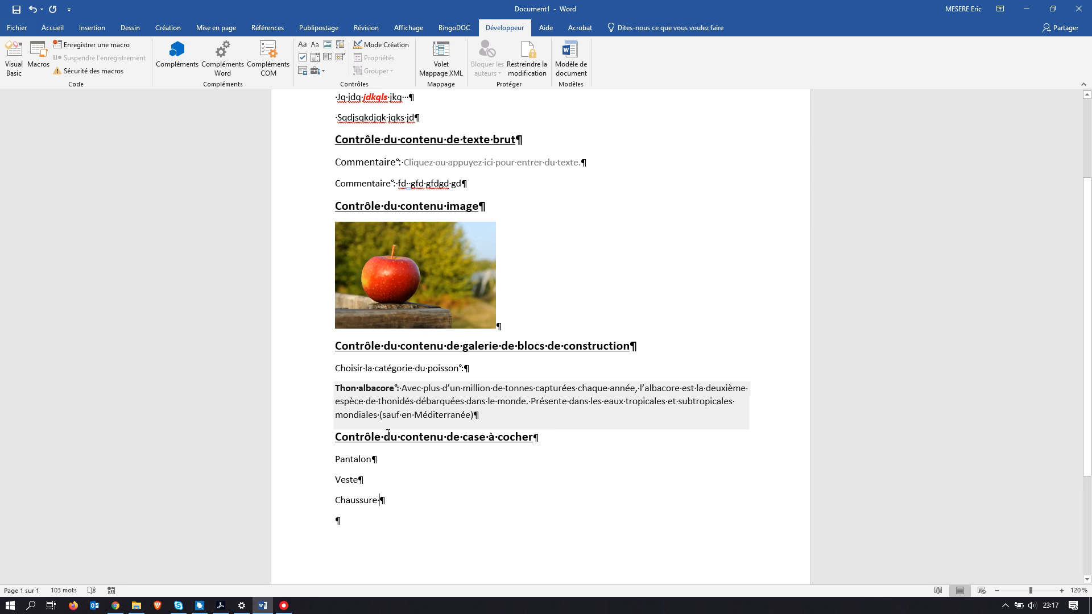
Insert a check box content control after Pantalon, Veste and Chaussure, and tick the Pantalon and Veste boxes
click(391, 458)
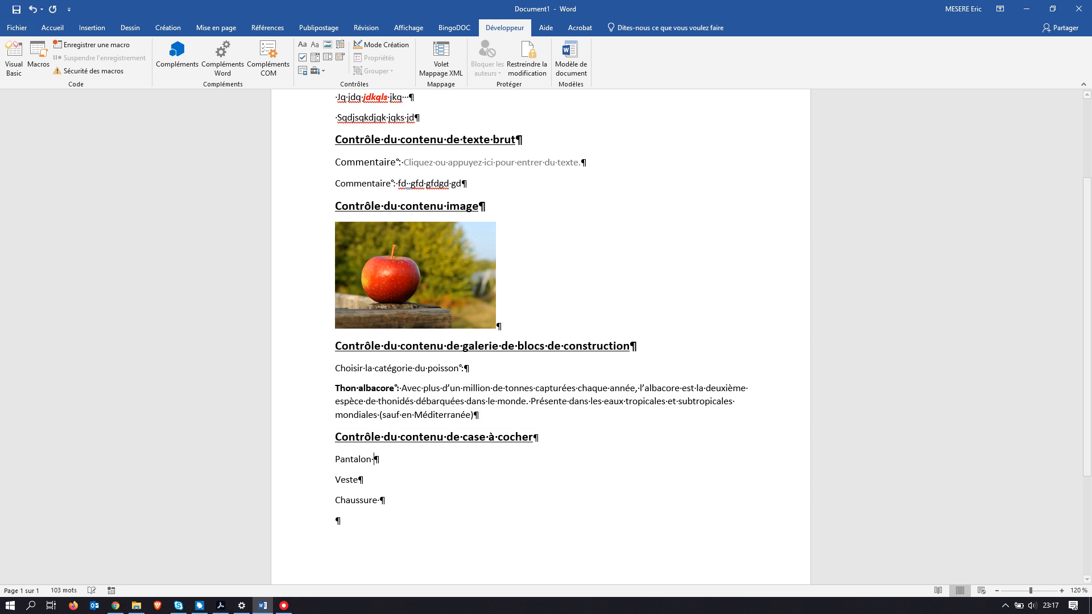
click(302, 57)
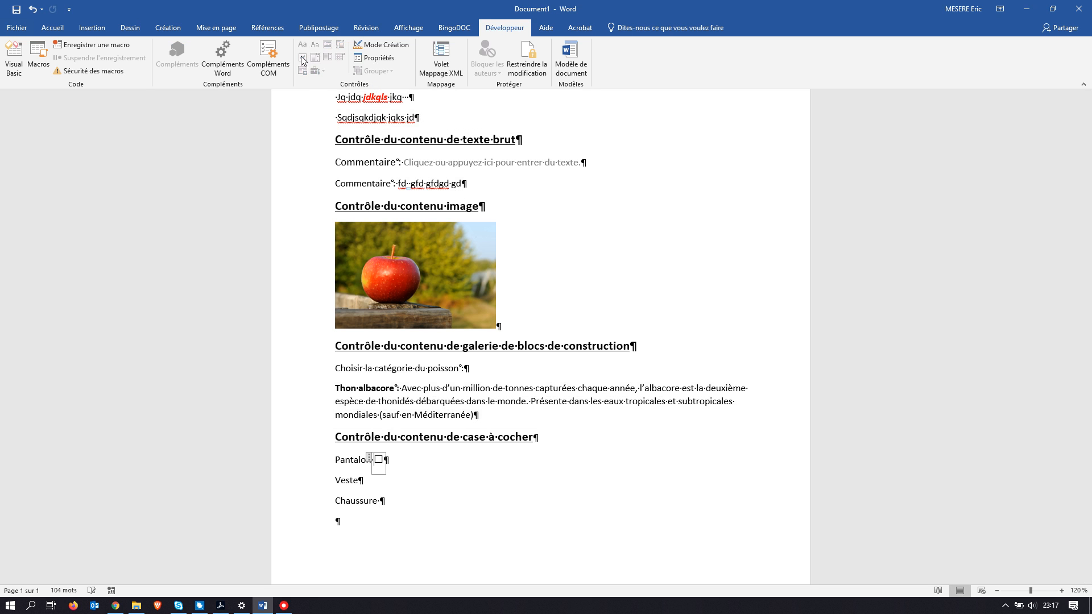
click(371, 480)
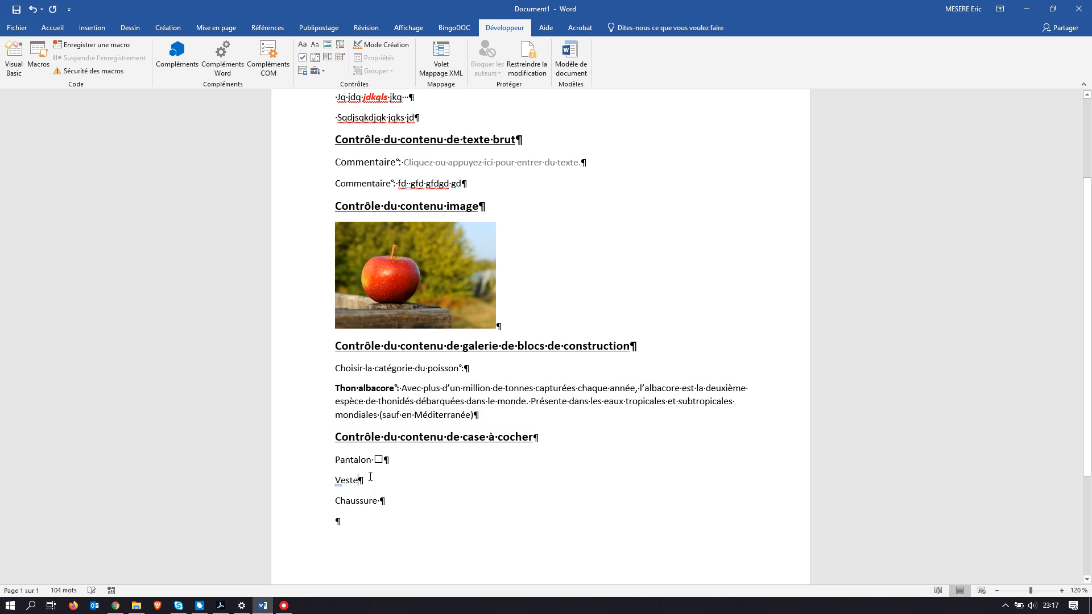
click(302, 57)
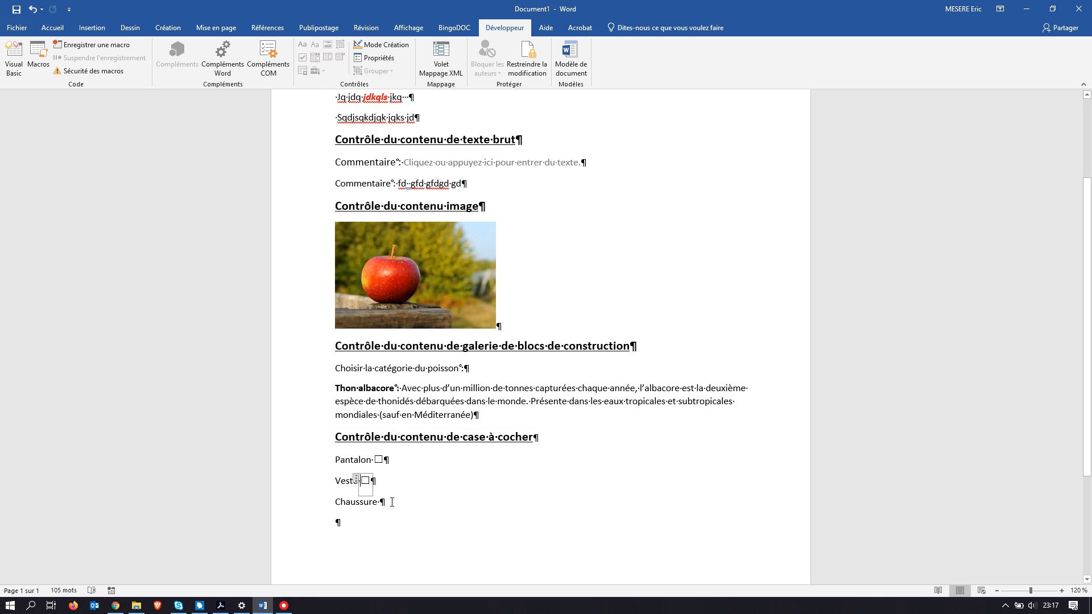
click(391, 502)
click(302, 58)
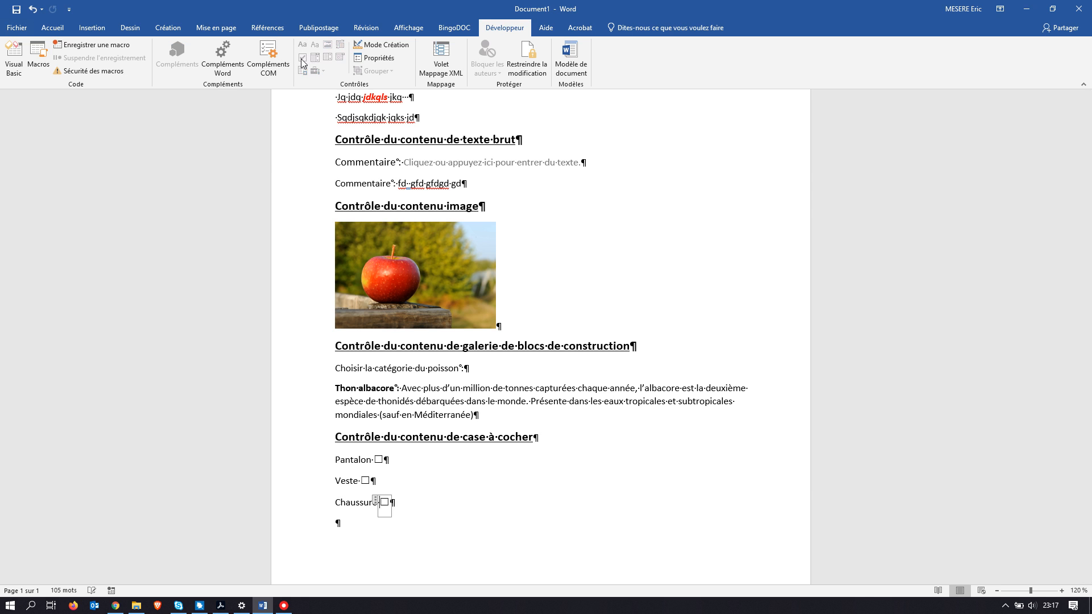
click(378, 459)
click(364, 481)
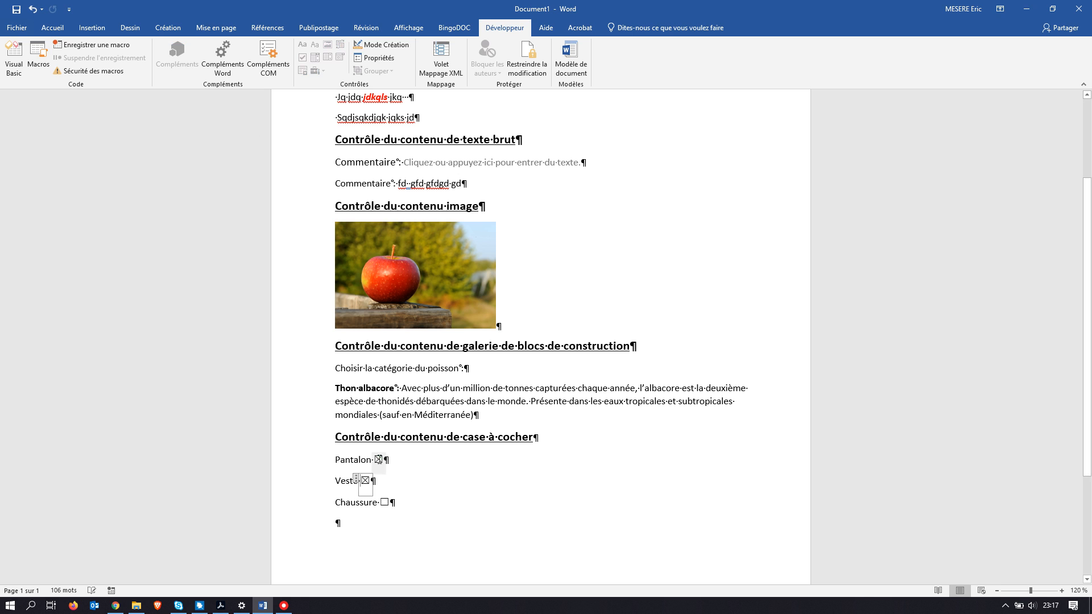
Untick the Pantalon and Veste check boxes and add two blank paragraphs below the Chaussure line
click(378, 459)
click(365, 481)
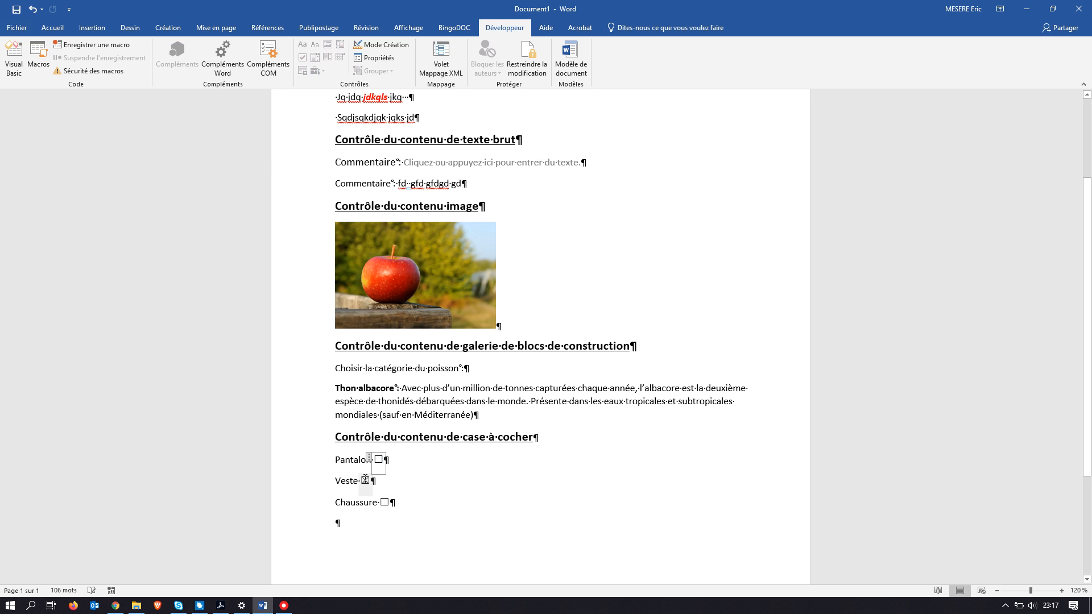
click(351, 515)
key(Return)
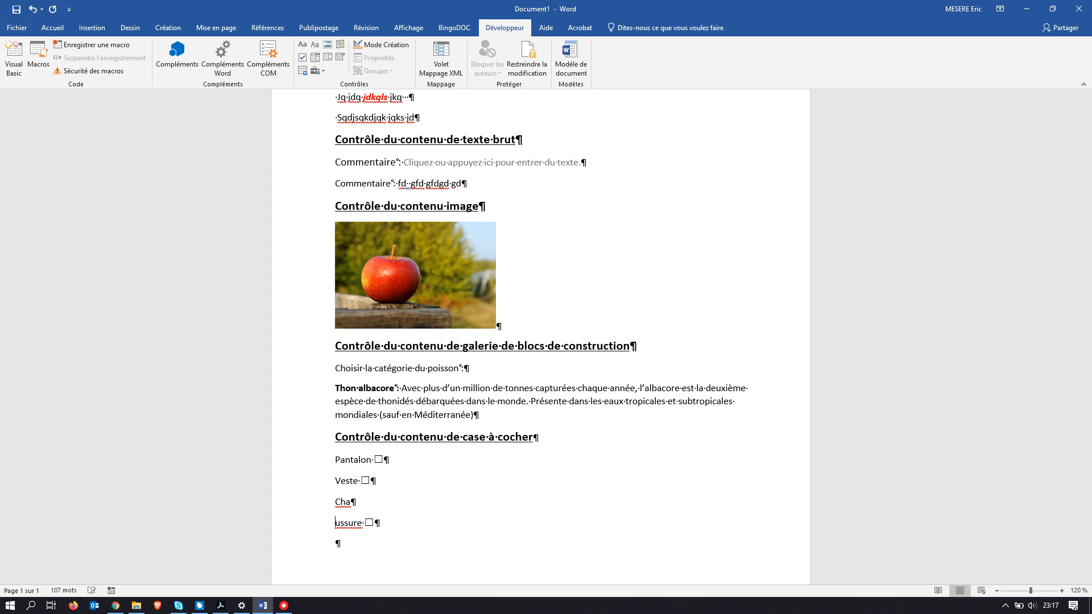
key(BackSpace)
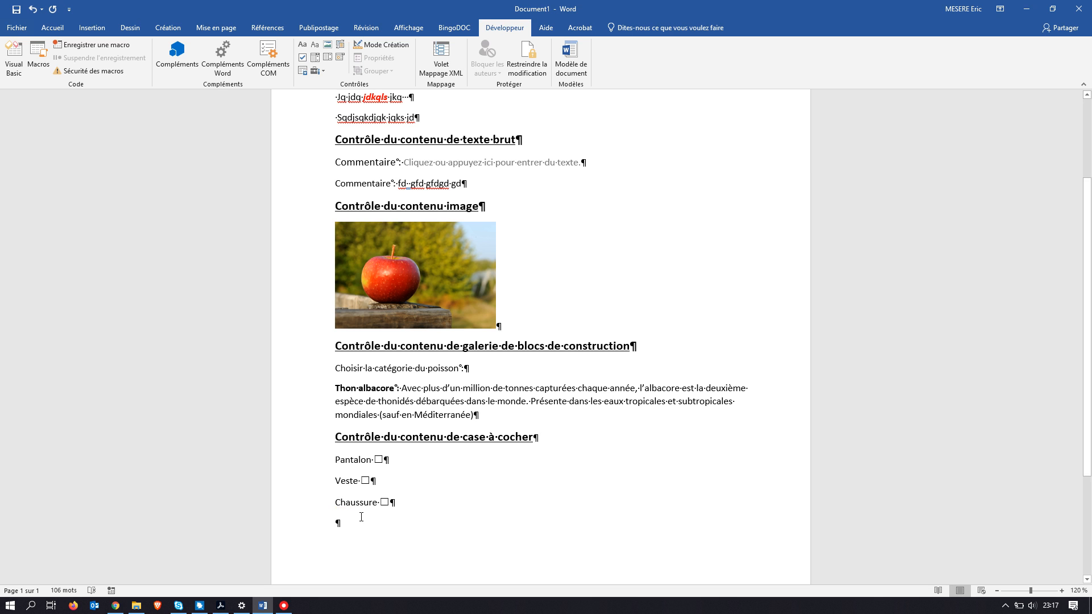
key(Return)
key(Return)
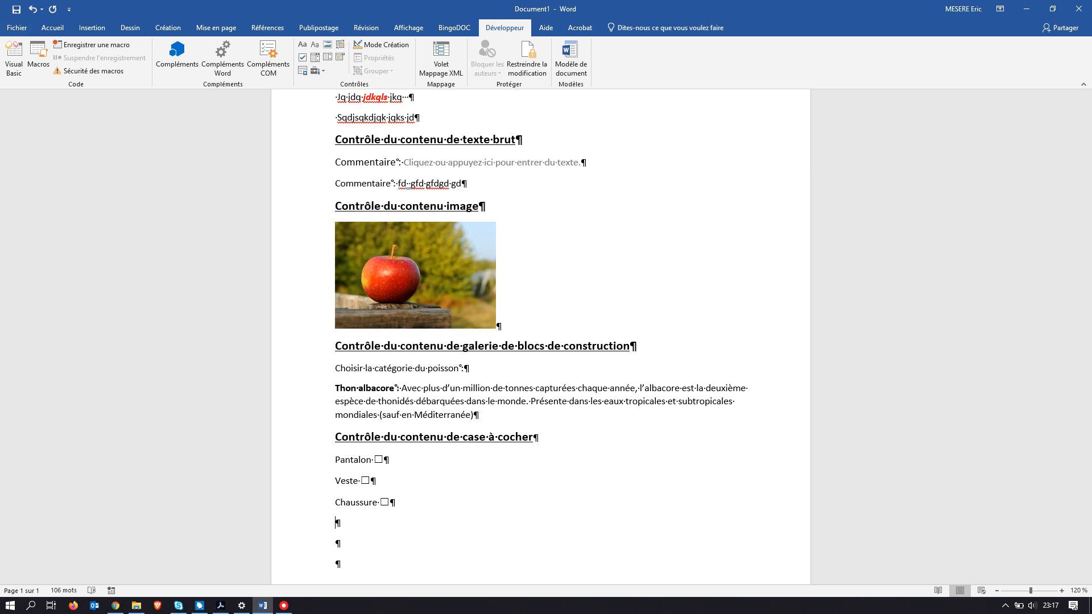
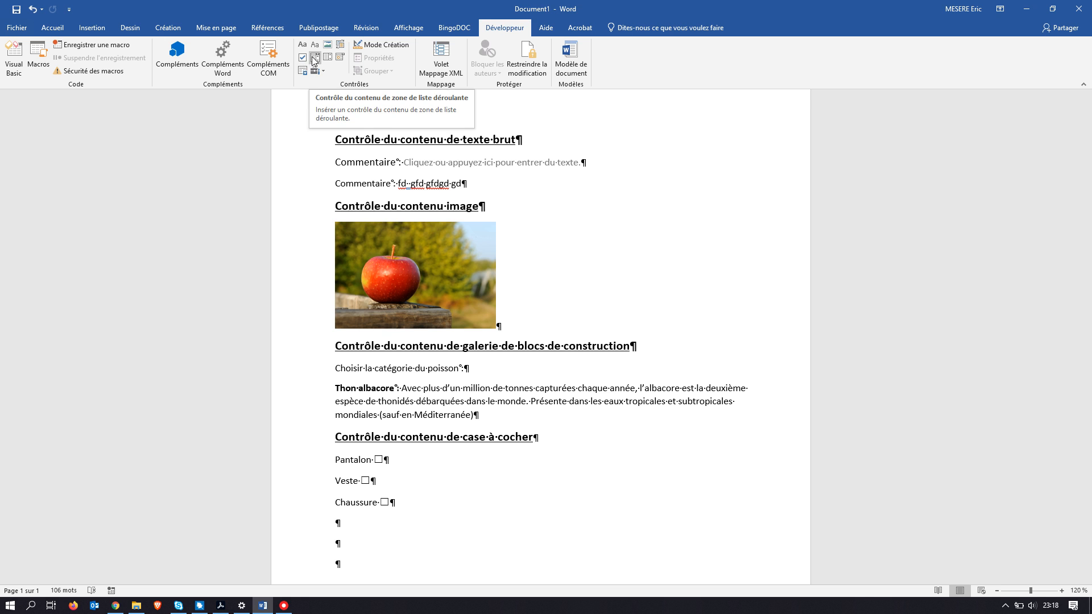
Copy the "Contrôle du contenu de case à cocher" heading onto the first blank line below Chaussure
drag(540, 436, 336, 441)
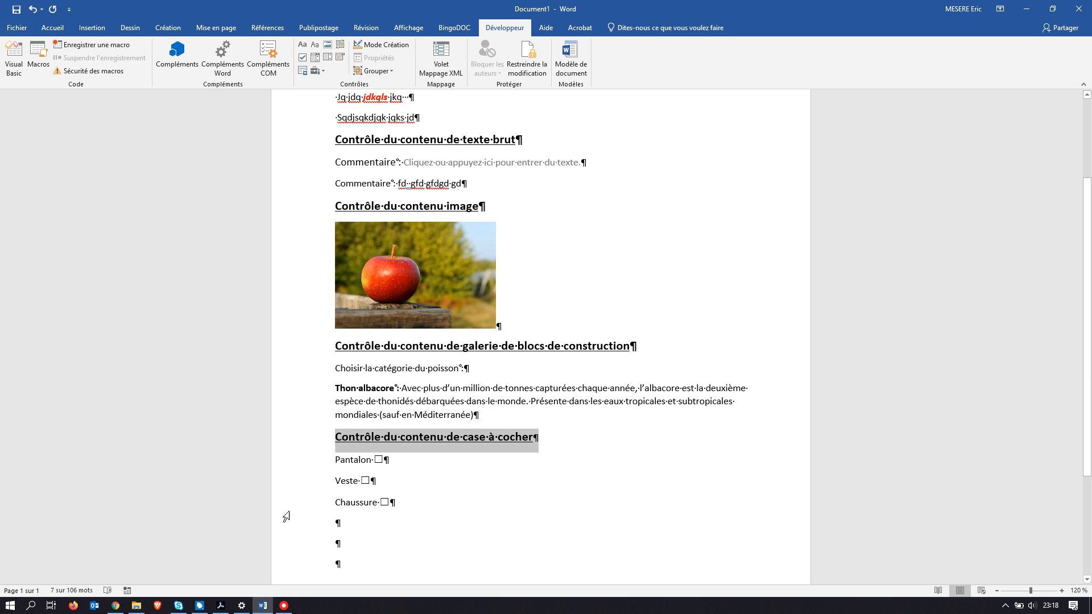
text(Contrôle du contenu de case à cocher)
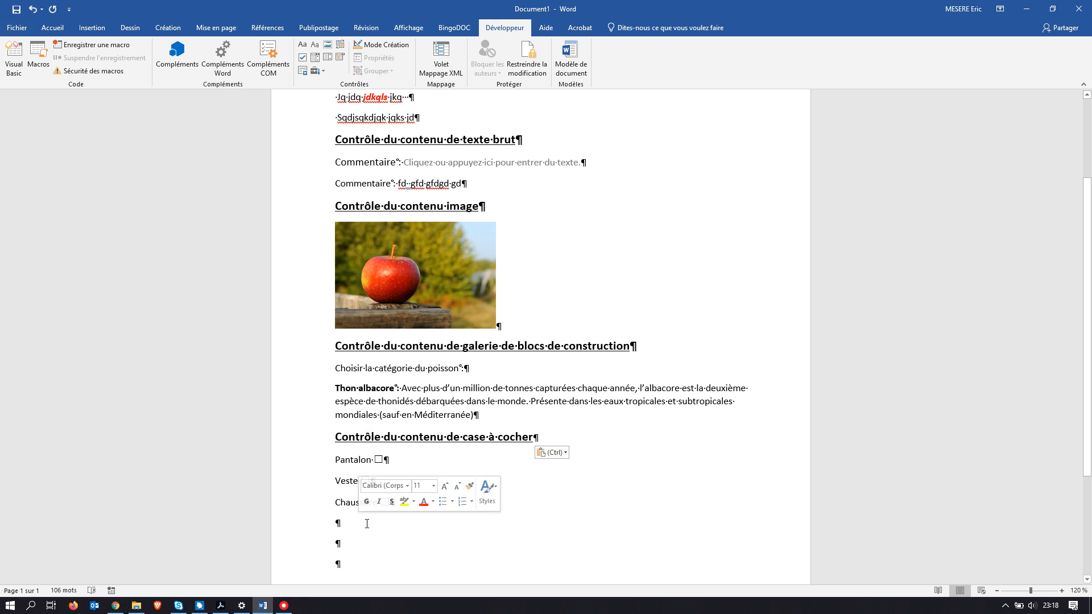
click(366, 524)
text(Contrôle du contenu de case à cocher)
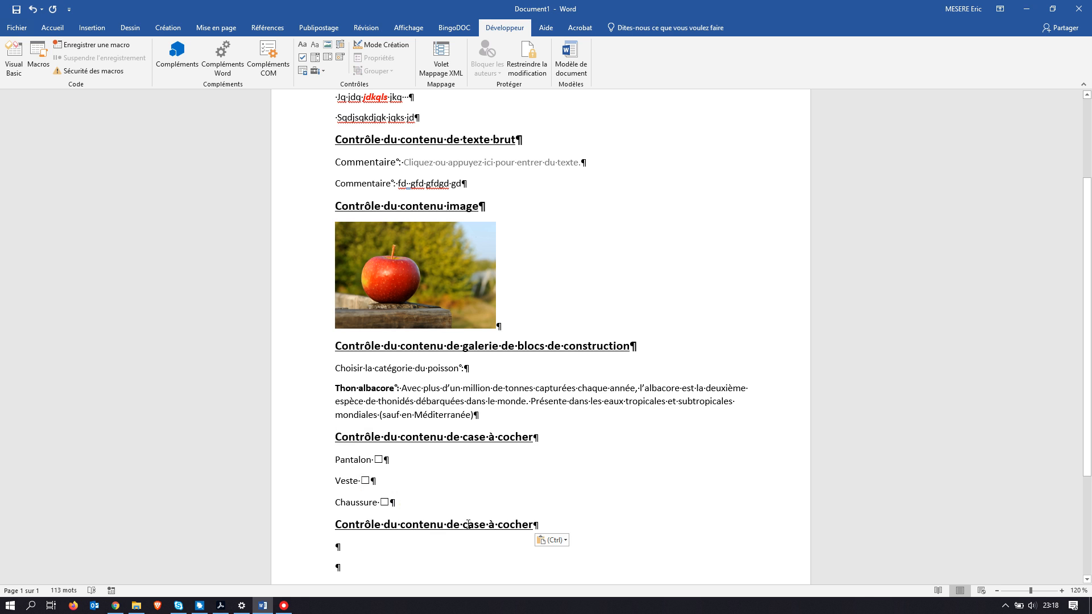
Change the copied heading below Chaussure to "Contrôle du contenu de zone de liste déroulante"
drag(468, 524, 522, 525)
text(z)
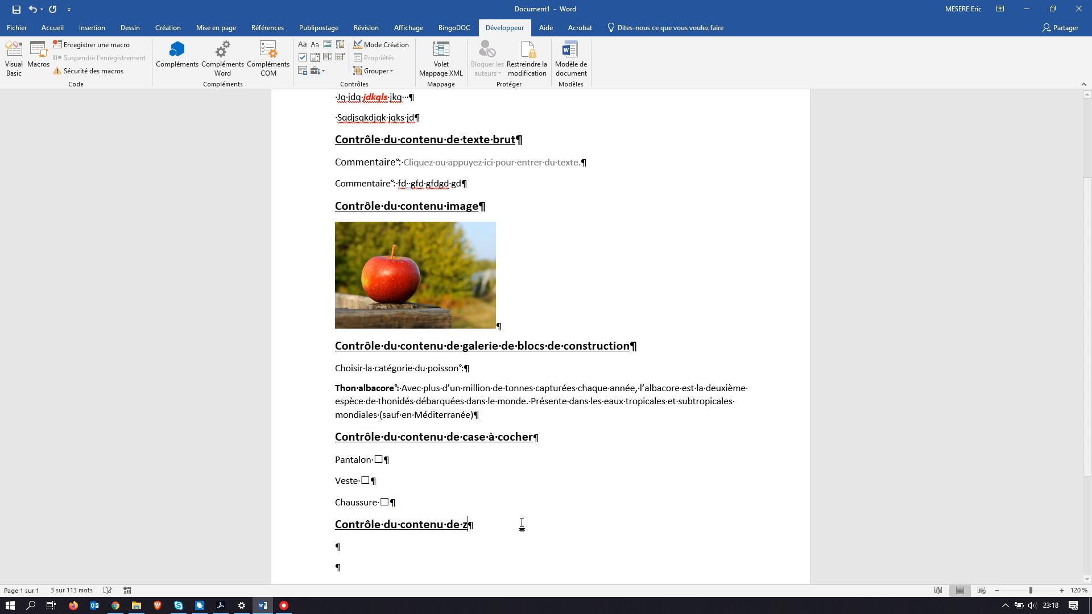
text(one de liste )
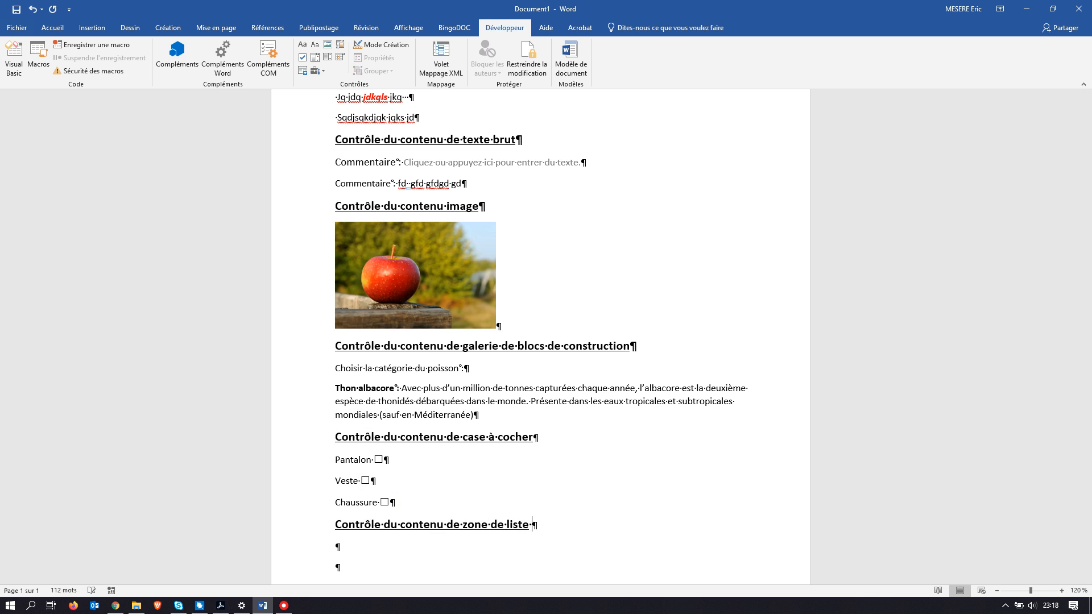
text(déroulanre)
key(Left)
key(BackSpace)
text(t)
Enter the label "Ville :" under the "zone de liste déroulante" heading and insert a combo box content control after it
scroll(558, 492, down, 5)
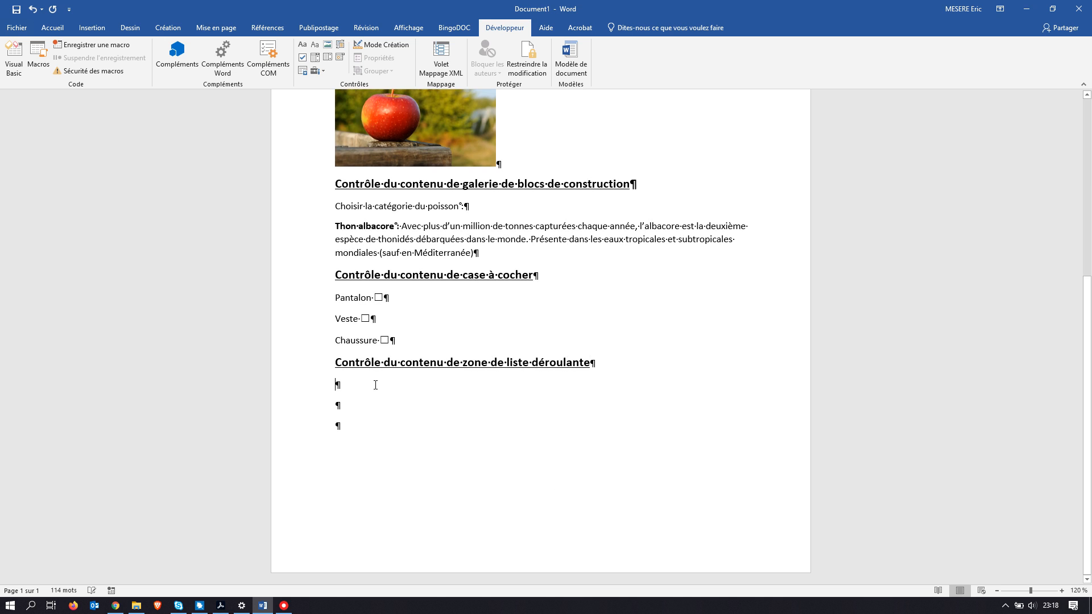
click(315, 59)
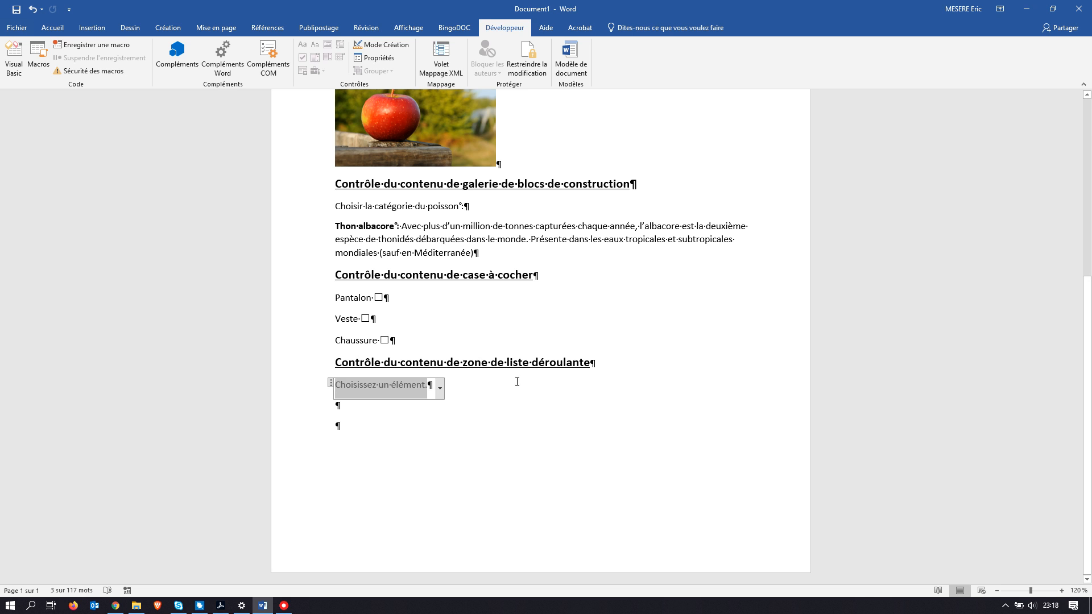
click(32, 9)
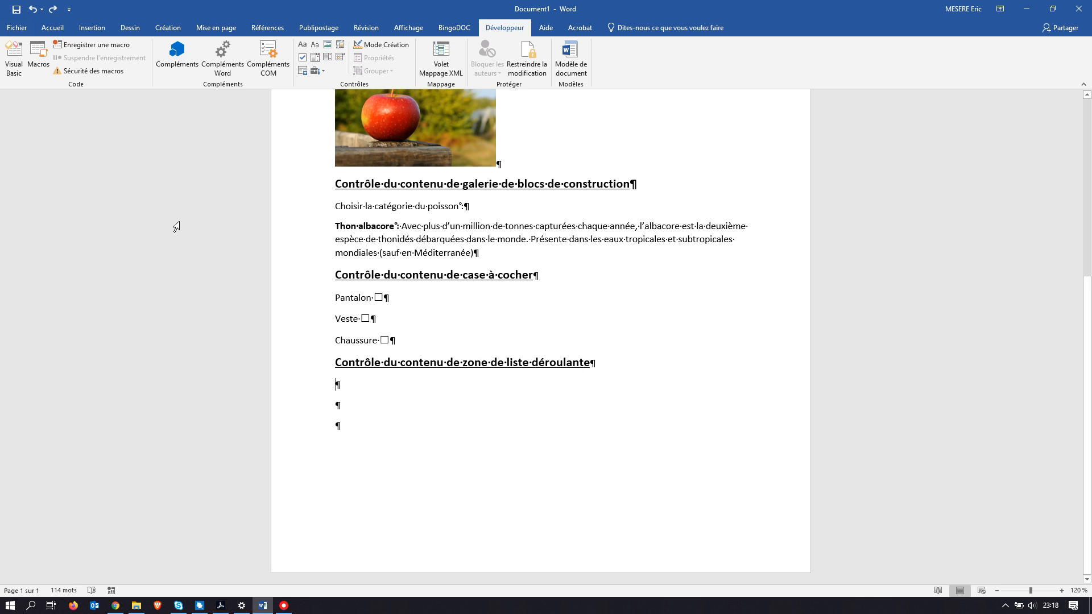
text(Ville :)
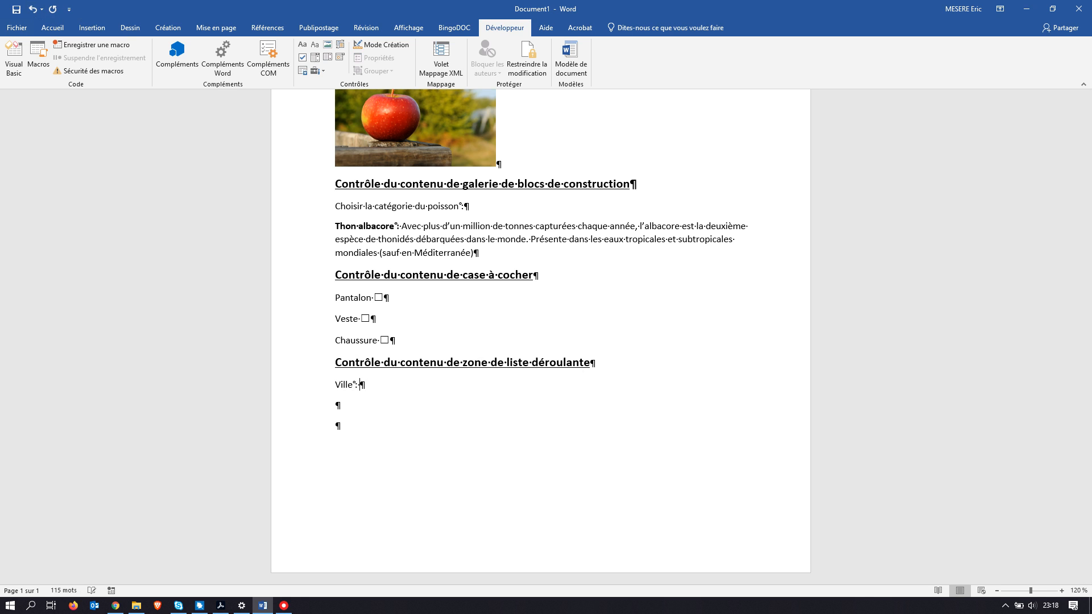
click(315, 58)
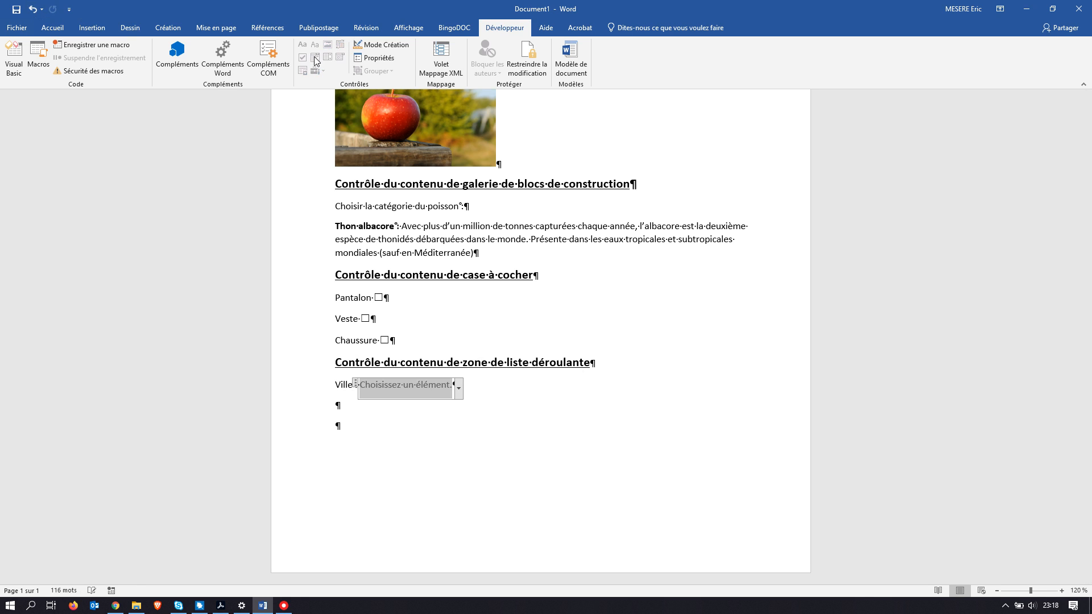
click(341, 406)
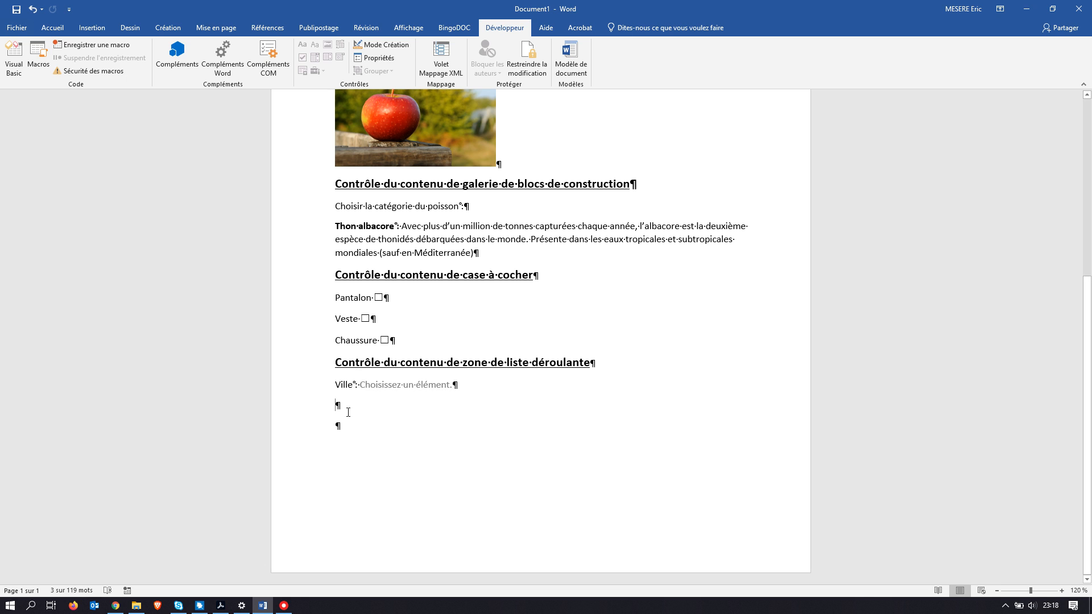
Open the Ville combo box's list of choices, then enter Toulouse as free text in the control
click(449, 386)
click(458, 389)
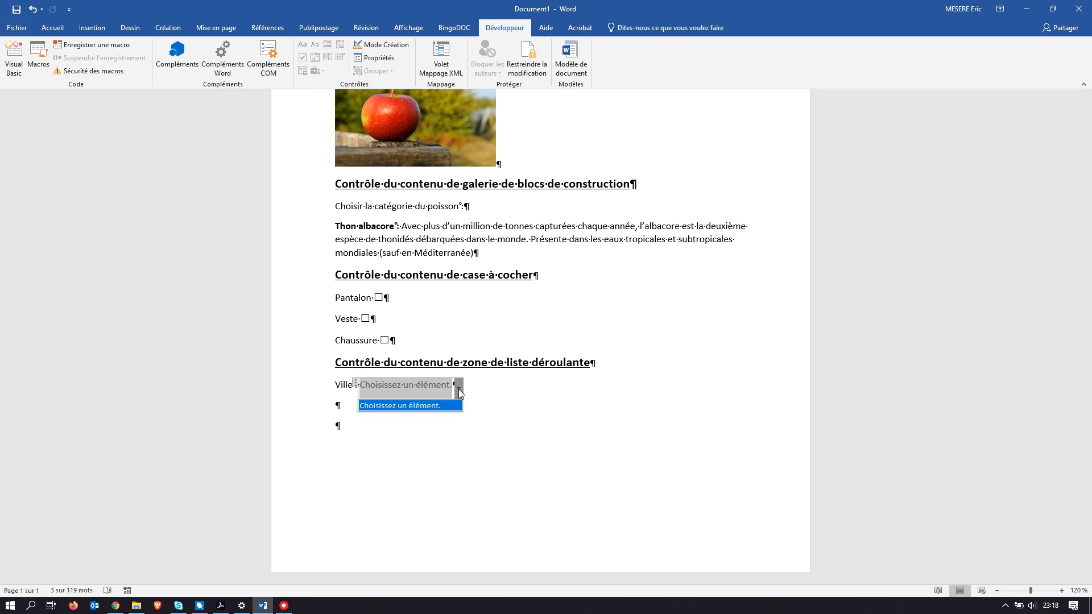
click(458, 389)
click(459, 389)
click(443, 406)
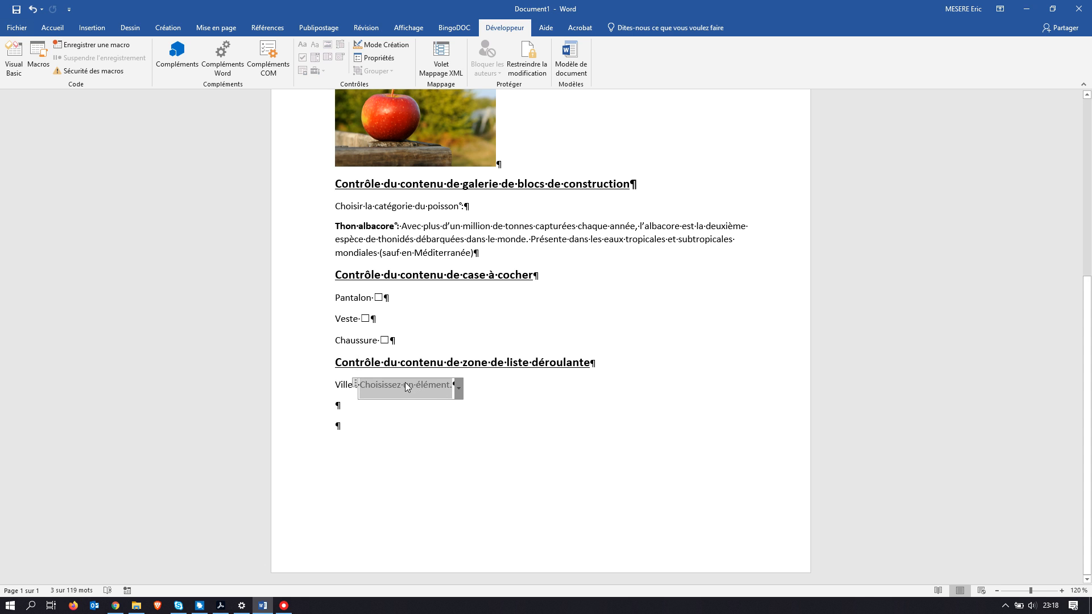
text(T)
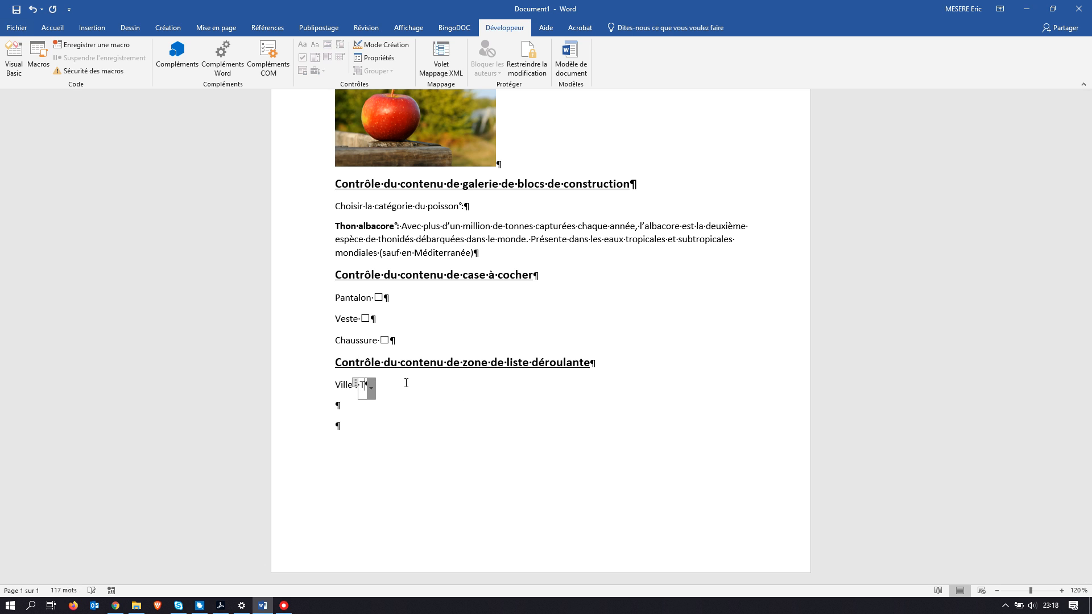
text(oulouse)
click(358, 409)
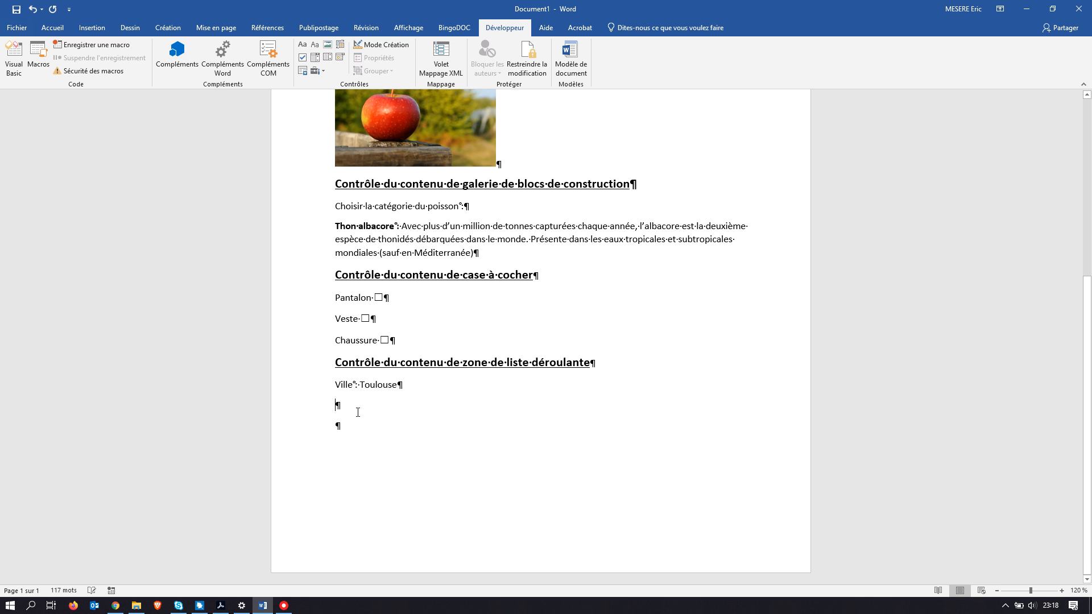
Replace Toulouse with Amiens in the Ville combo box and check its list of choices
click(387, 384)
click(405, 385)
click(404, 385)
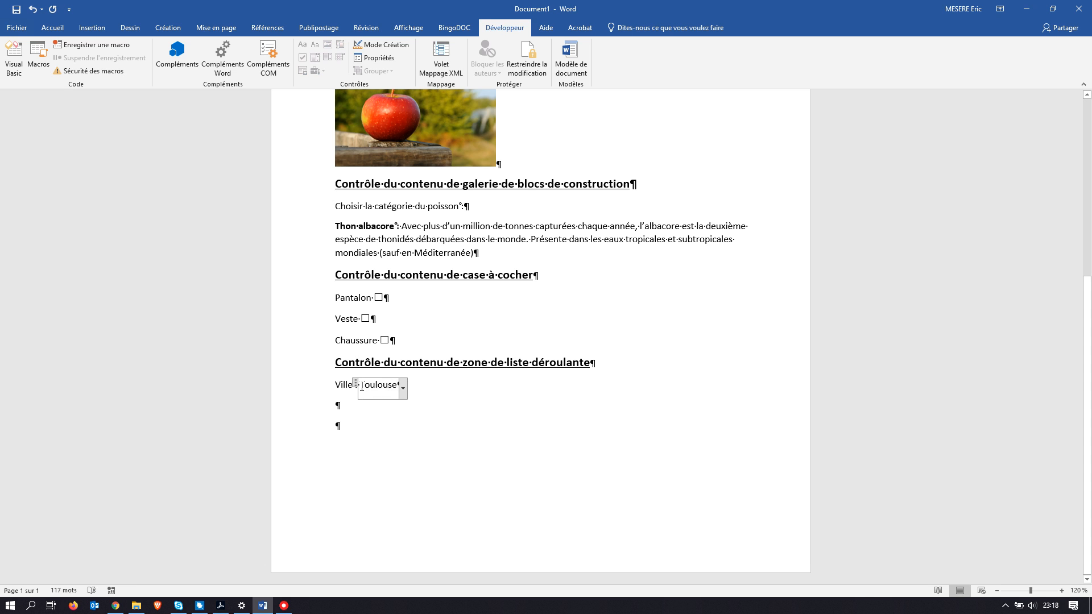
drag(362, 387, 397, 386)
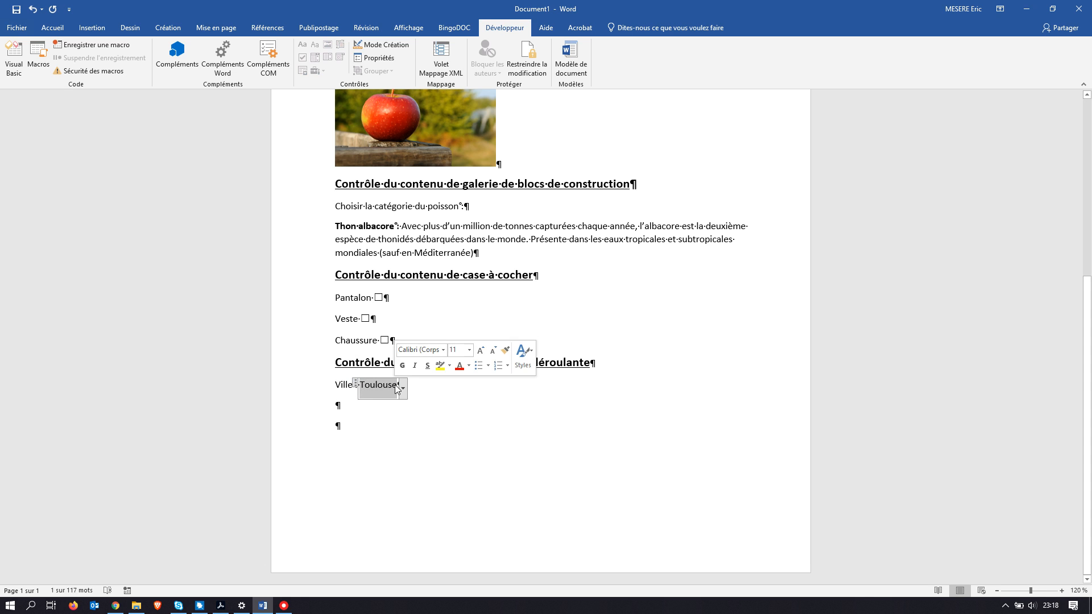
text(Amiens)
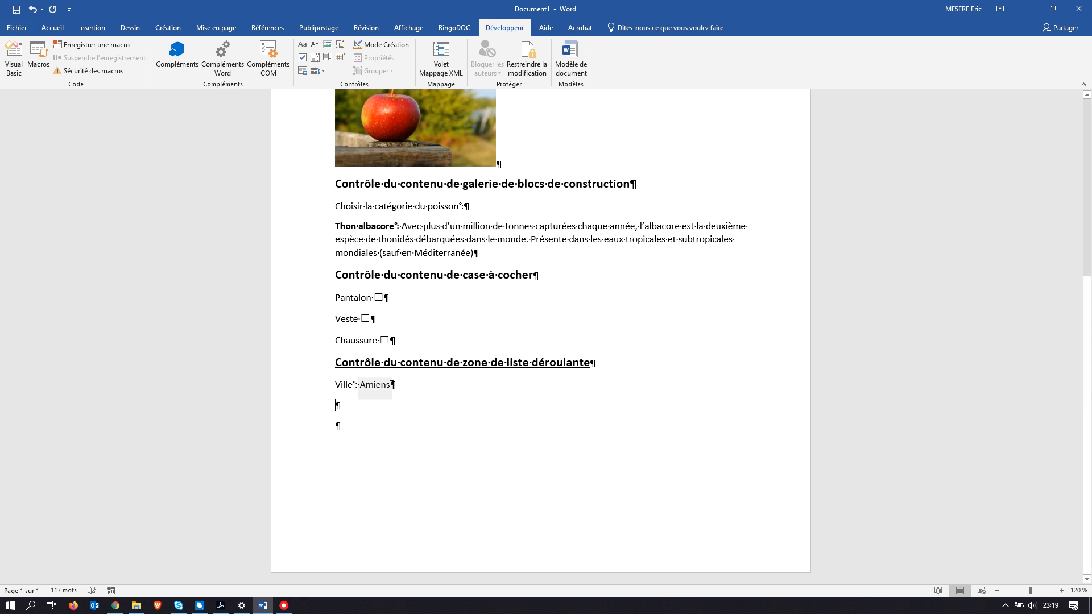
click(397, 388)
click(397, 389)
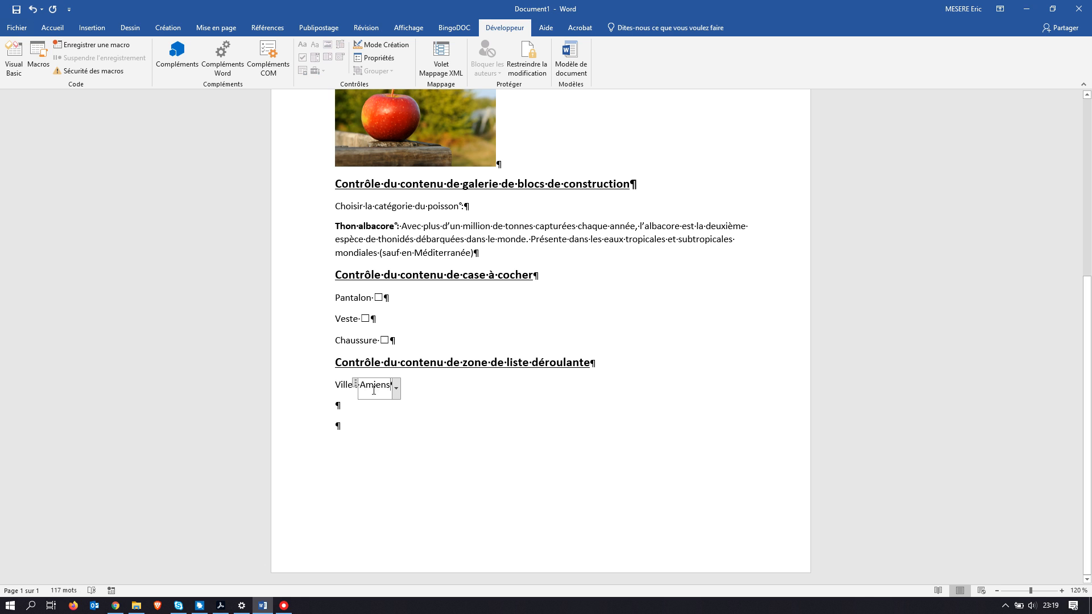
Delete Amiens from the Ville combo box
click(363, 405)
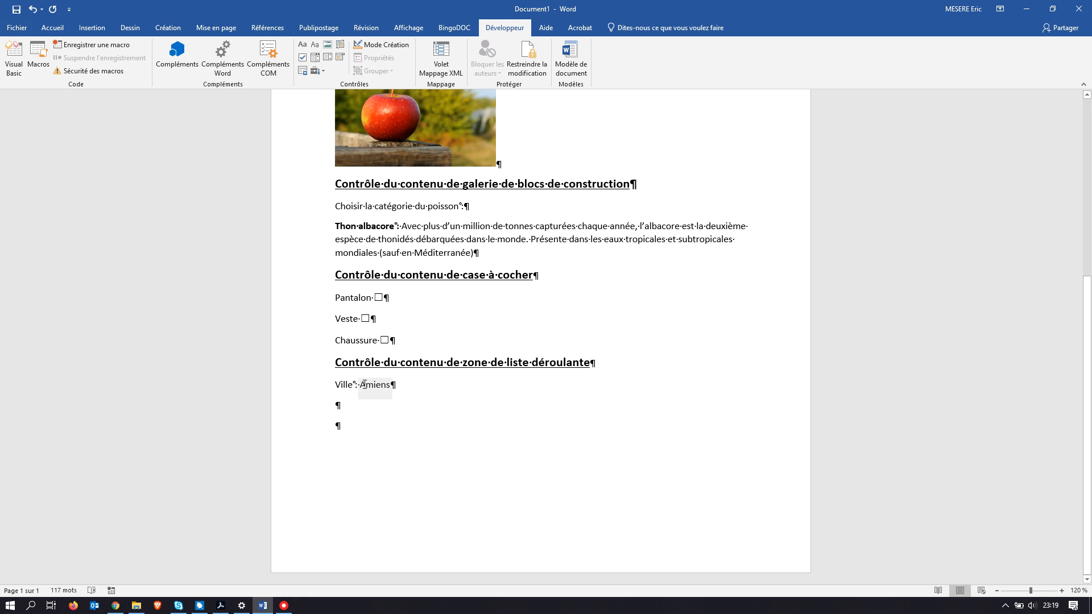
drag(361, 385, 389, 387)
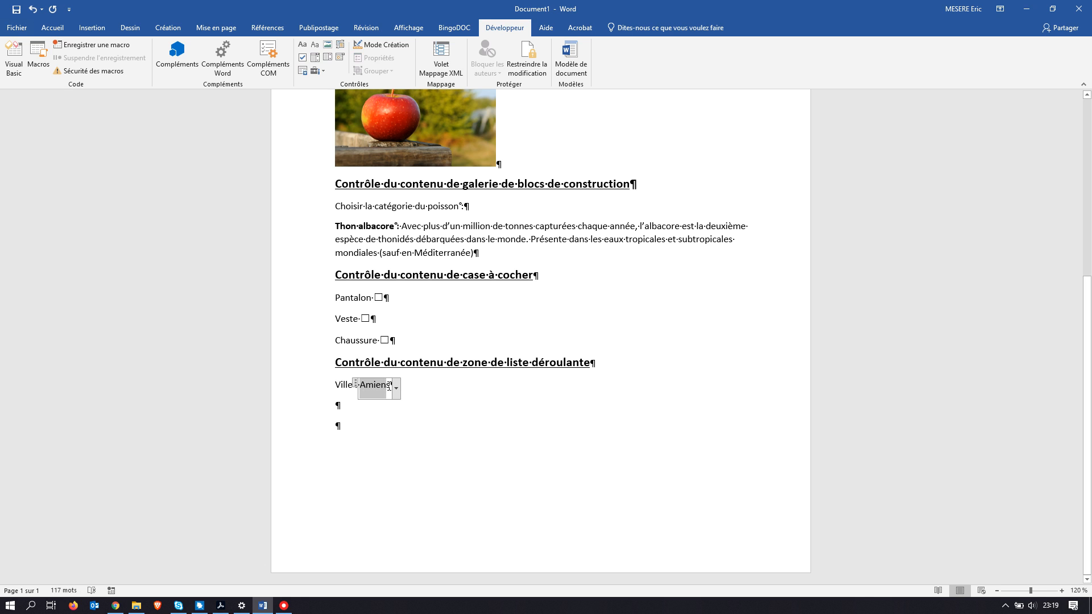
key(Delete)
click(347, 415)
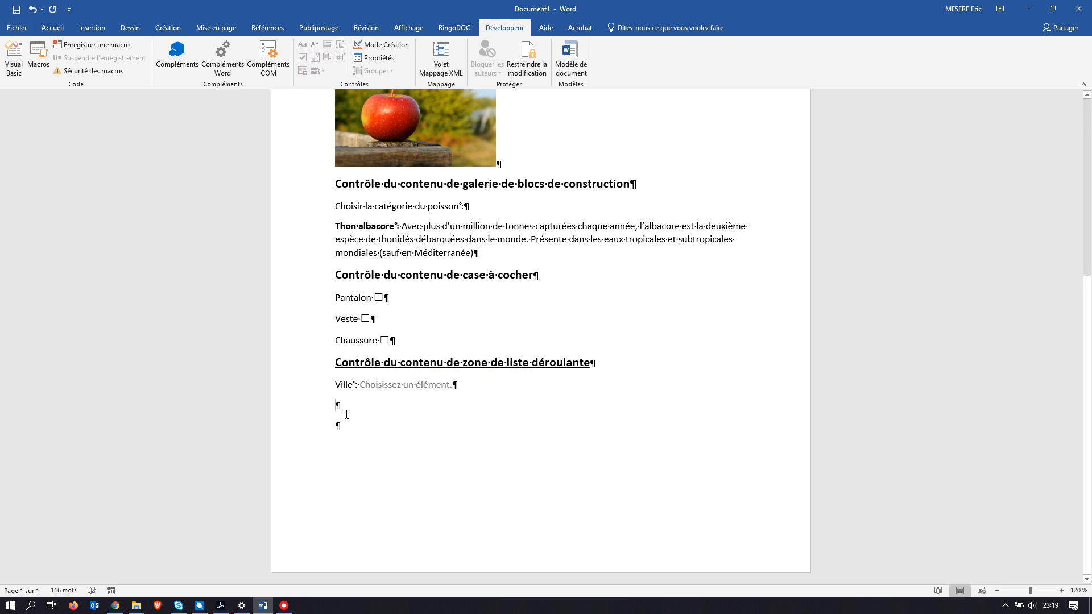
Open the Ville combo box's content control properties and add the choice Toulouse
click(374, 385)
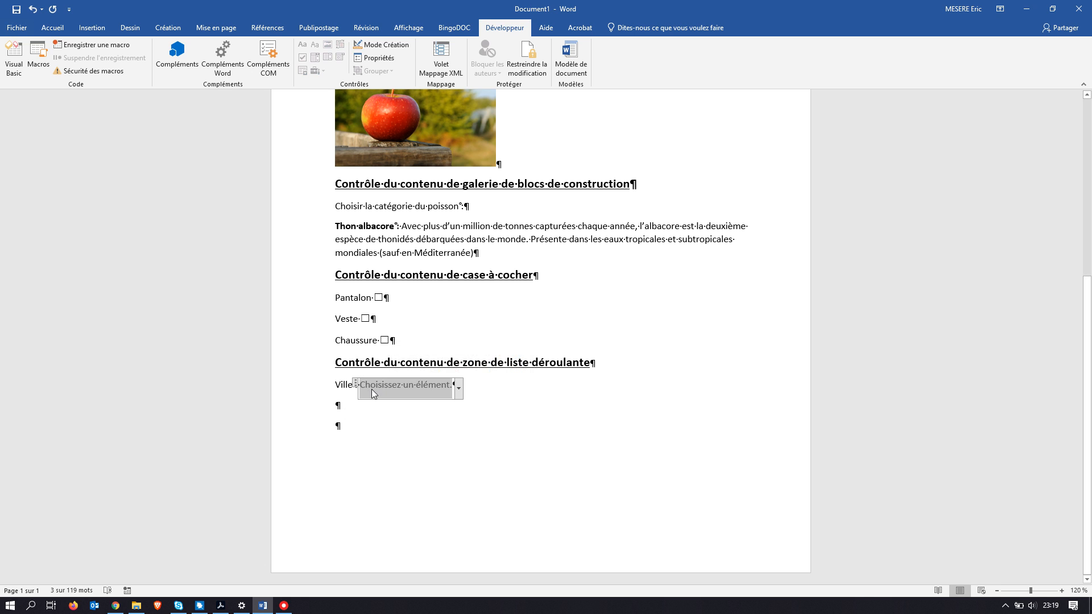
click(378, 57)
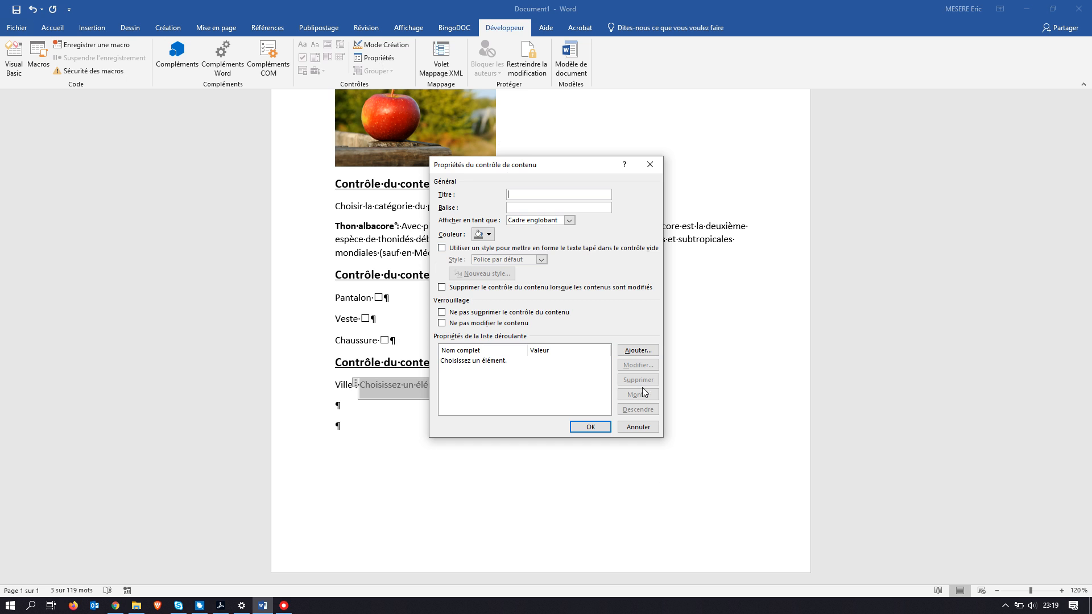
click(631, 350)
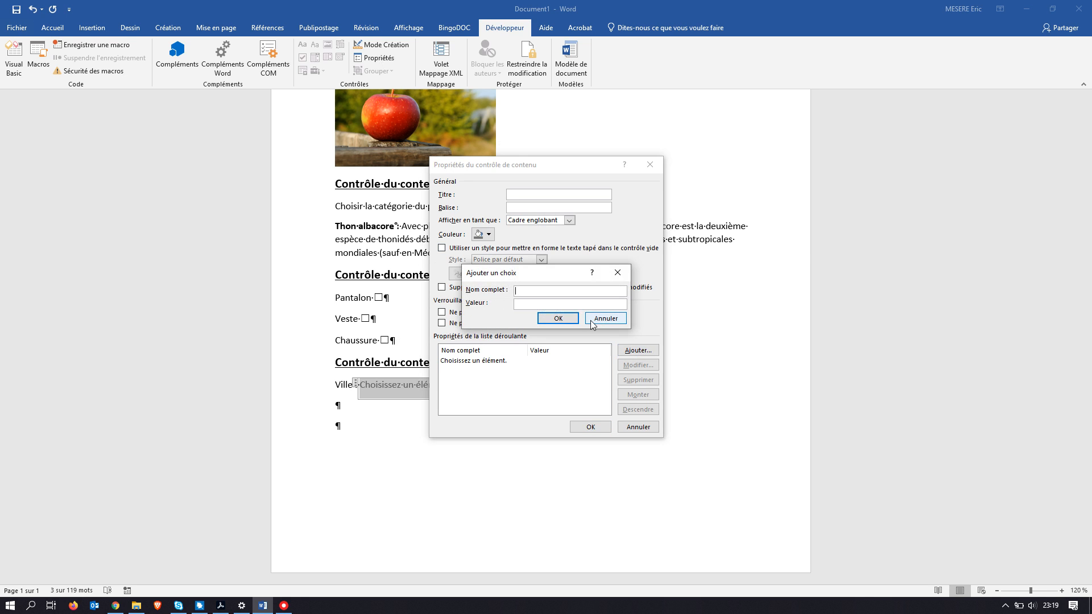
text(Toulouse)
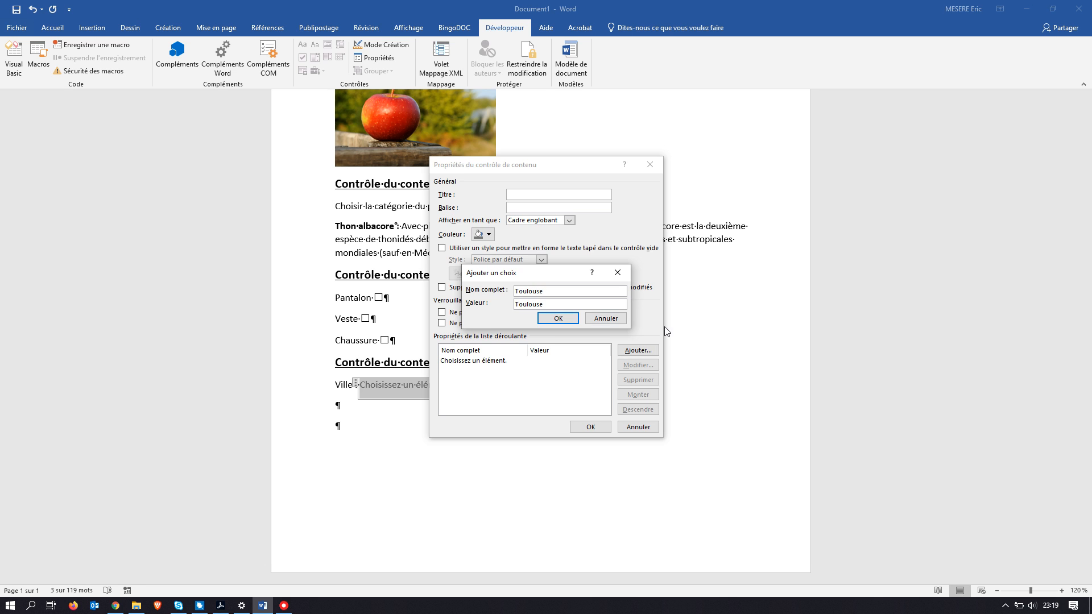
click(558, 318)
Add Amiens and Lyon as further choices for the Ville combo box and apply the properties
click(629, 352)
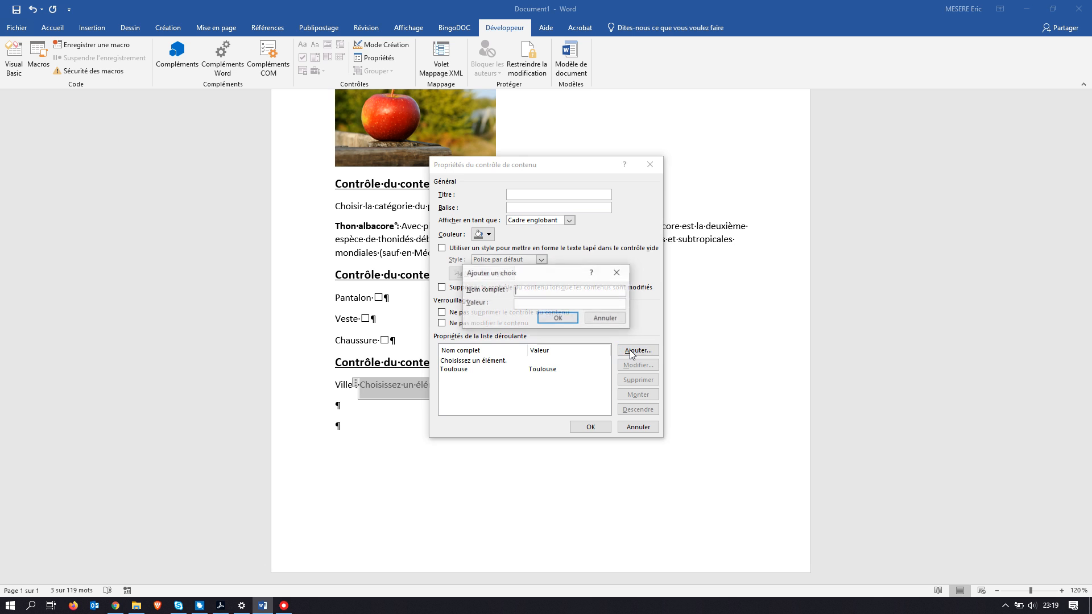
text(Amie)
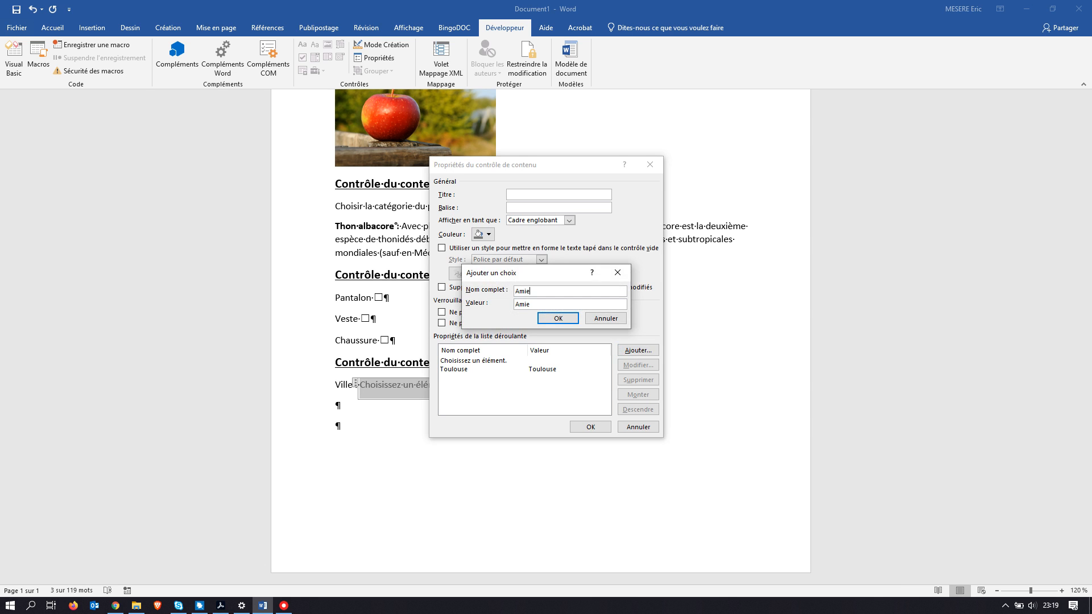
text(ns)
click(569, 321)
click(641, 352)
click(558, 317)
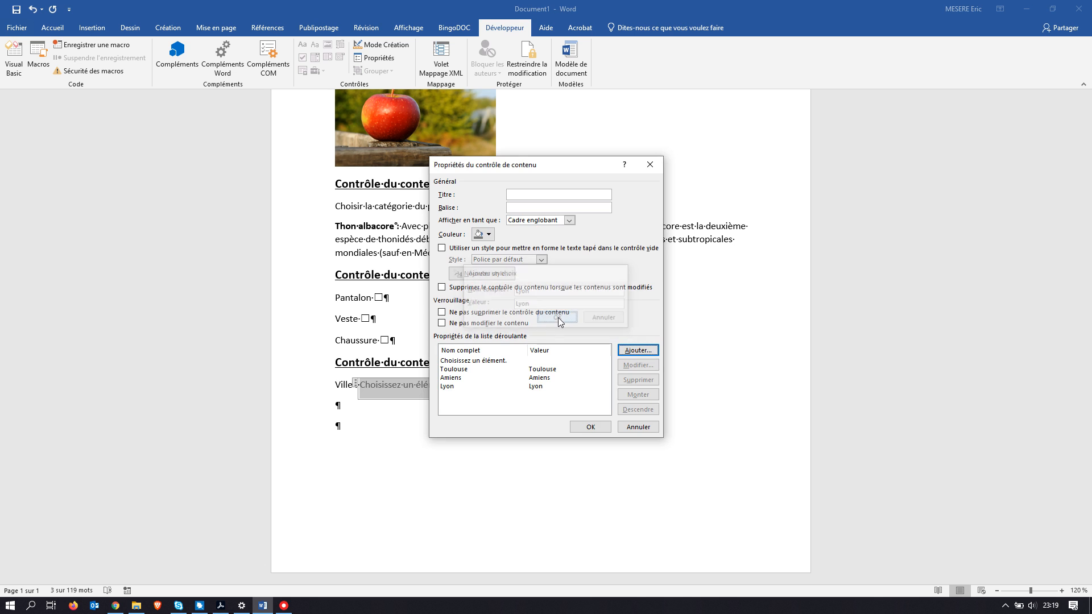
click(595, 427)
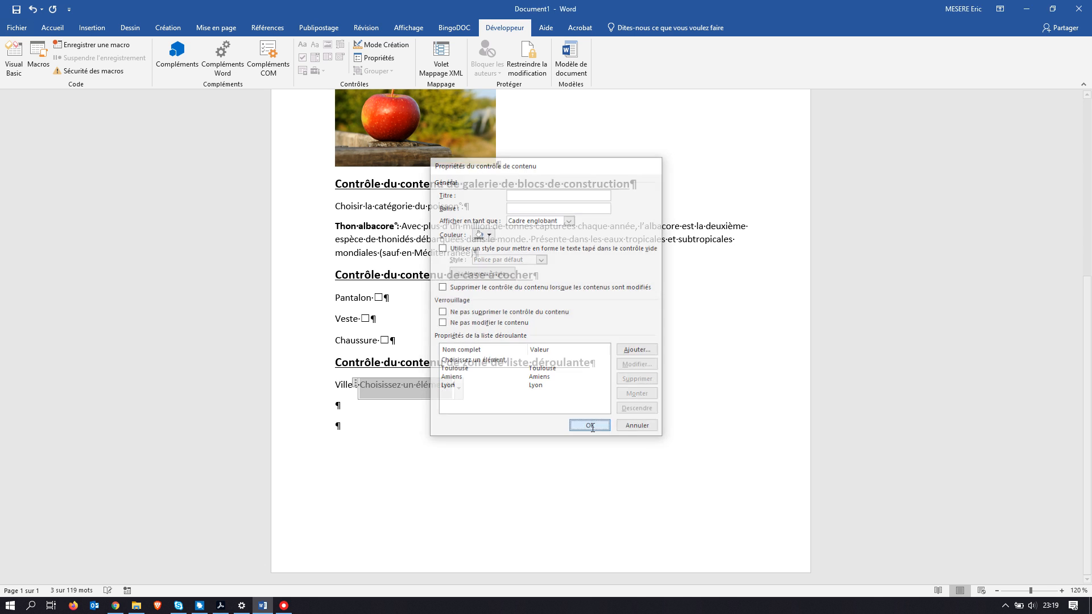
Choose Amiens from the list of the Ville combo box
click(354, 410)
click(448, 384)
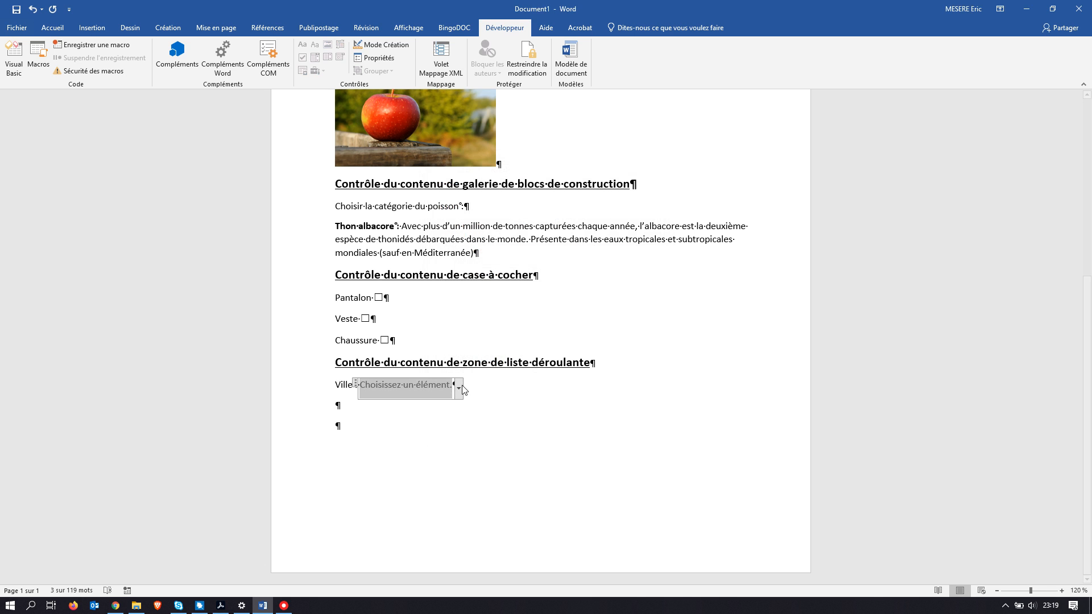
click(462, 389)
click(426, 426)
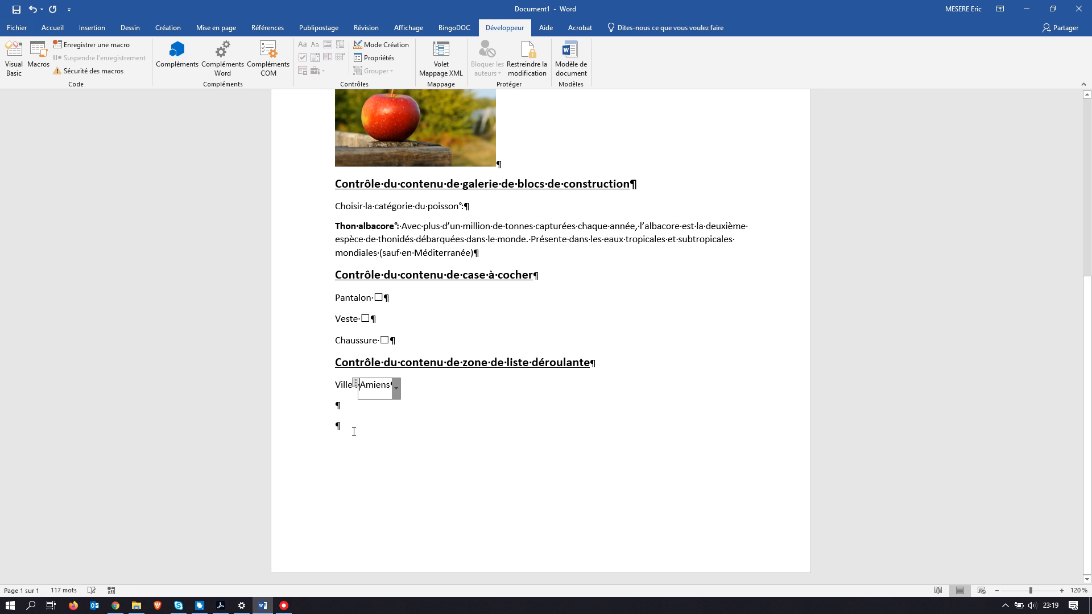
click(353, 431)
click(376, 386)
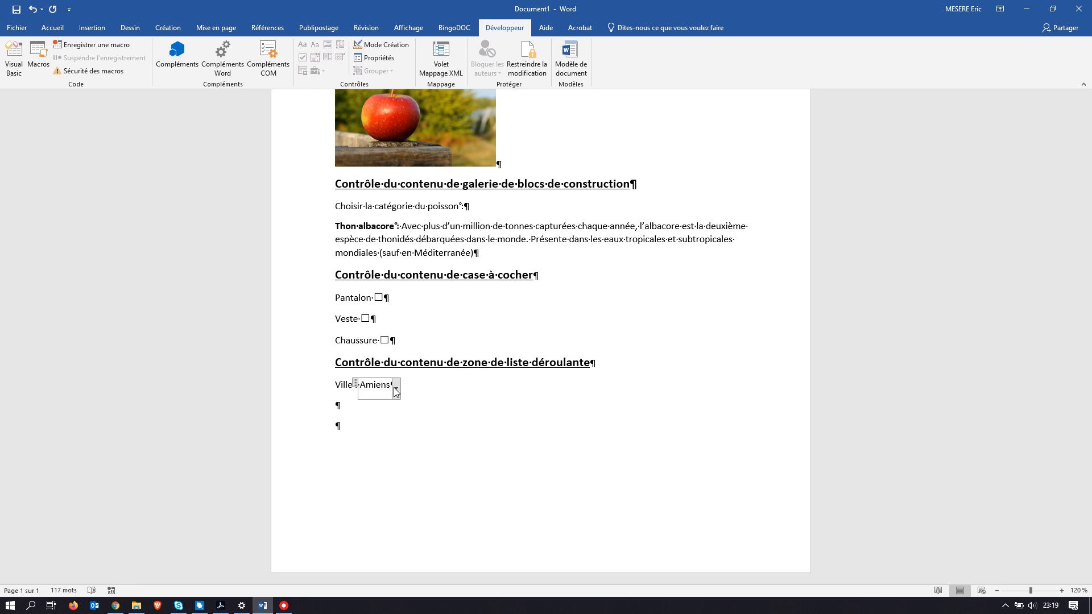
Switch the choice in the Ville combo box to Lyon
click(395, 389)
click(380, 426)
click(396, 389)
click(378, 438)
click(351, 423)
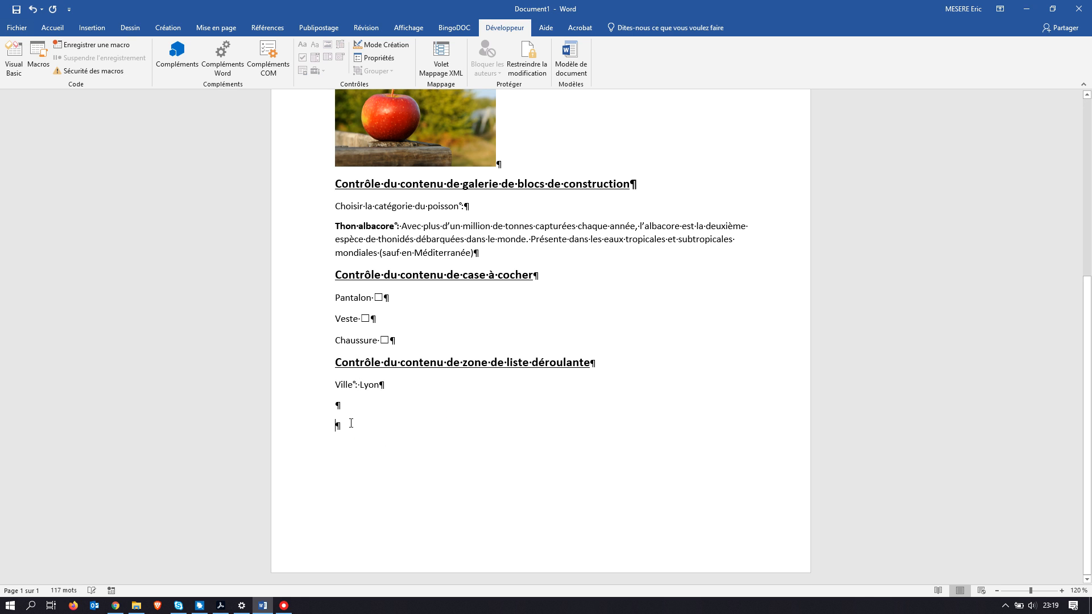
Review the list choices in the Ville combo box's content control properties, selecting the Toulouse entry, and close the dialog
click(368, 385)
click(387, 57)
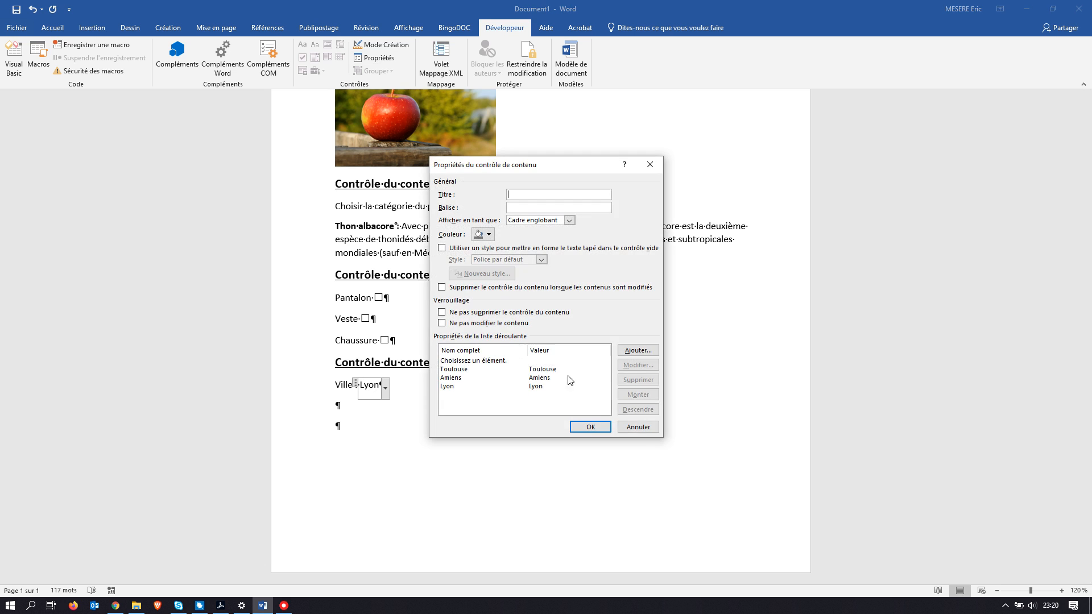
click(462, 369)
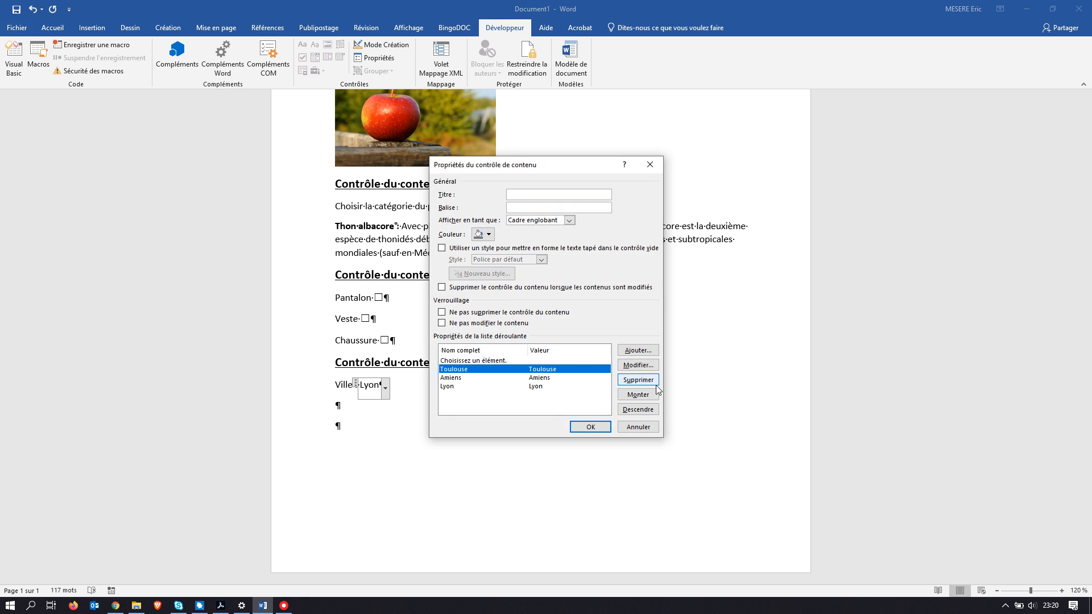
click(591, 427)
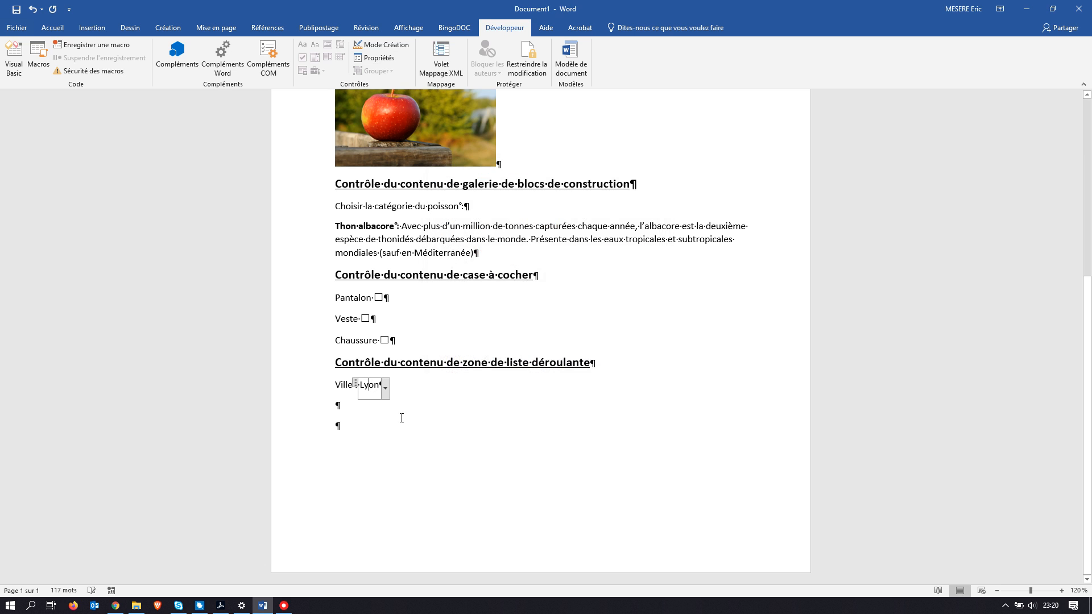
Replace the city in the Ville combo box with the custom text Paris, which is not among the list choices
click(360, 414)
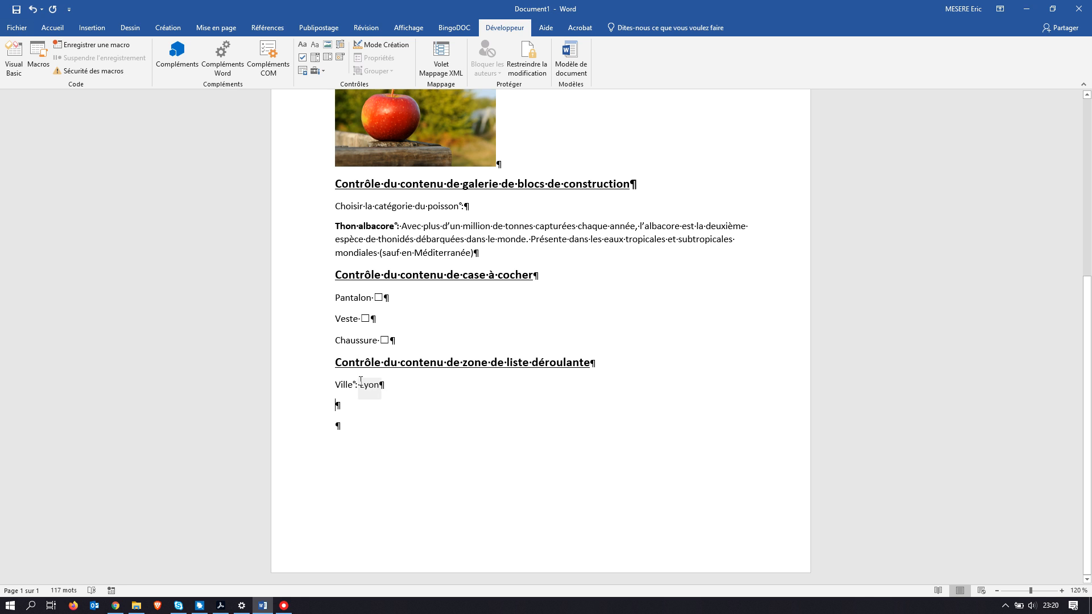
drag(361, 382, 376, 384)
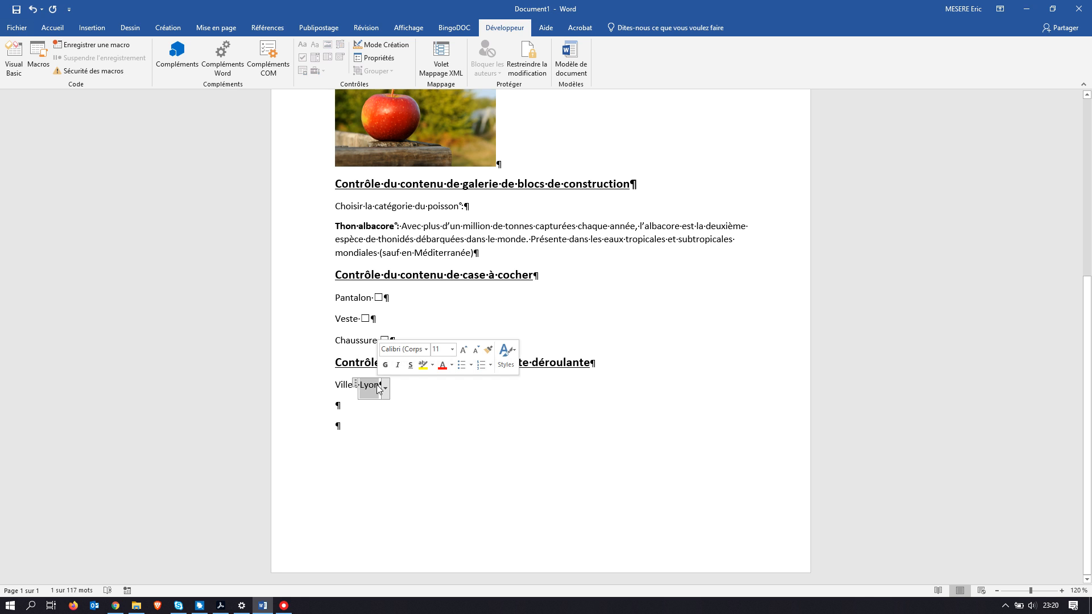
text(Paris)
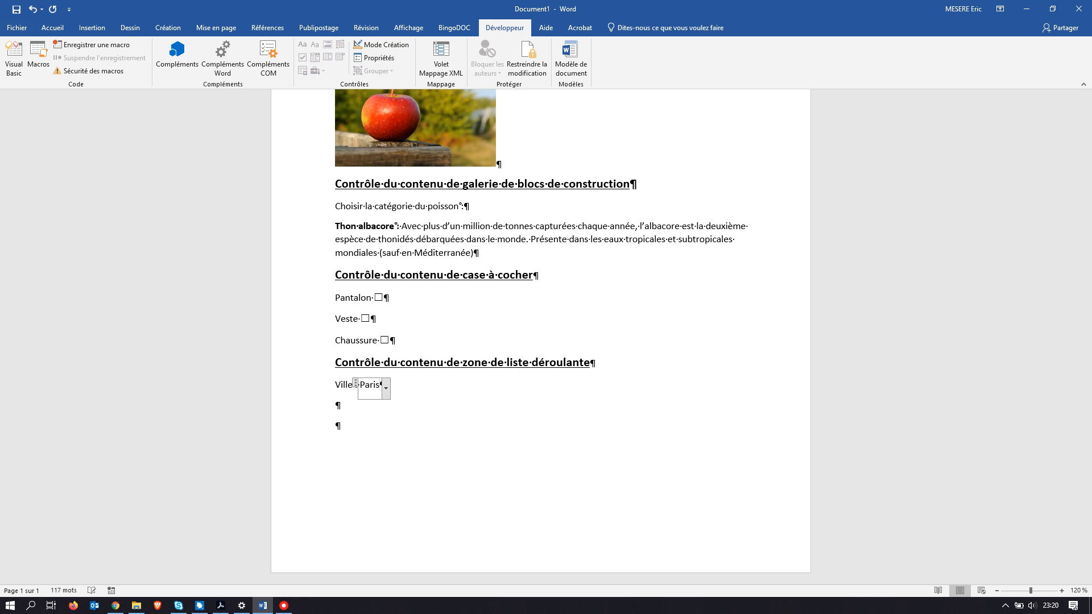
click(371, 406)
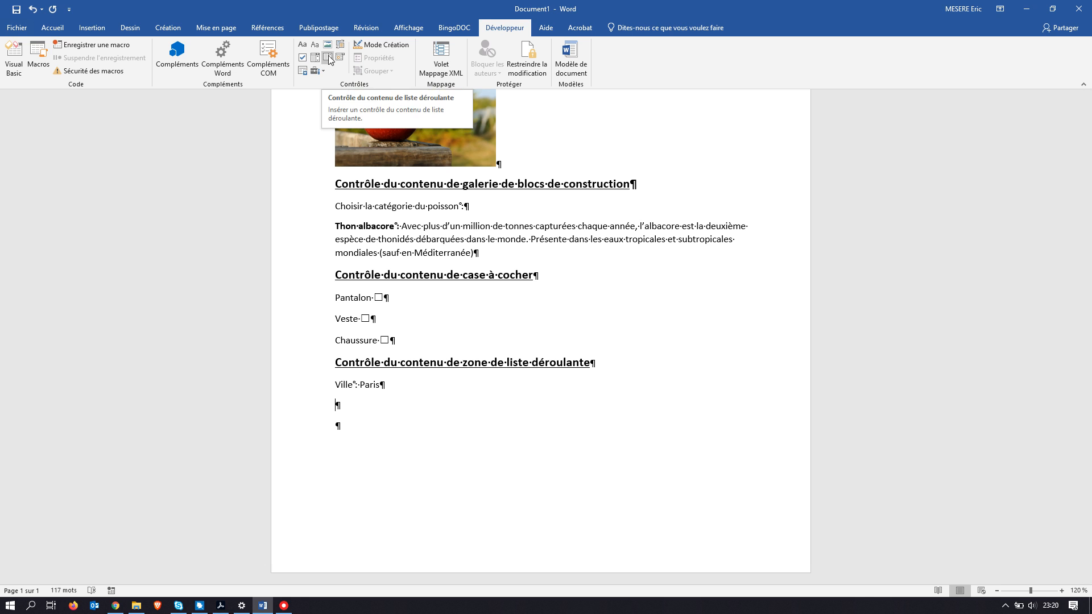
Copy the heading "Contrôle du contenu de zone de liste déroulante" onto the empty line below the Ville field
click(321, 369)
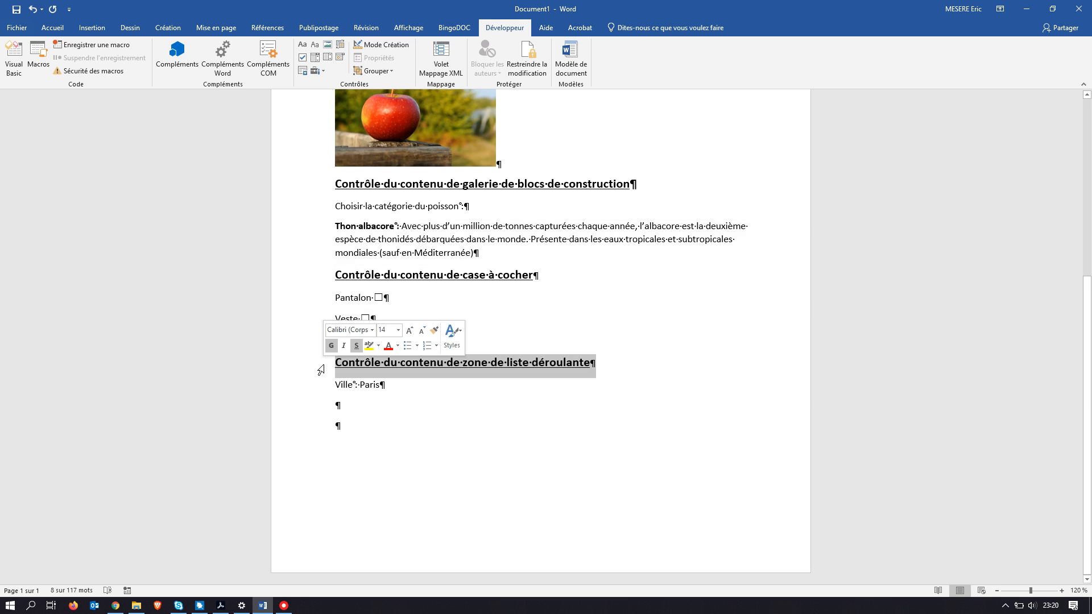
text(Contrôle du contenu de zone de liste déroulante)
click(351, 408)
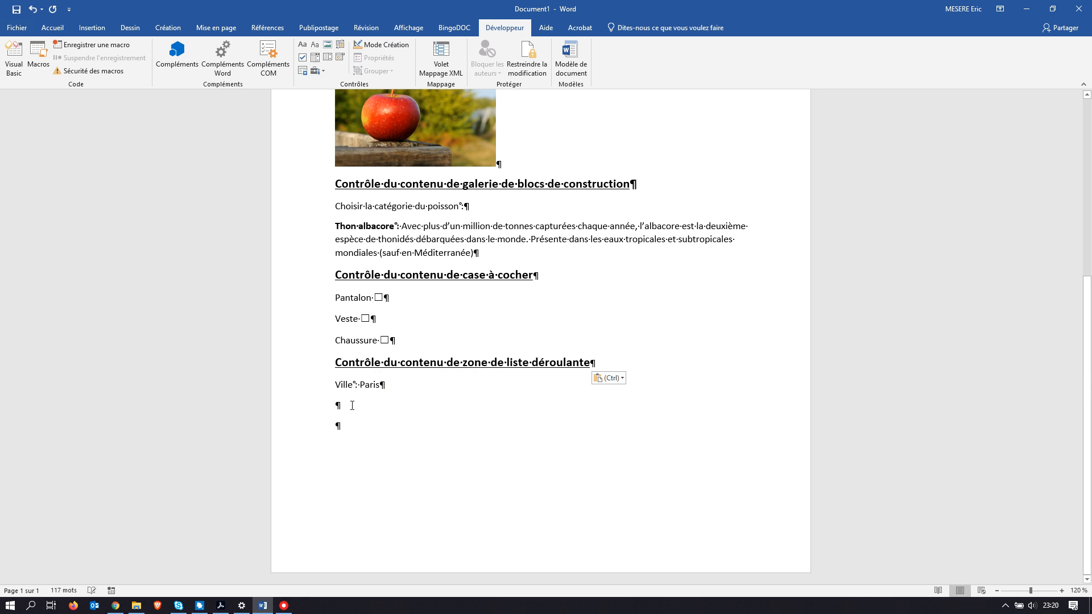
text(Contrôle du contenu de zone de liste déroulante)
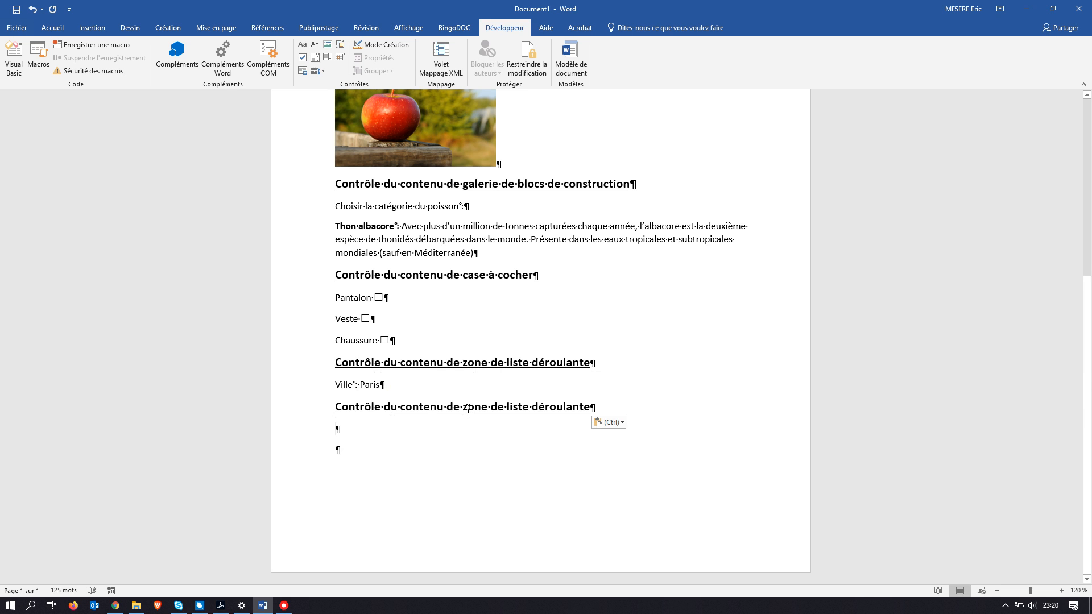
Remove "zone de" from the last heading so it reads "Contrôle du contenu de liste déroulante"
drag(463, 408, 502, 405)
key(Delete)
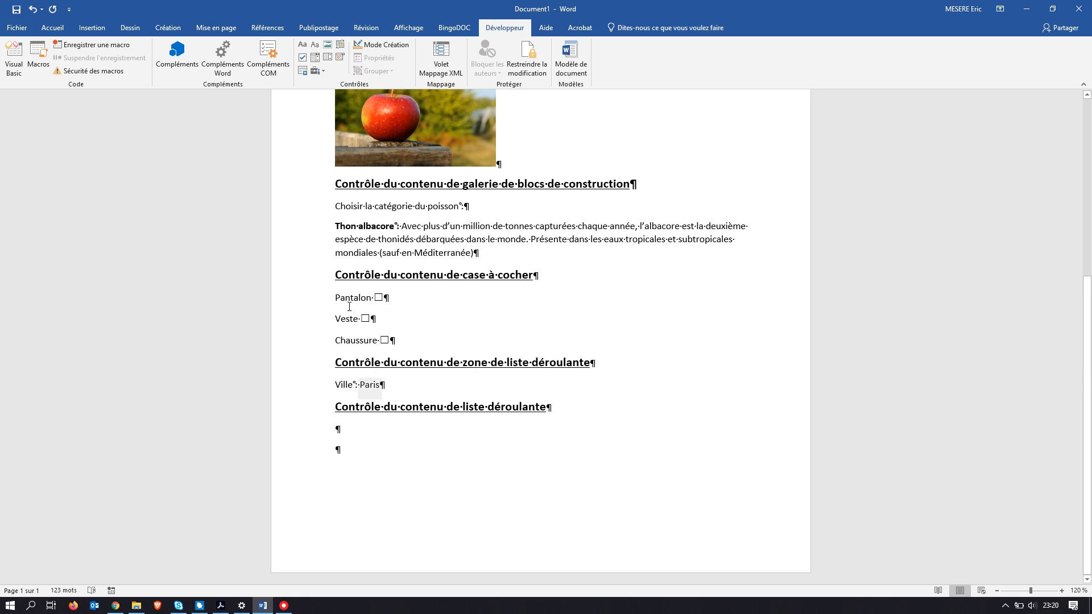
Write "Ville : " beneath the last heading and insert a drop-down list content control after it
click(329, 58)
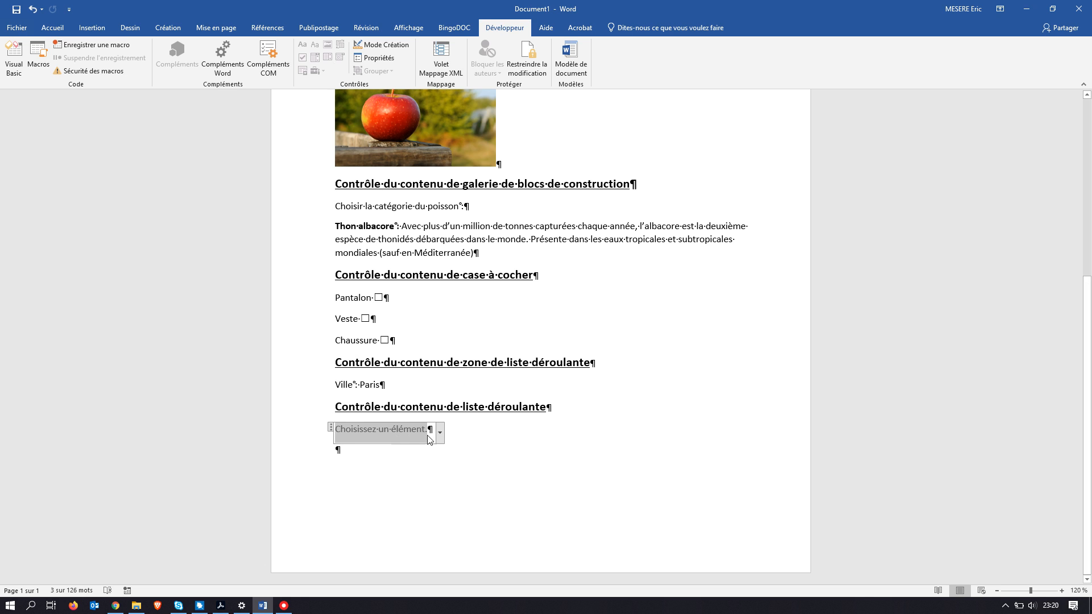
click(33, 9)
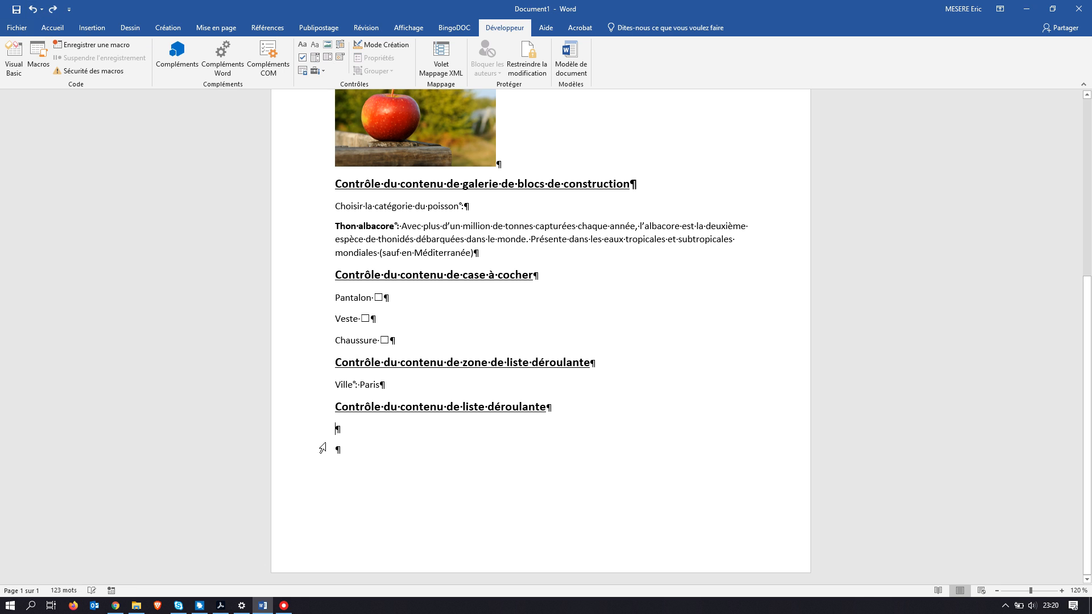
text(Vill)
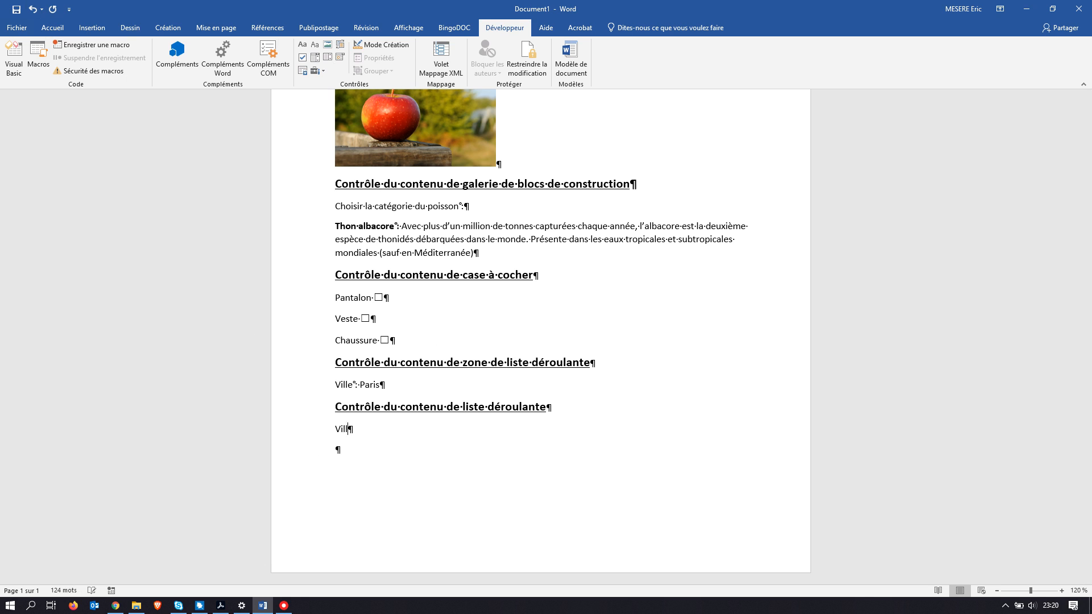
text(e :)
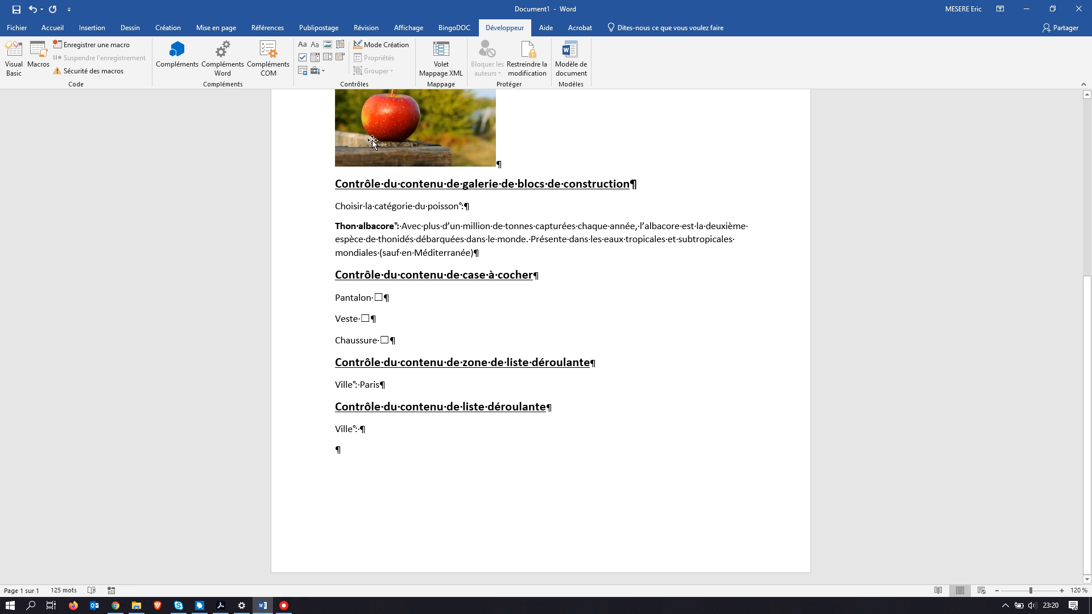
click(325, 57)
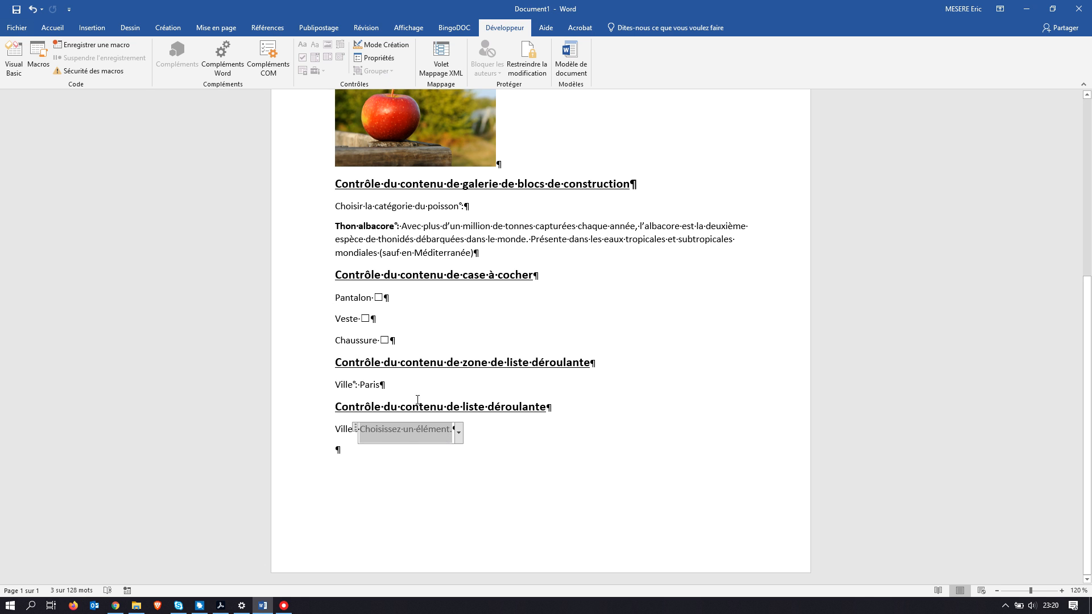
Add the choices Toulouse, Amiens and Lyon to the new drop-down list control's properties
click(377, 57)
click(631, 352)
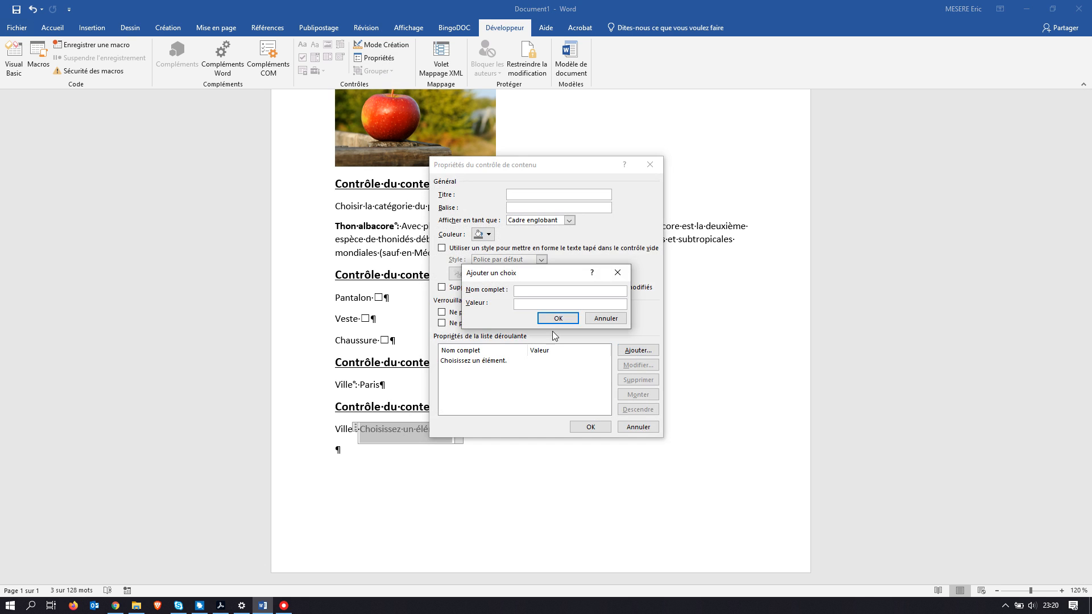
text(Toulouse)
key(Return)
click(632, 353)
text(Amiens)
click(557, 319)
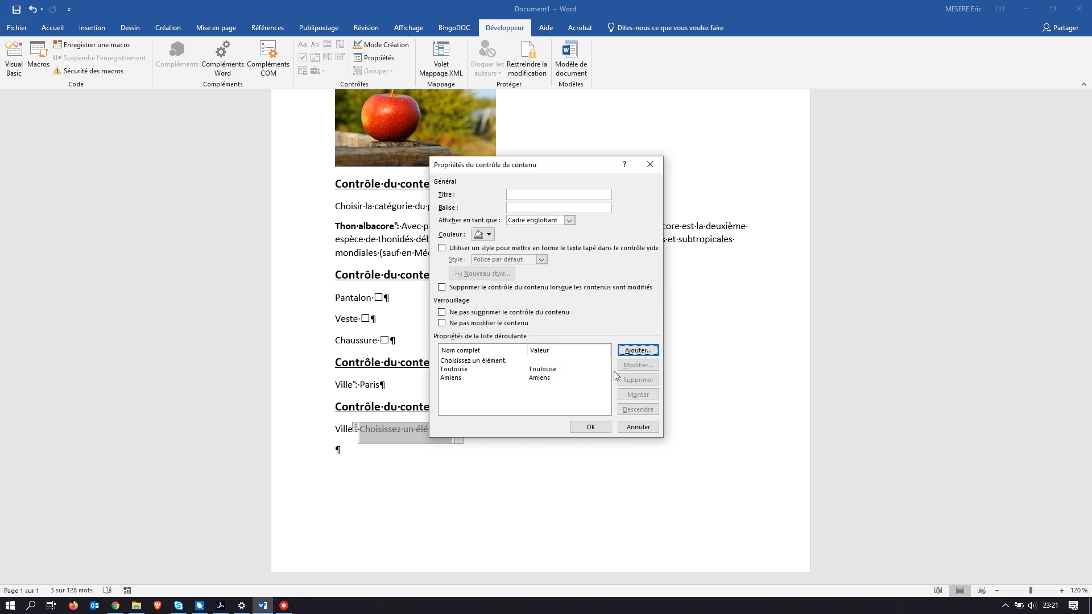
click(638, 350)
text(L)
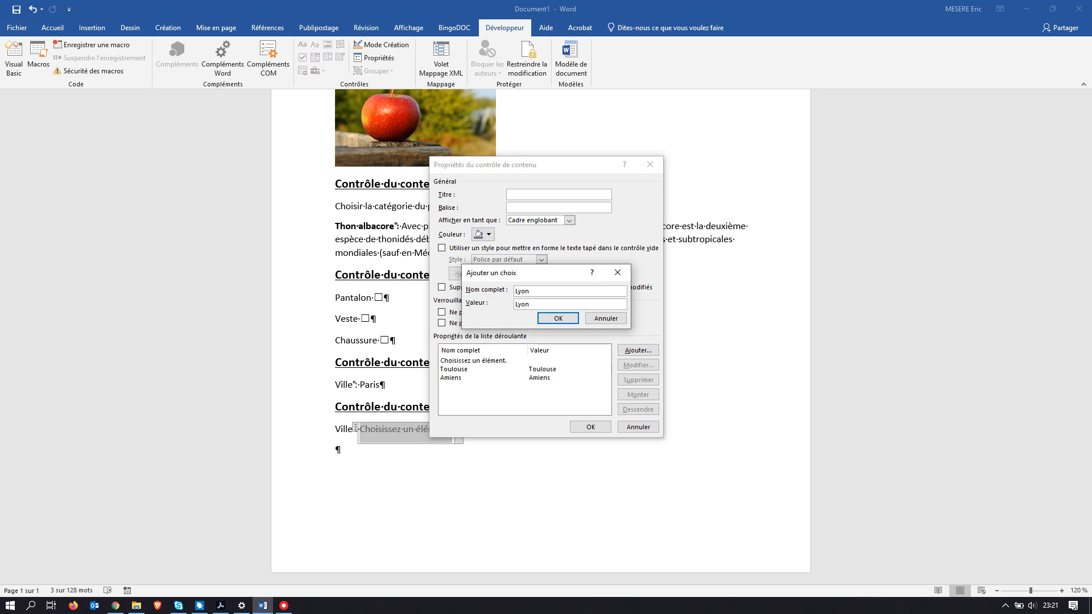
text(yon)
click(558, 318)
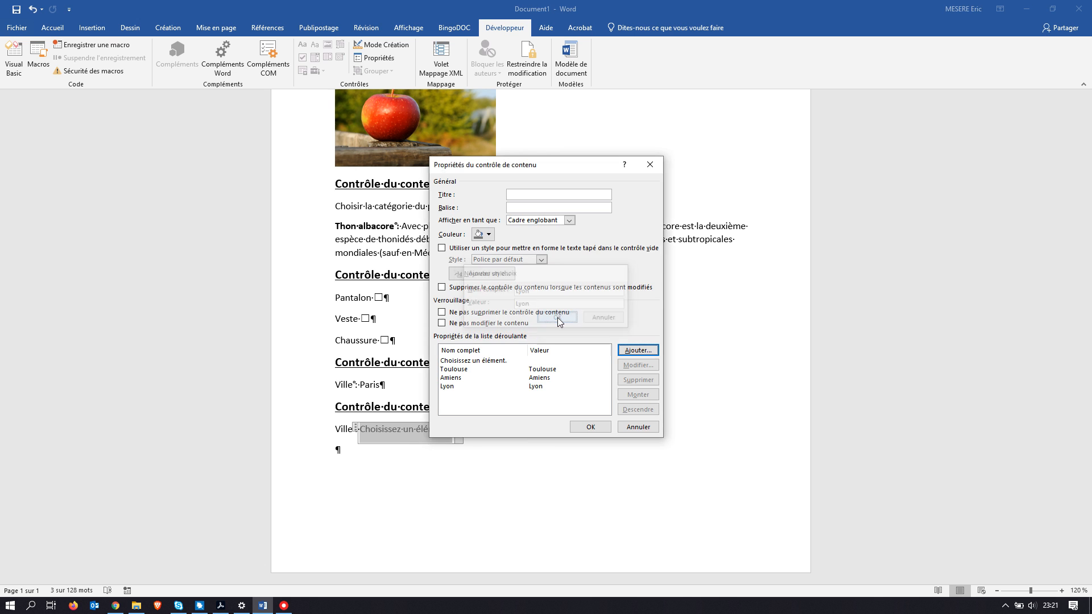
click(586, 428)
Choose Toulouse in the new Ville drop-down list
click(344, 451)
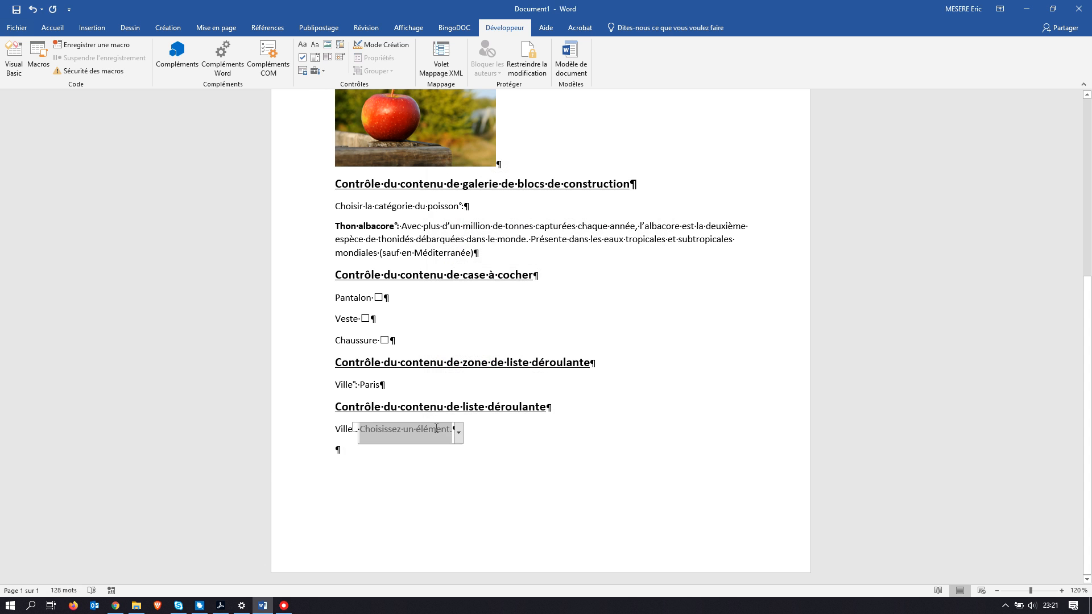
click(437, 428)
click(459, 434)
click(421, 456)
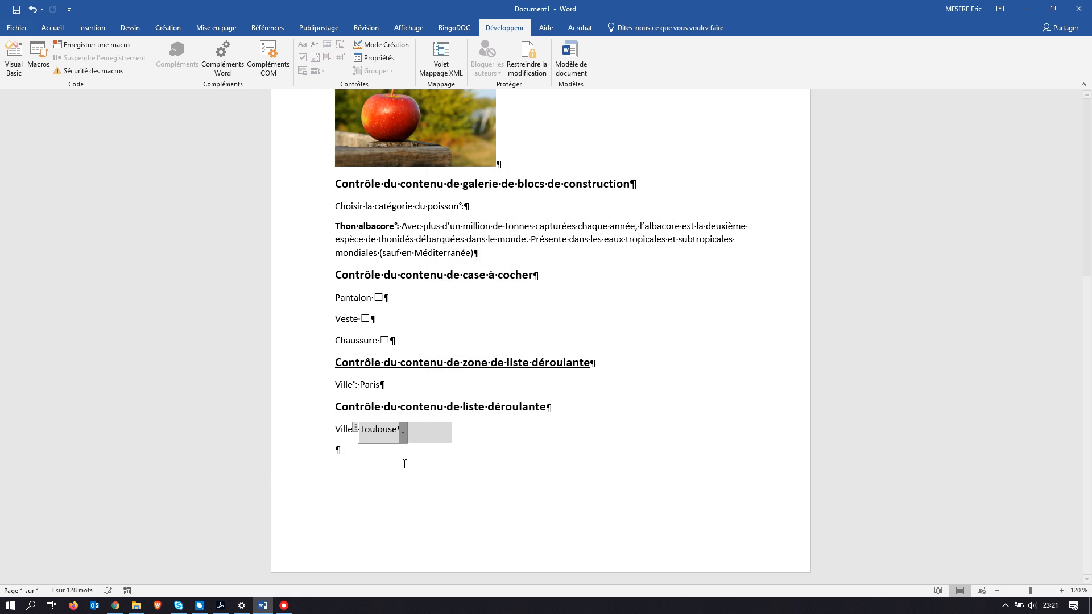
Change the choice in the last Ville drop-down list to Amiens
click(402, 433)
click(366, 464)
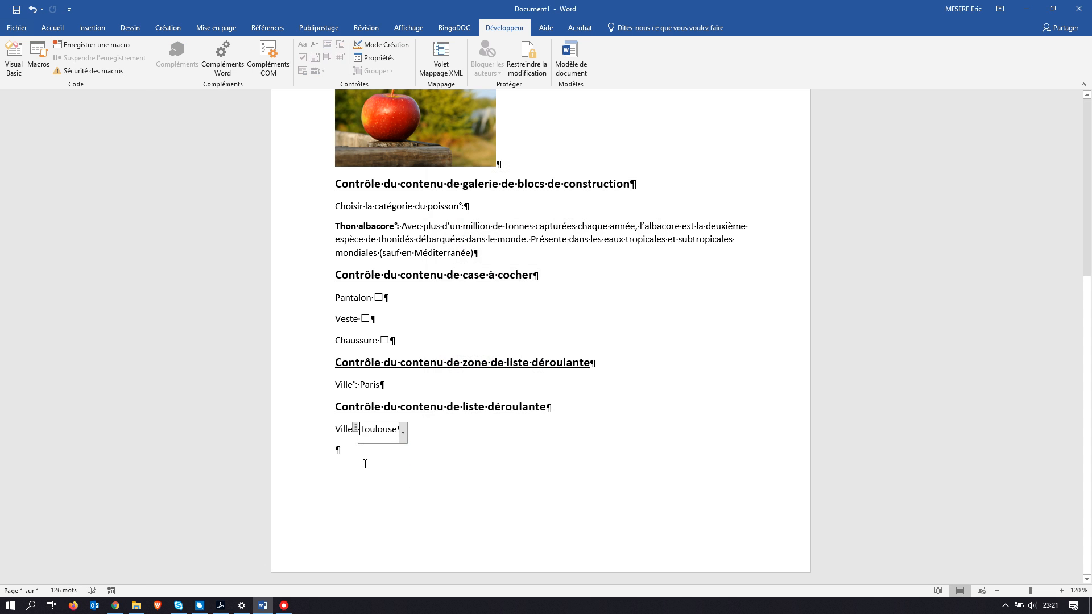
click(403, 433)
click(366, 471)
Try to delete the text Amiens inside the drop-down list control
click(373, 430)
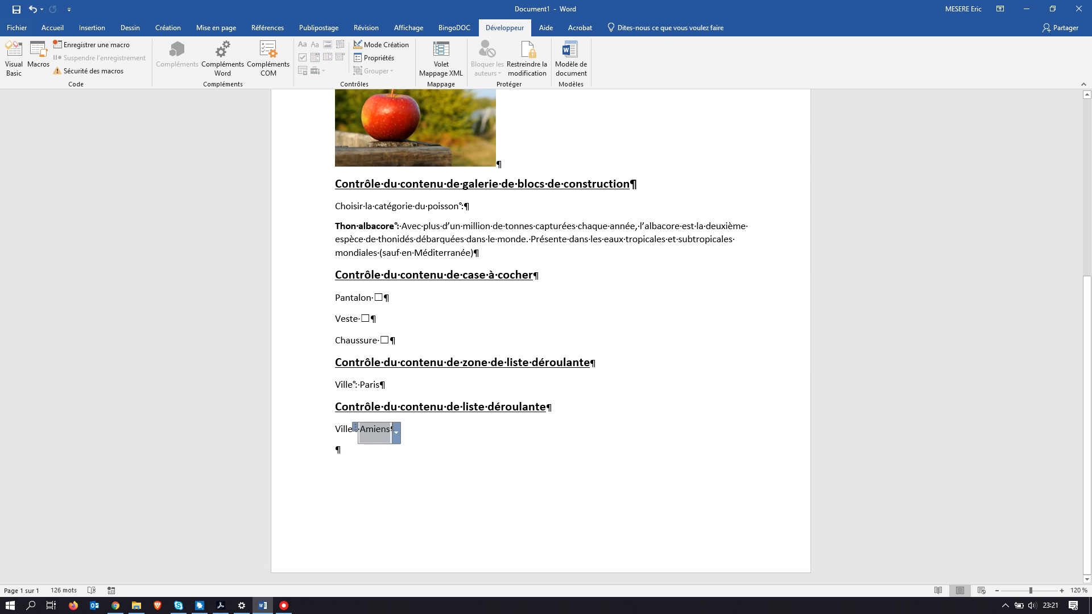
click(374, 431)
drag(360, 434, 389, 434)
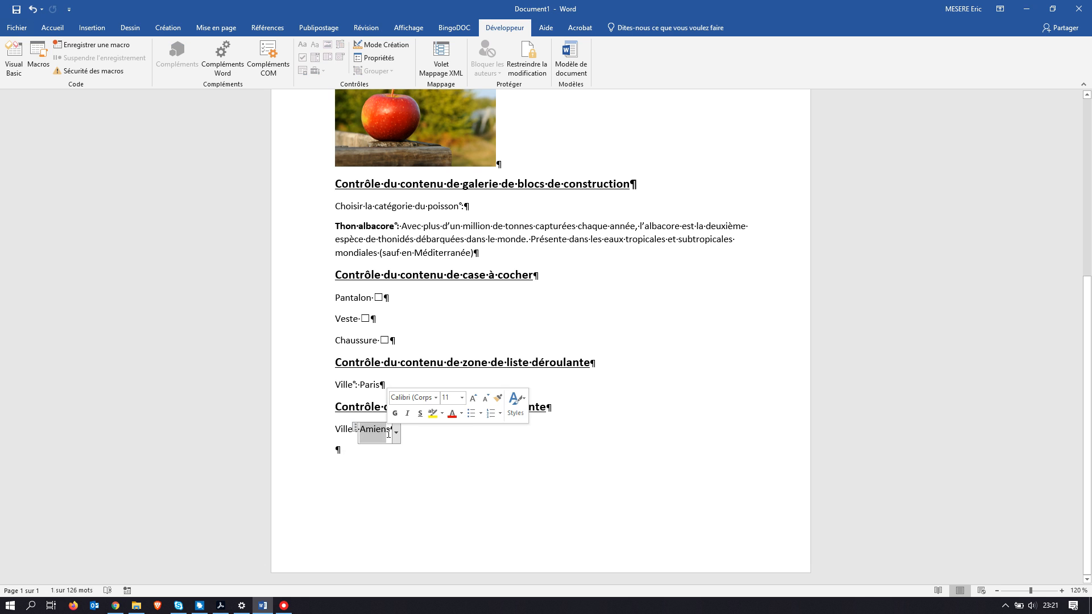
key(Delete)
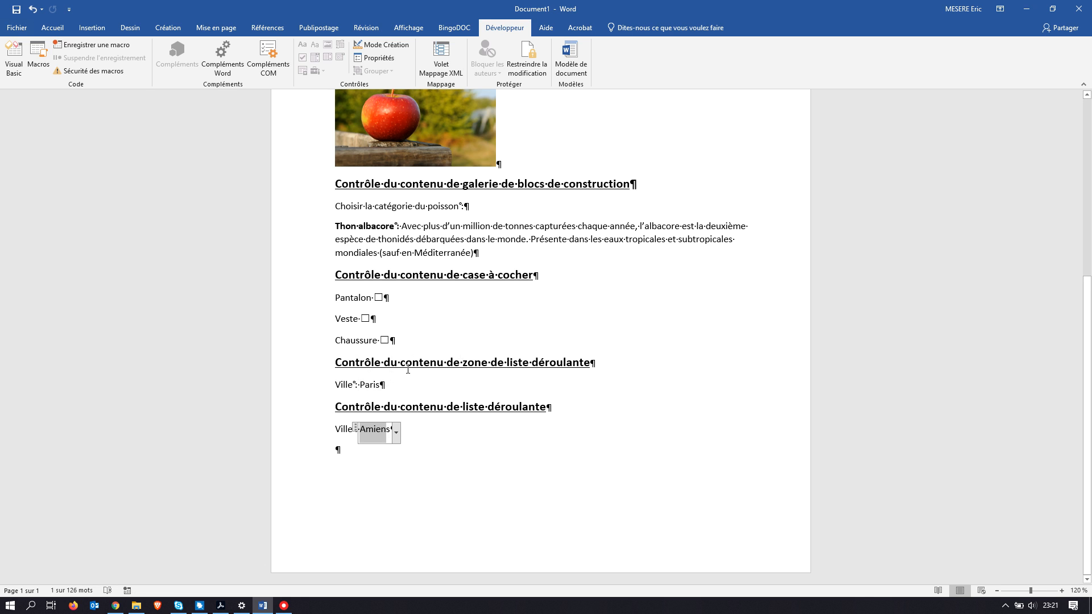
Add an empty paragraph at the document's end and paste a copy of the "Contrôle du contenu de liste déroulante" heading below the Amiens line
click(349, 447)
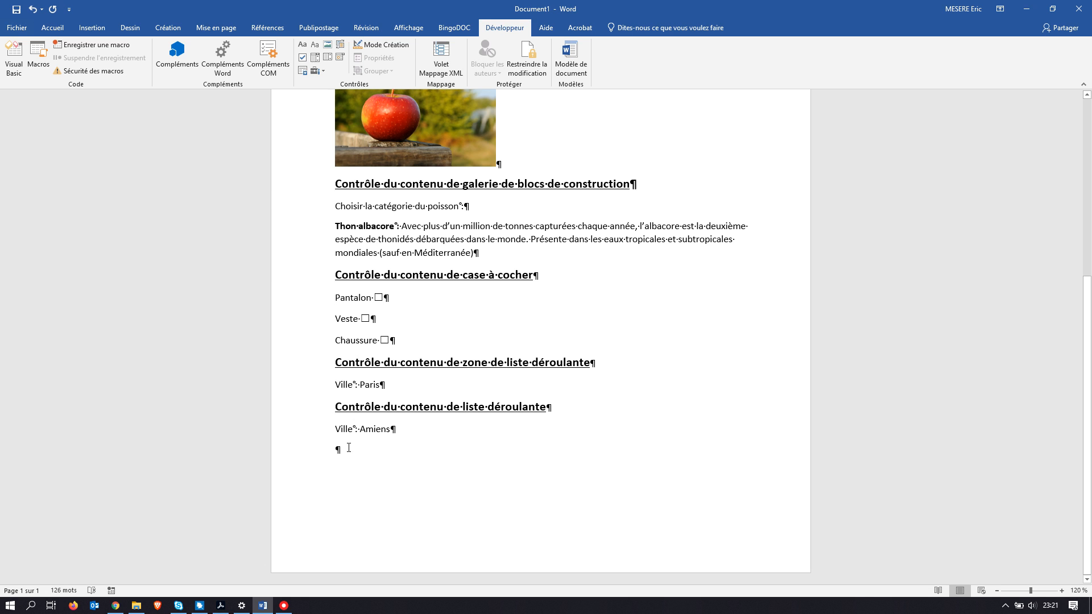
key(Return)
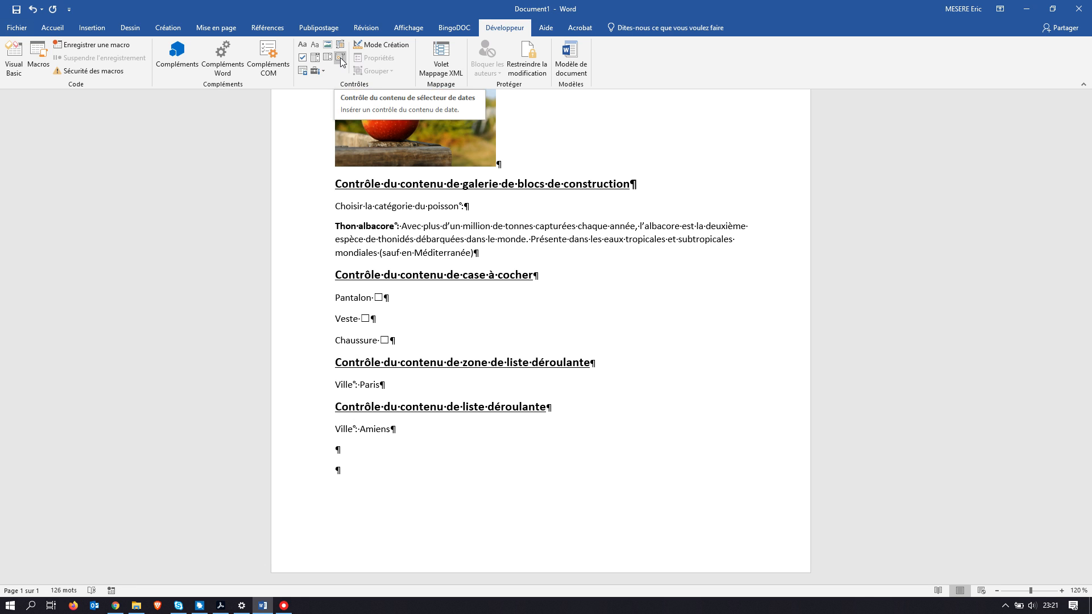
click(308, 412)
key(ctrl+c)
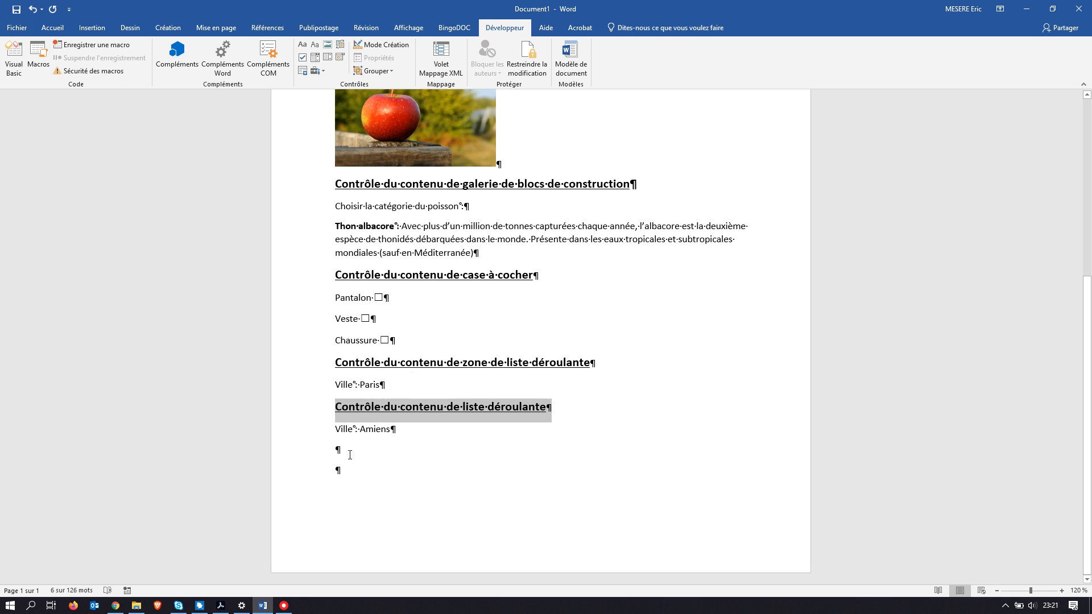
click(354, 449)
key(ctrl+v)
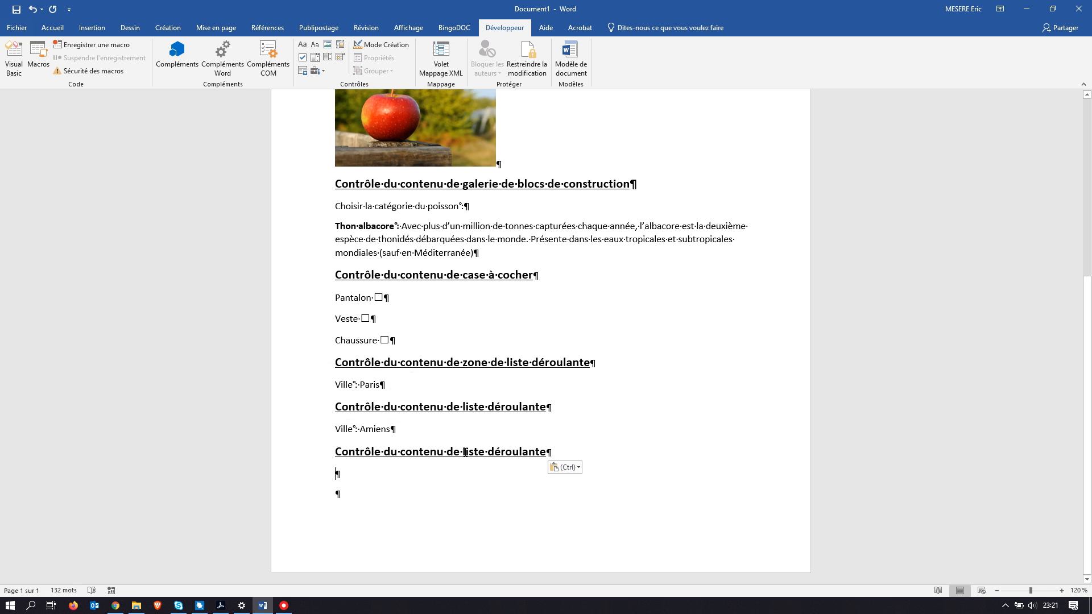
Reword the copied heading to "Contrôle du contenu de sélecteur de date"
drag(462, 454, 522, 455)
text(sé)
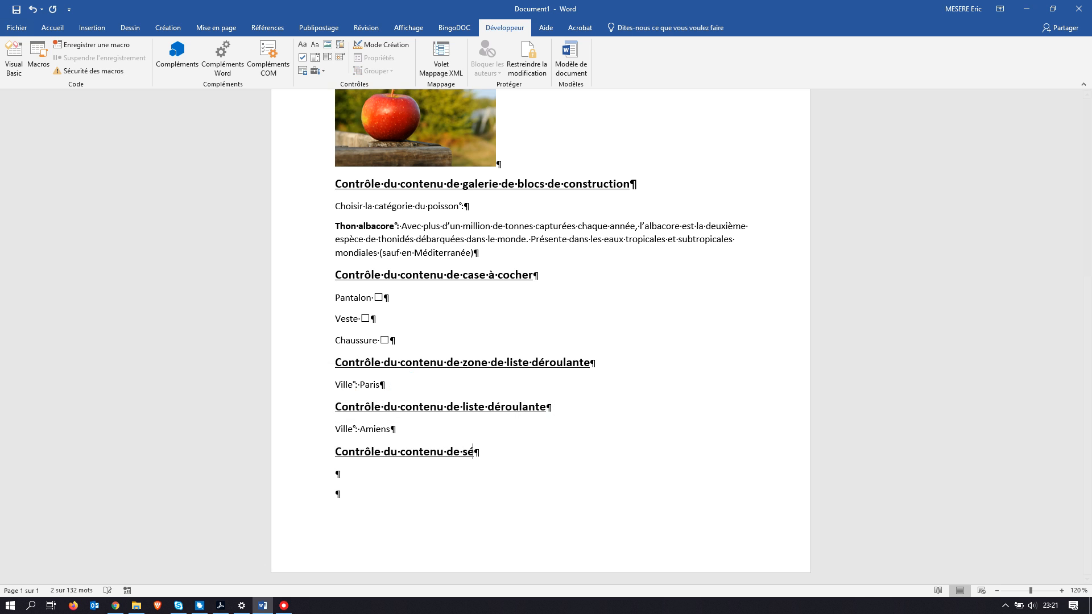
text(lecteur de date)
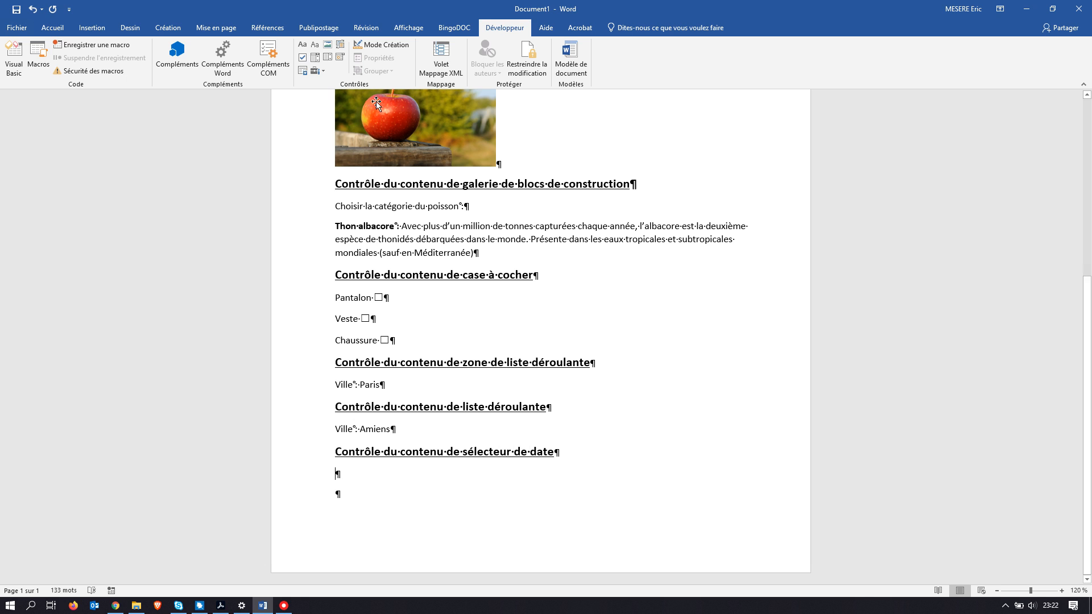
Insert a date picker content control beneath the date heading and choose 19 November 2020 in its calendar
click(340, 58)
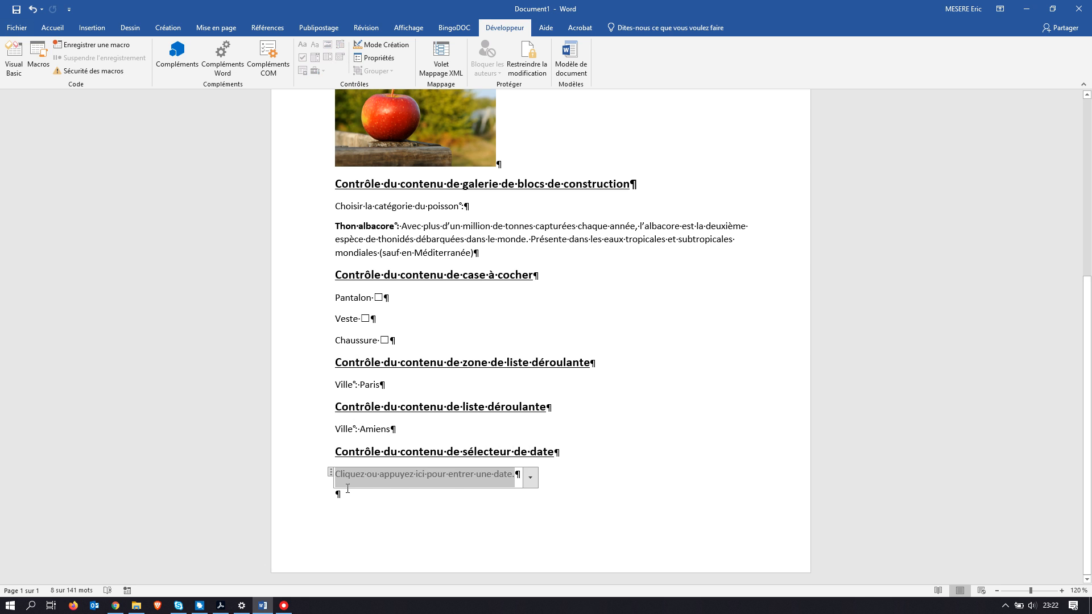
click(368, 496)
click(502, 476)
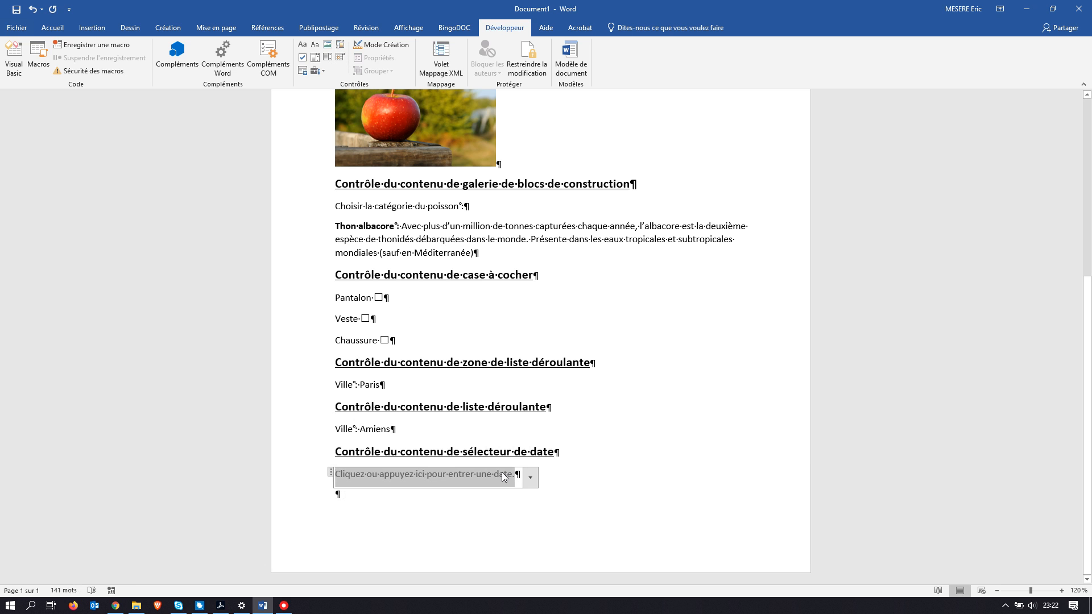
click(531, 476)
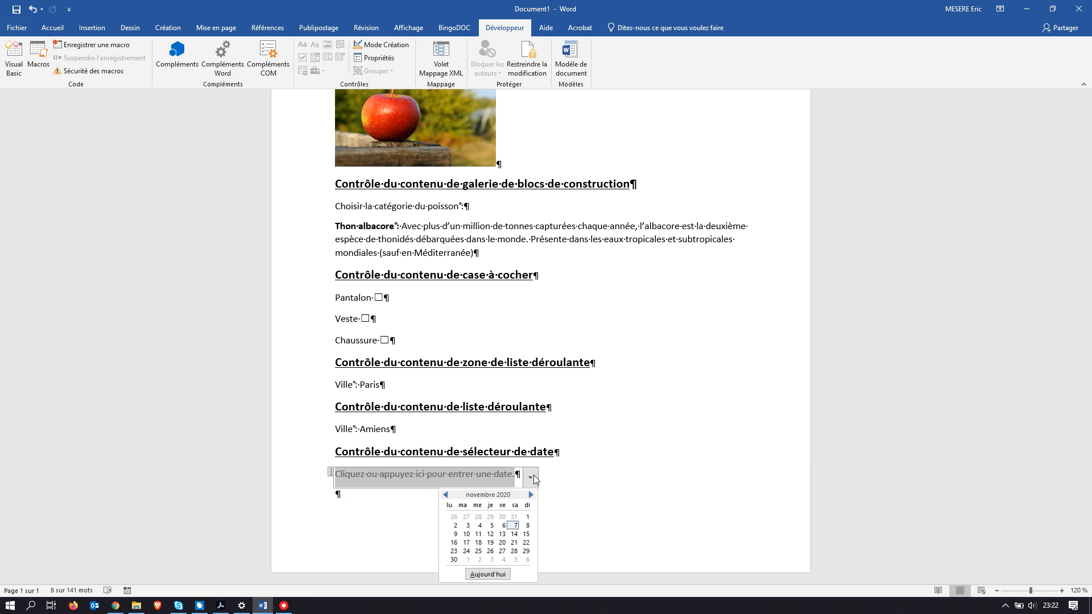
click(490, 543)
click(400, 480)
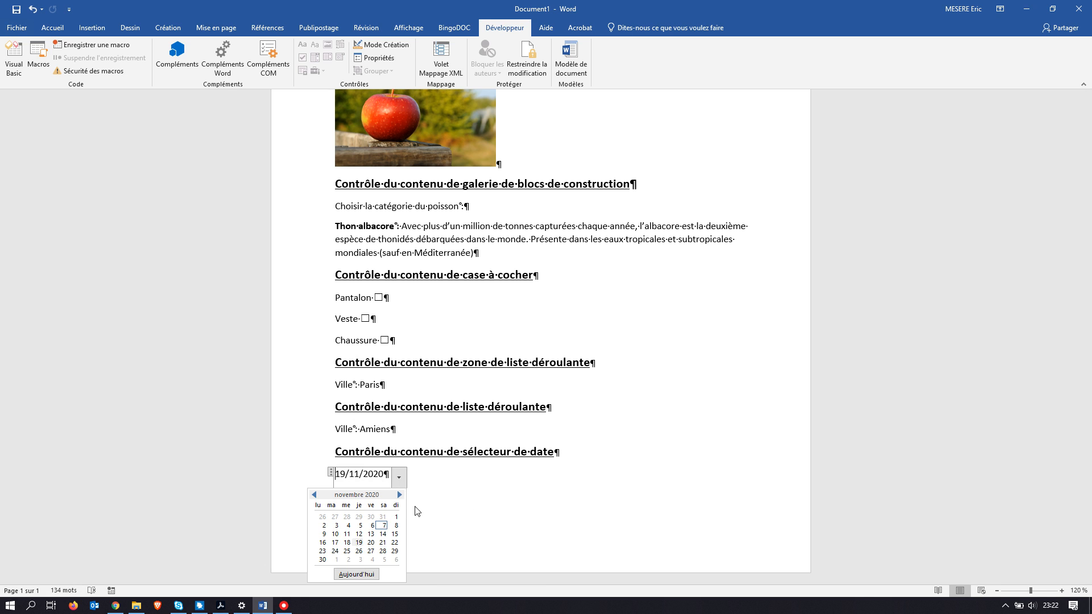
click(418, 511)
click(364, 493)
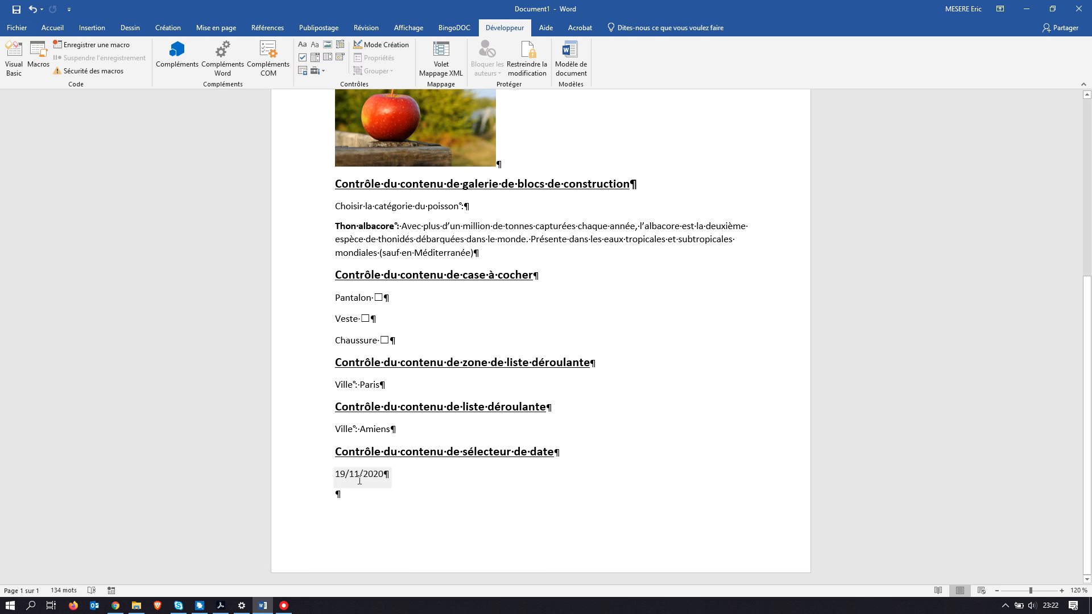
Set the date picker's display format to the full weekday and date style, dddd d MMMM yyyy
click(360, 482)
click(374, 57)
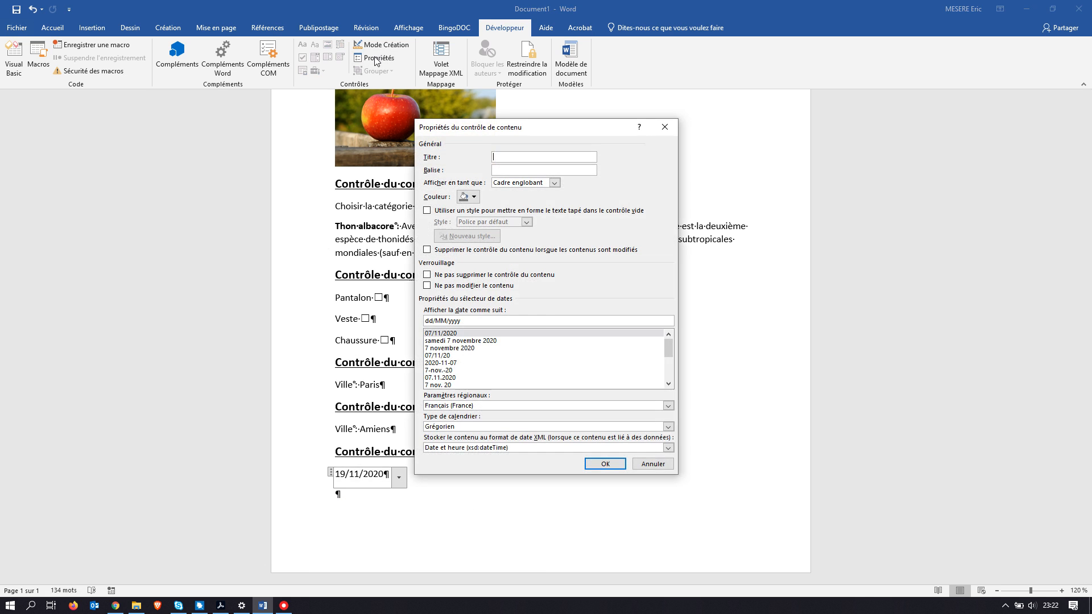
click(494, 341)
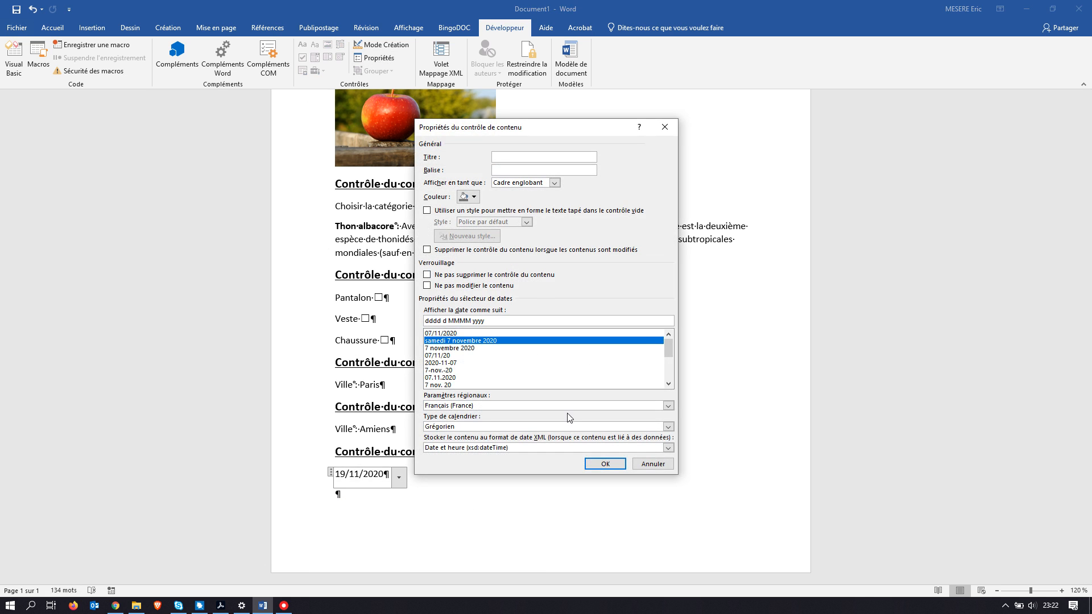
click(590, 465)
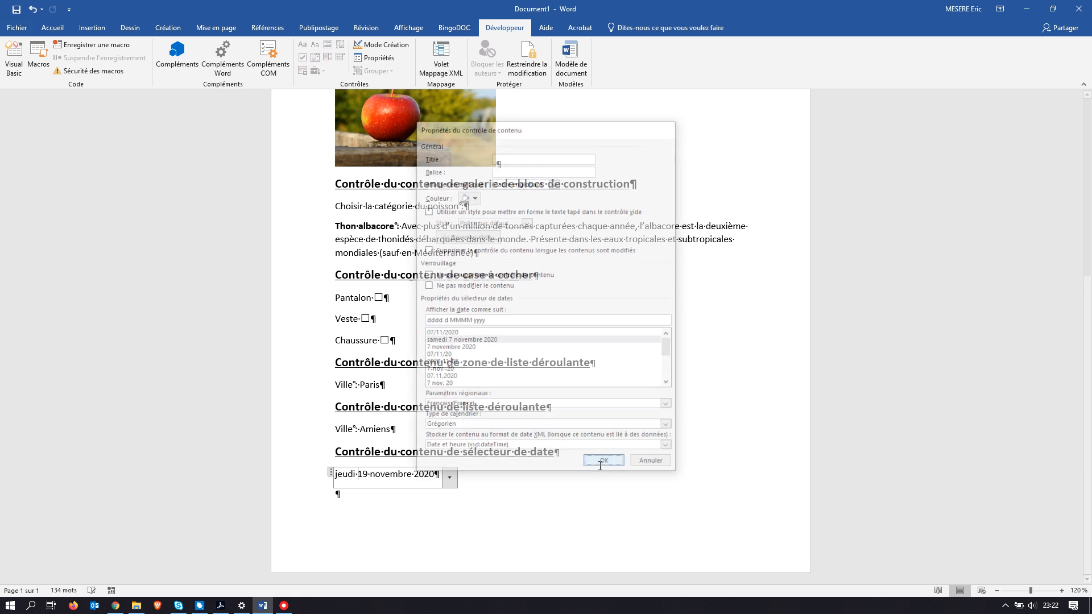
click(338, 493)
Change the date picker's date to Tuesday 17 November 2020
click(426, 473)
click(449, 477)
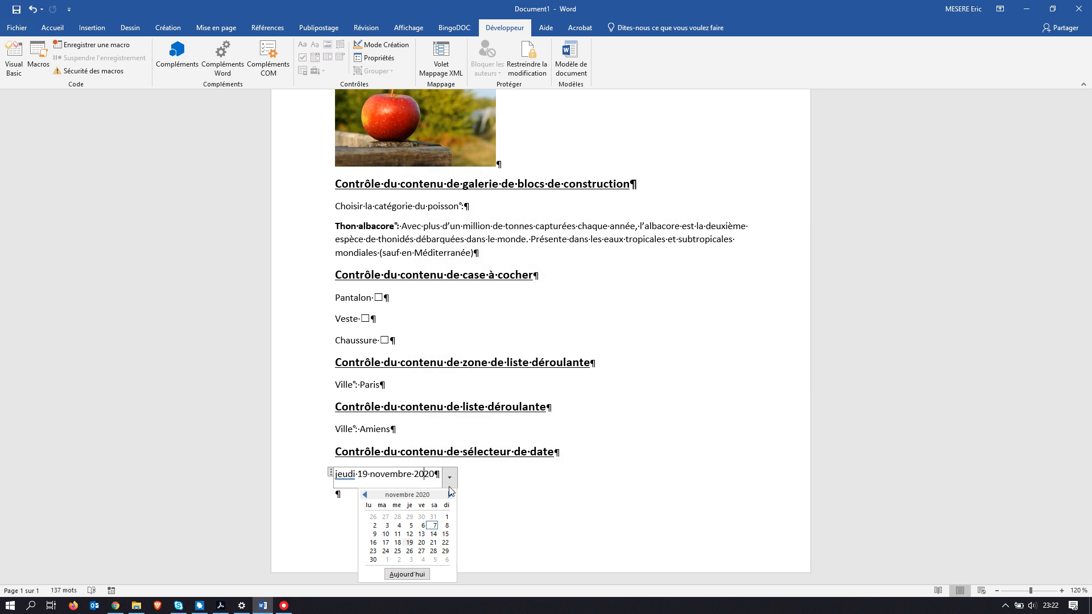
click(386, 542)
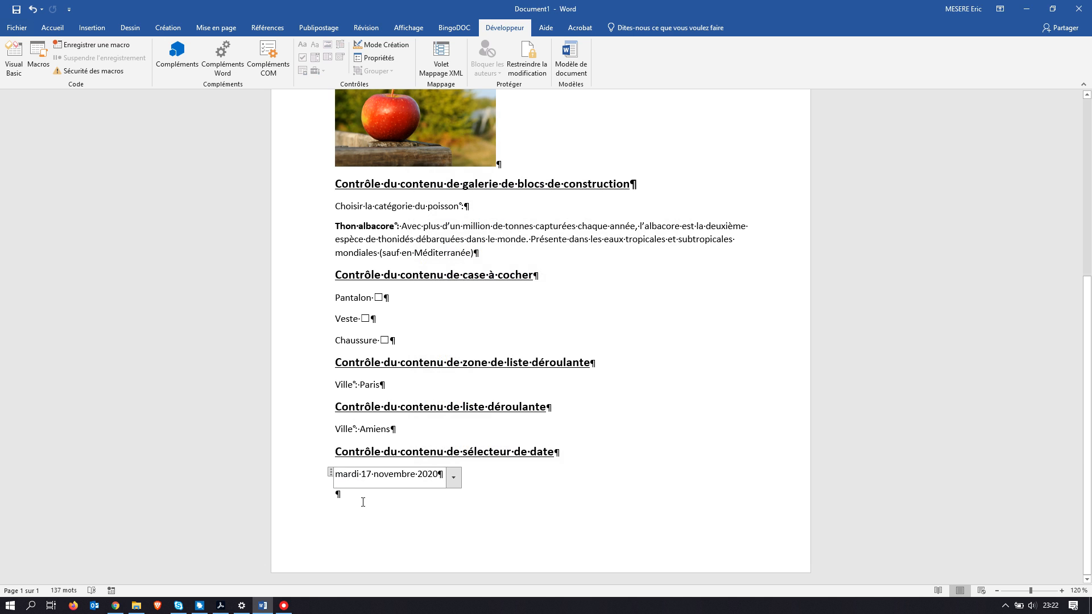
click(362, 500)
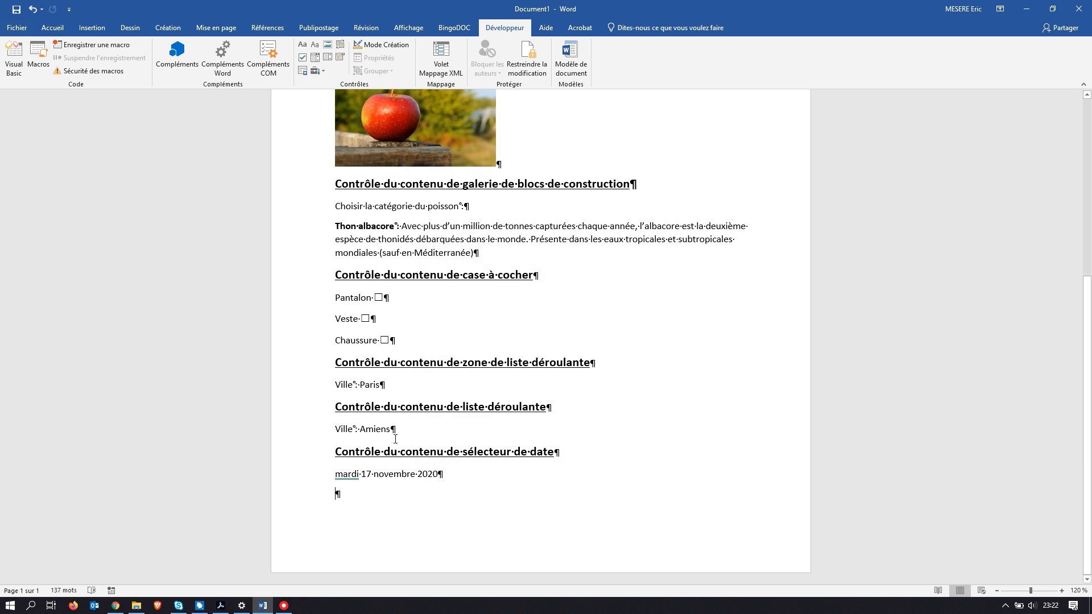
Add empty paragraphs after the date and insert a repeating section content control at the start of the second page
key(Return)
key(Return)
key(Return)
key(Return)
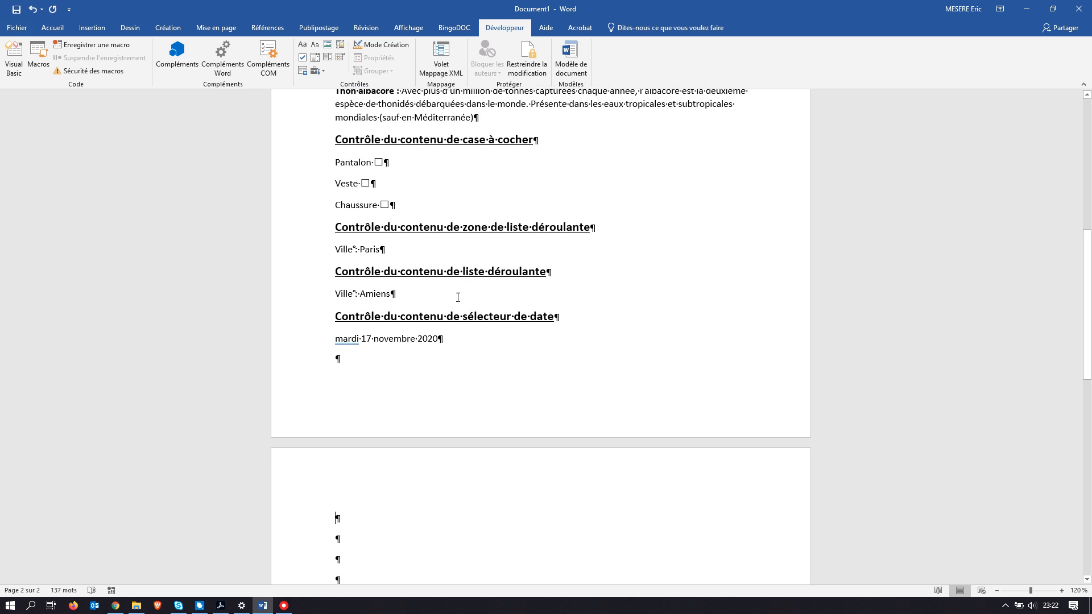
click(303, 72)
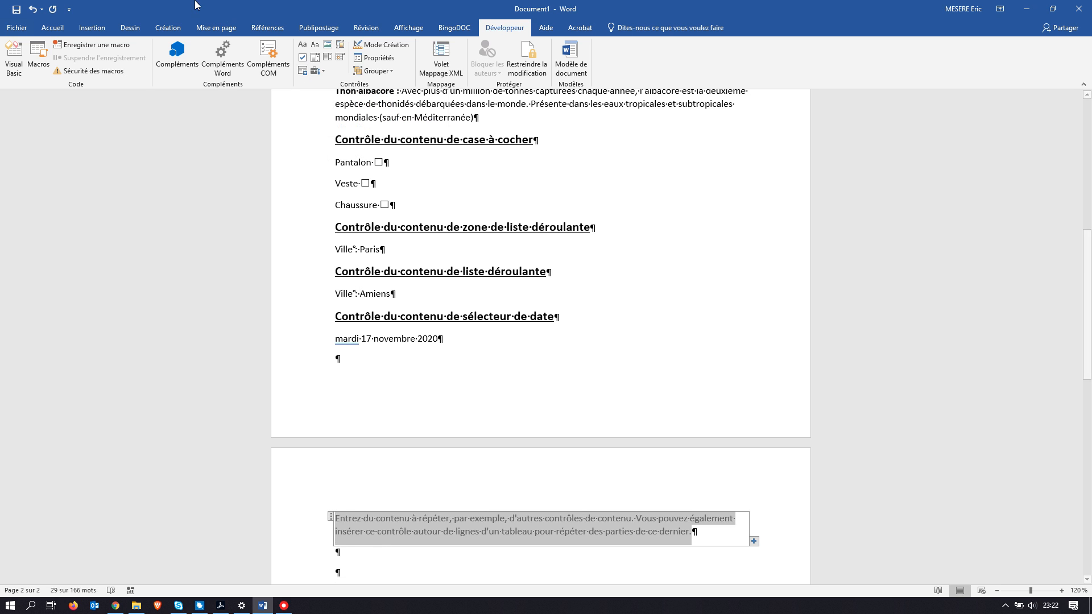
Undo the repeating section insertion and add the heading "Contrôle du contenu répétitif" on the second page from a copy of the date picker heading
click(32, 10)
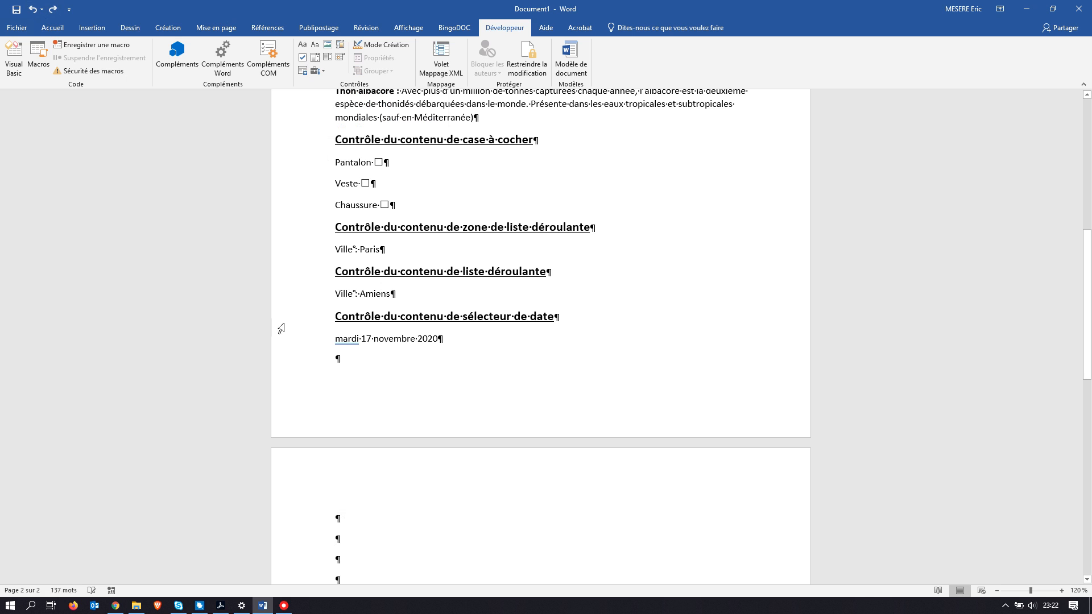
click(317, 323)
key(ctrl+c)
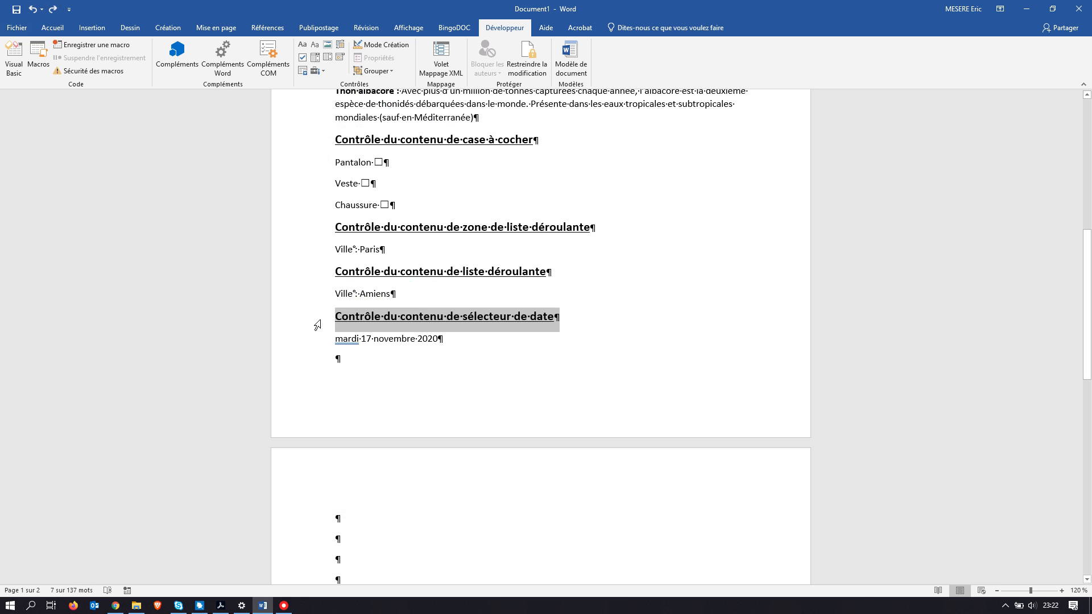
click(347, 519)
key(ctrl+v)
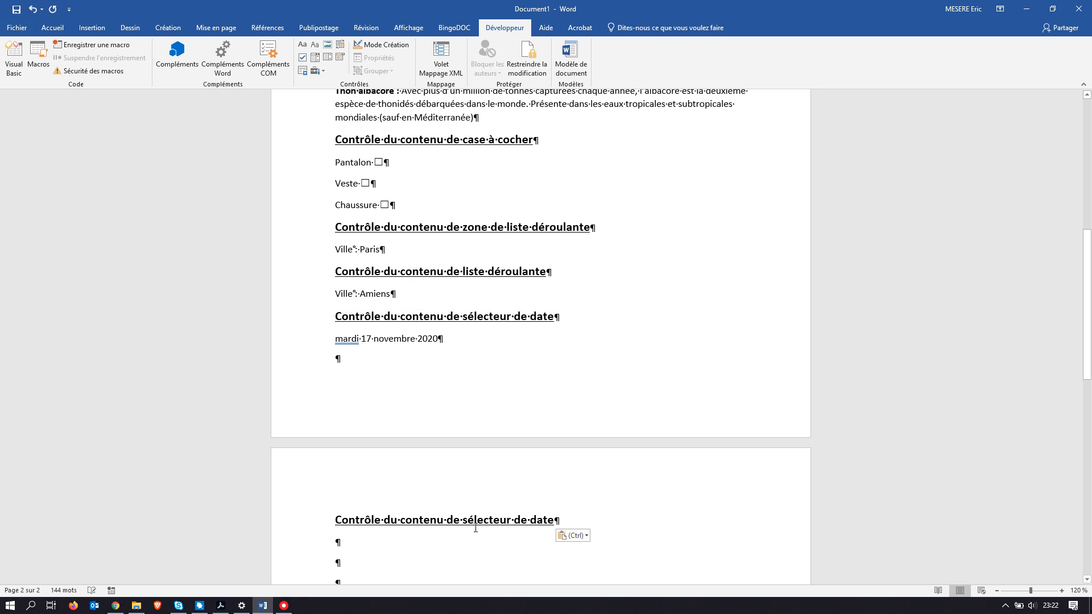
drag(448, 520, 543, 519)
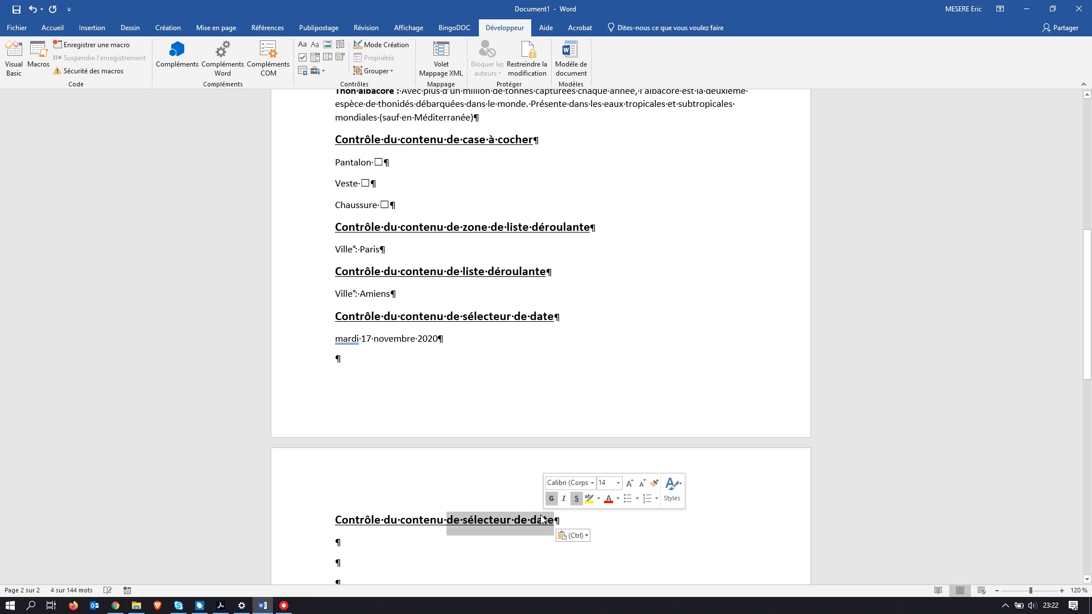
text(répétitif)
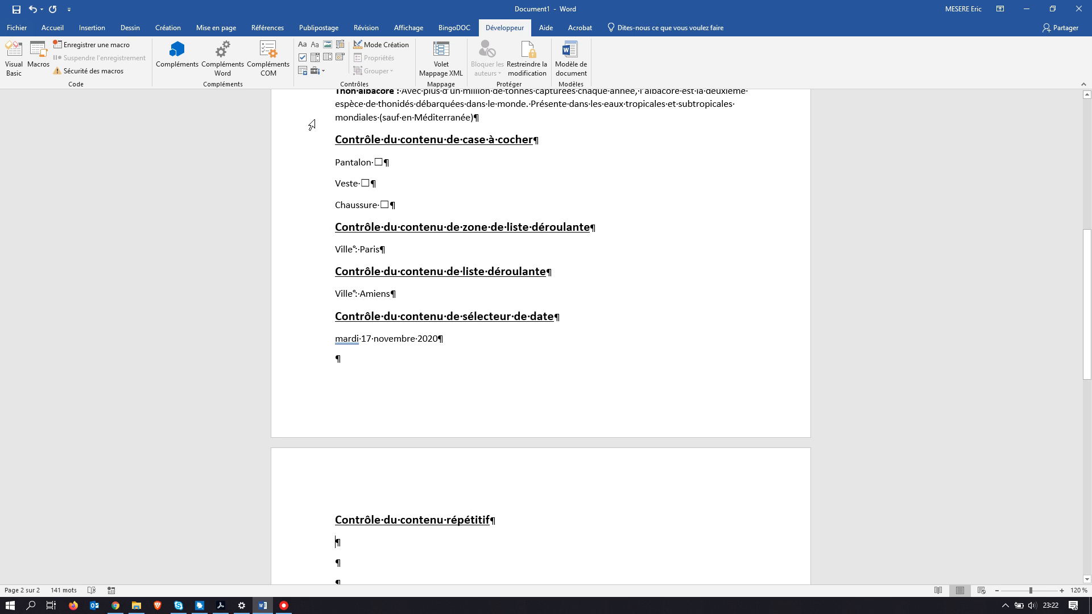
Insert a repeating section content control beneath the new heading and replace its placeholder with the label "Produit :"
click(303, 73)
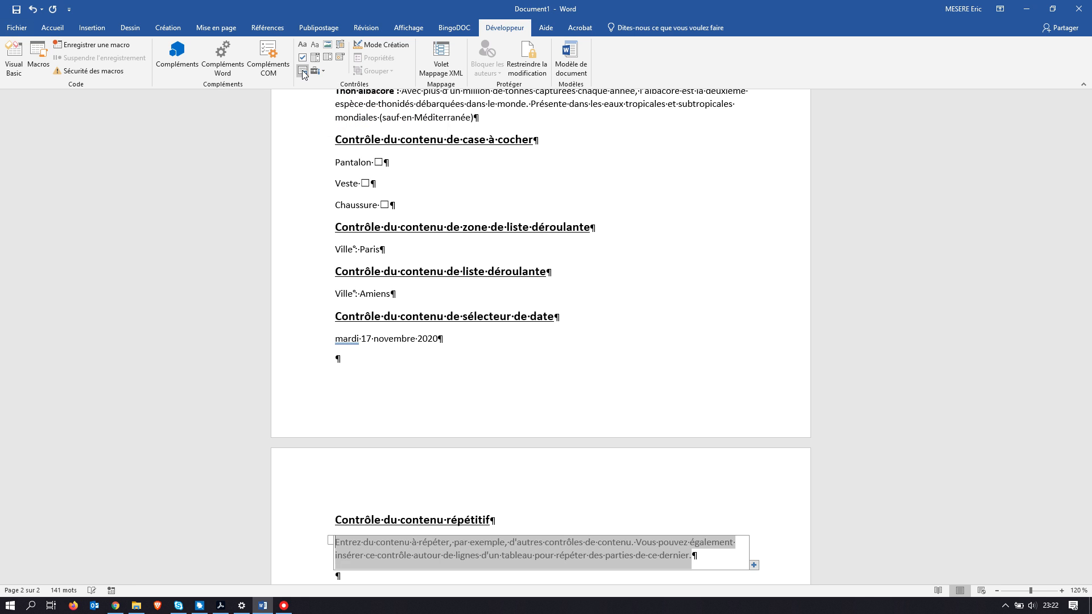
scroll(583, 477, down, 2)
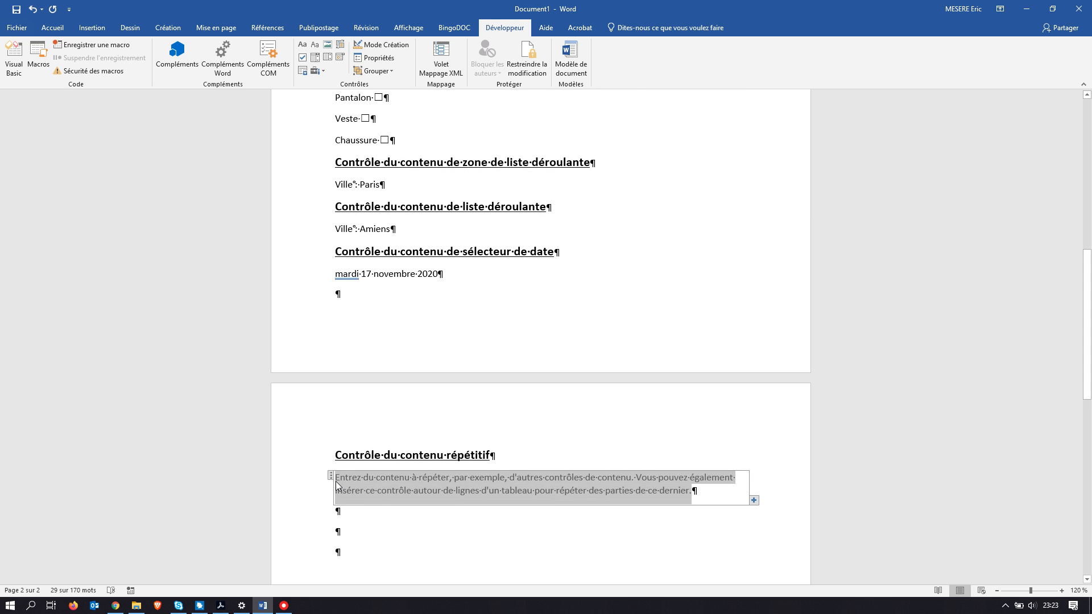
click(345, 511)
click(368, 487)
text(Pro)
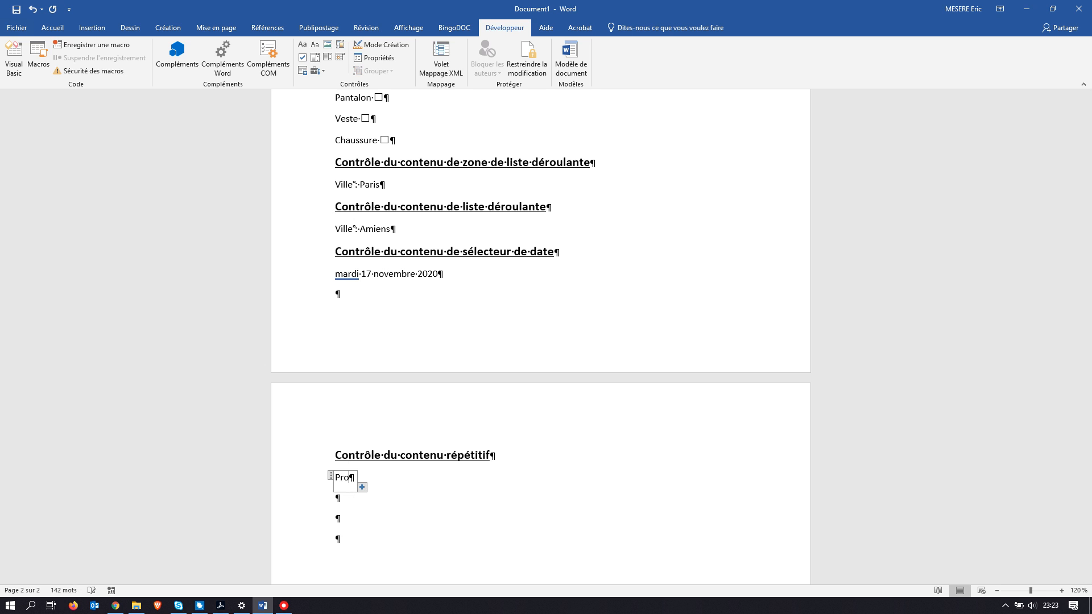
text(duit :)
scroll(356, 481, up, 1)
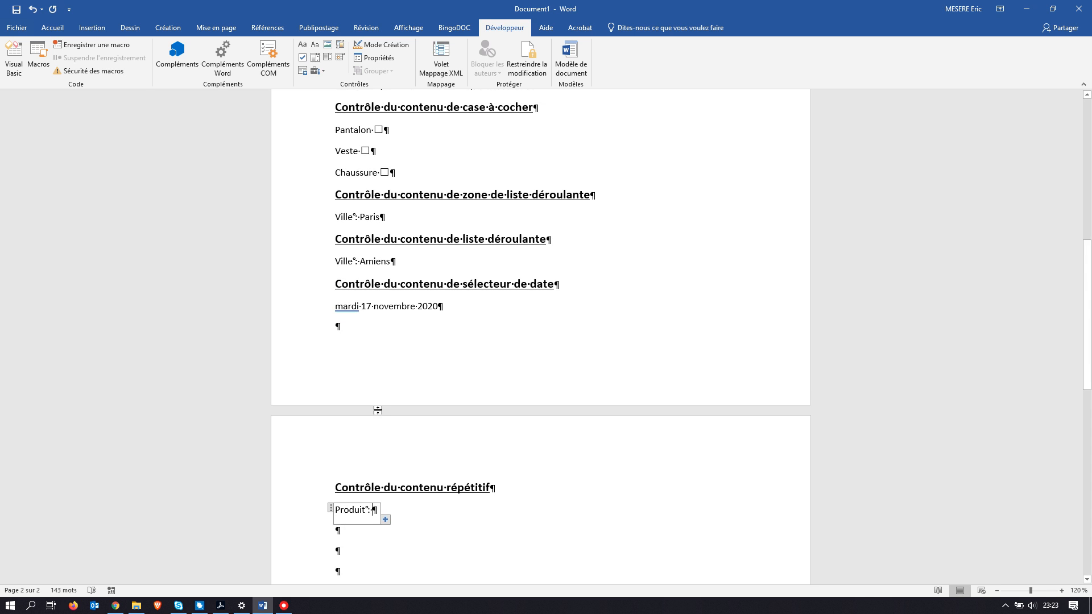
Insert a rich text content control after the "Produit :" label, keeping its placeholder text intact
click(304, 46)
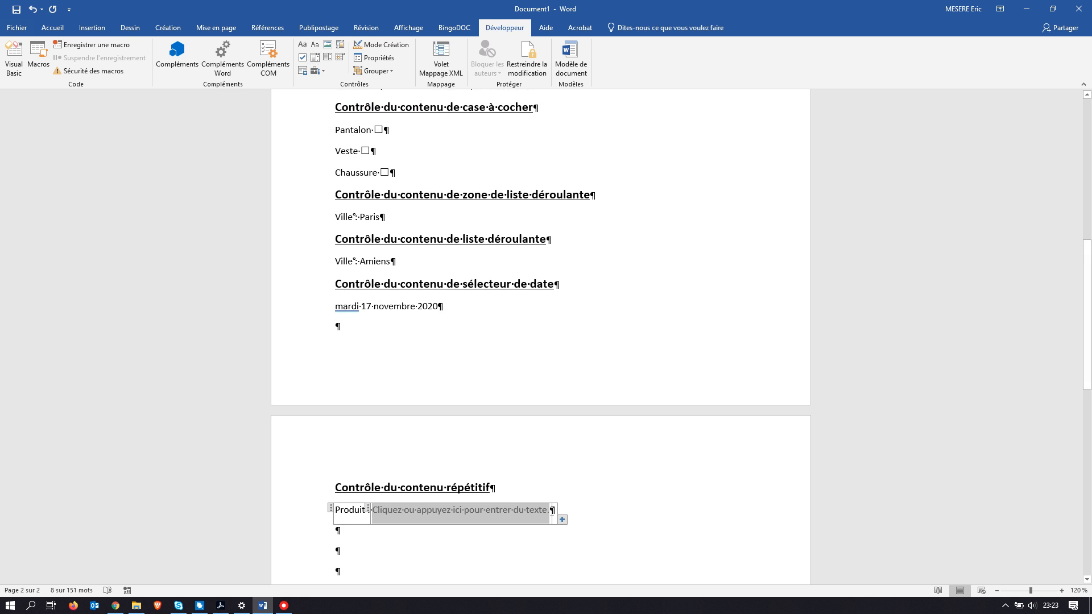
key(ctrl+z)
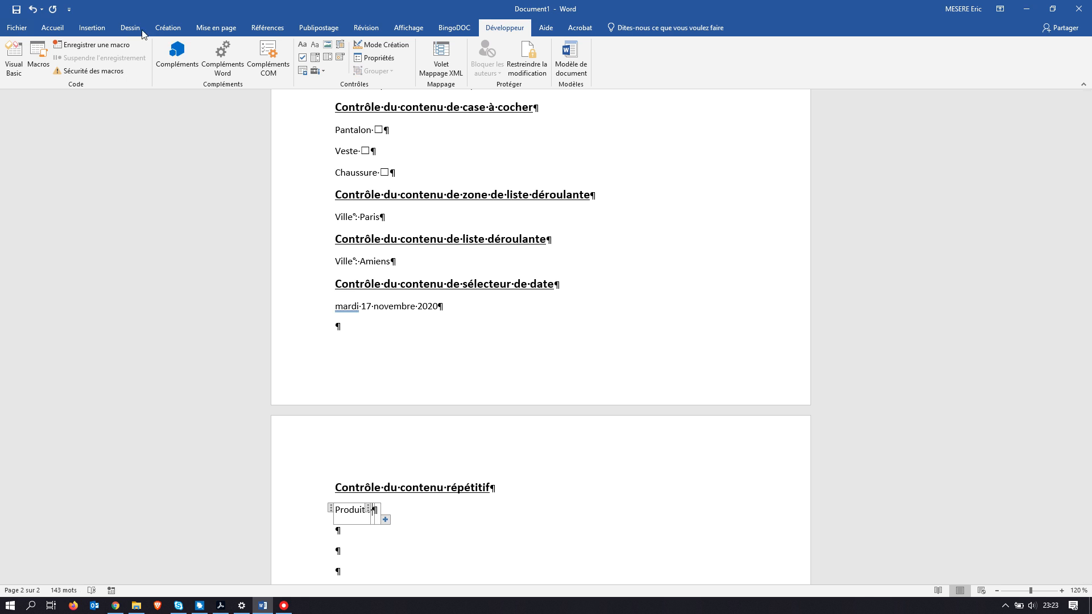
click(32, 9)
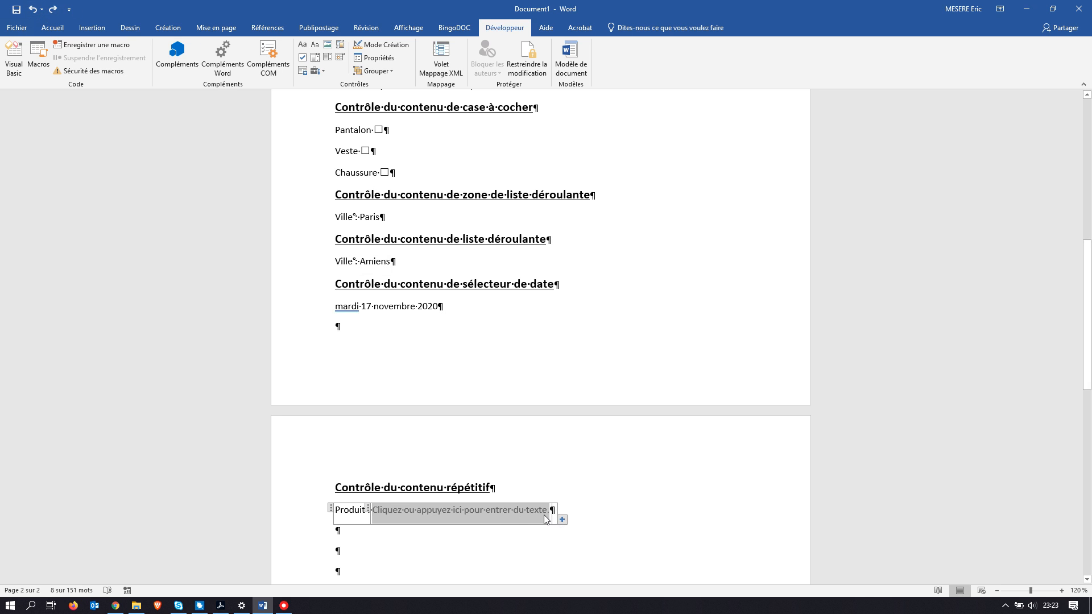
key(Right)
key(Left)
key(Right)
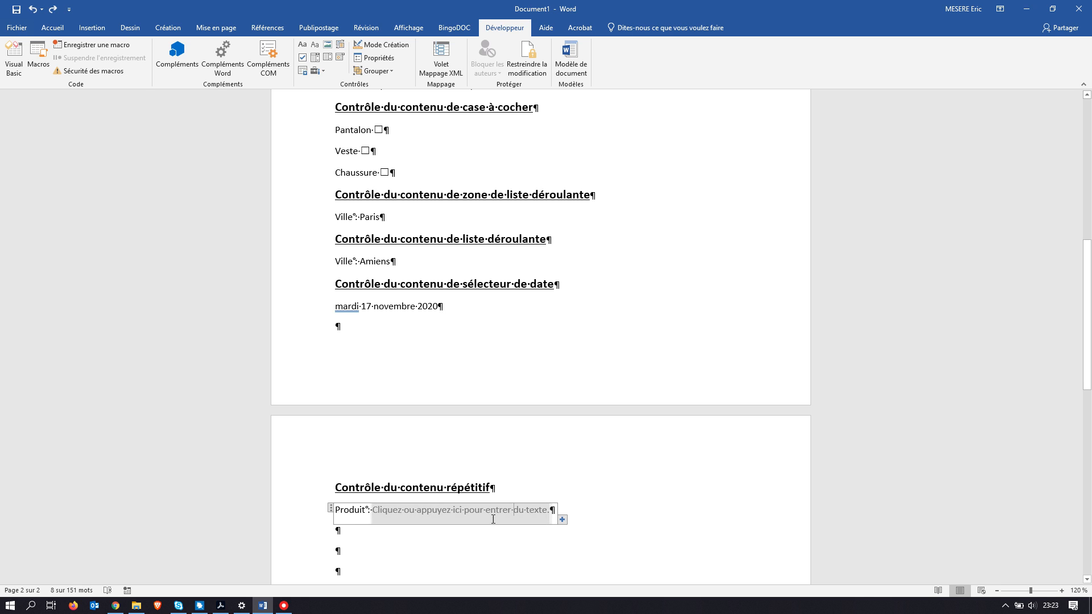
Add a second line "Date d'achat :" inside the repeating section, followed by a date picker content control
key(Return)
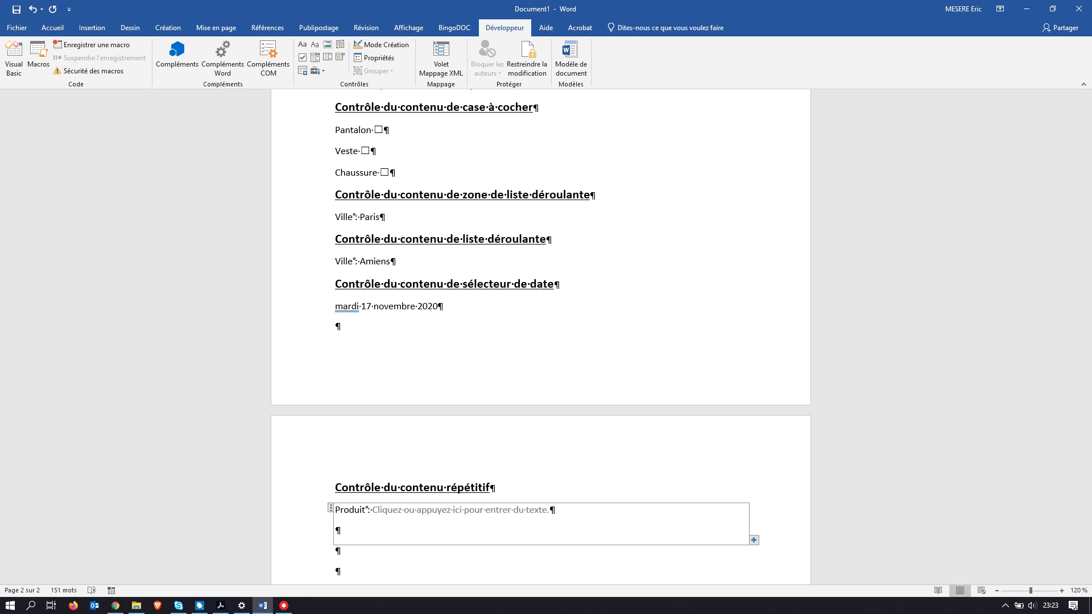
text(Dated')
key(BackSpace)
key(BackSpace)
text(d'ac)
text(hat :)
click(340, 59)
click(359, 554)
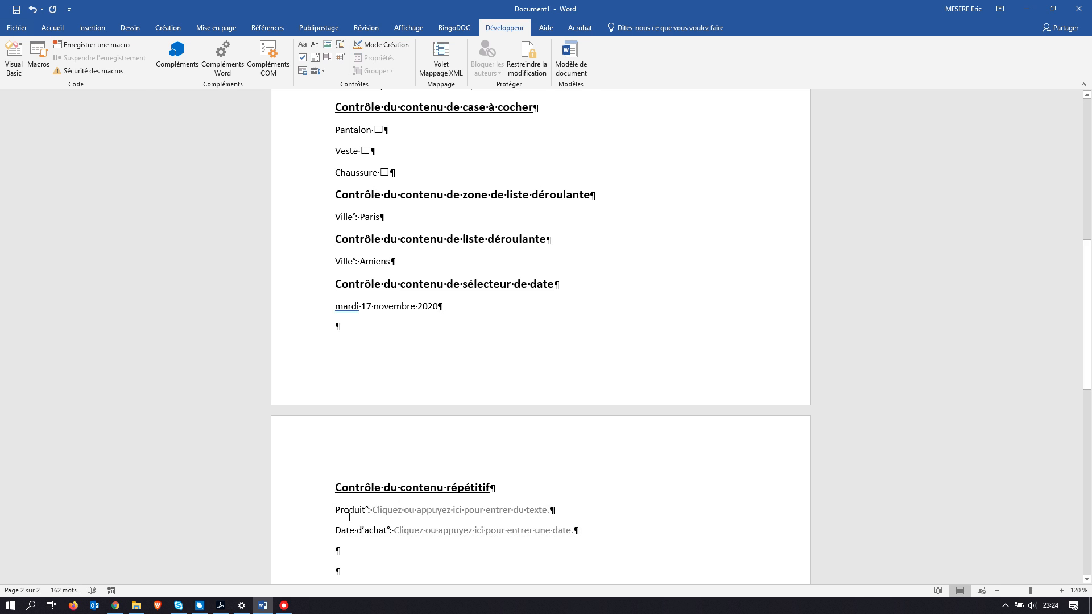
Fill in the first item with the product Chaise and the purchase date 02/11/2020
click(395, 511)
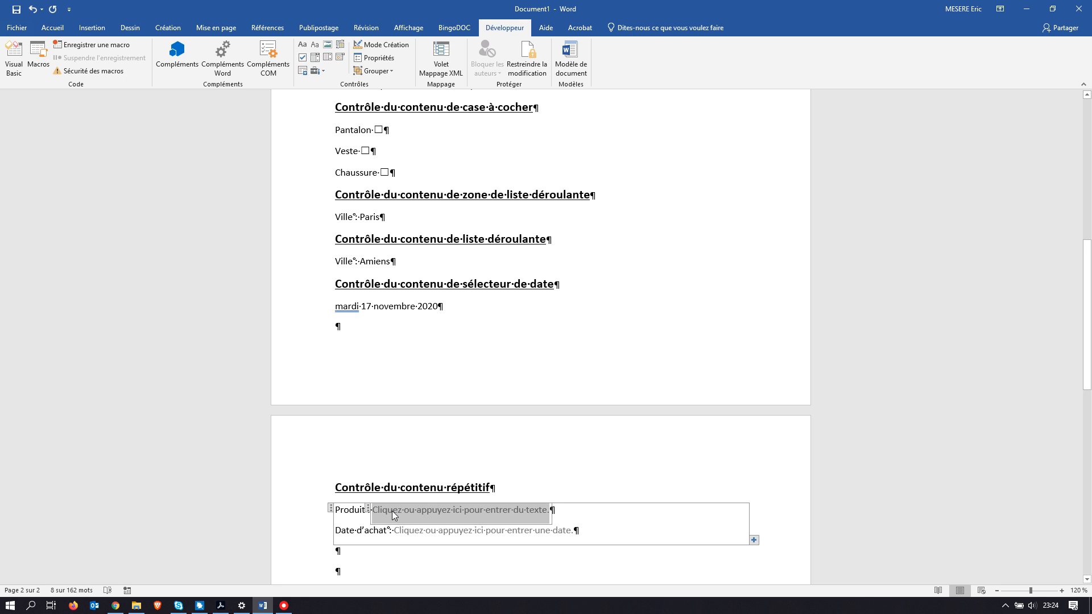
text(Chaise)
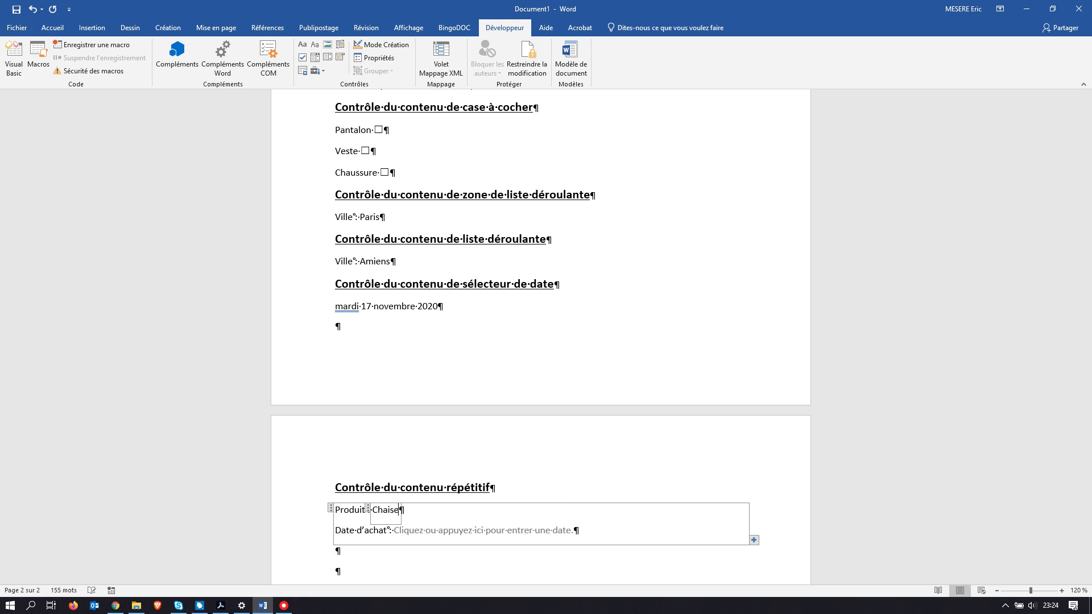
click(408, 531)
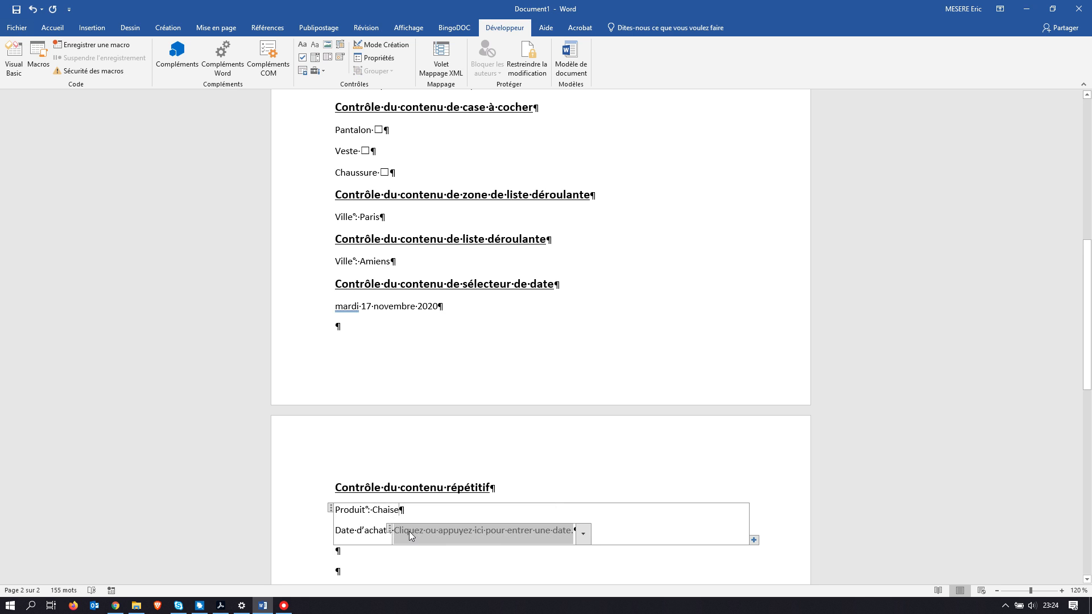
click(584, 534)
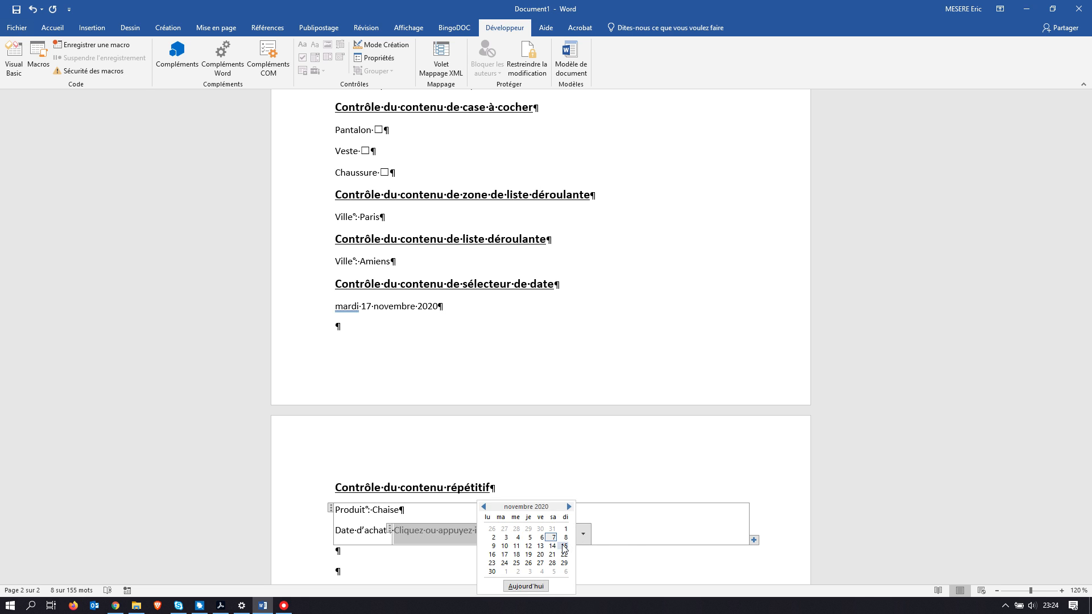
click(494, 537)
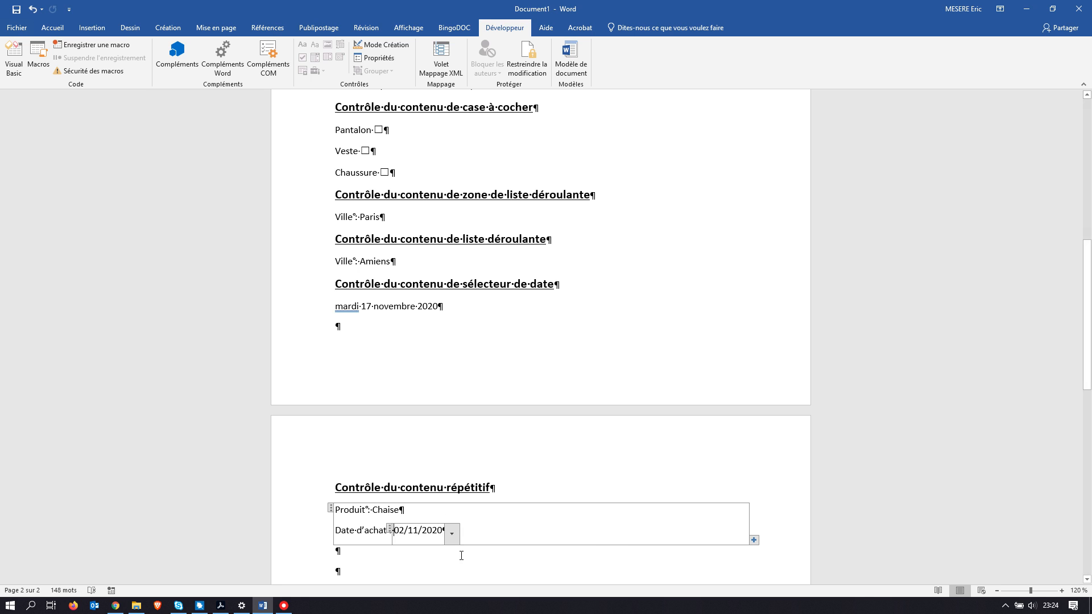
Add a second item to the repeating section and fill in the product Chaise with purchase date 03/11/2020
click(754, 540)
scroll(760, 538, down, 3)
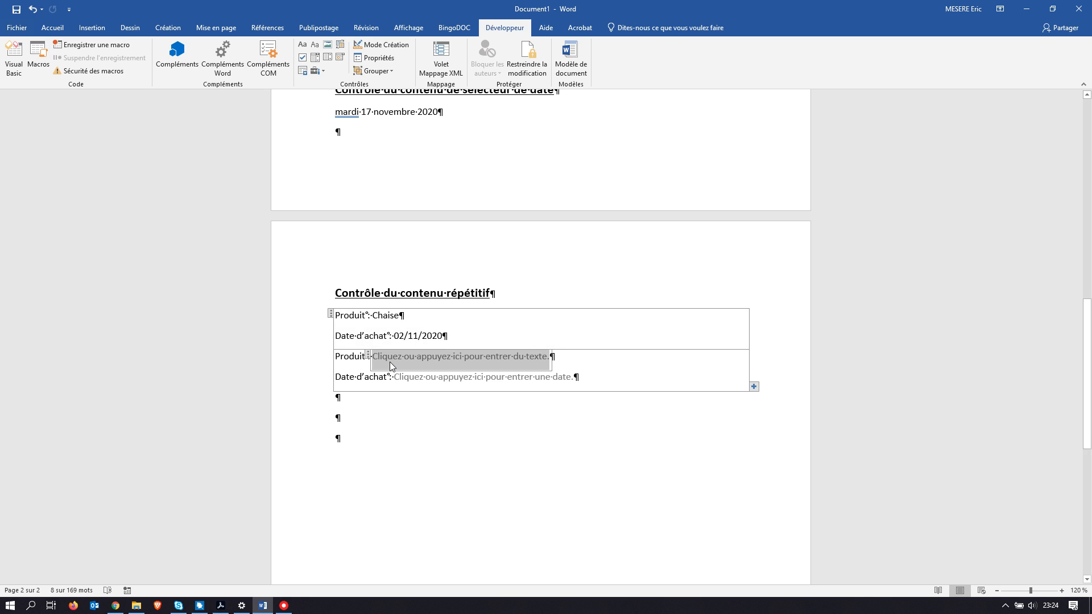
text(Chaise)
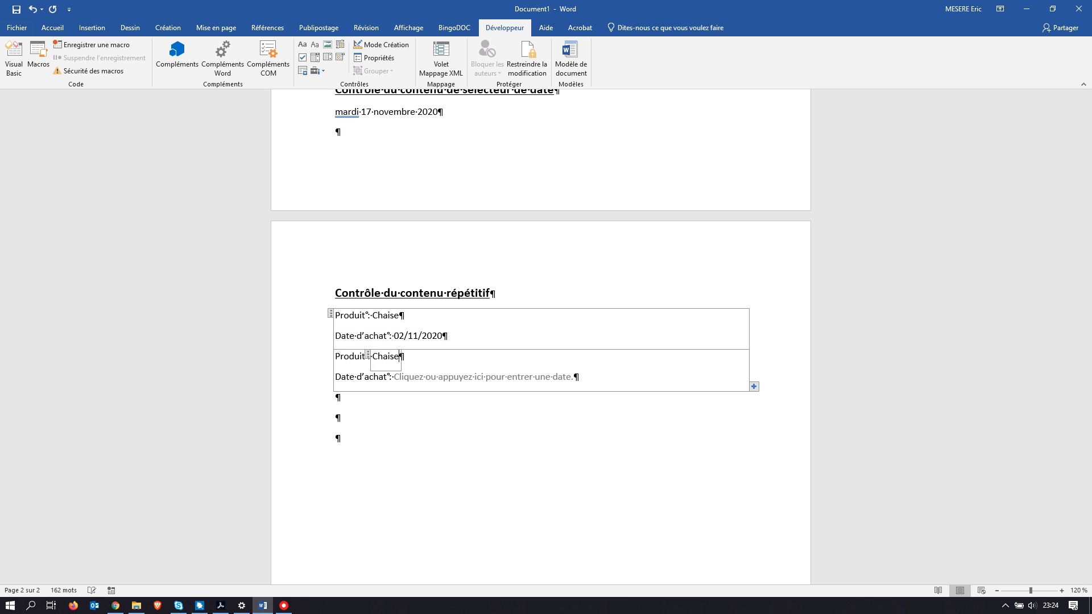
click(573, 378)
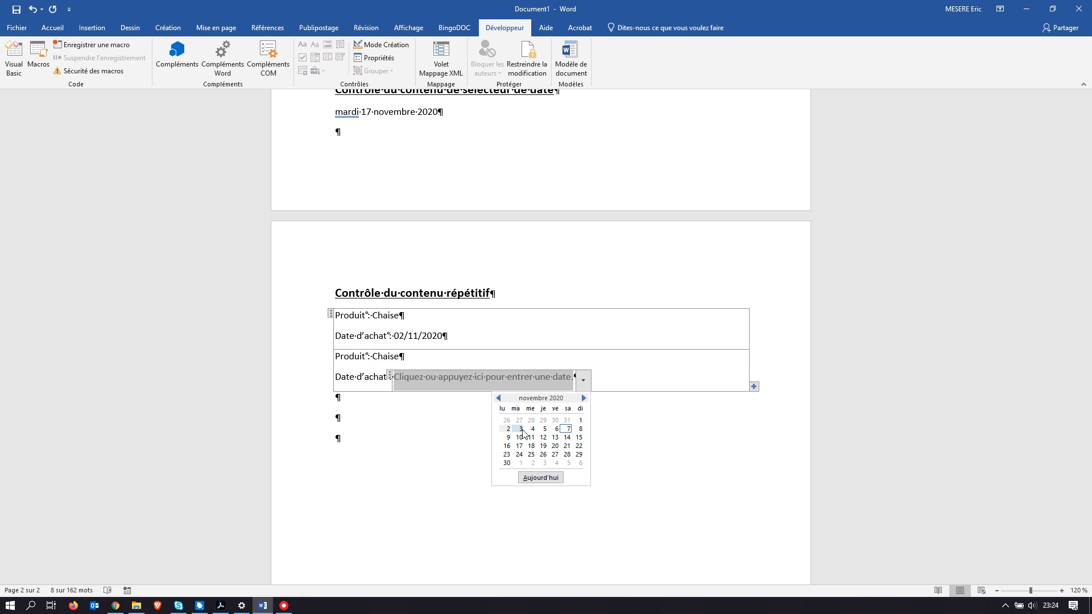
click(521, 429)
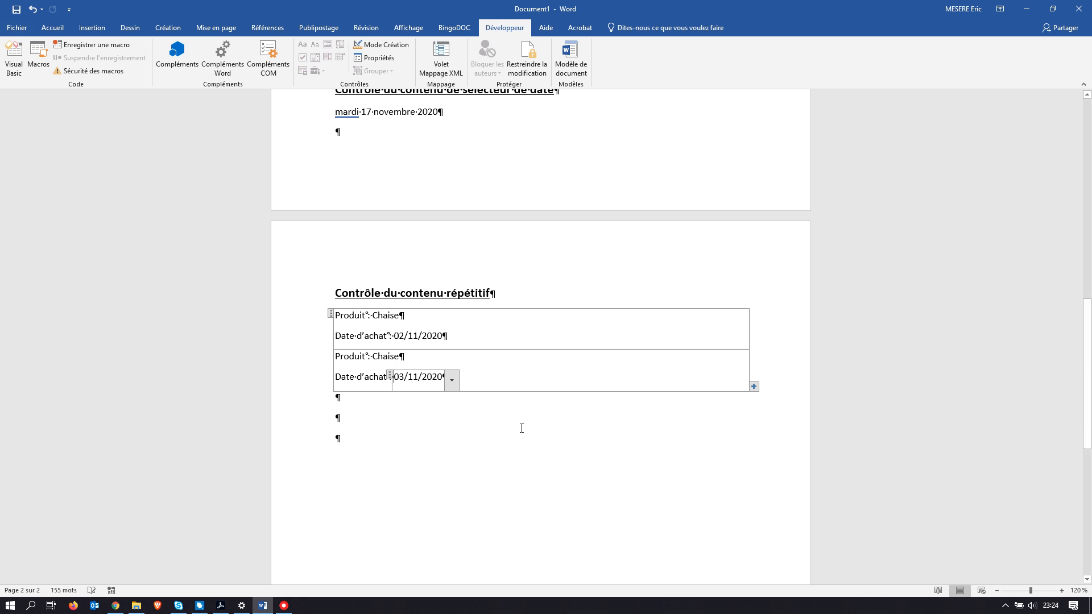
Add a third item to the repeating section, leaving it blank, and insert an empty paragraph below the section
click(753, 387)
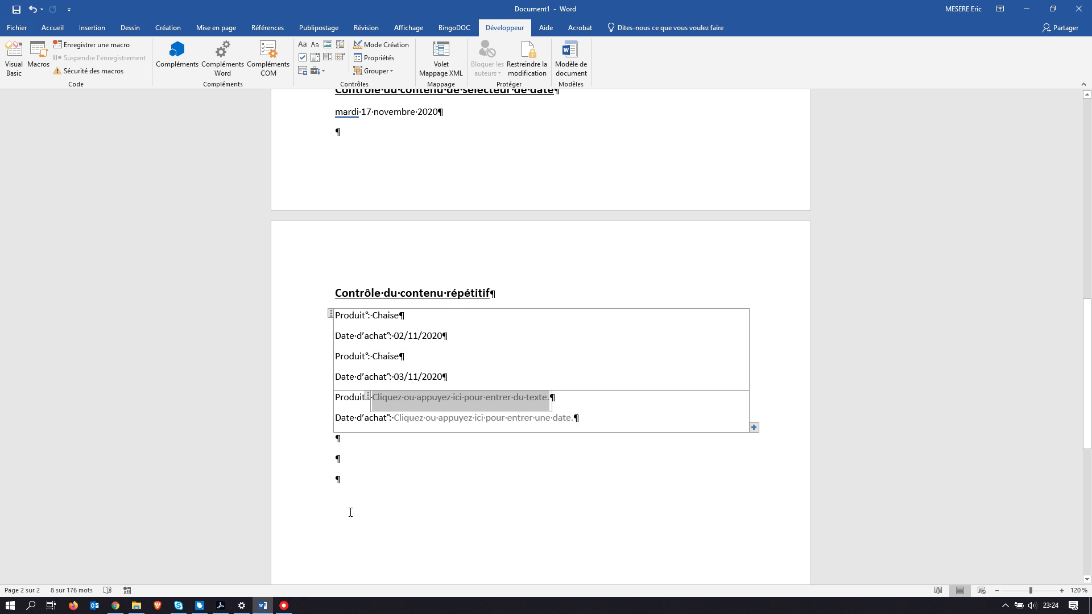
click(365, 449)
key(Return)
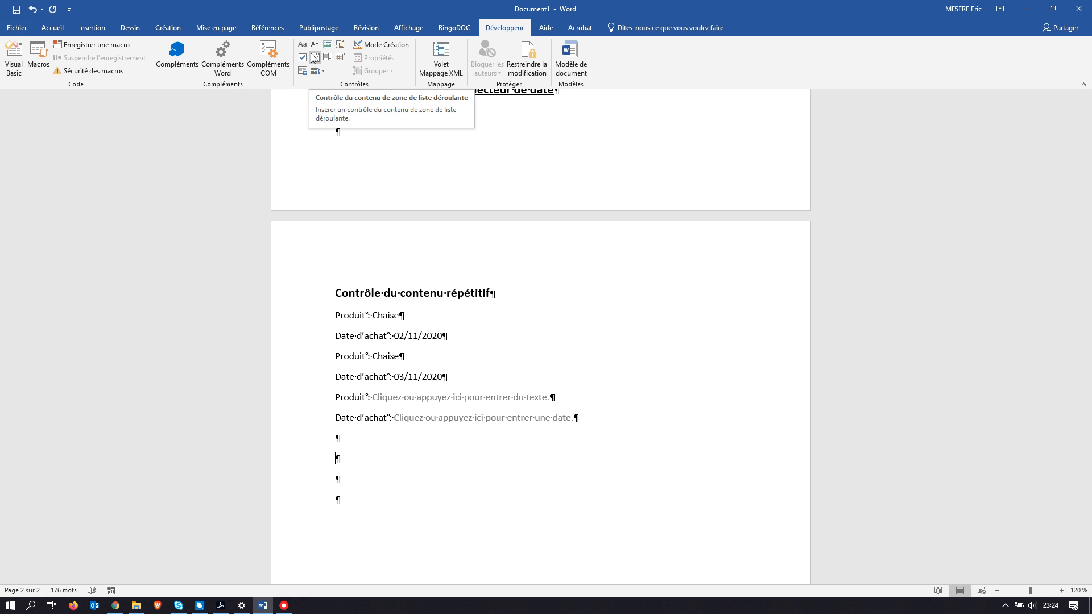
Add the heading "Case option" below the repeating section, copying its formatting from the "Contrôle du contenu répétitif" heading
click(322, 72)
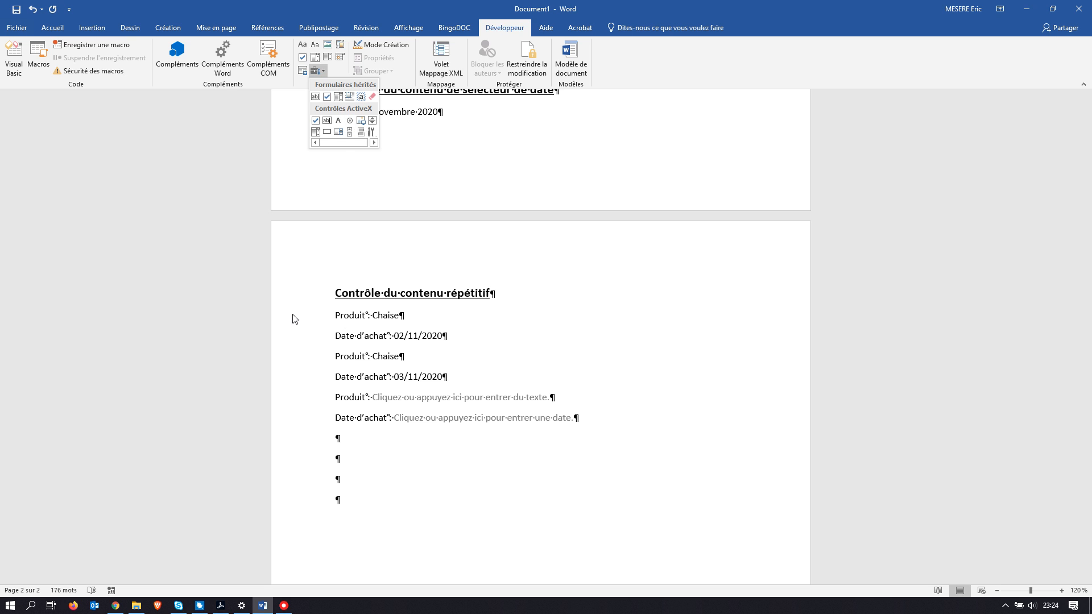
click(348, 442)
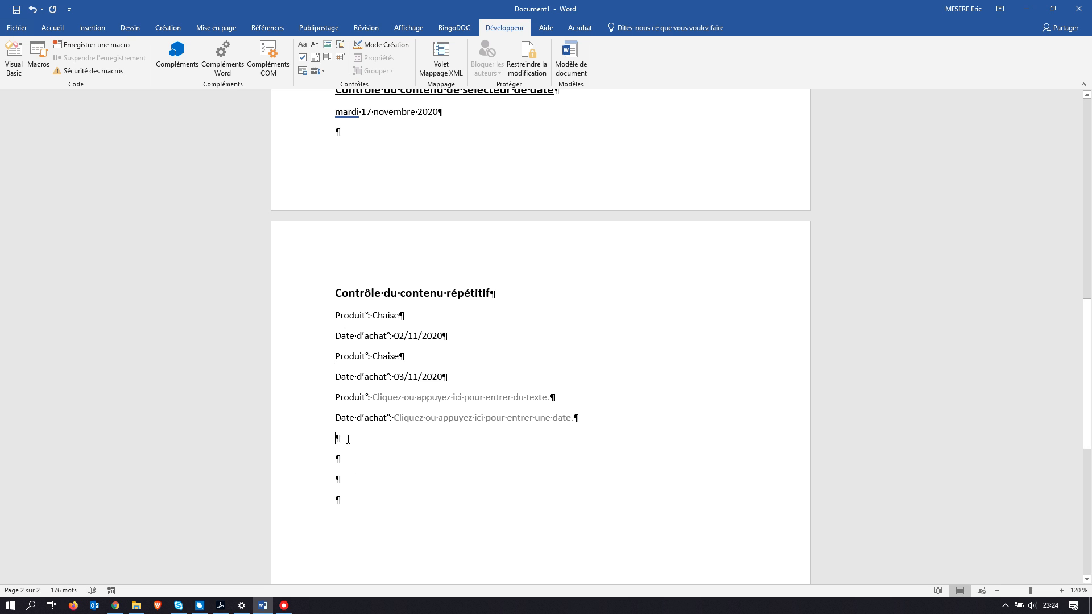
text(Case )
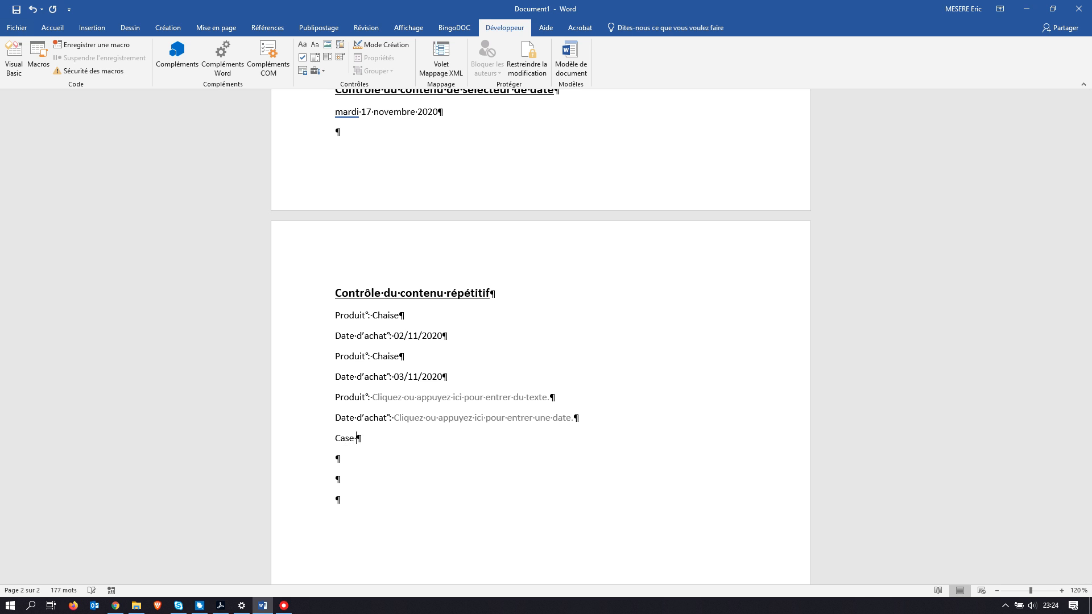
text(option)
click(297, 295)
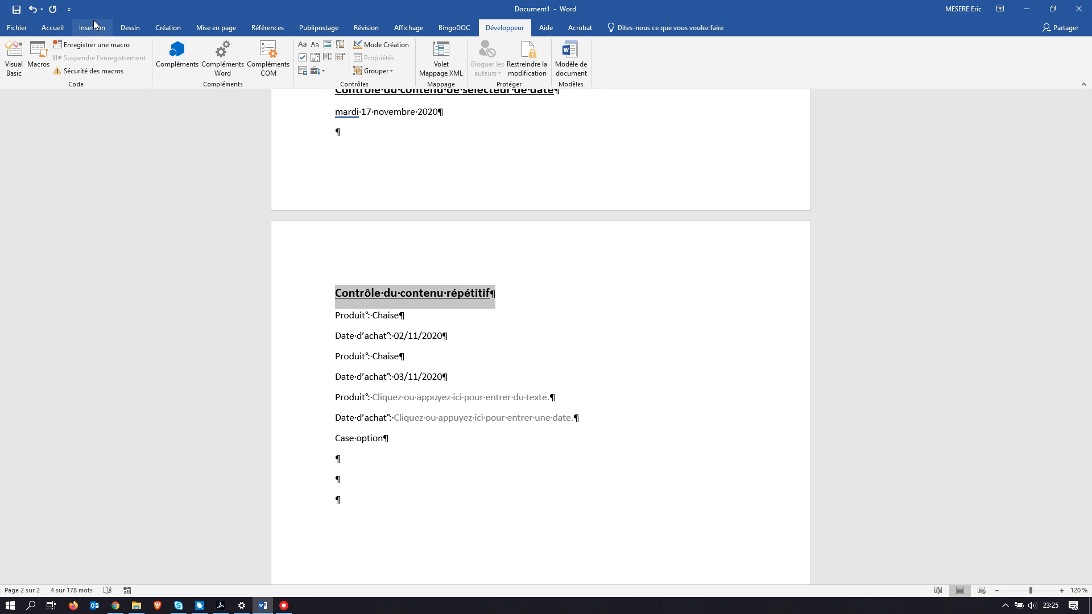
click(45, 26)
click(68, 71)
click(310, 448)
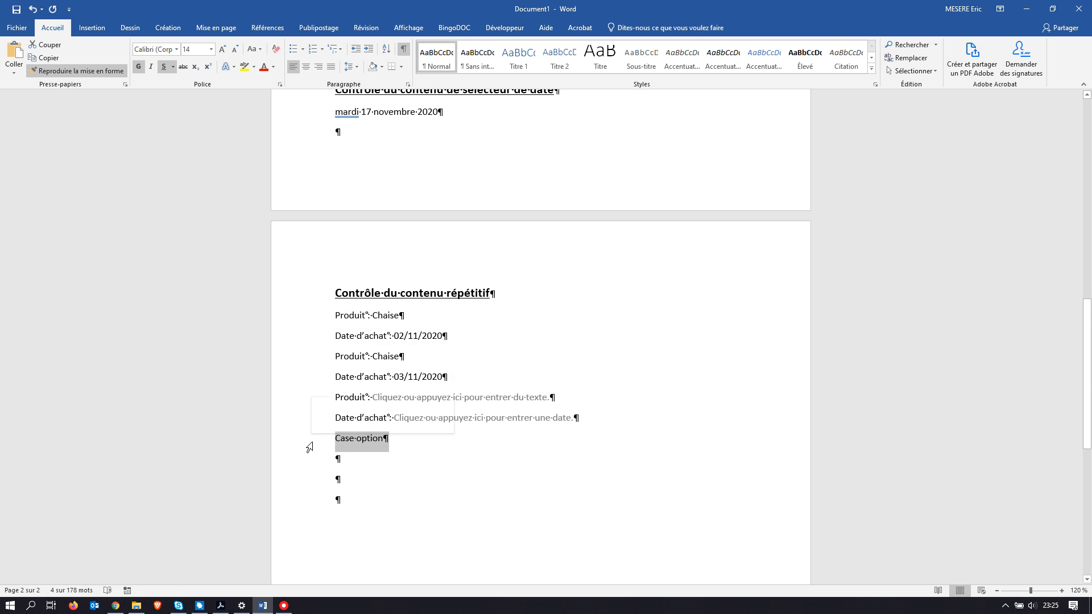
click(358, 468)
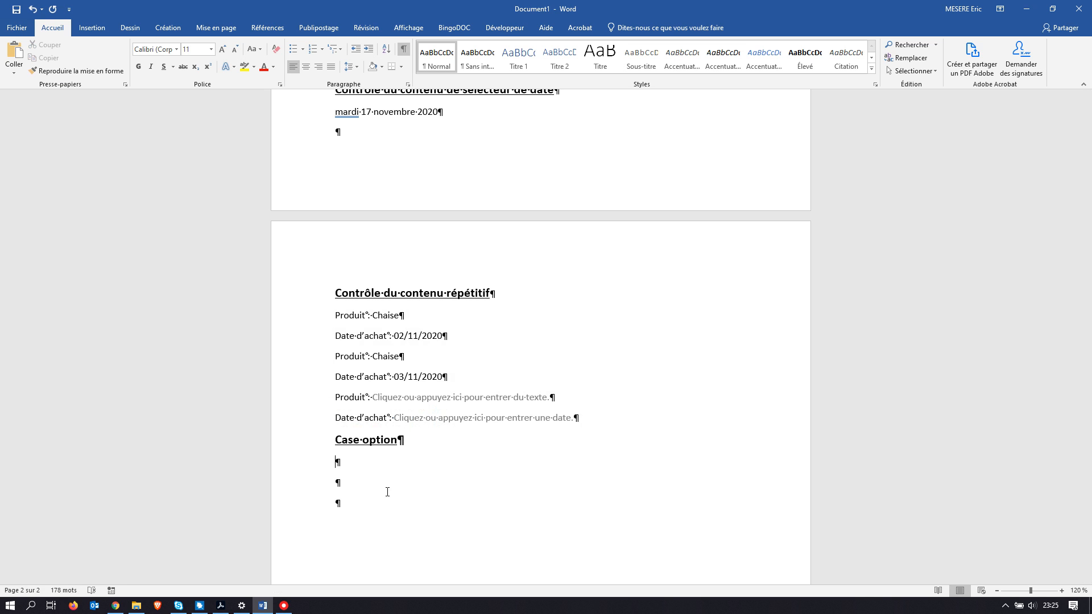
Write the question "Avez-vous plus de 18 ans :" under the "Case option" heading and start a new paragraph below it
text(Avez-vous plus de 18 ans)
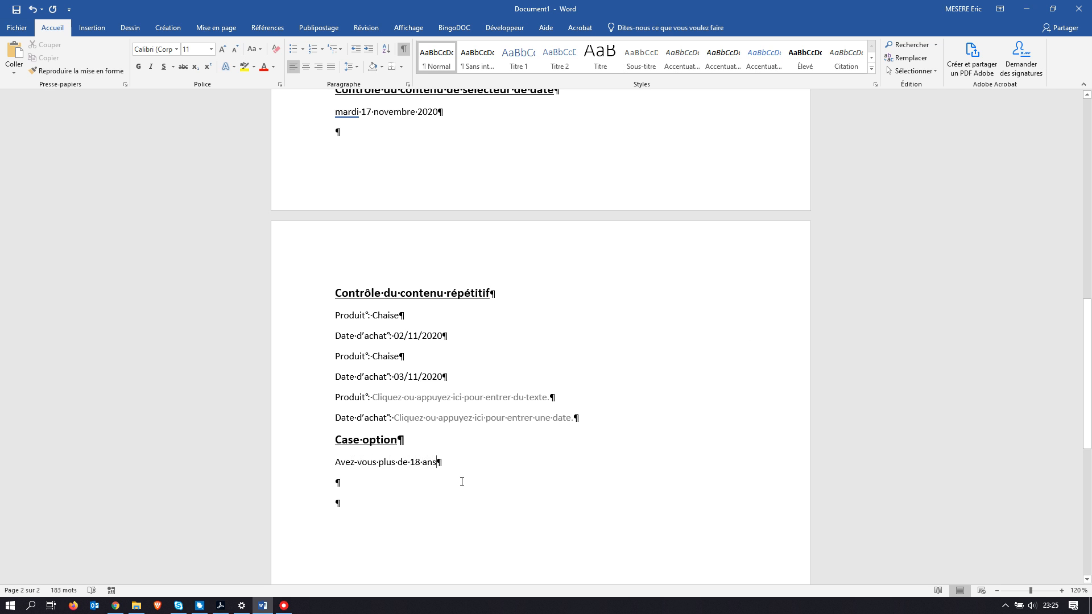
text( :)
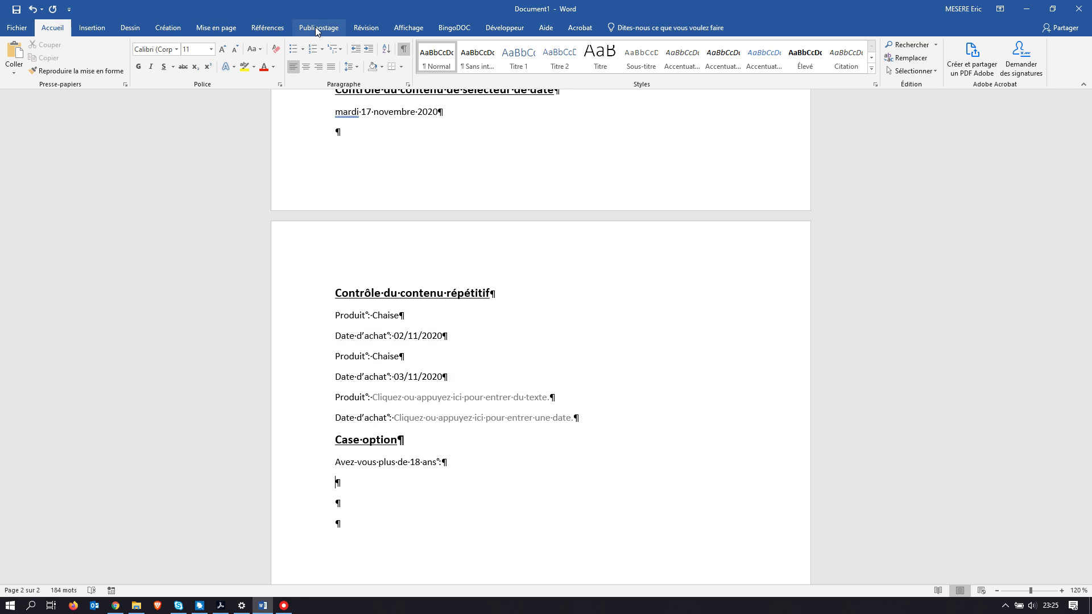
Add the answer line "Oui : Non :" under the question, with a check box content control after each label
click(504, 27)
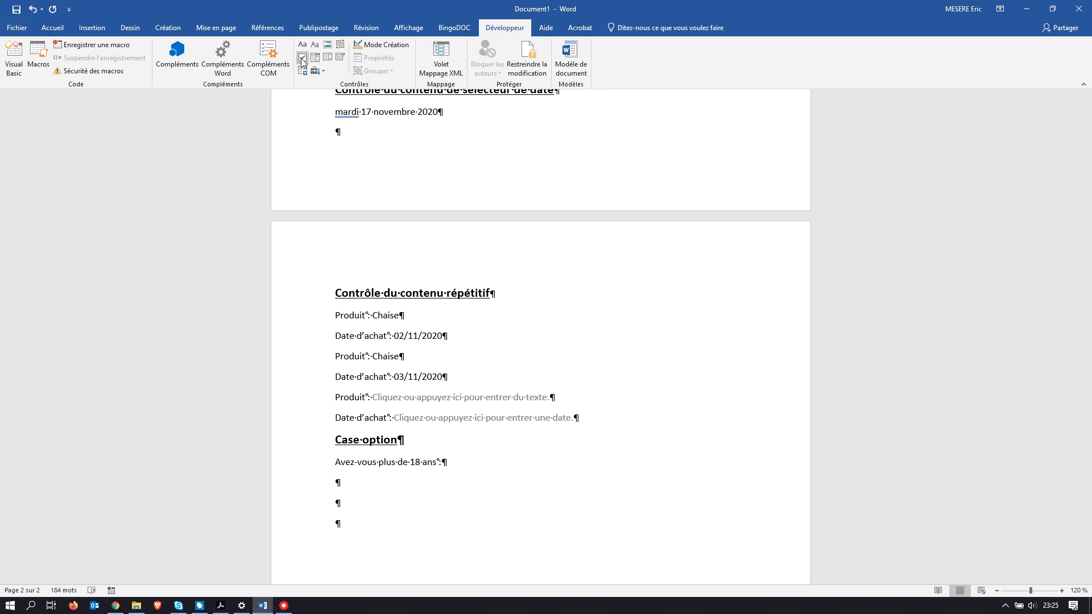
click(376, 485)
text(Oui :    Non :)
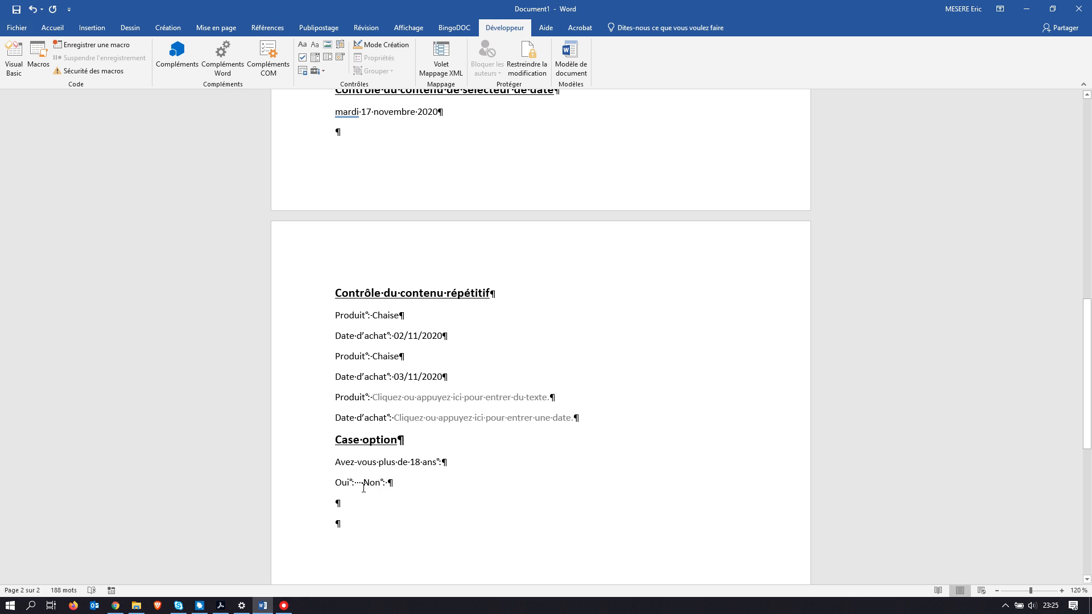
click(302, 58)
click(401, 485)
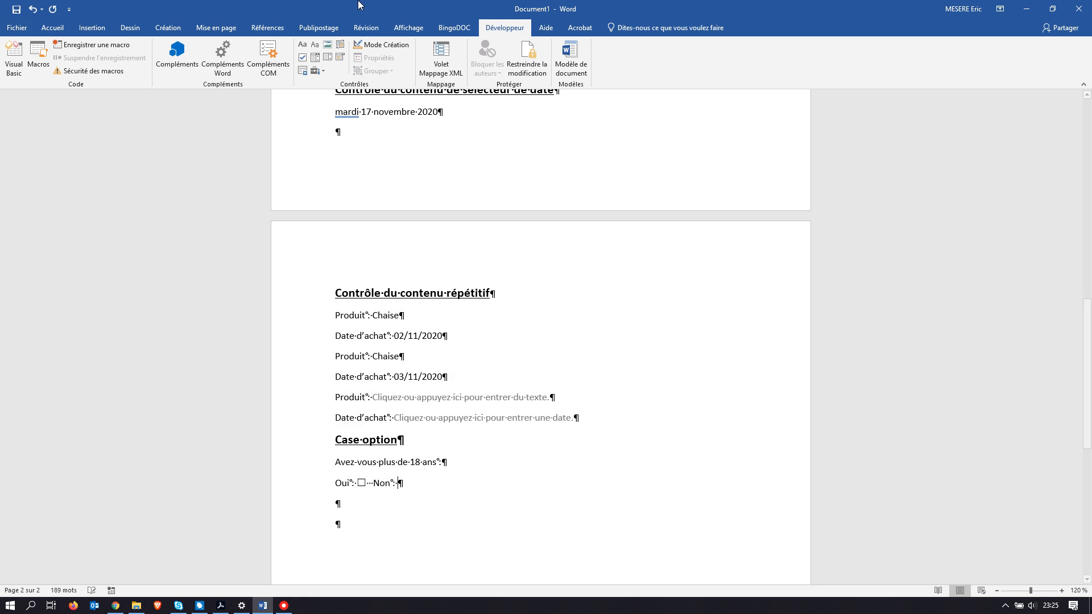
click(303, 58)
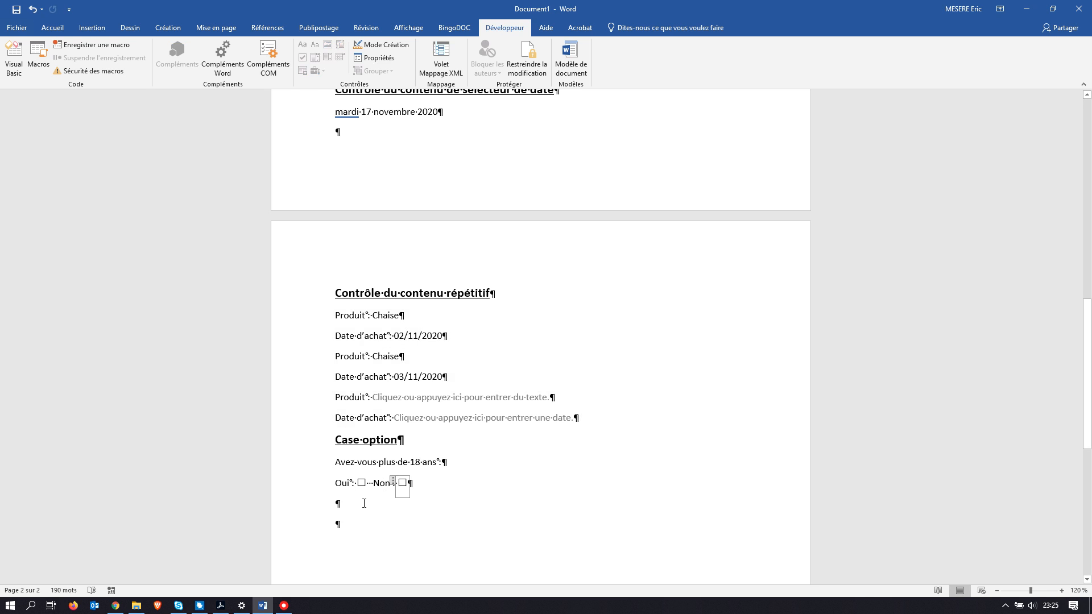
Try ticking both the Oui and Non check boxes, and delete the whole answer line
click(361, 482)
click(402, 483)
drag(413, 483, 335, 483)
key(Delete)
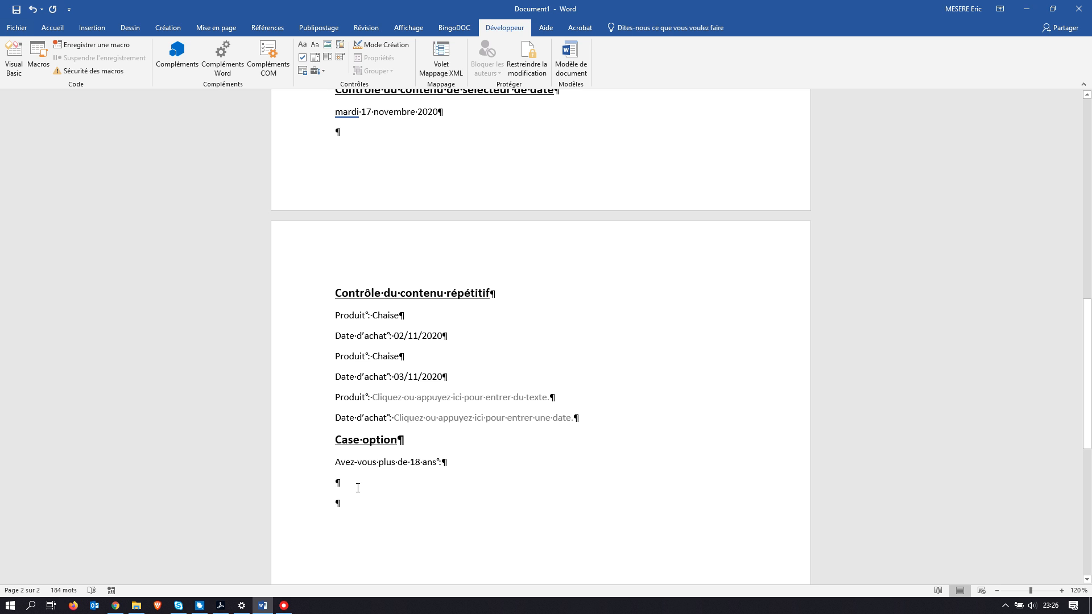
Add a question mark after "ans" in the age question and insert two ActiveX option buttons side by side below it
click(440, 464)
text(?)
click(317, 71)
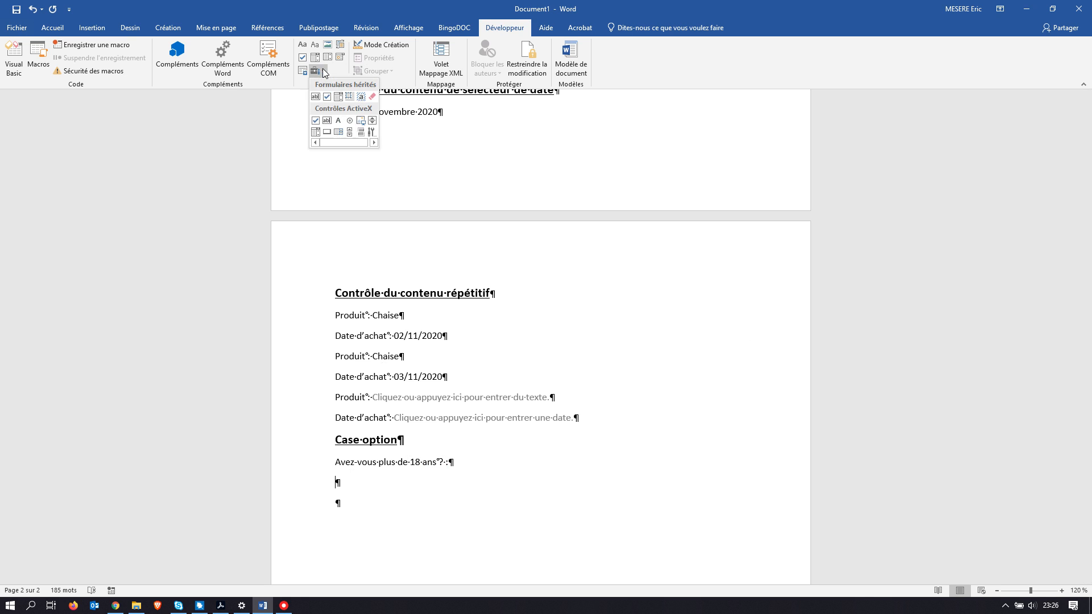
click(350, 121)
scroll(423, 259, down, 2)
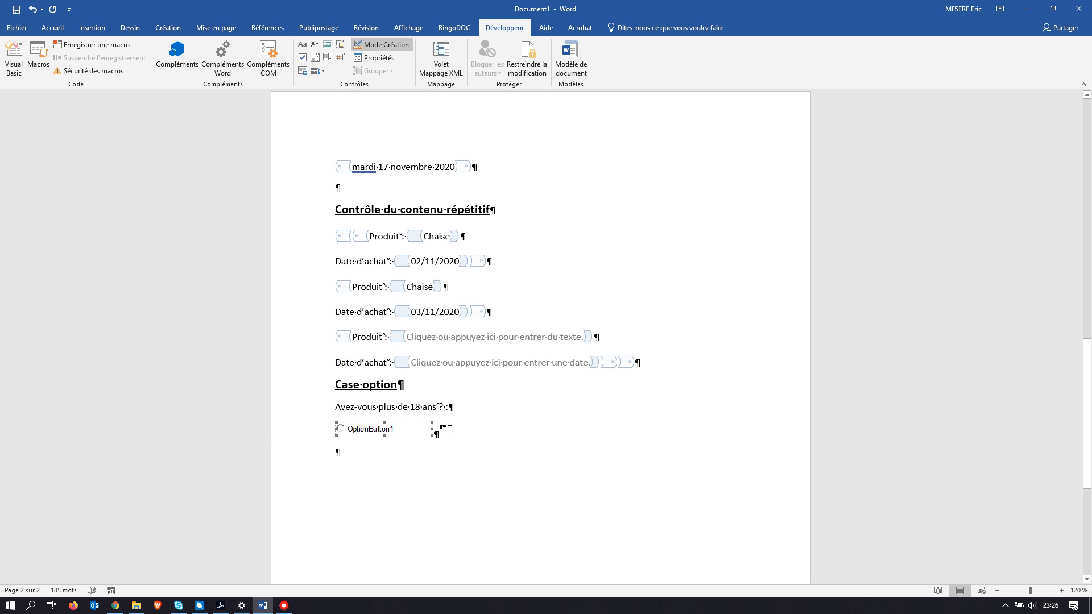
click(436, 434)
click(322, 71)
click(349, 119)
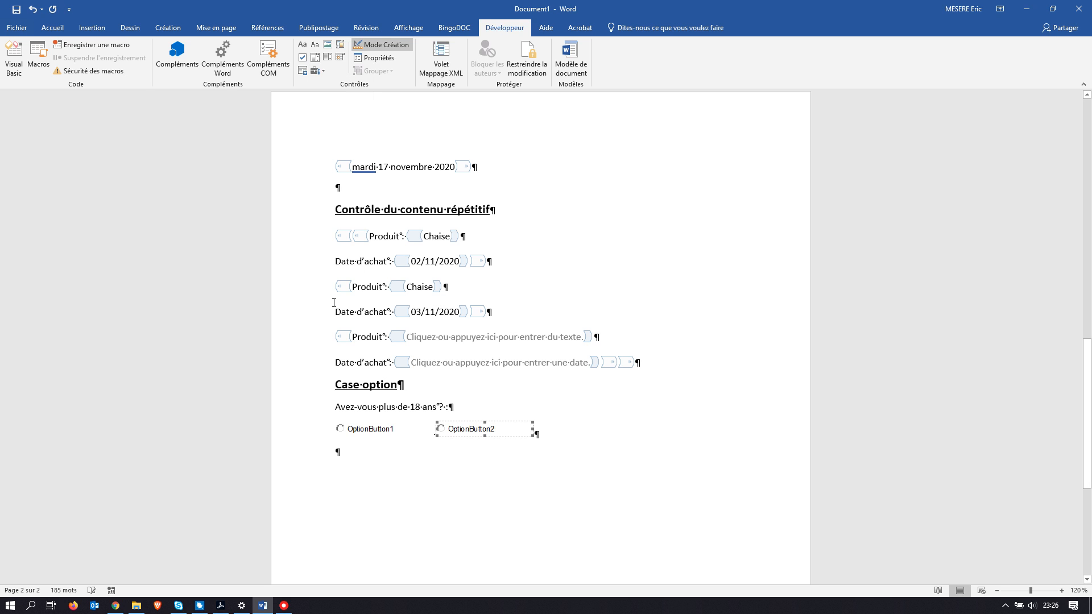
Open the first option button's properties and set its Caption to "Oui"
click(353, 453)
click(375, 424)
click(383, 58)
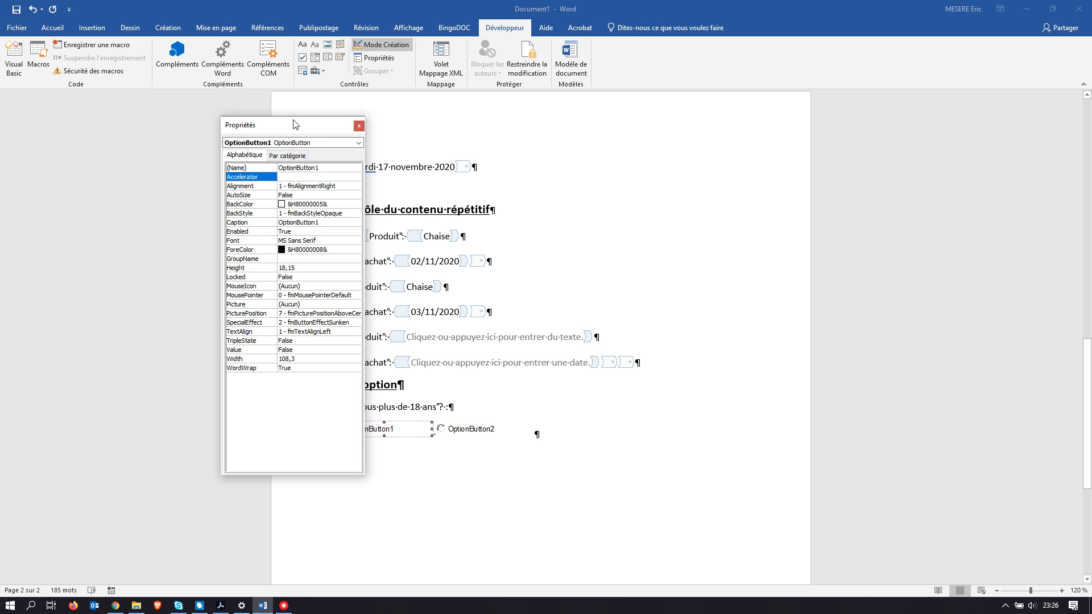
drag(295, 125, 201, 150)
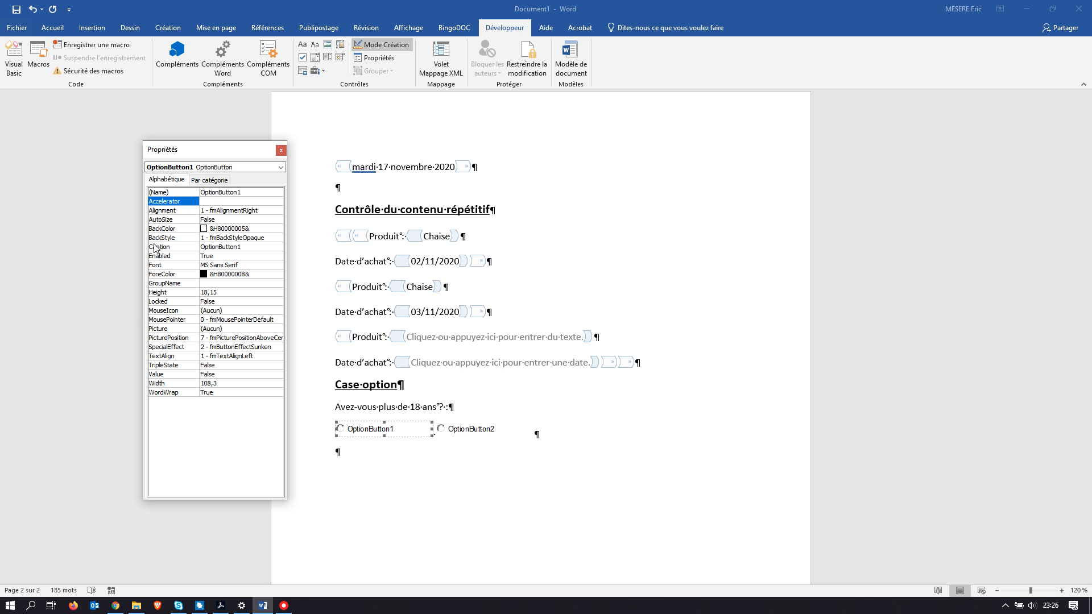
click(244, 248)
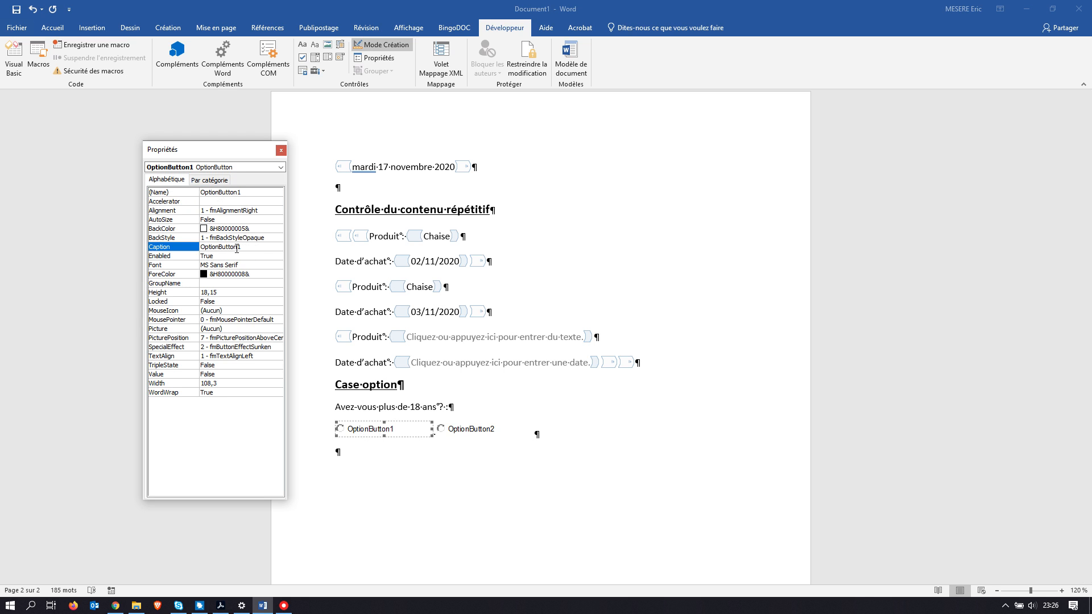
drag(242, 248, 197, 249)
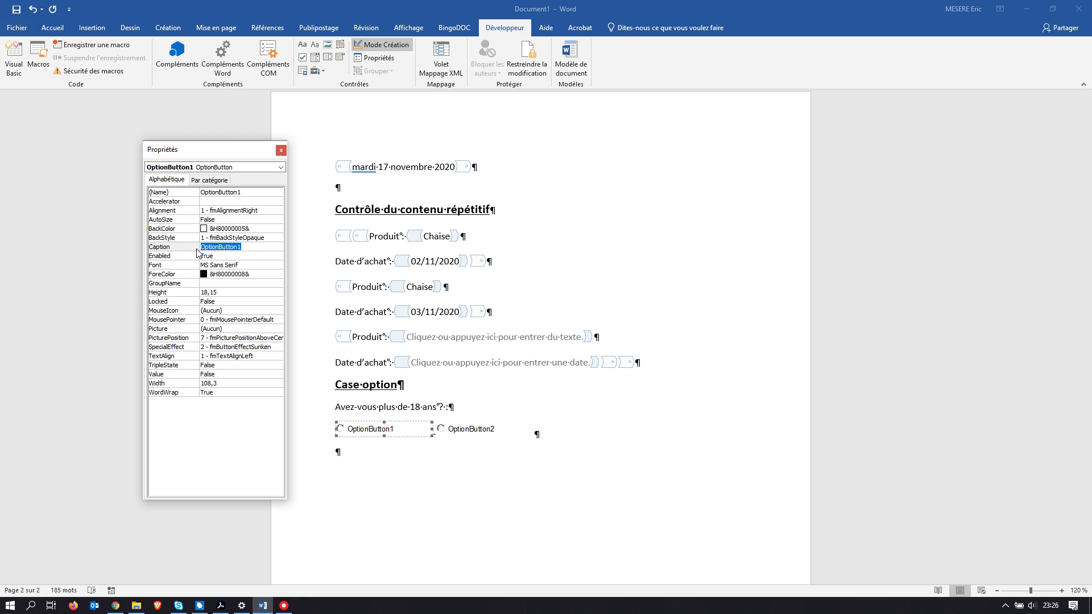
text(Oui)
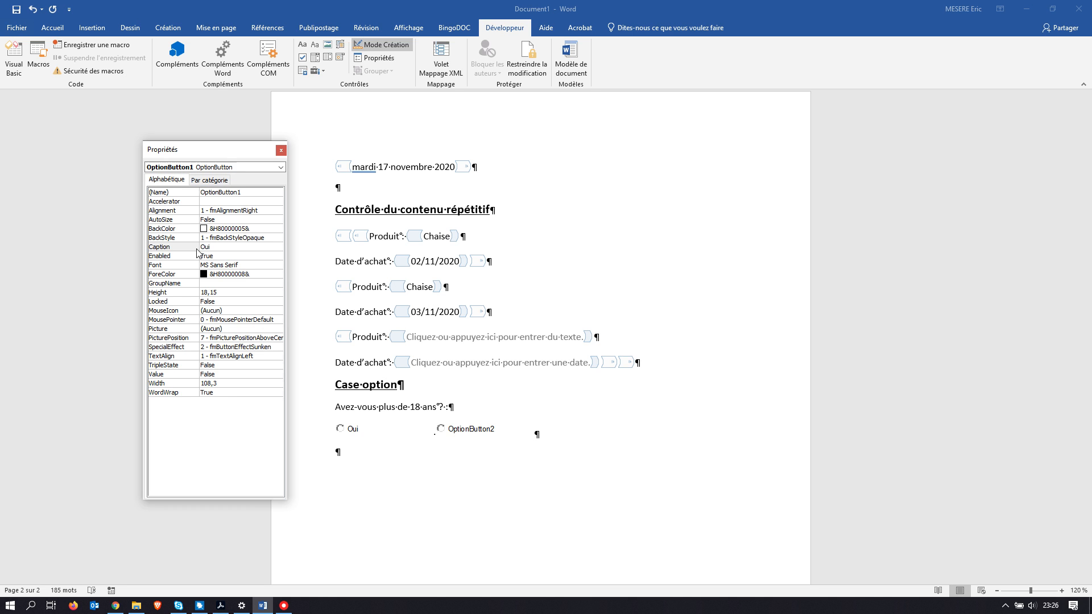
Set the Caption of the second option button under the age question to "Non"
click(492, 426)
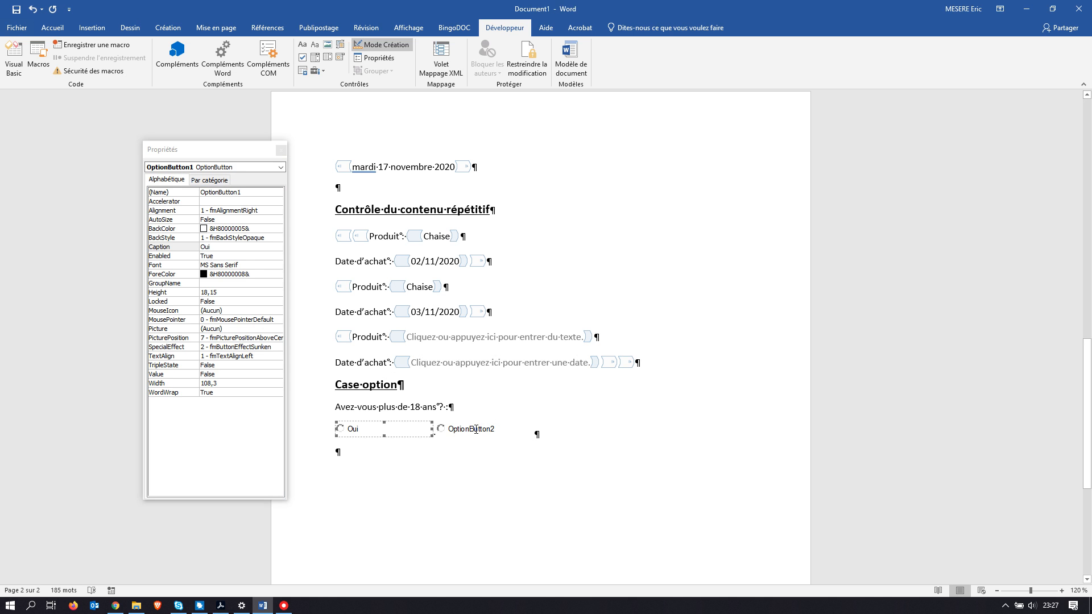
click(476, 428)
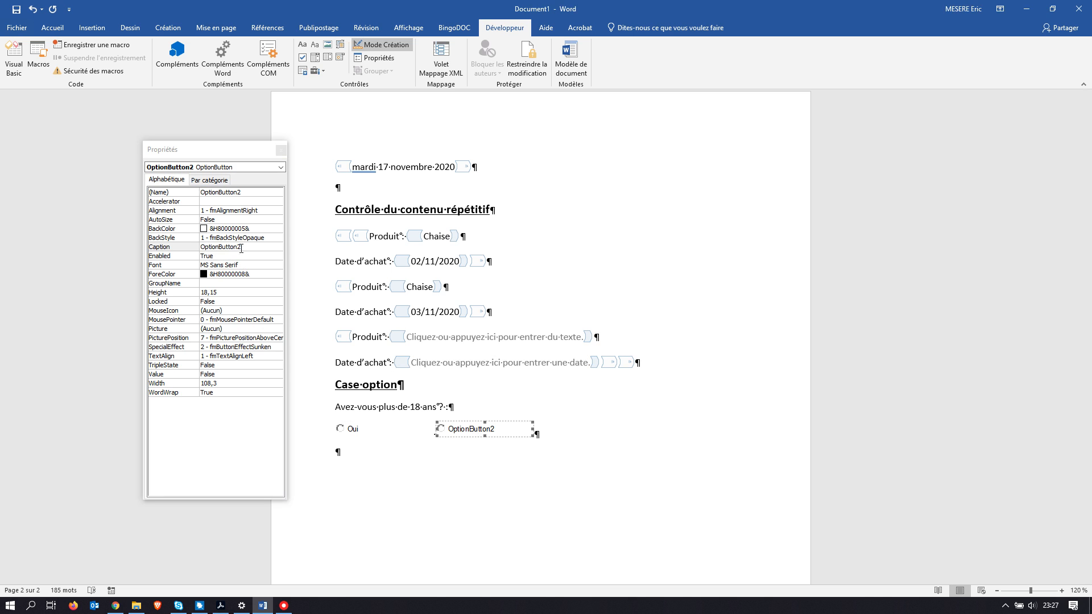
drag(242, 247, 211, 247)
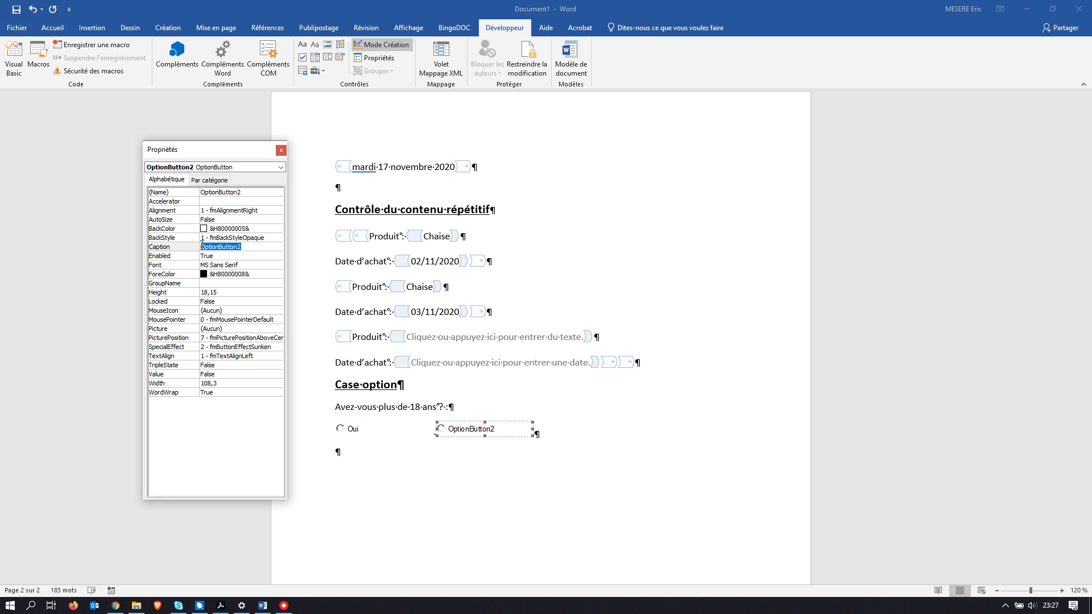
text(Non)
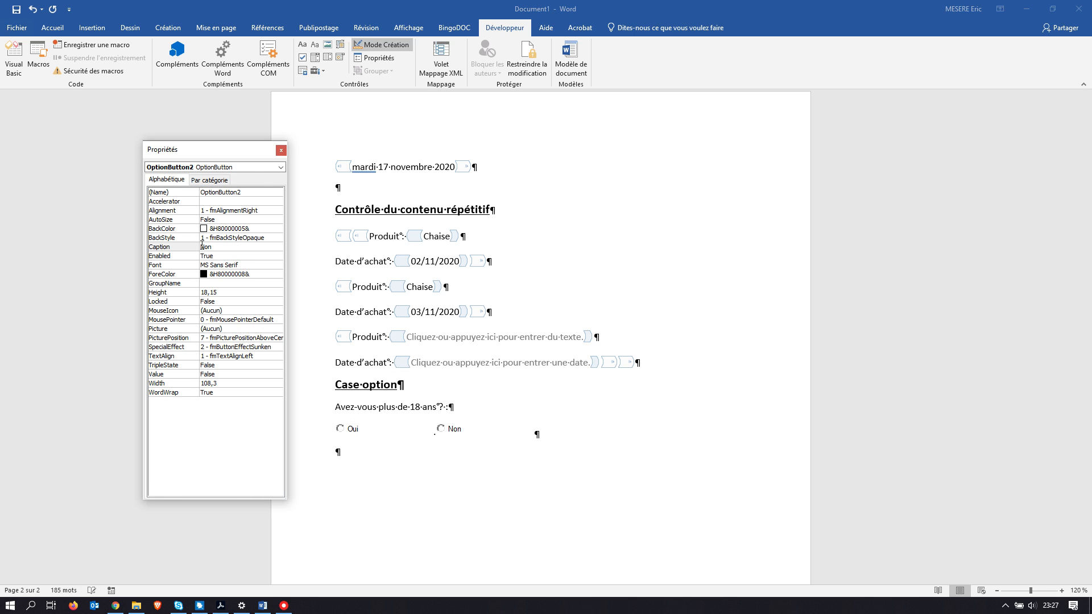
Leave design mode and test the age question's option buttons by alternating between Oui and Non, finishing on Non
click(381, 44)
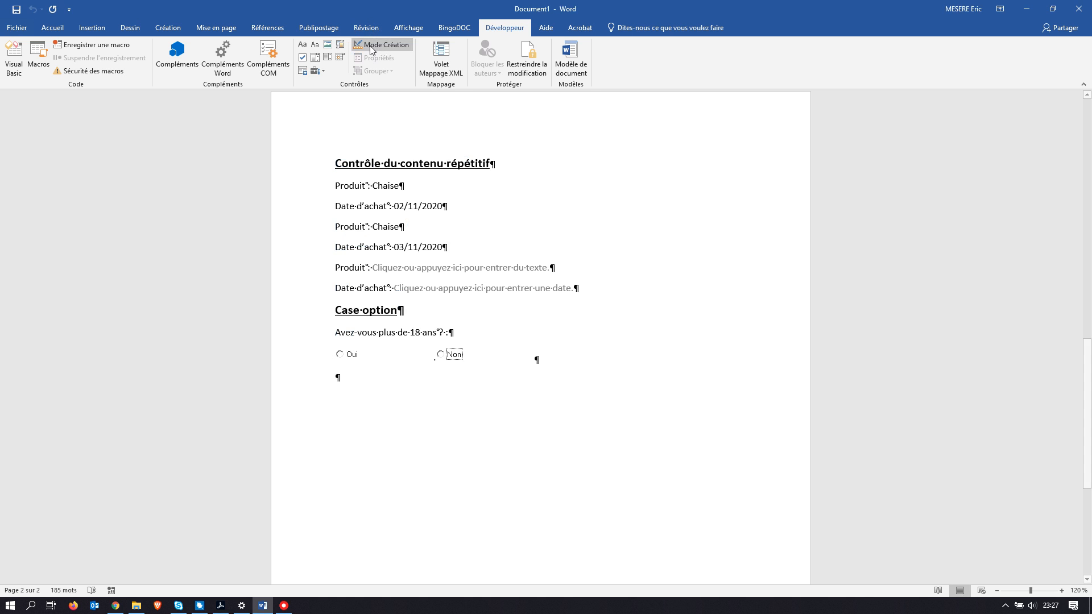
click(340, 355)
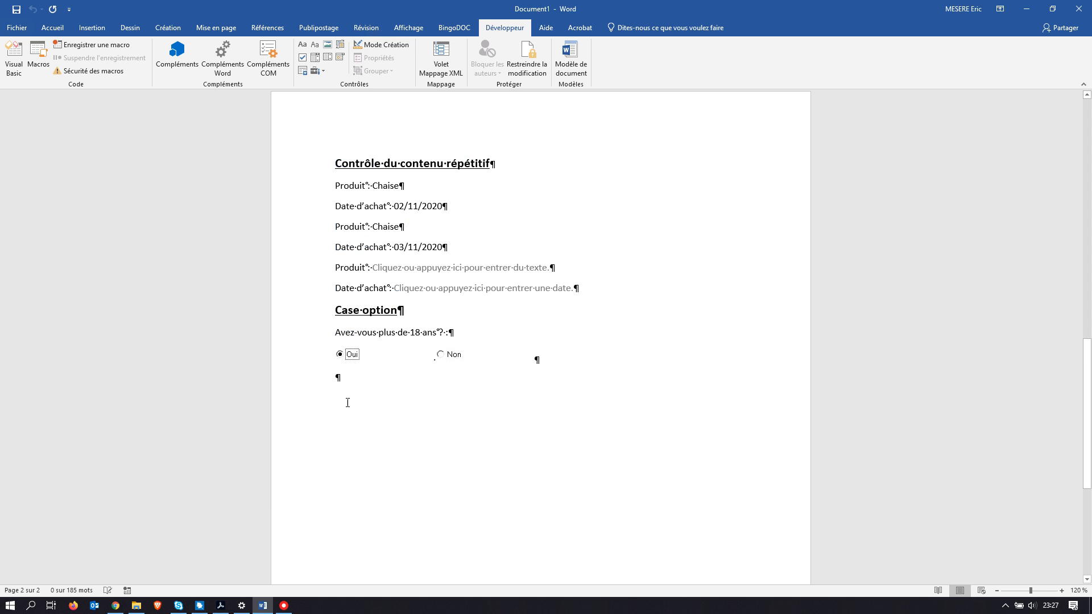
click(440, 355)
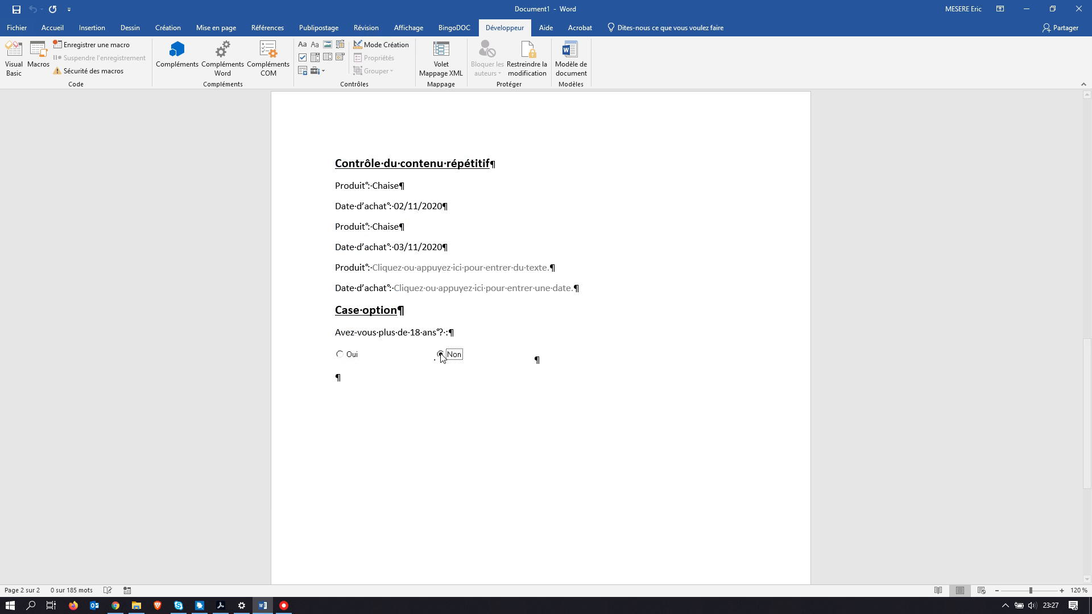
click(340, 355)
click(445, 357)
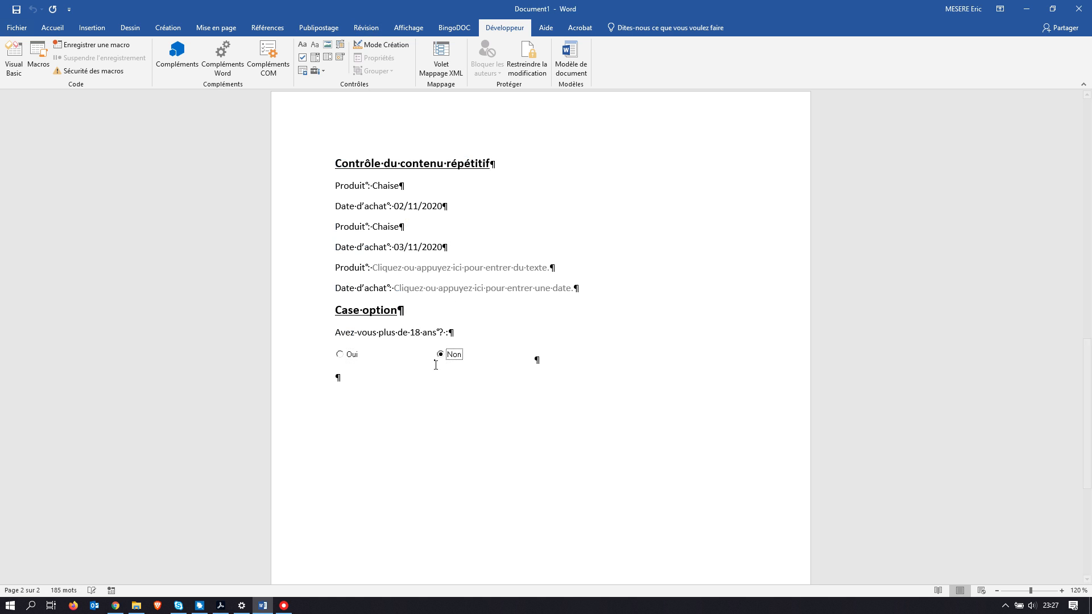
Write a second question, "Êtes-vous un garçon", below the option buttons and correct the spelling of its first word
click(345, 378)
key(Return)
text(ëtes vous un garçon)
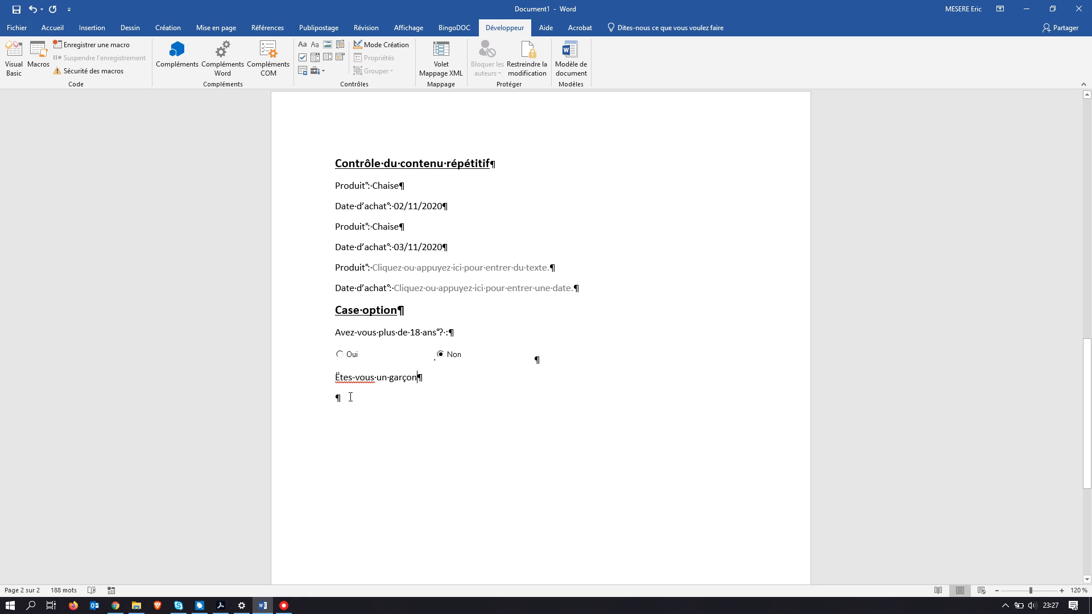
right_click(345, 377)
click(278, 391)
Insert two ActiveX option buttons side by side under "Êtes-vous un garçon" and leave design mode
click(322, 72)
click(350, 121)
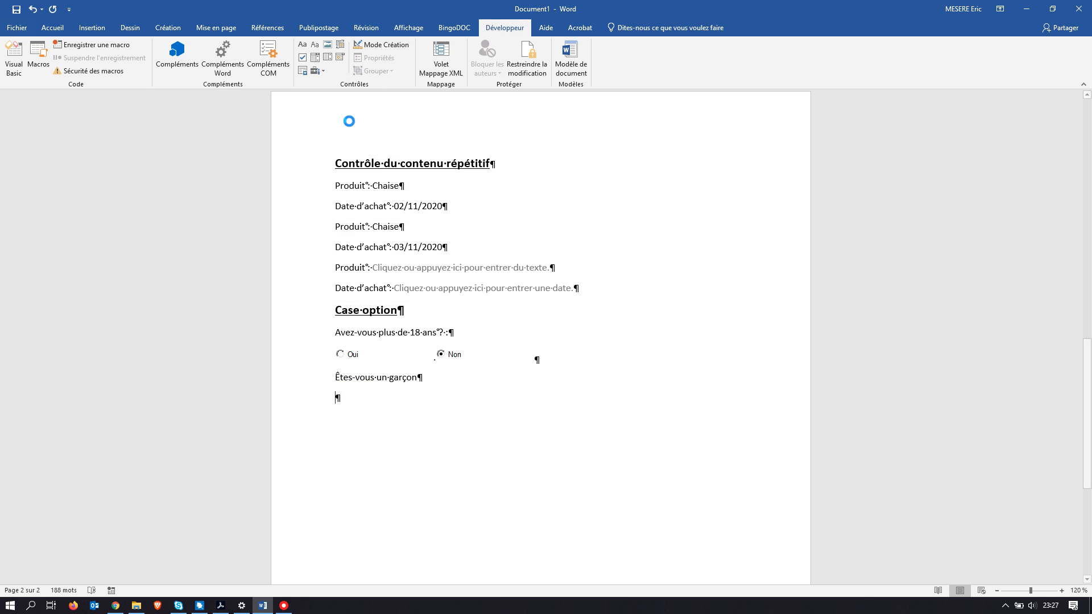
click(435, 478)
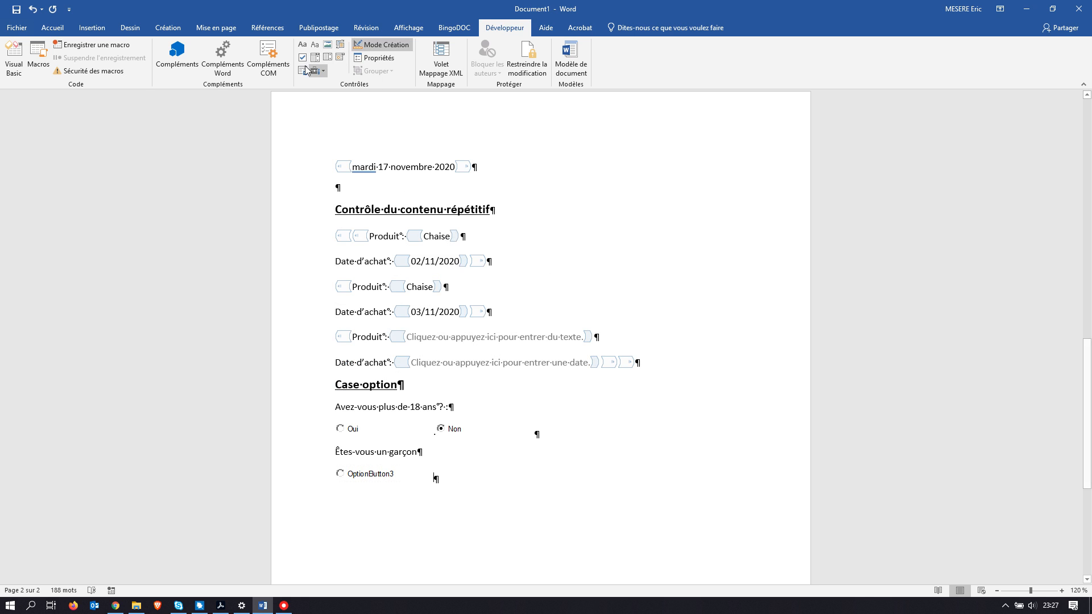
click(322, 72)
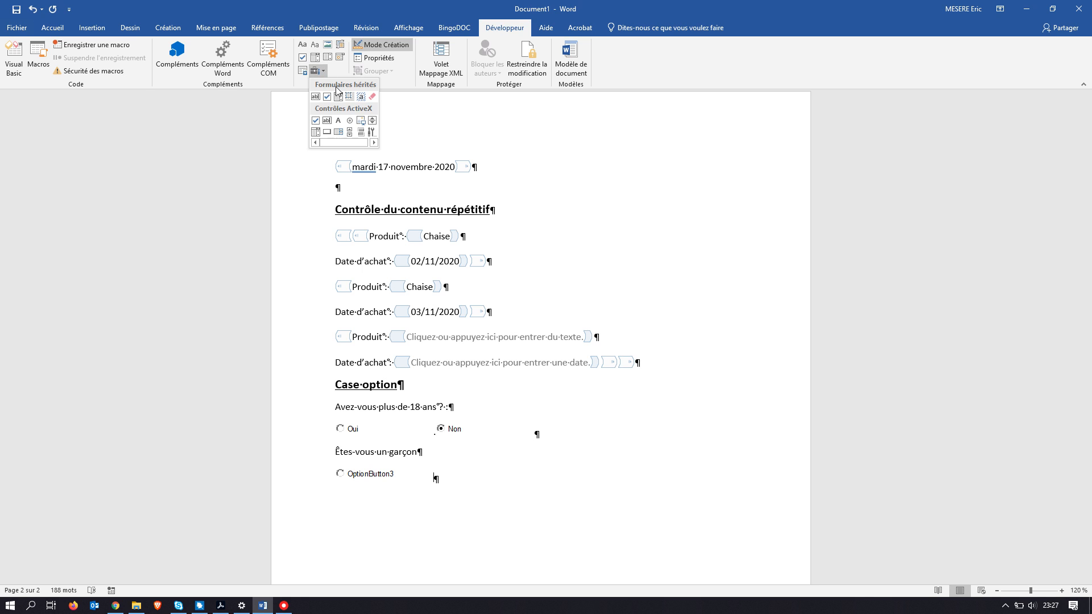
click(350, 122)
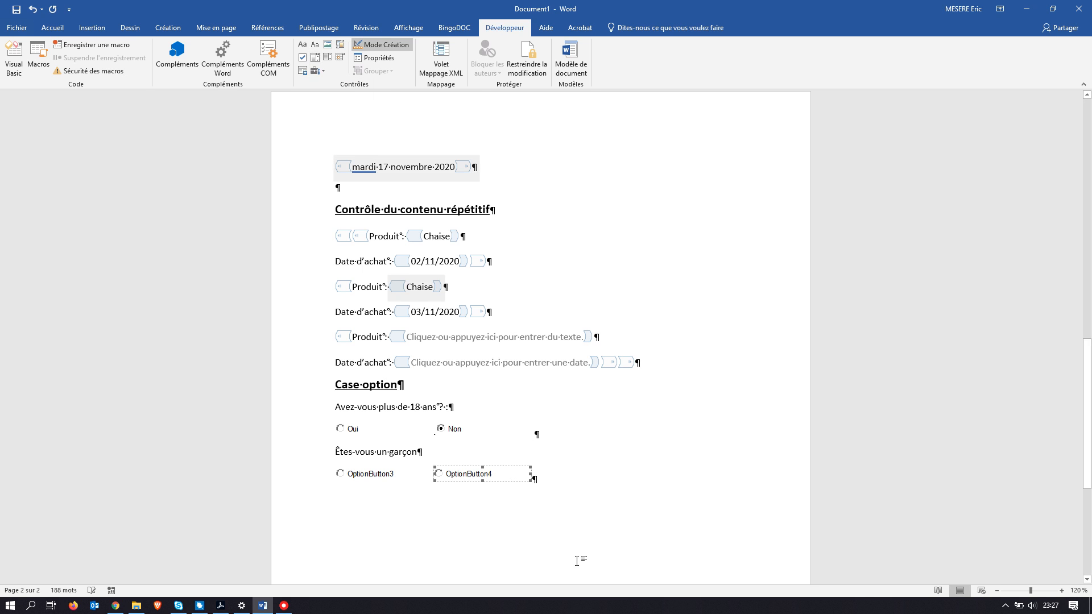
click(382, 44)
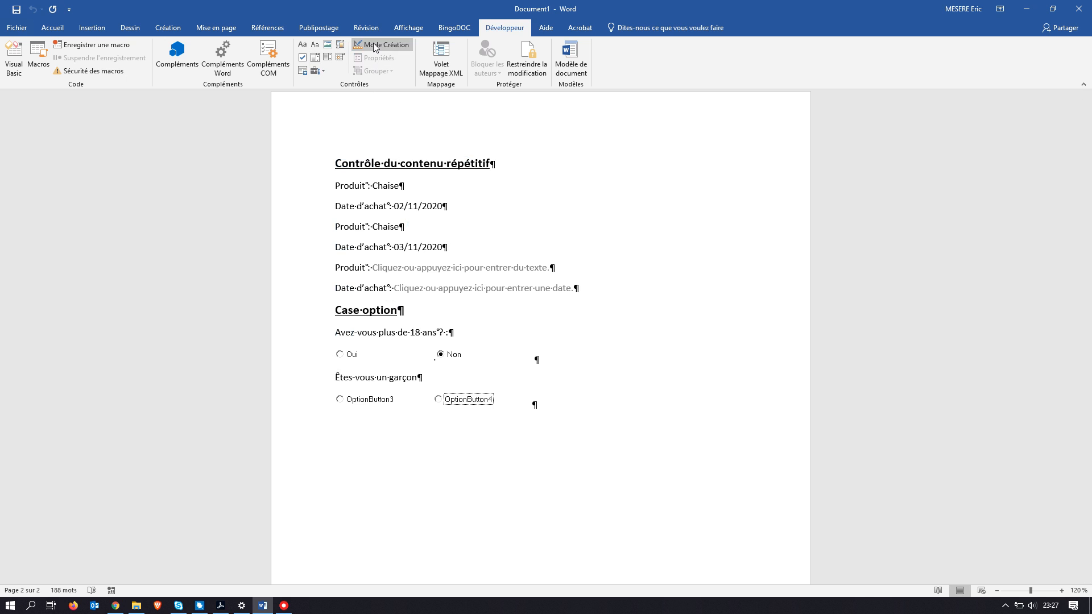
Return to design mode and set the Caption of the first option button under "Êtes-vous un garçon" to "Oui"
click(322, 72)
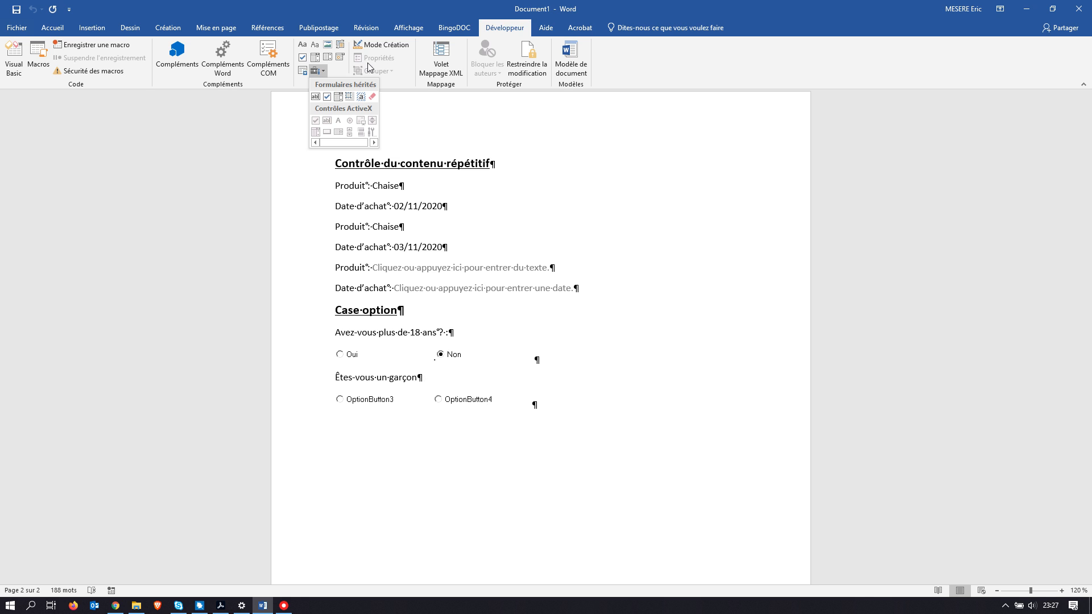
click(385, 46)
click(382, 475)
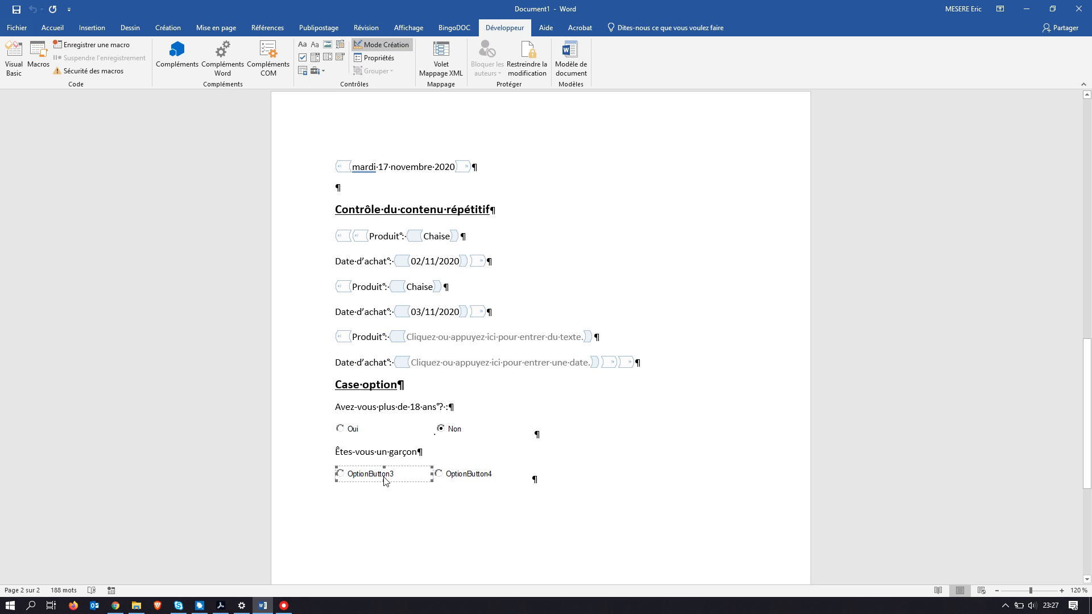
click(375, 58)
drag(243, 247, 198, 247)
text(Oui)
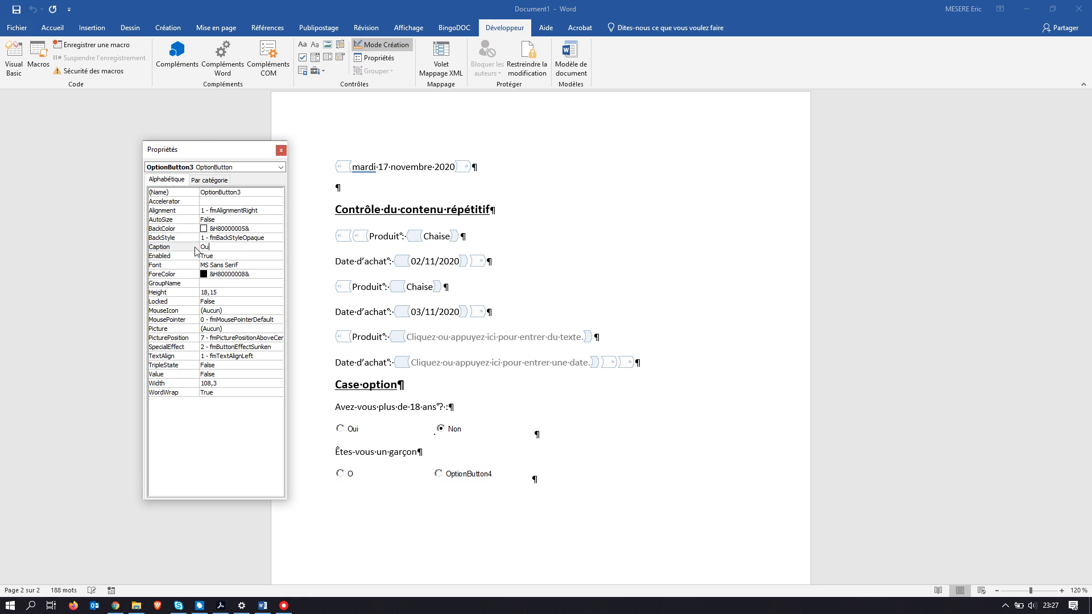
Set the Caption of the second option button under "Êtes-vous un garçon" to "Non"
click(473, 476)
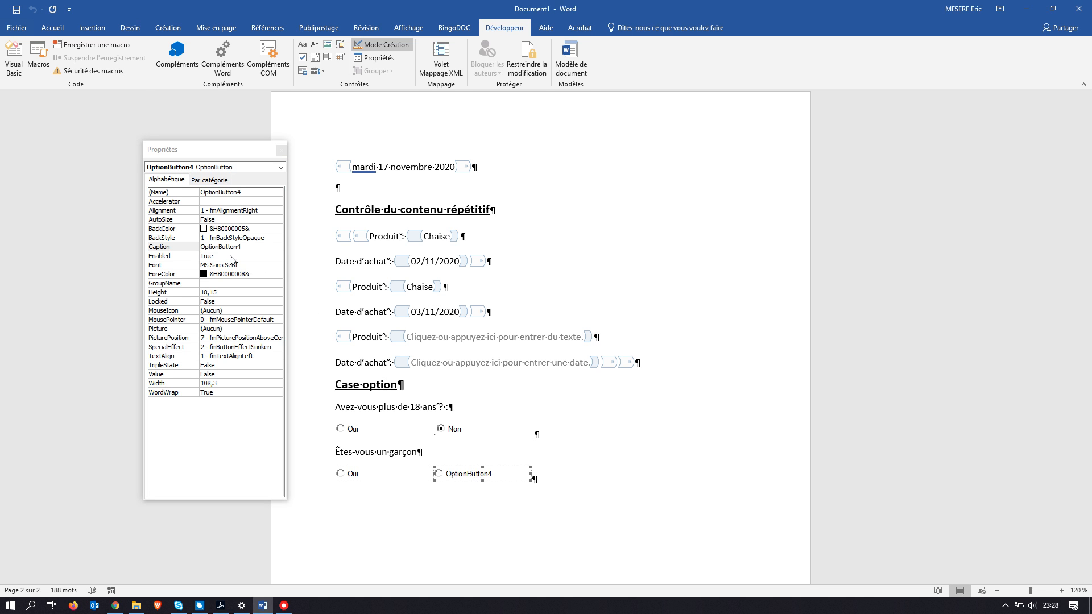
drag(245, 247, 190, 246)
text(N)
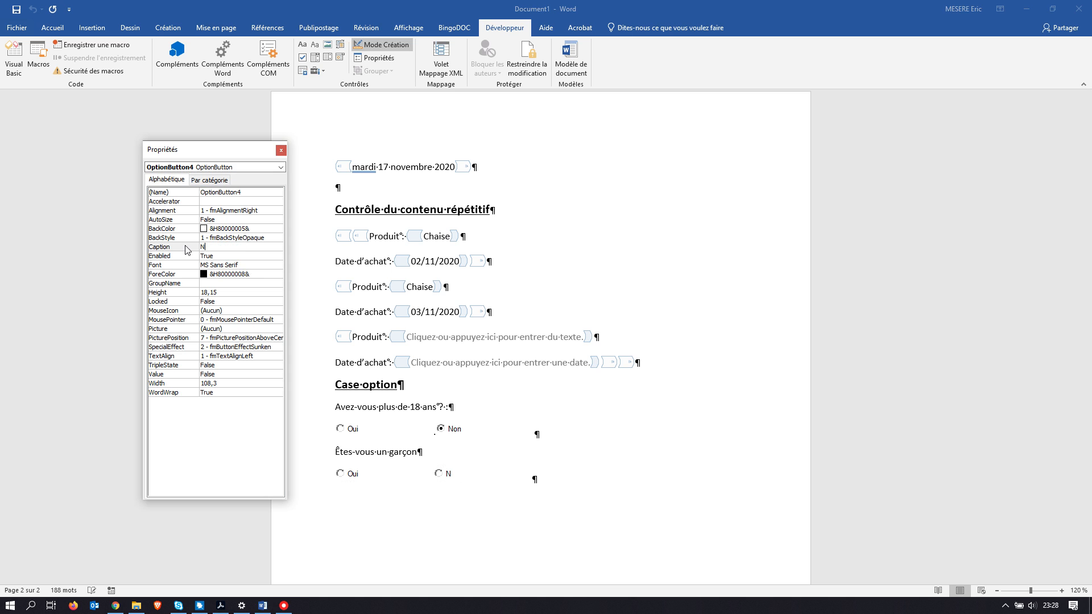
text(on)
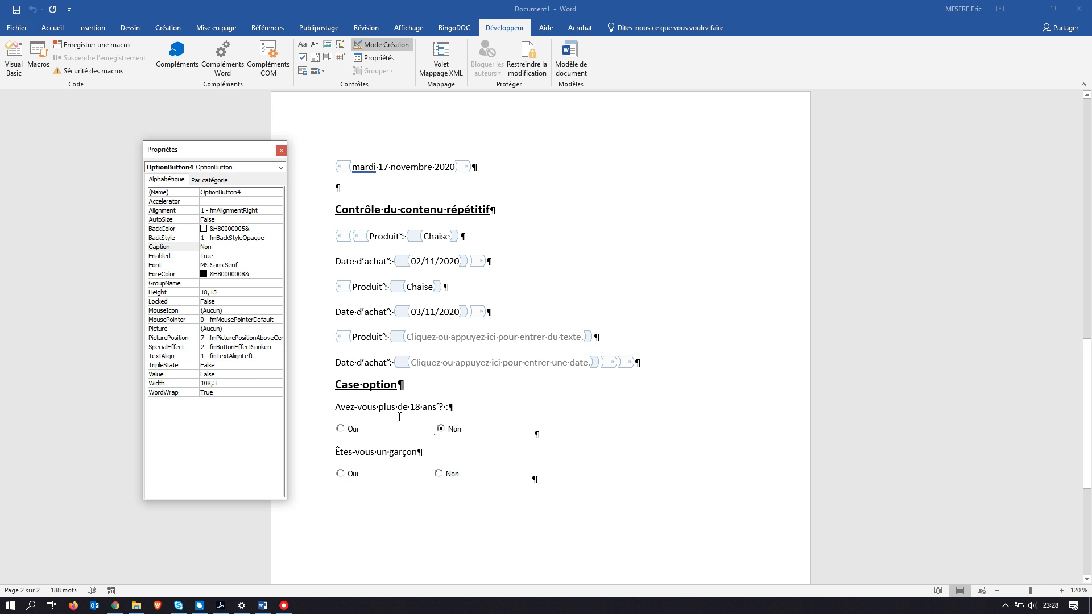
Complete the second question by adding "? :" after "Êtes-vous un garçon"
click(425, 455)
click(426, 455)
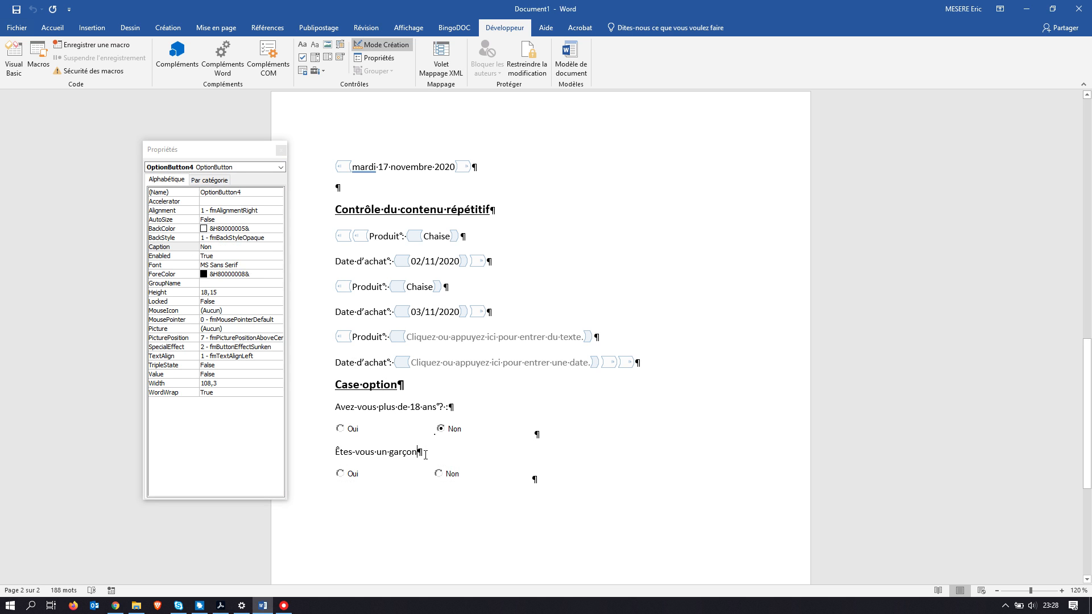
text(? )
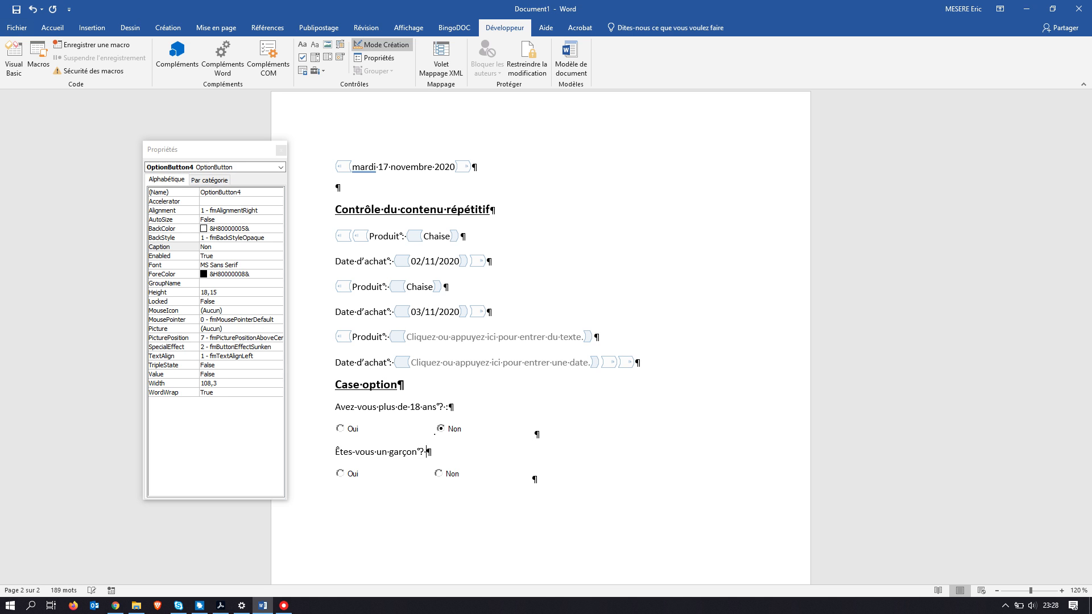
text(:)
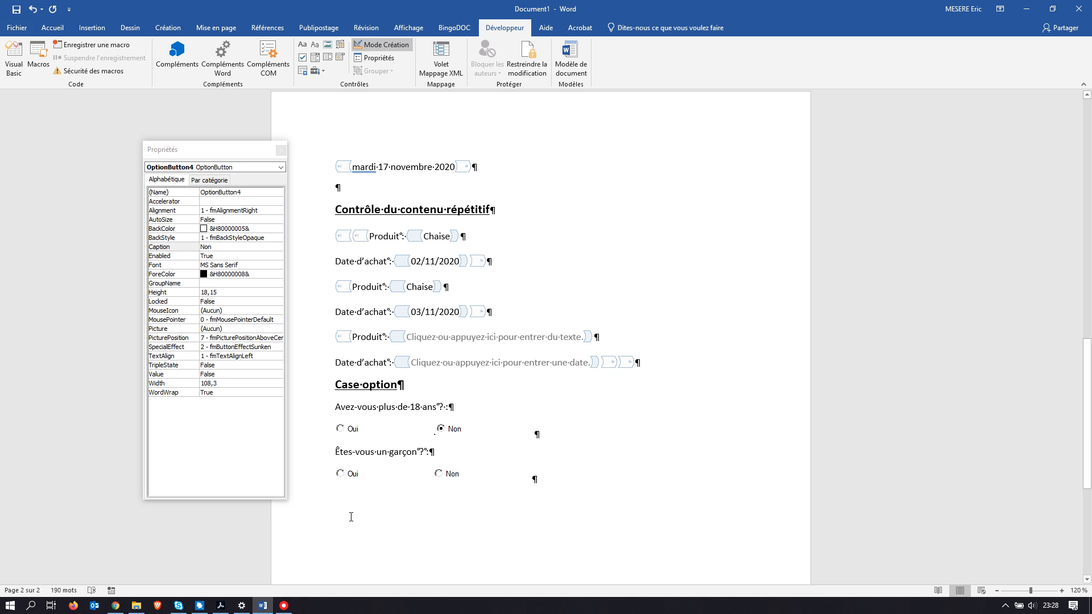
Leave design mode and test the "Oui" and "Non" option buttons of both questions to check whether they are independent
click(344, 427)
click(380, 44)
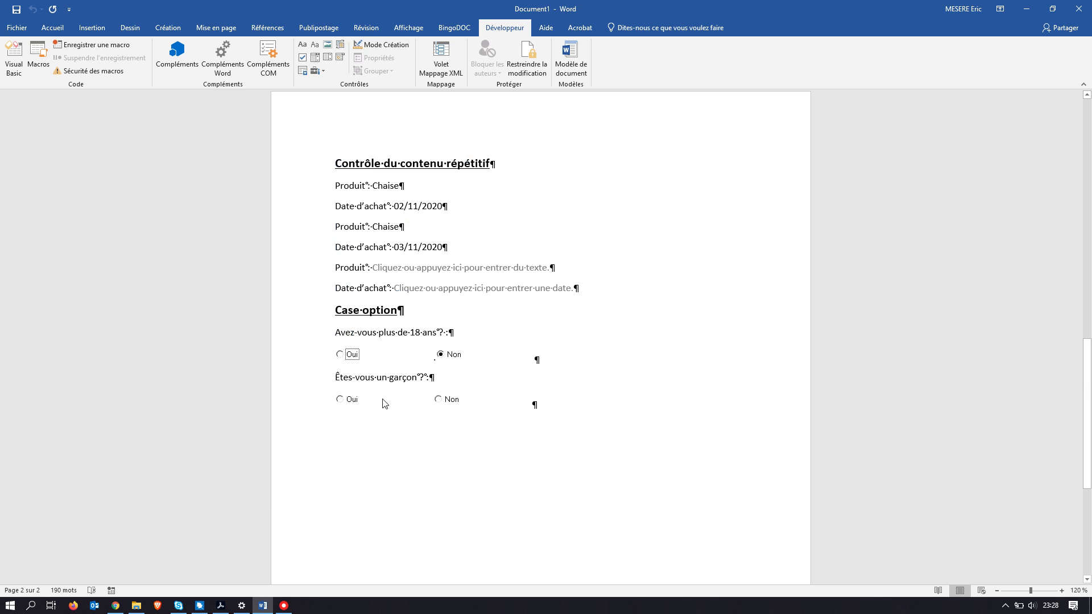
click(340, 357)
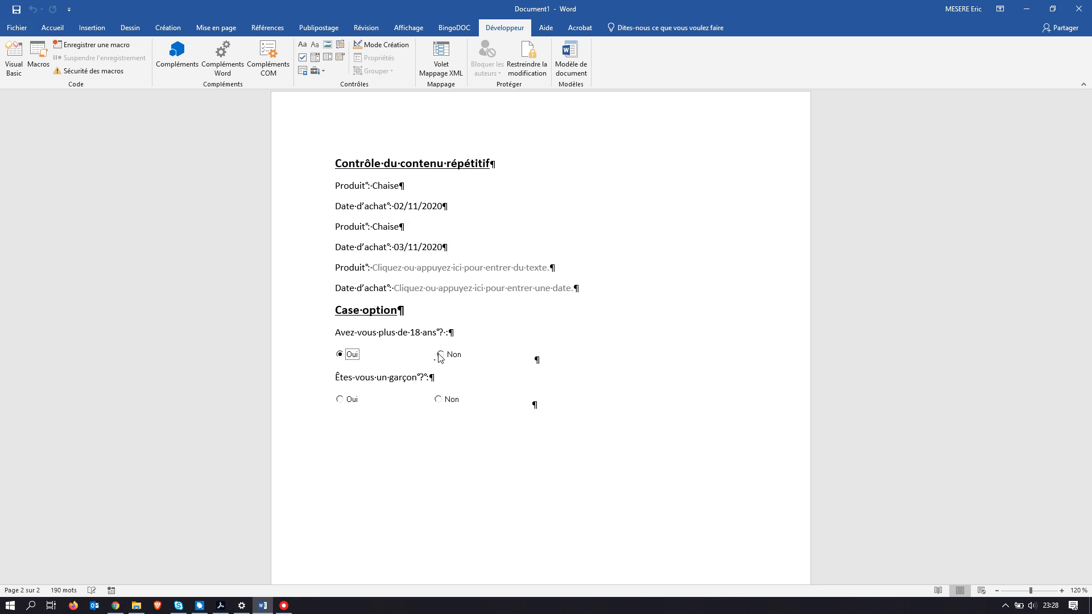
click(441, 356)
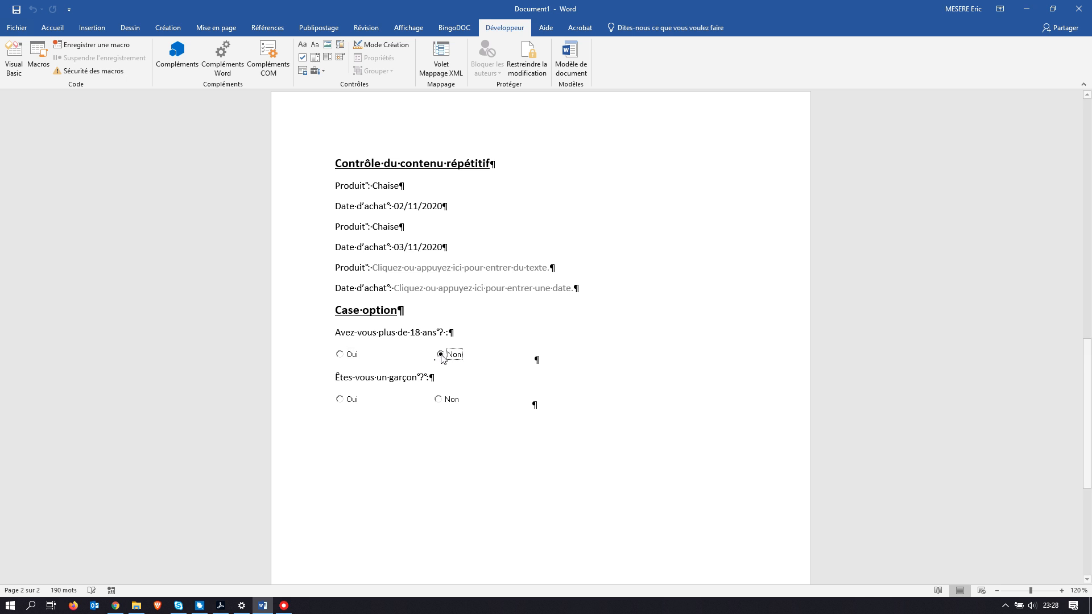
click(340, 400)
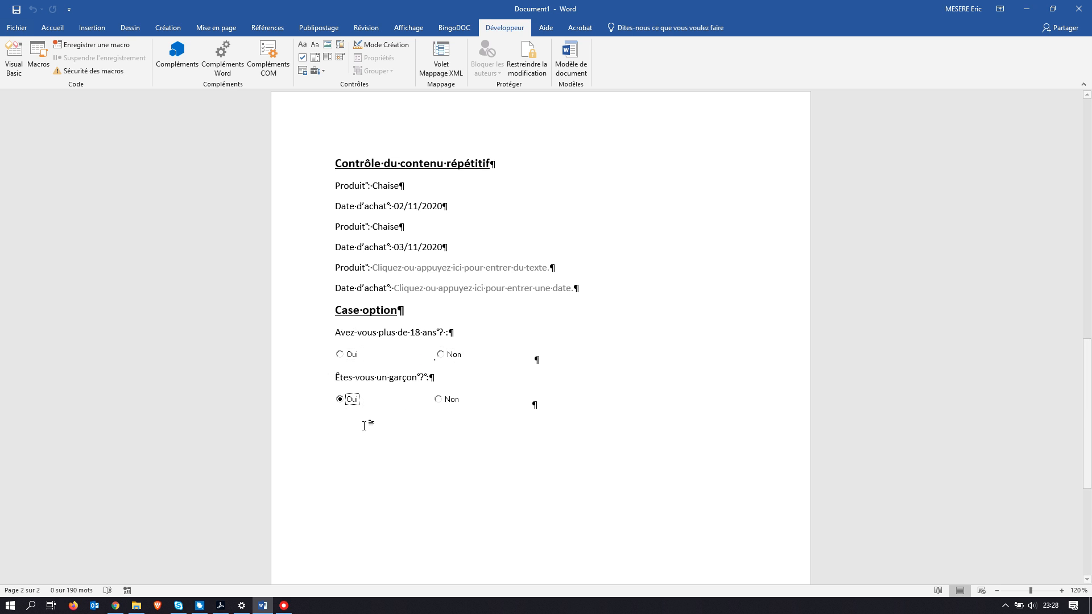
click(341, 355)
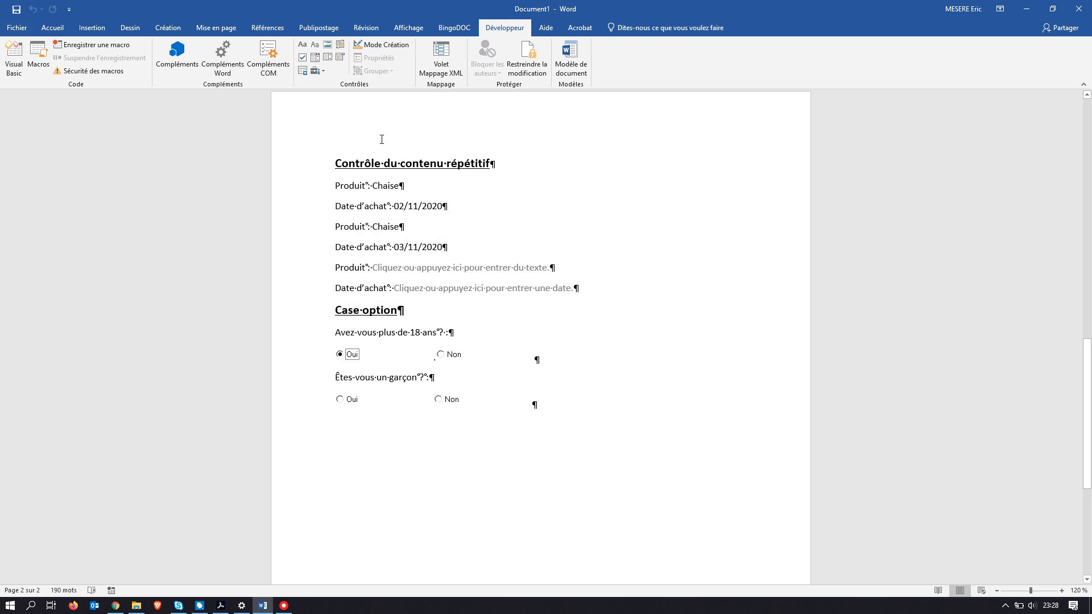
Return to design mode, set the GroupName of the first question's "Oui" option button to "Groupe1", and copy that name
click(372, 48)
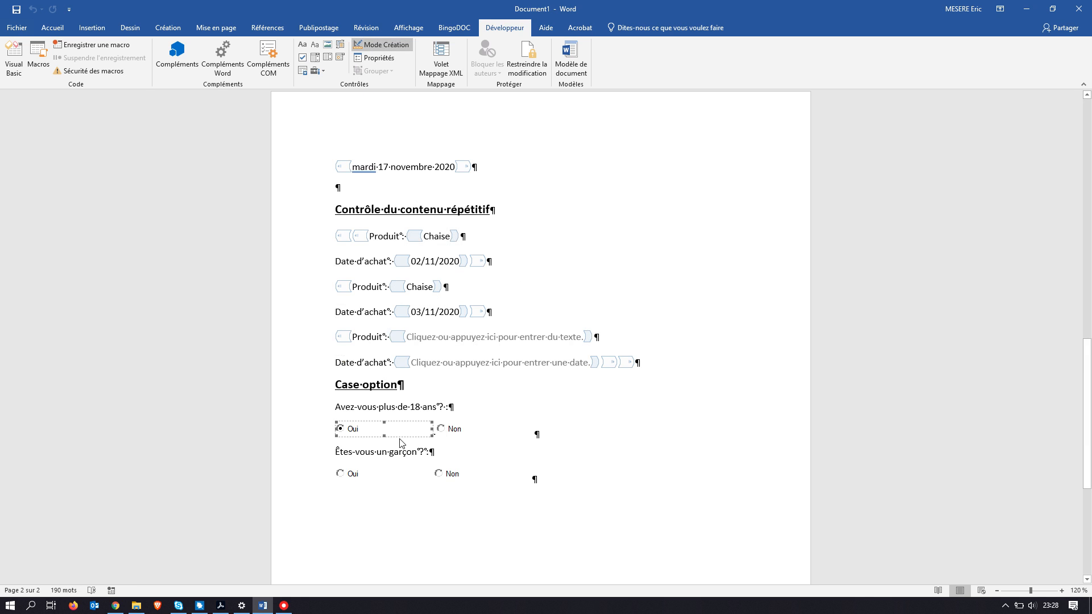
click(389, 59)
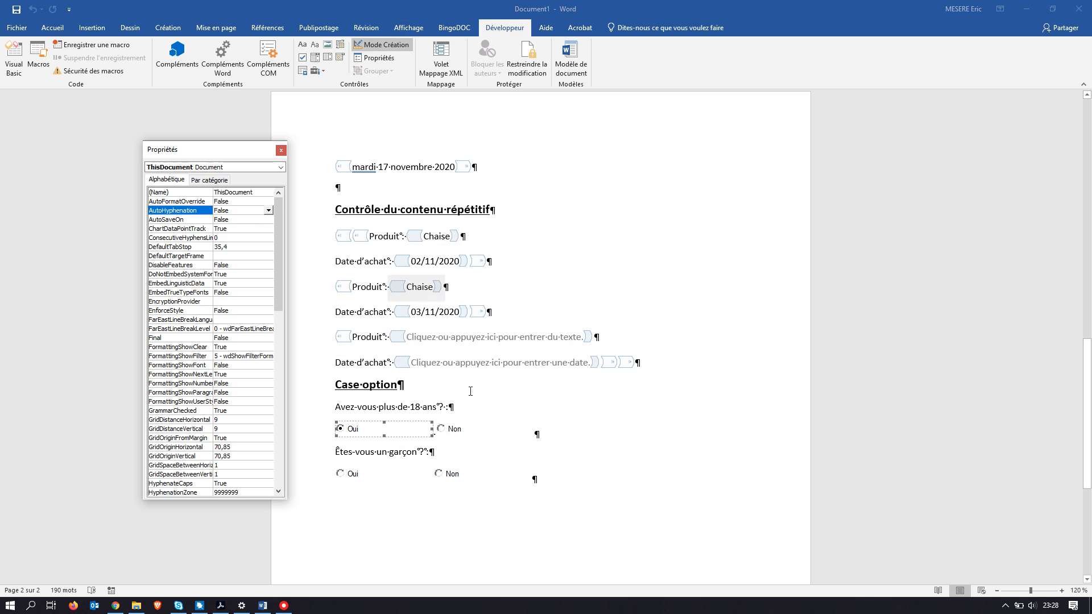
click(371, 432)
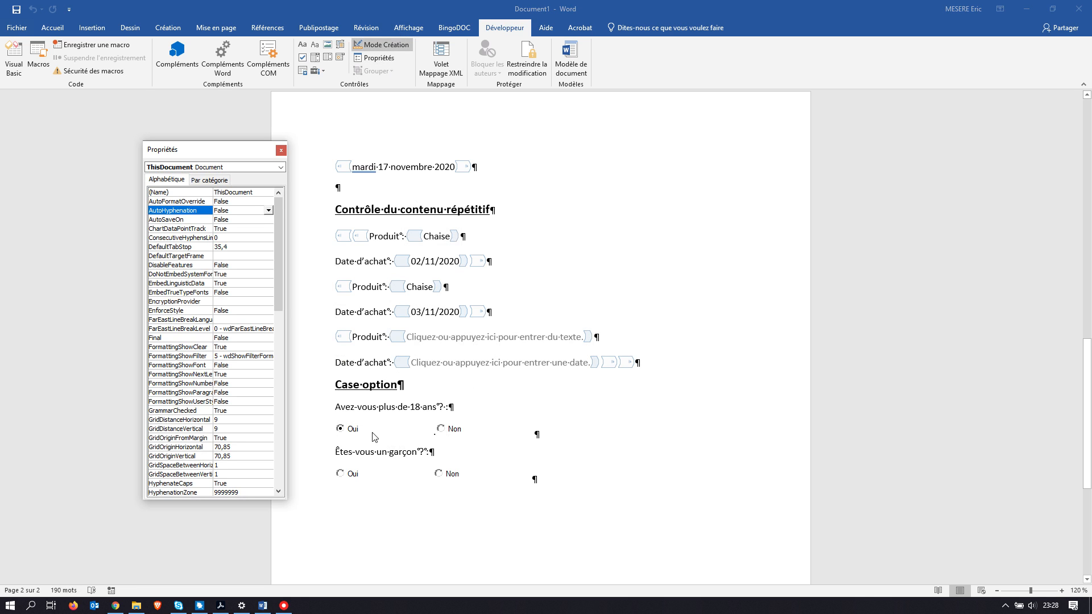
click(401, 432)
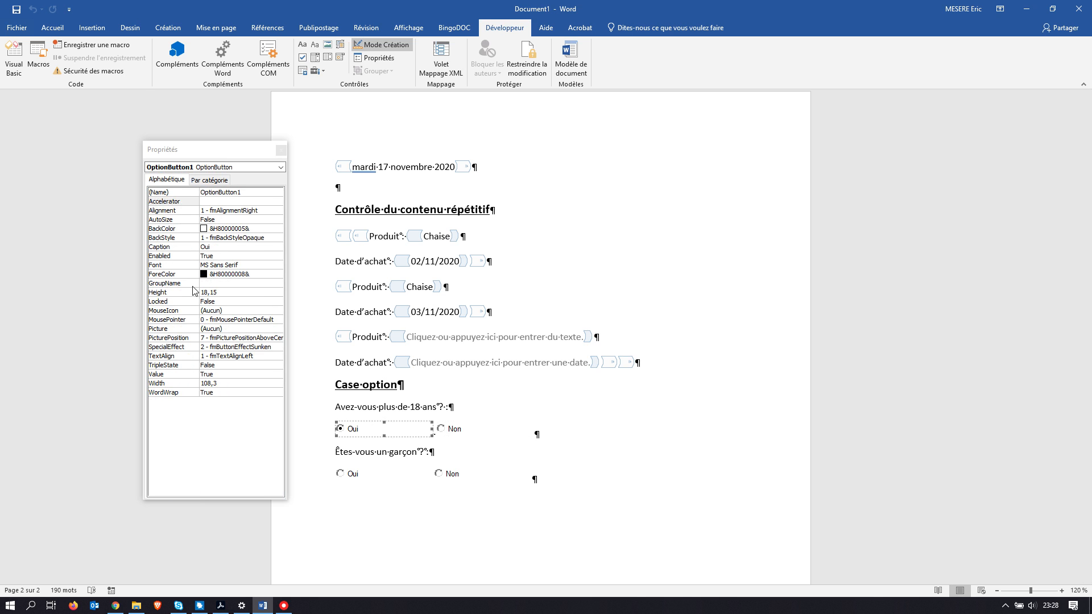
click(214, 282)
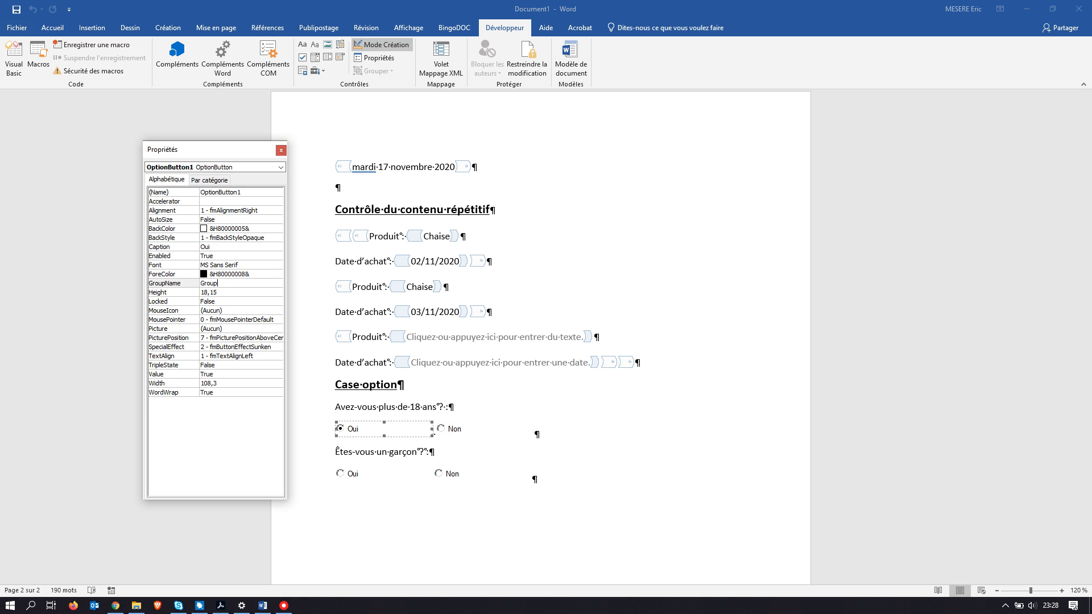
double_click(222, 283)
key(ctrl+c)
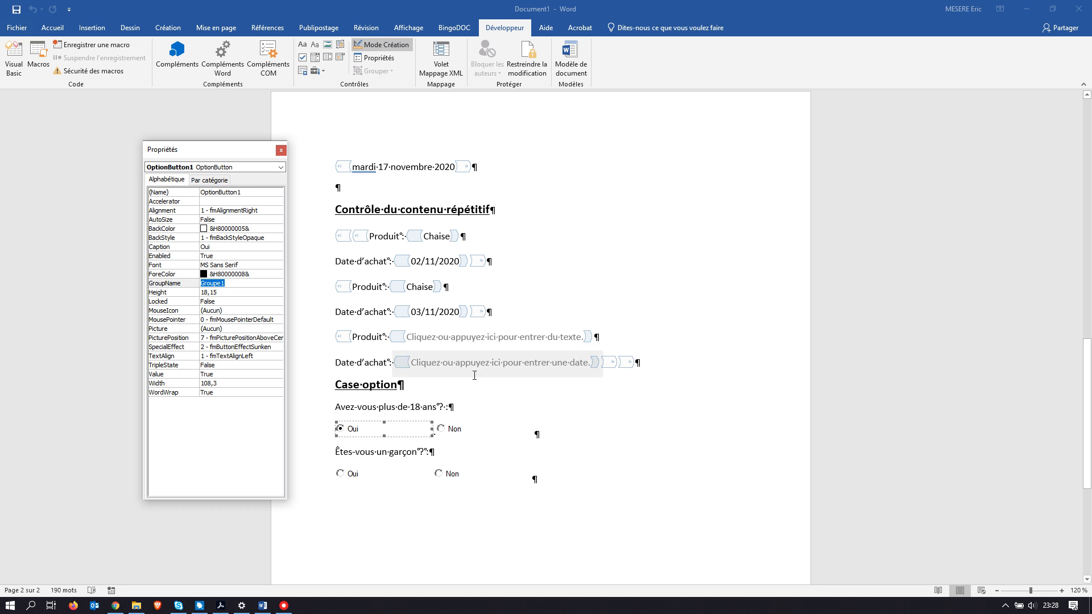
Set the GroupName of the "Non" option button under "Avez-vous plus de 18 ans" to "Groupe1"
click(488, 431)
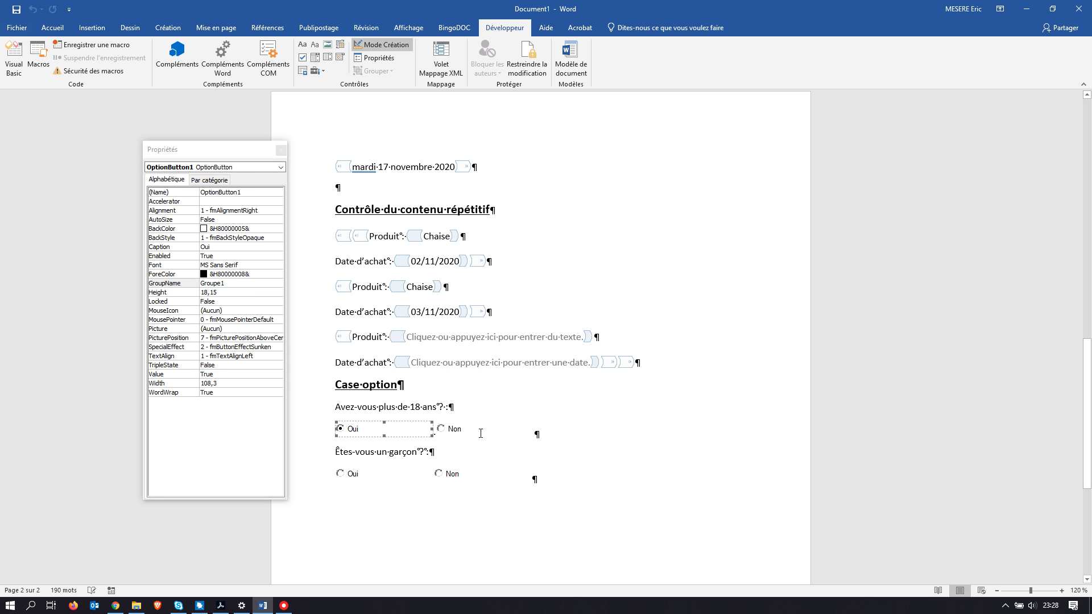
click(214, 284)
key(ctrl+v)
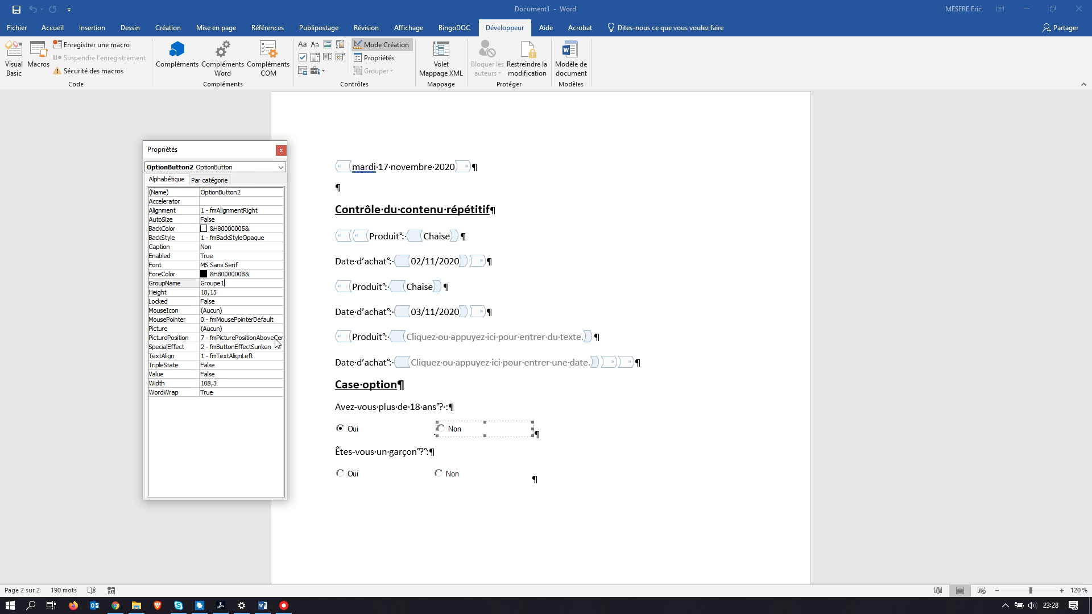
Set the GroupName of the "Oui" option button under "Êtes-vous un garçon" to "Groupe2"
click(355, 474)
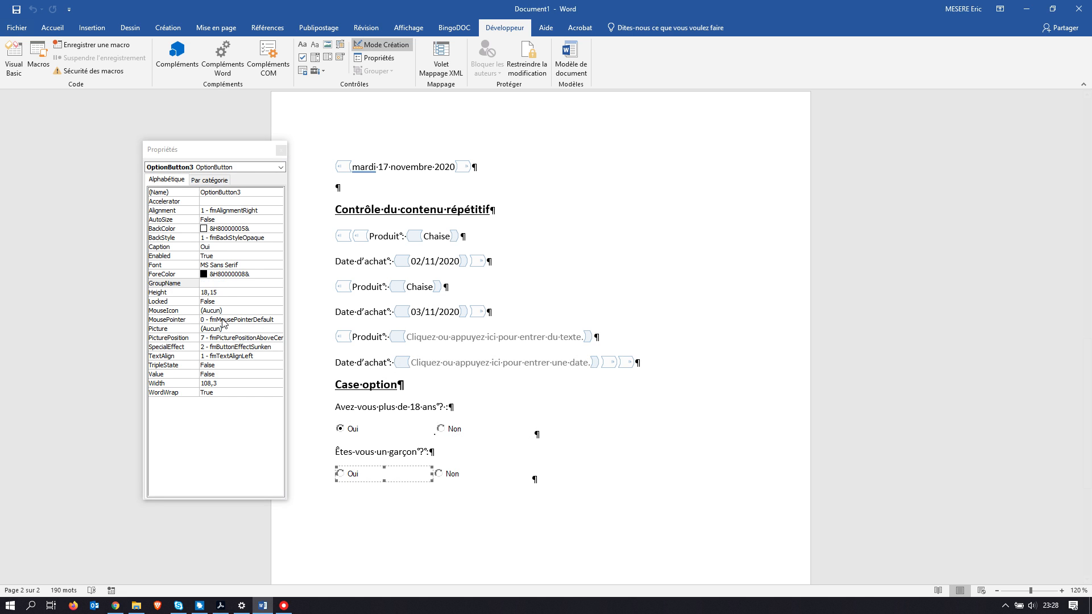
click(222, 283)
key(ctrl+v)
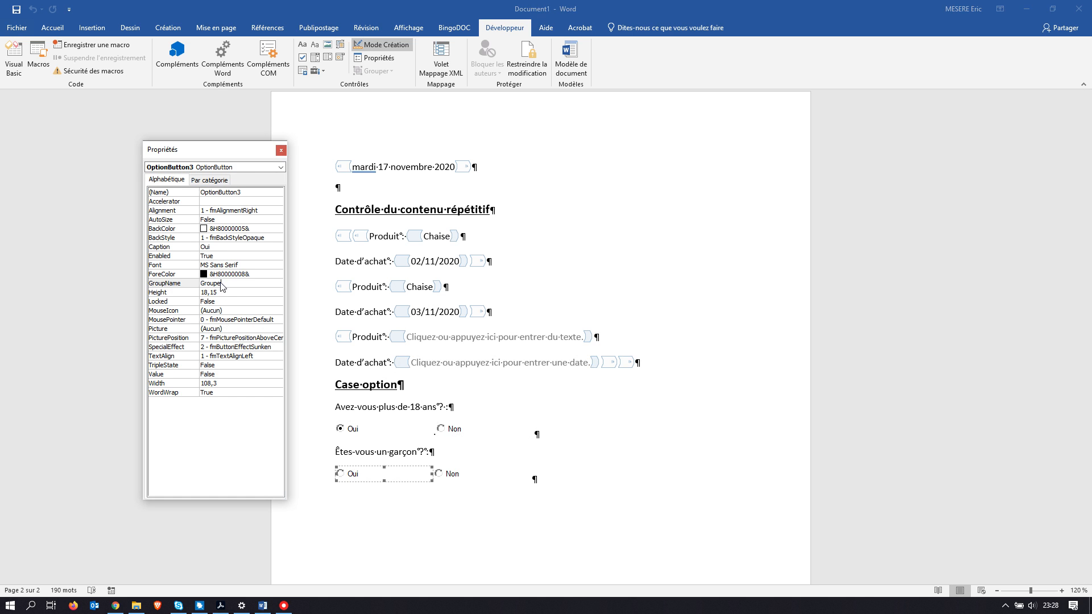
key(BackSpace)
text(2)
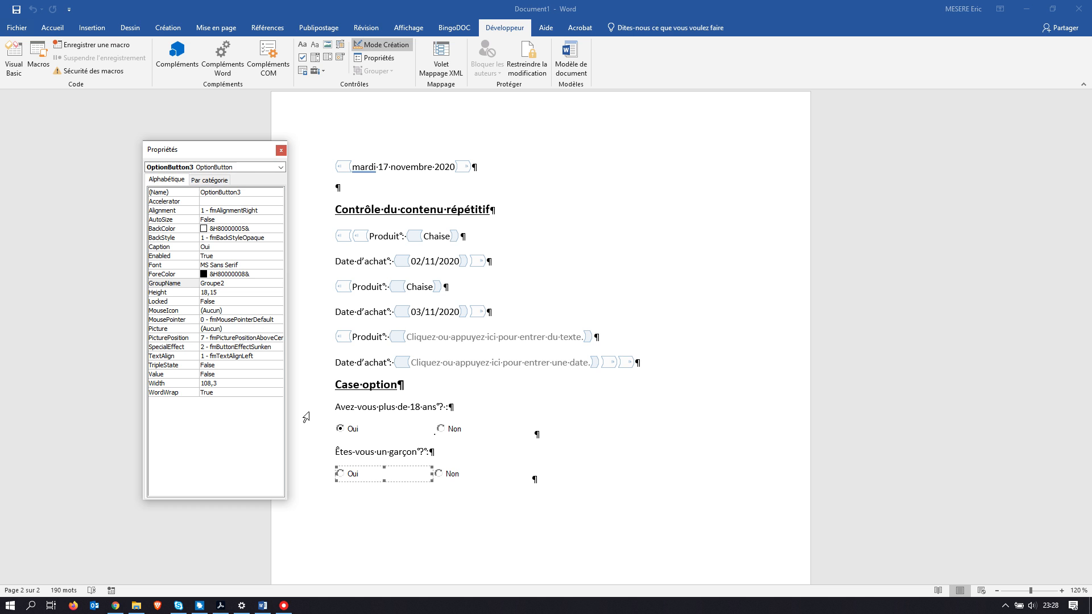
Set the GroupName of the "Non" option button under "Êtes-vous un garçon" to "Groupe2"
click(454, 473)
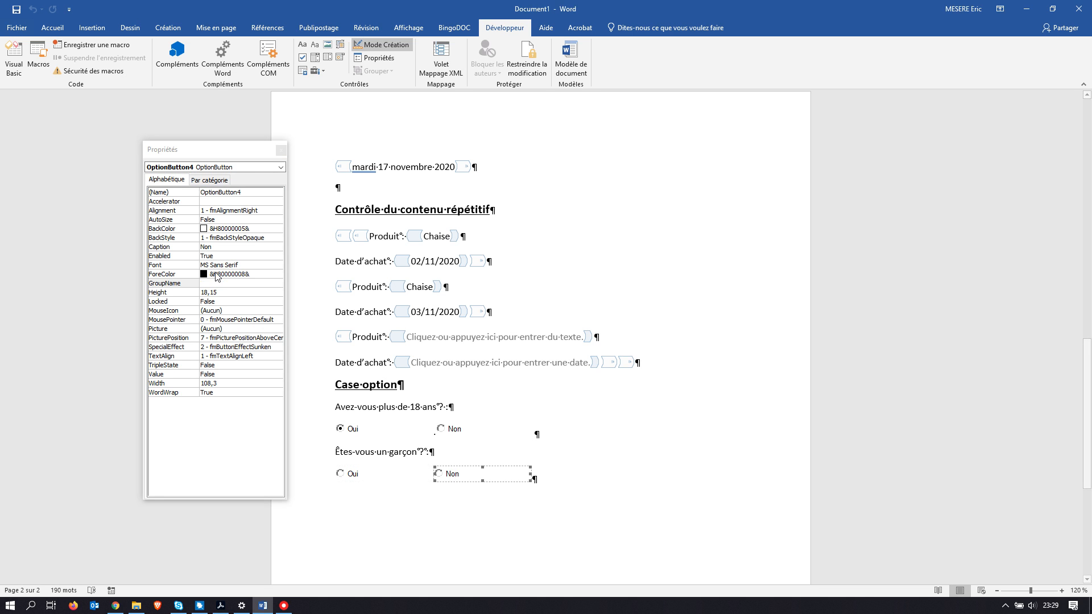
click(237, 284)
key(ctrl+v)
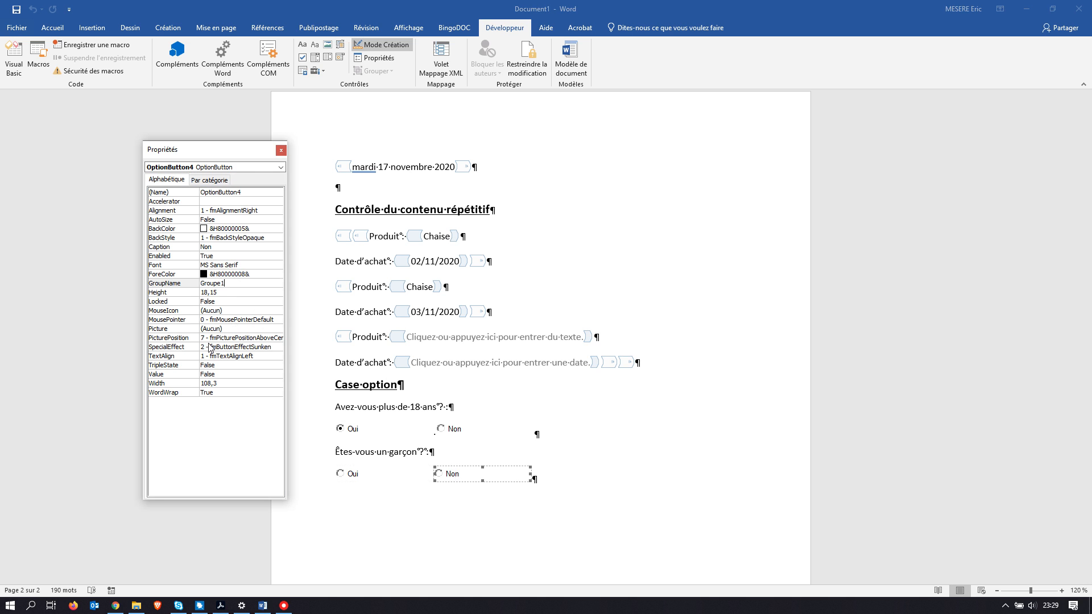
text(2)
Leave design mode, try the option buttons of each question, and finish with "Oui" selected for both
click(381, 45)
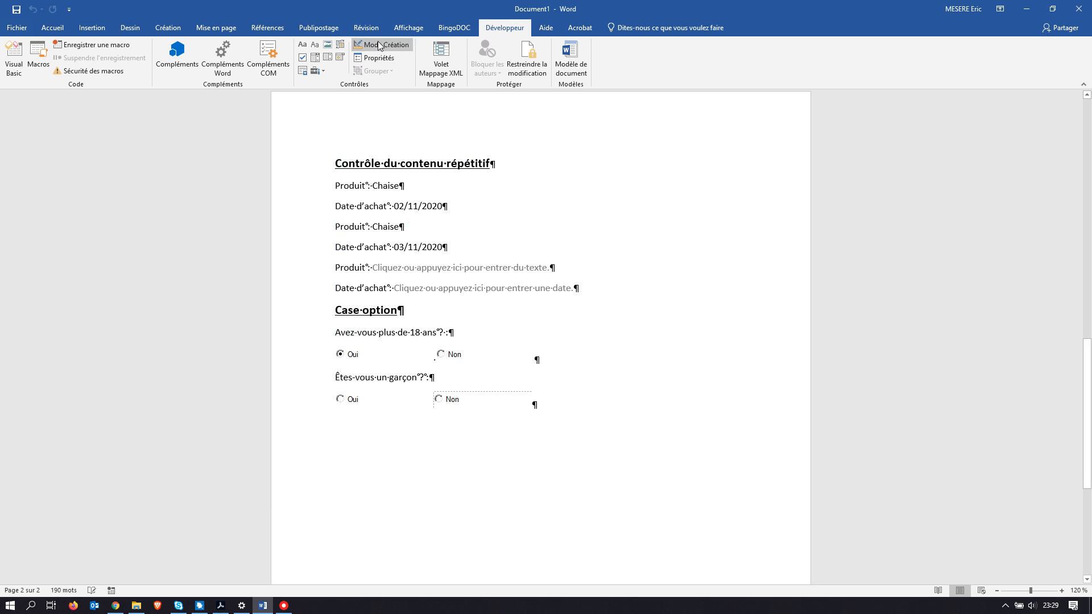
click(443, 360)
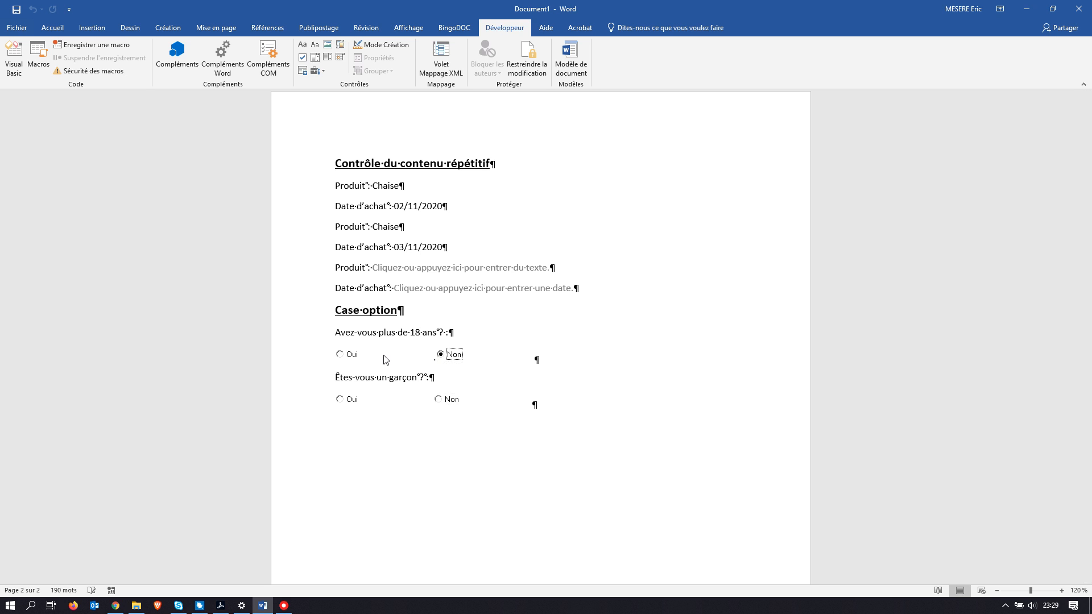
click(343, 354)
click(339, 400)
click(439, 400)
click(342, 400)
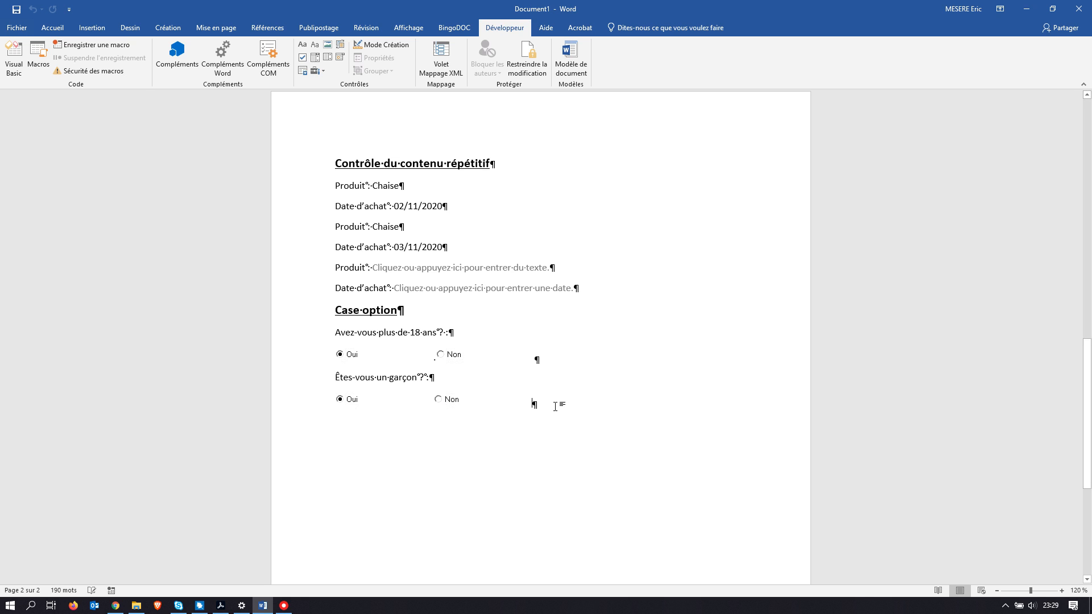
Add an empty paragraph below the second question's option buttons and look over the available legacy form and ActiveX controls
click(336, 422)
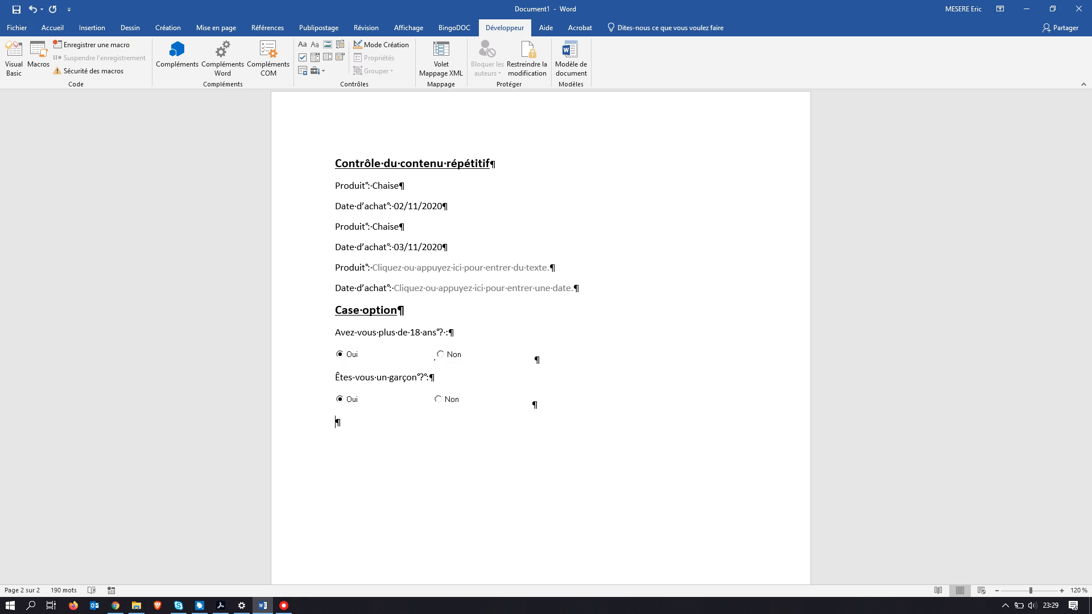
click(324, 72)
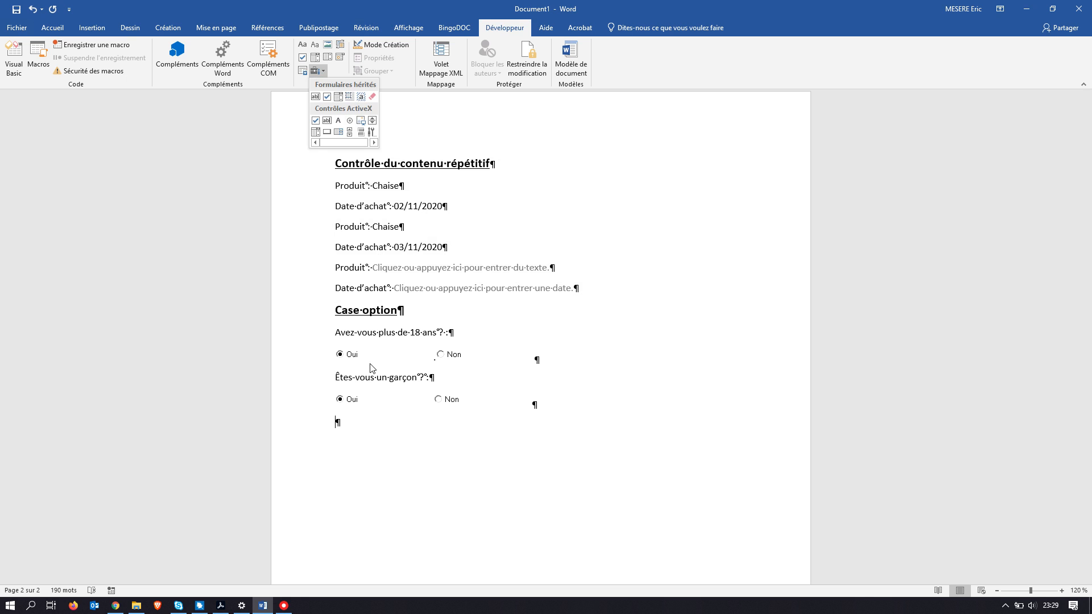
click(352, 422)
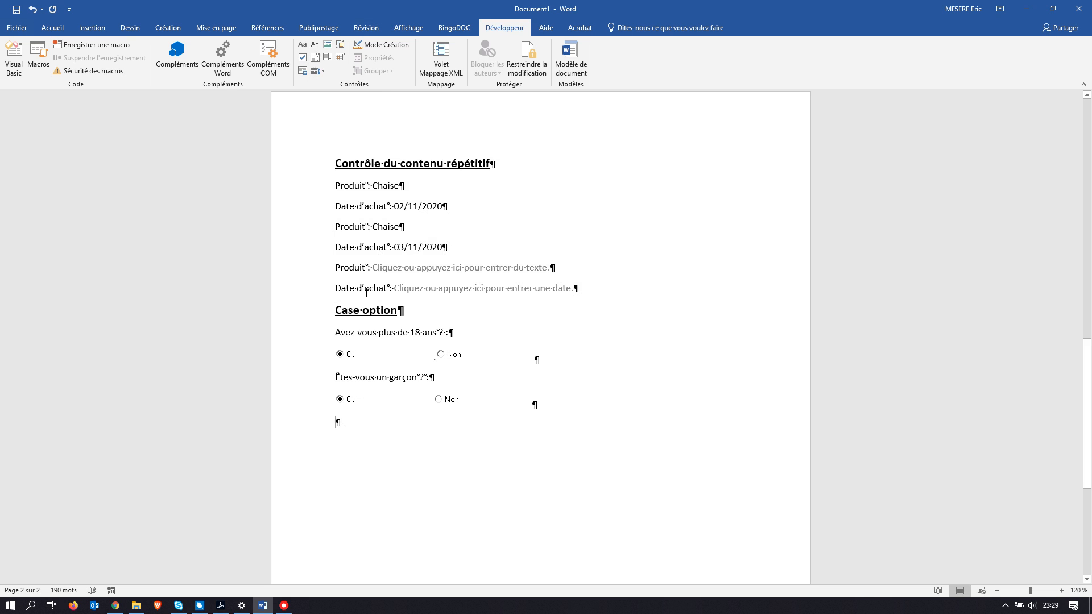
click(322, 71)
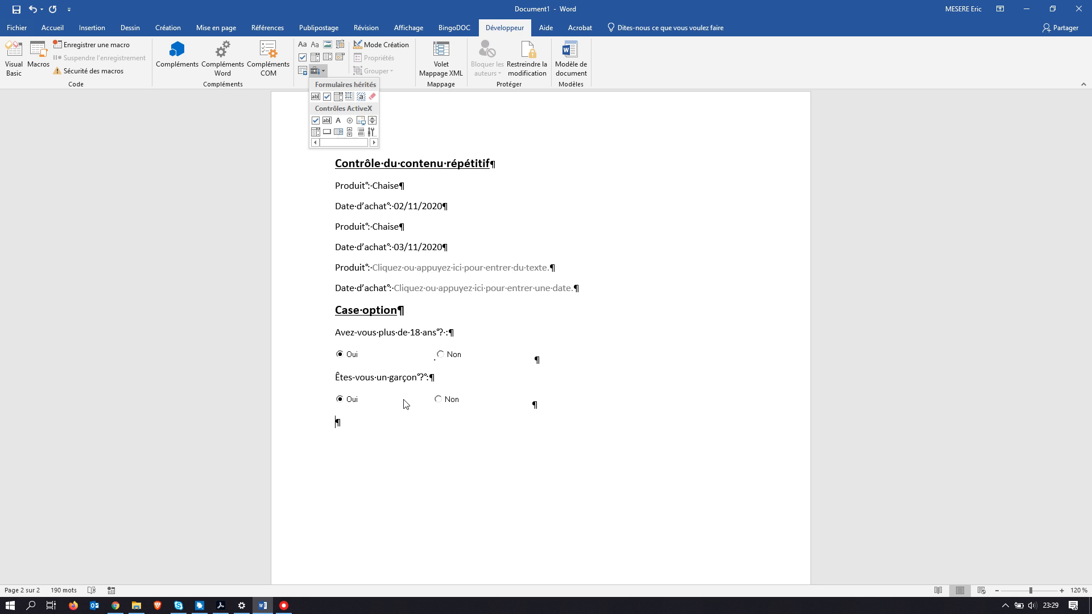
click(349, 424)
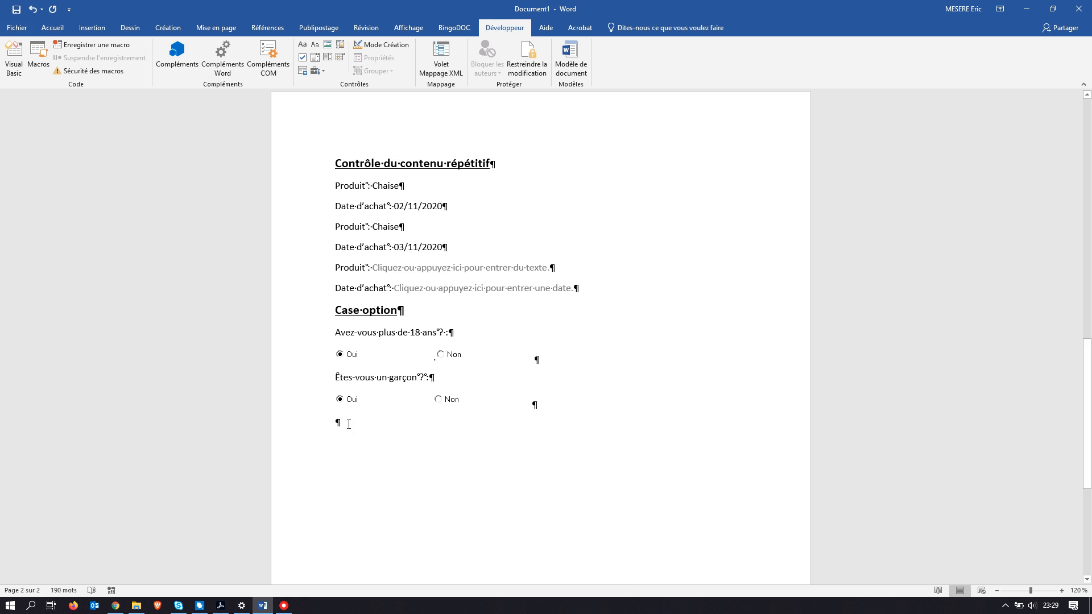
Switch to the course PDF and review it from page 1 through the section on text content control properties
key(alt+Tab)
key(alt+Tab)
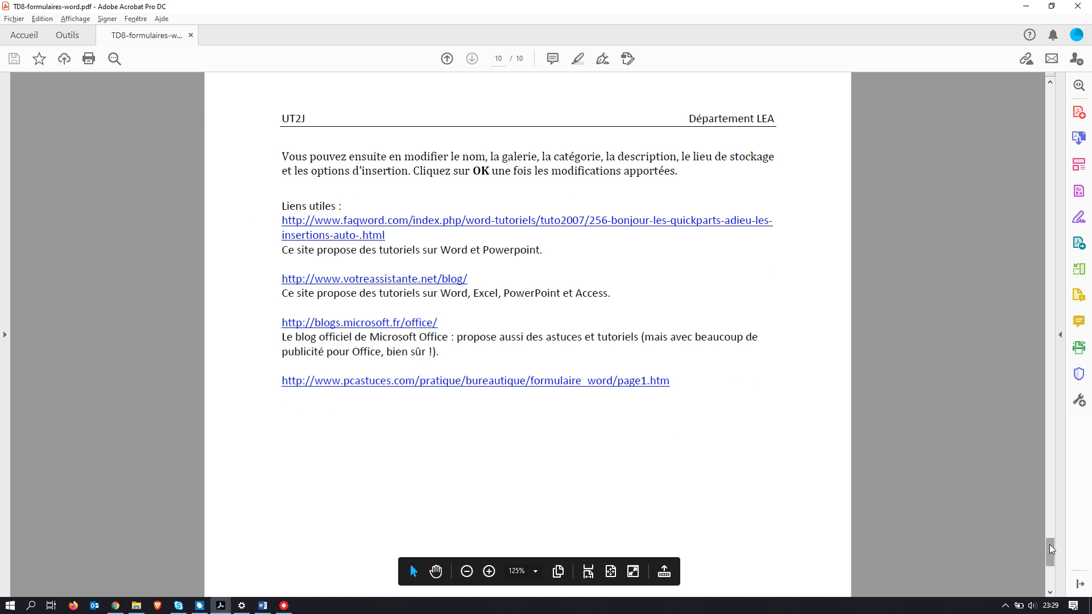
drag(1051, 546, 1080, 94)
scroll(751, 339, down, 15)
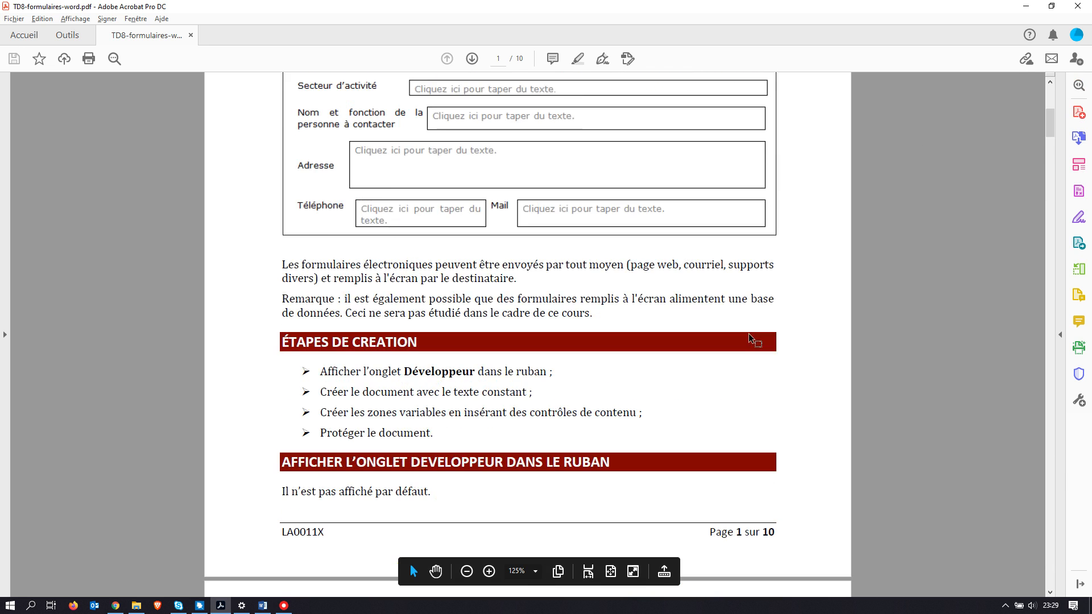
scroll(751, 340, down, 12)
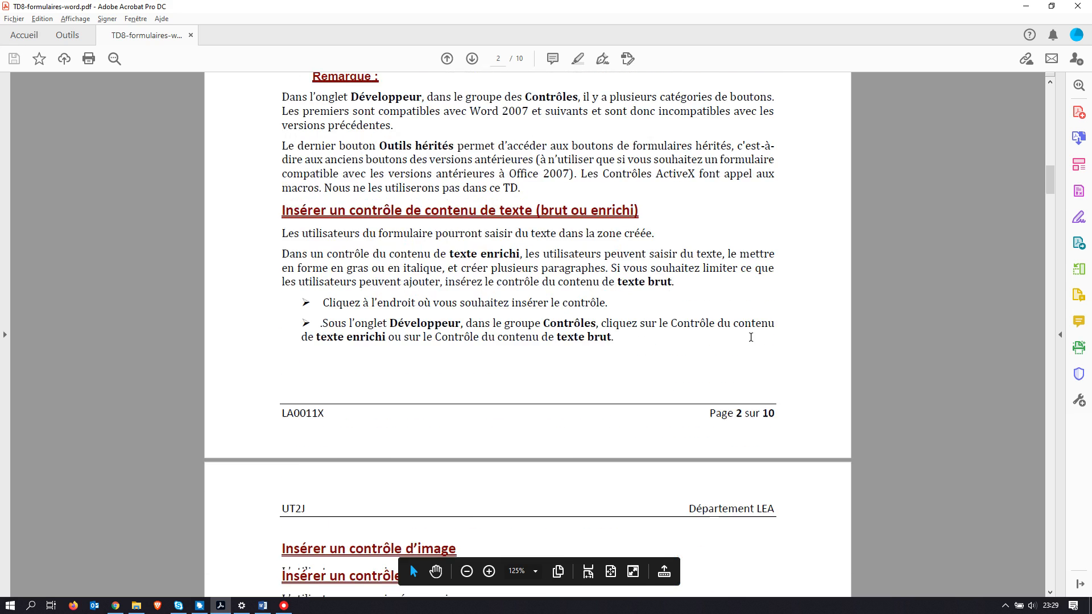
scroll(749, 336, up, 2)
scroll(750, 338, down, 10)
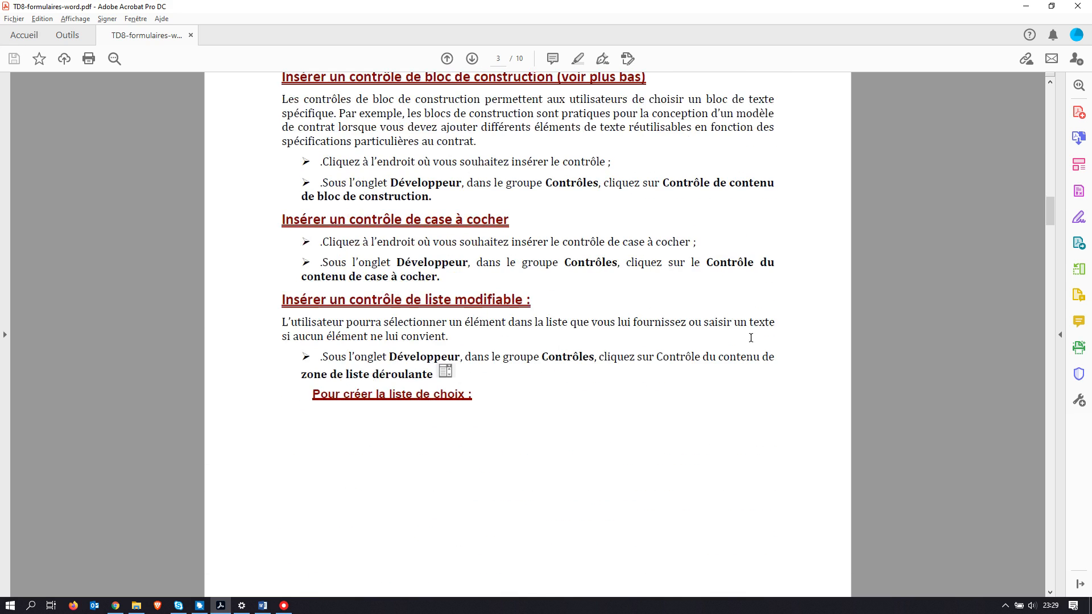
scroll(748, 337, down, 3)
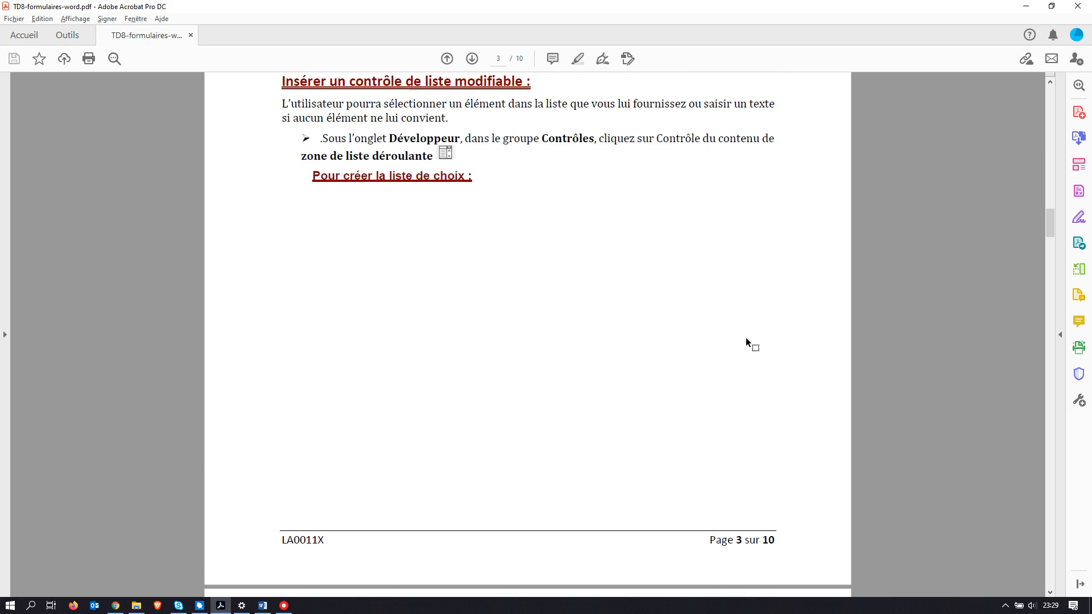
scroll(746, 337, down, 9)
scroll(741, 337, down, 15)
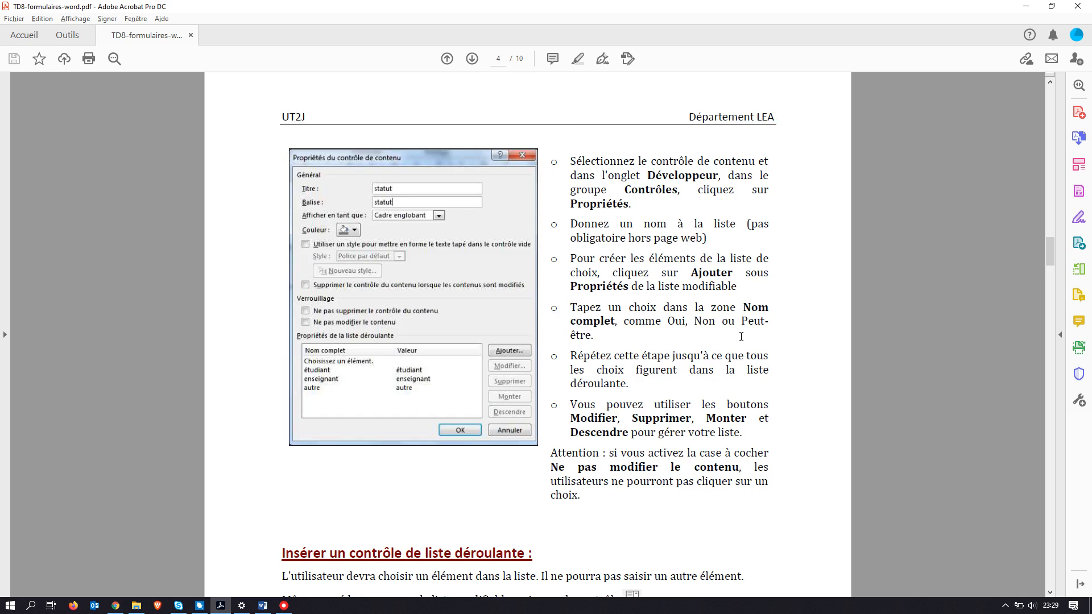
scroll(741, 336, down, 4)
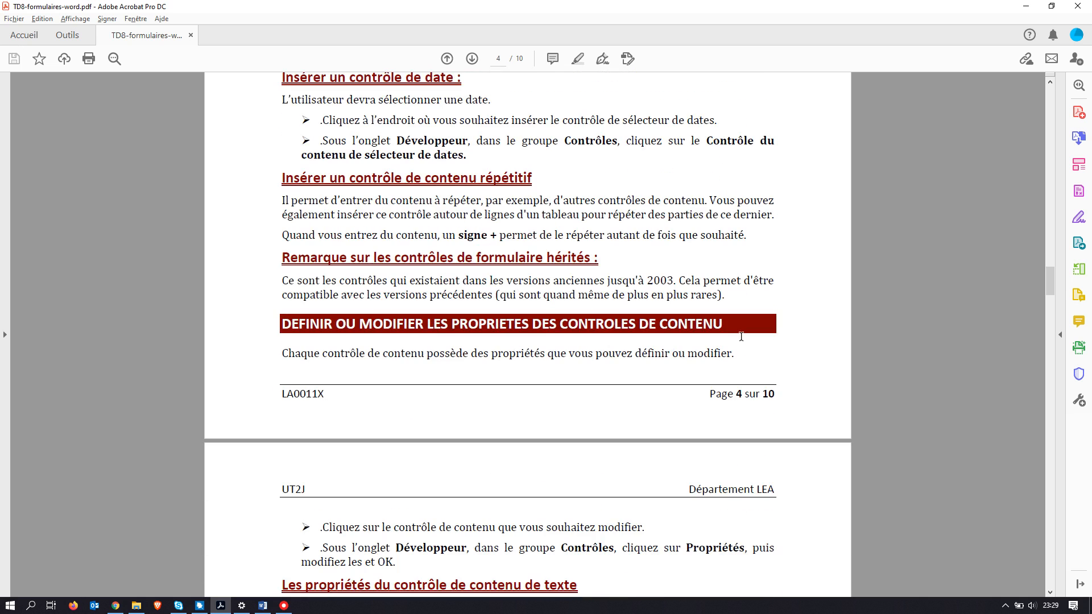
scroll(741, 337, down, 18)
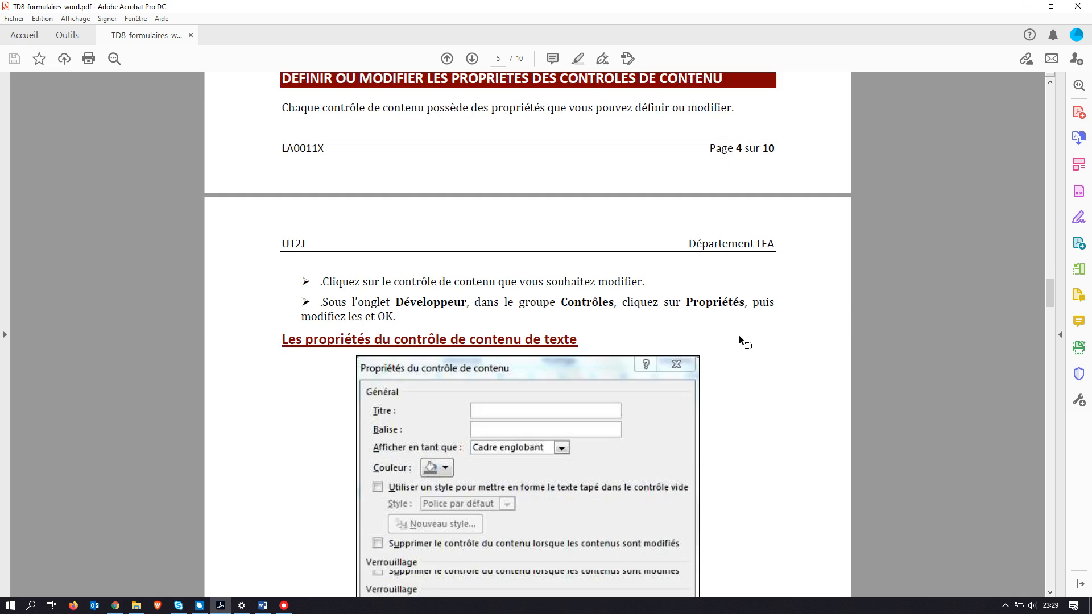
scroll(738, 340, down, 7)
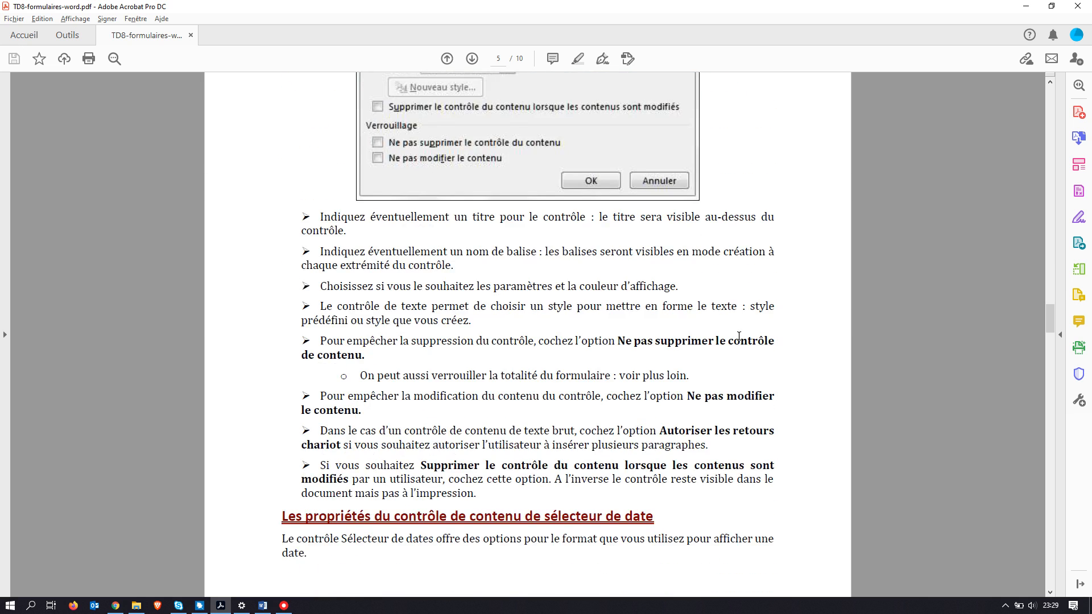
scroll(738, 337, up, 3)
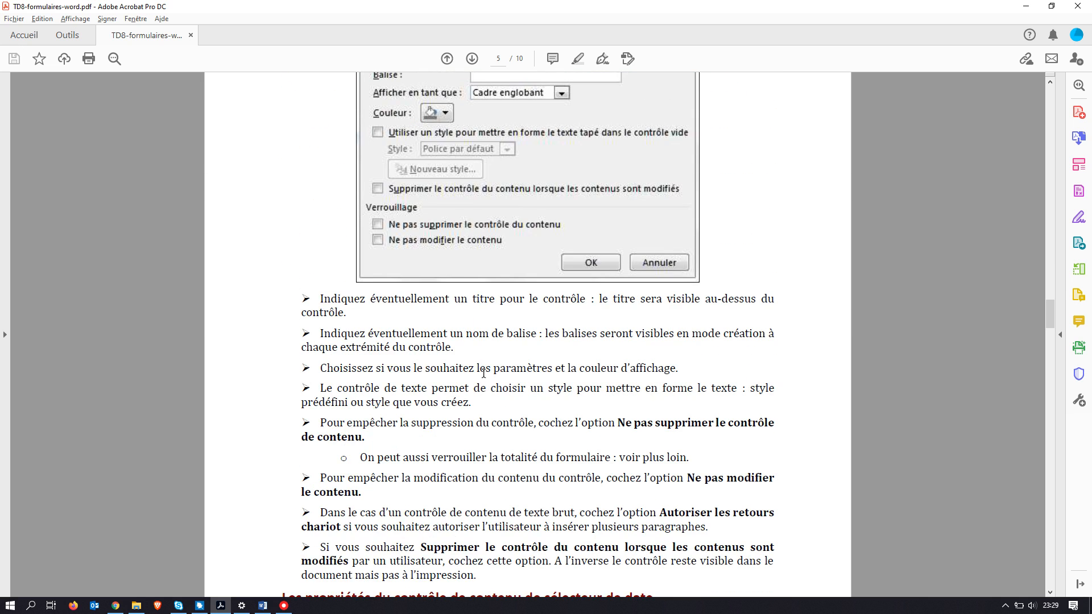
scroll(483, 374, up, 2)
scroll(481, 489, up, 4)
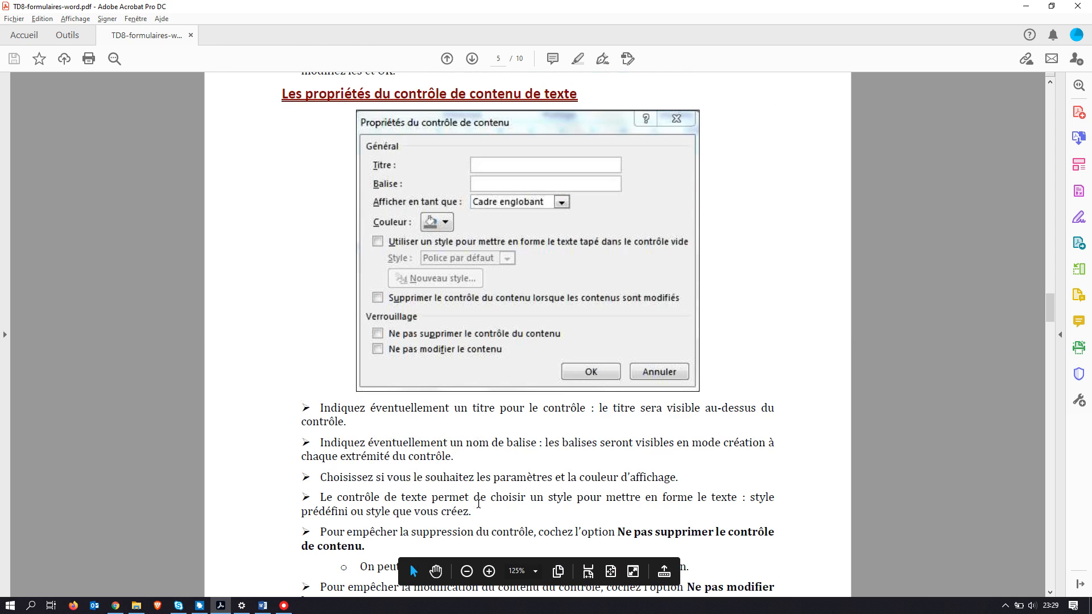
scroll(478, 504, down, 4)
Back in Word, format the placeholder text of the last "Produit" control in red italics
key(alt+Tab)
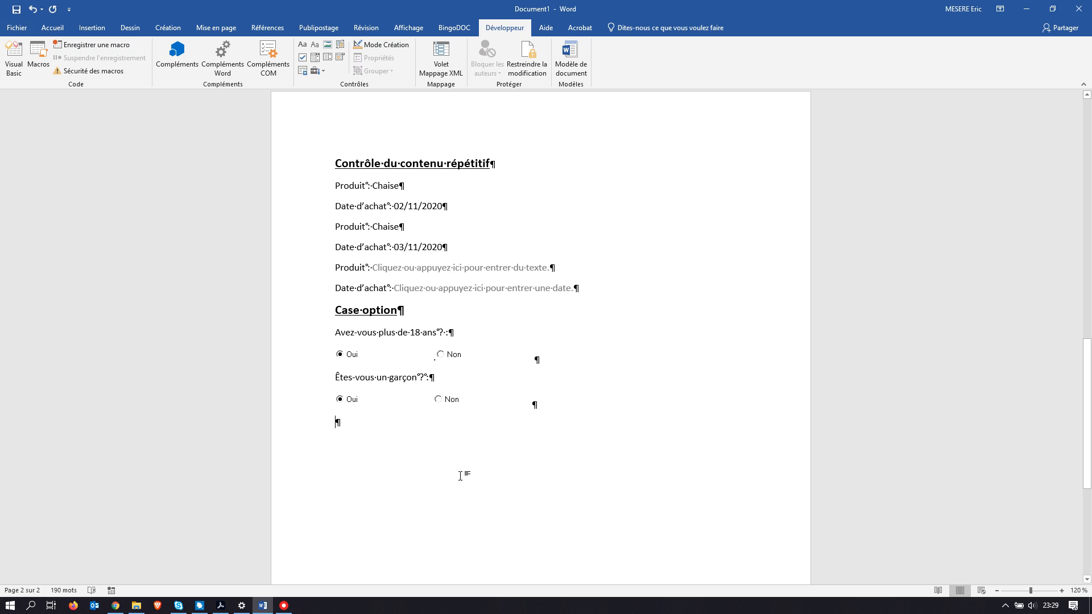
click(418, 268)
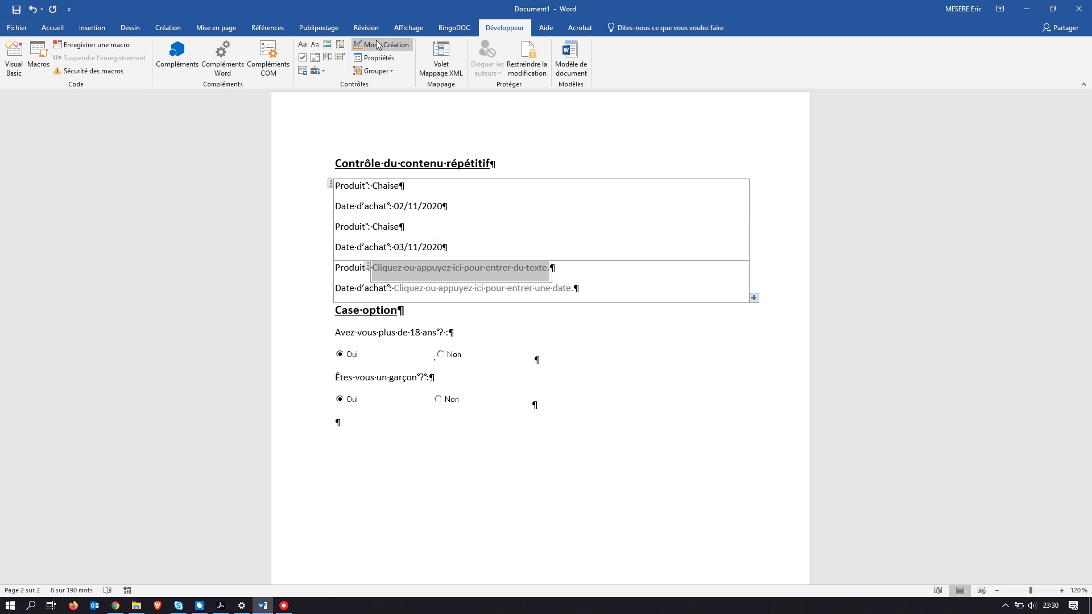
click(59, 28)
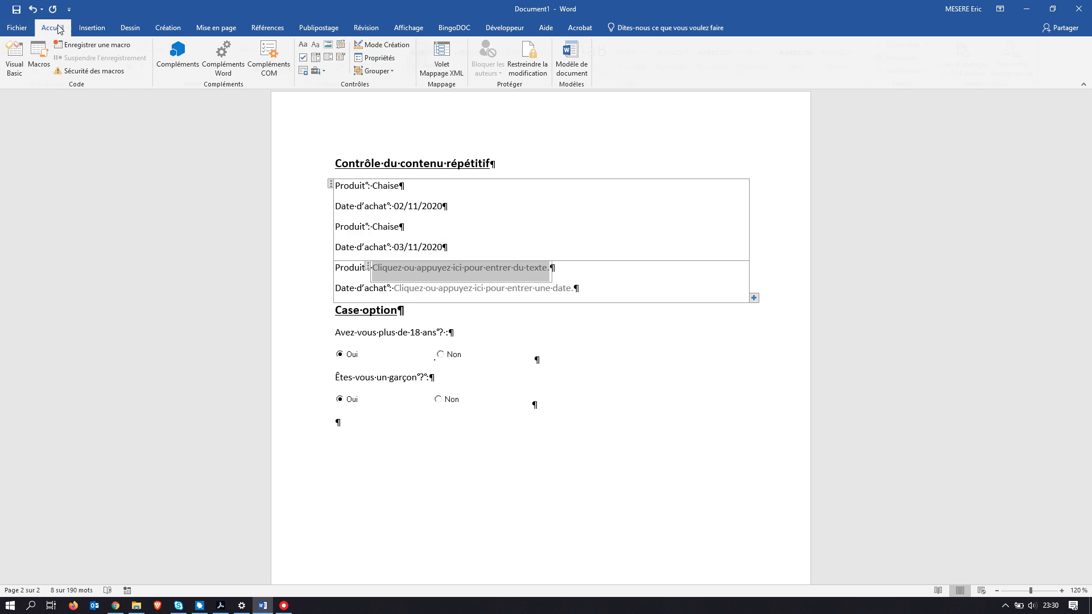
click(265, 67)
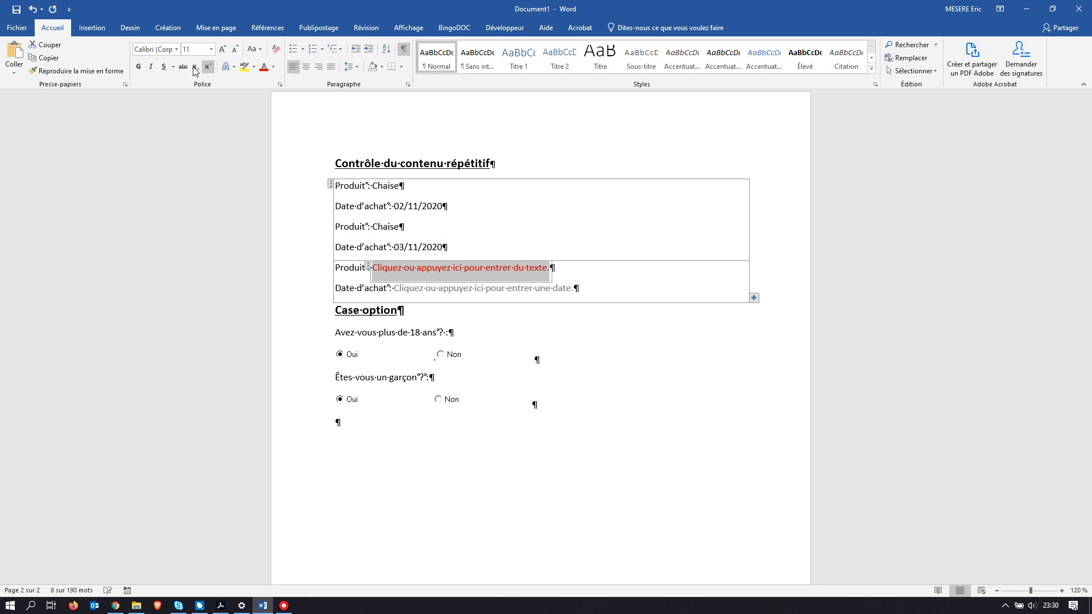
click(152, 67)
click(372, 404)
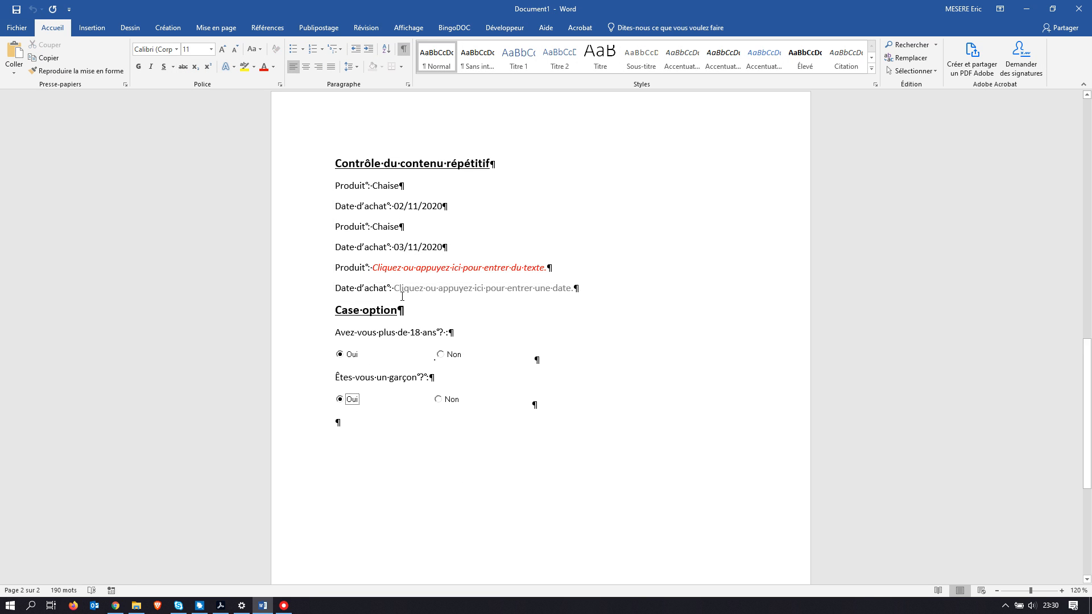
Test the last "Produit" control by entering "fdfdfsd", and delete that entry again
click(410, 269)
text(fdfd)
text(fsd)
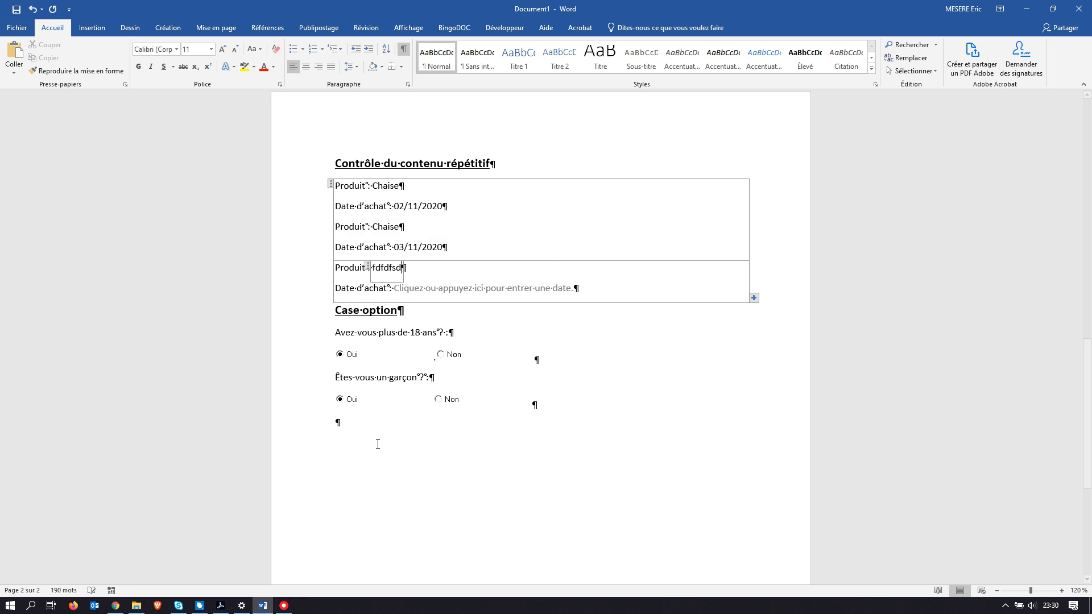
click(384, 268)
click(503, 29)
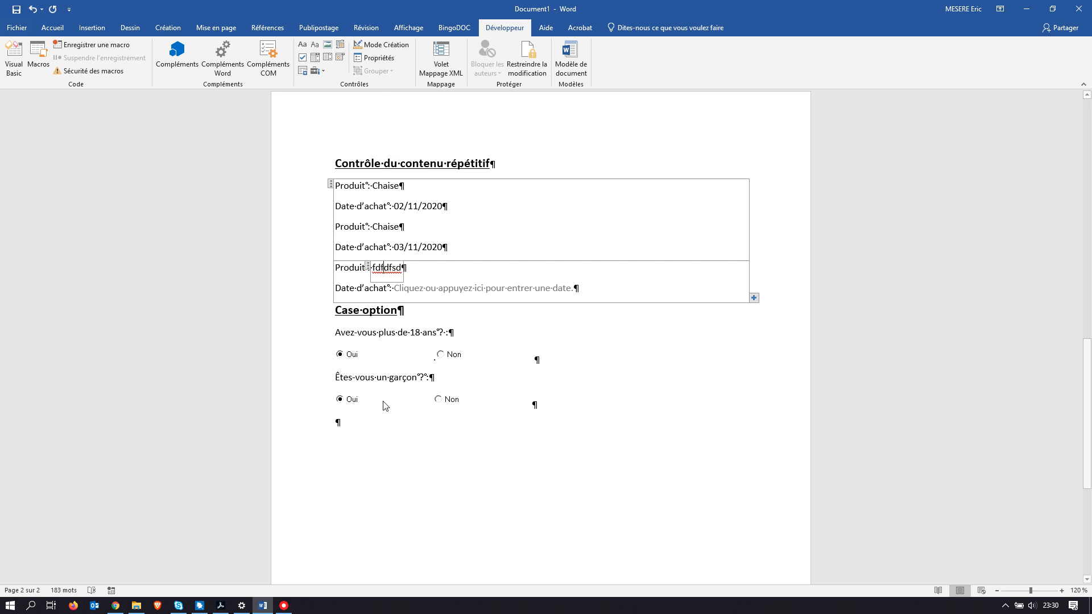
click(380, 420)
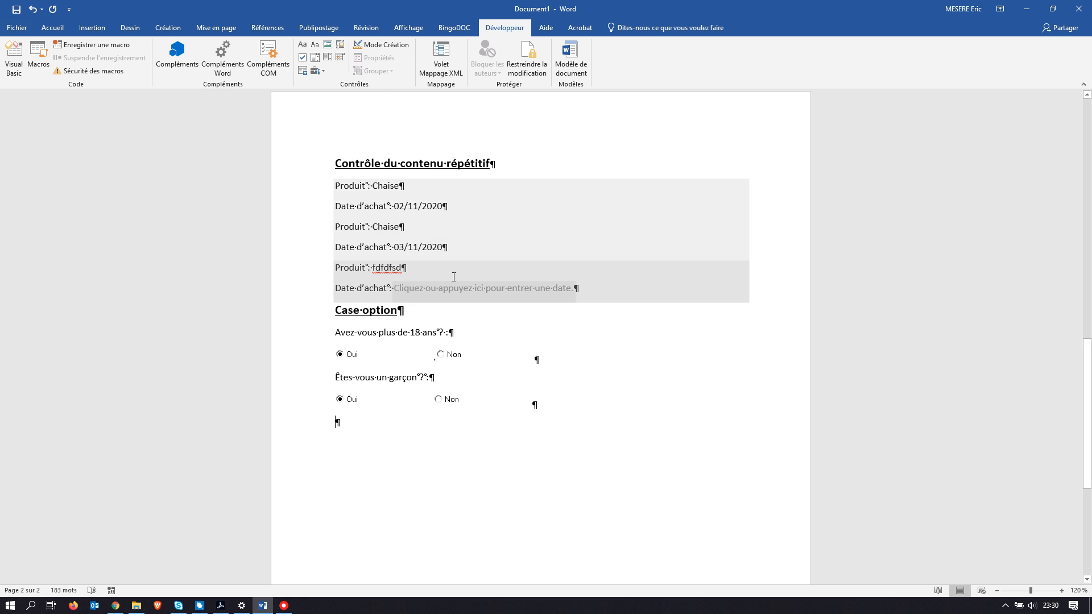
double_click(397, 270)
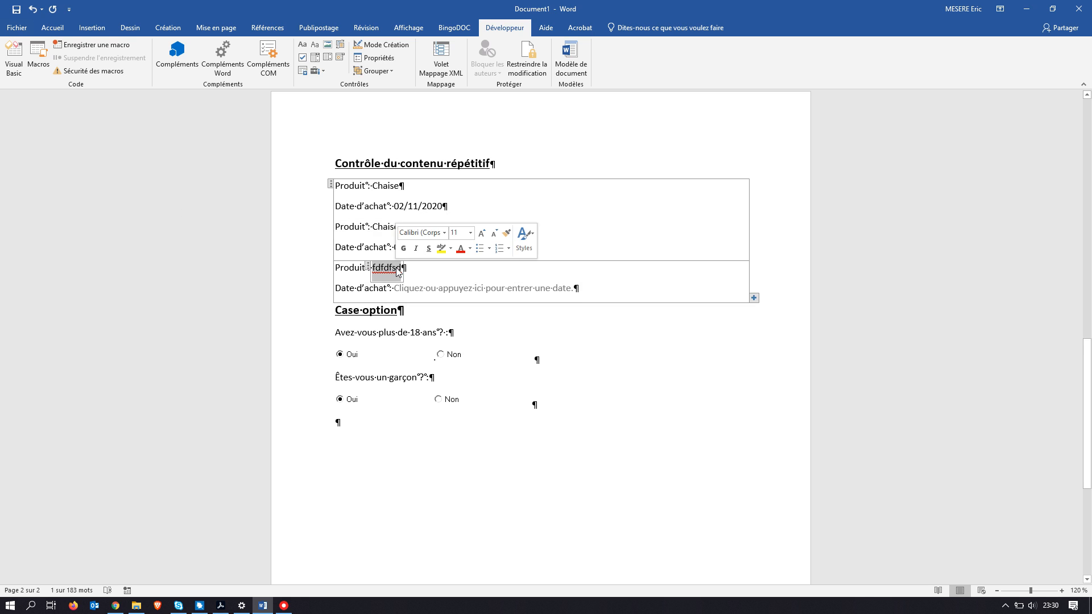
key(BackSpace)
click(336, 419)
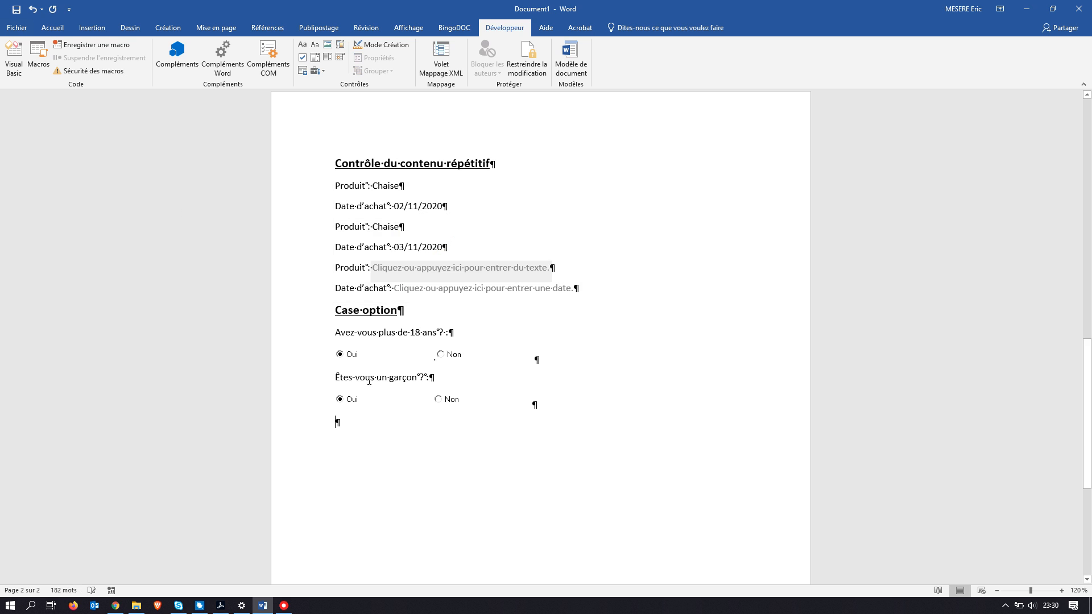
Set the display colour of the last "Produit" text control to light yellow and enter "fhghg" in it
click(386, 268)
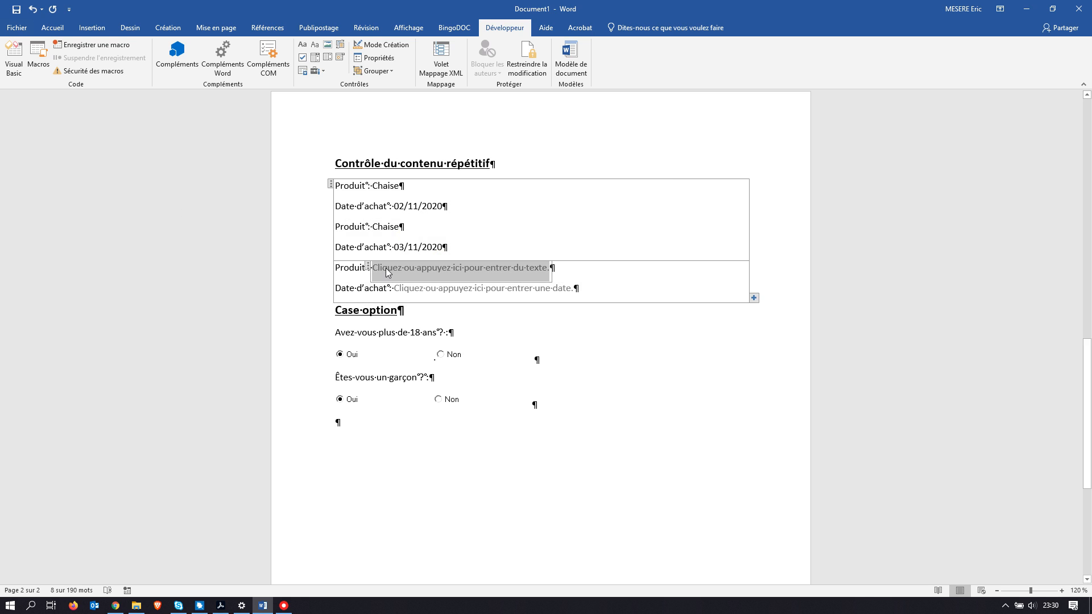
click(377, 58)
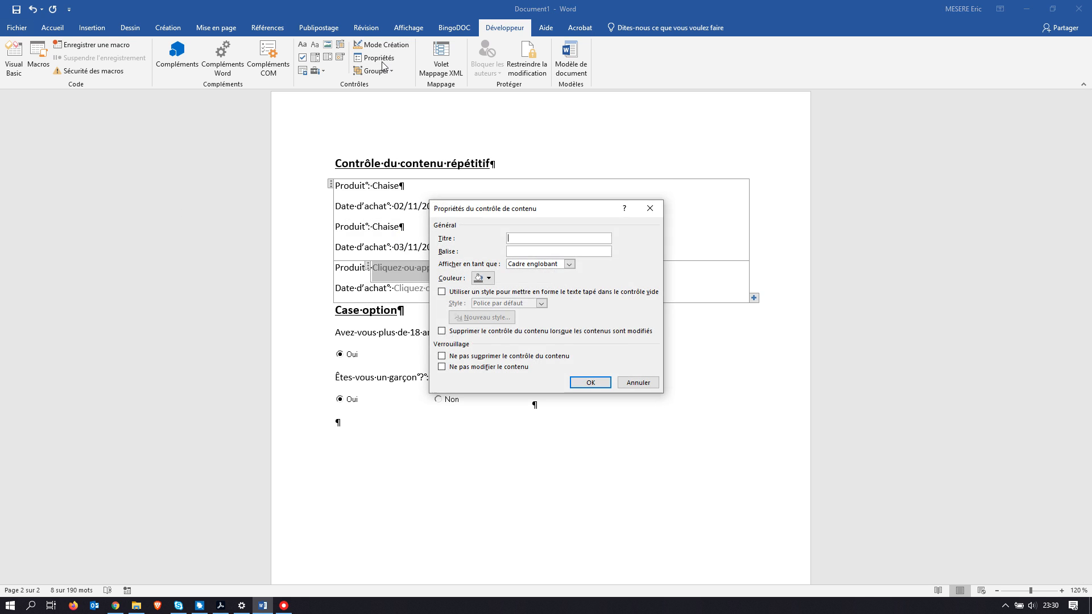
click(489, 278)
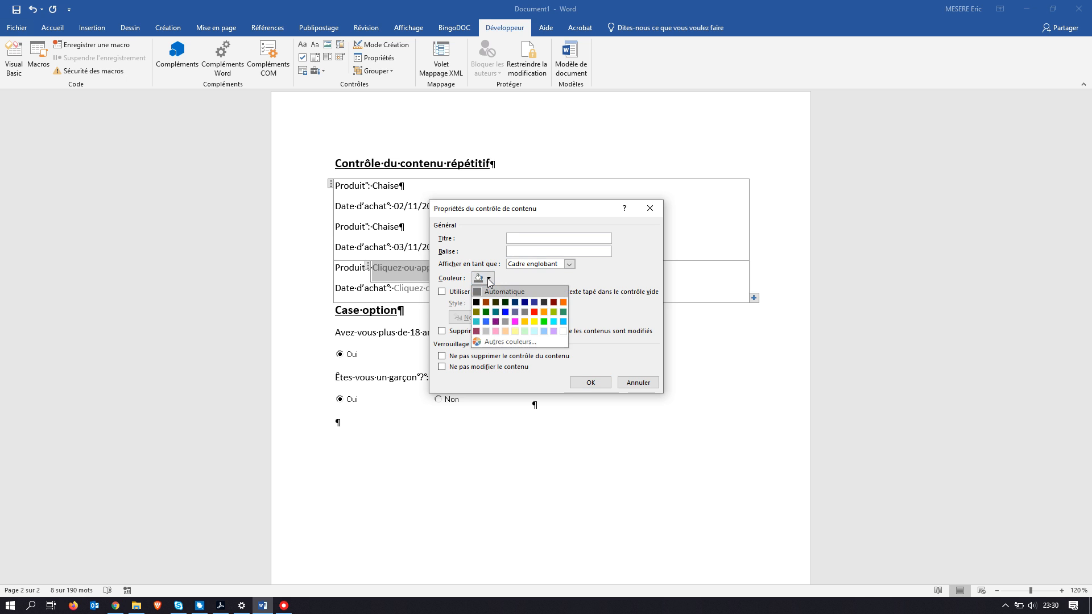
click(515, 331)
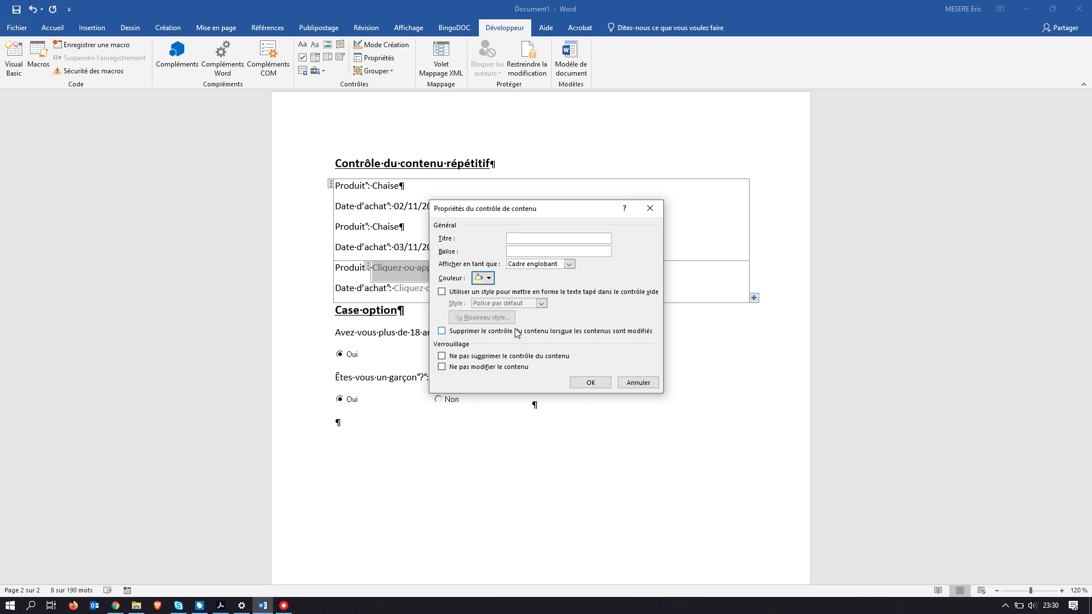
click(590, 382)
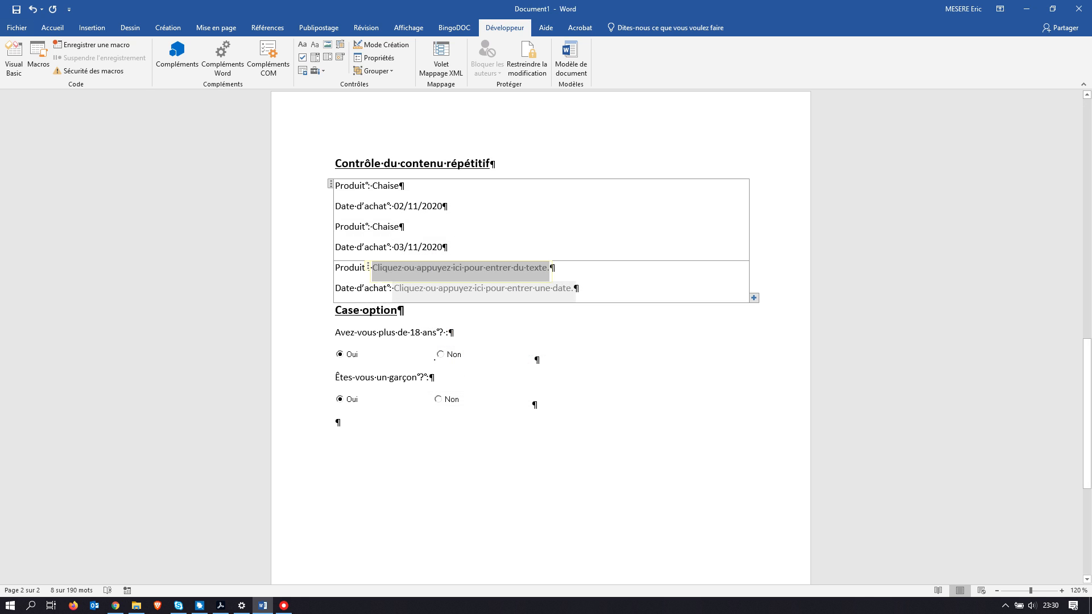
text(fhgbg)
click(386, 422)
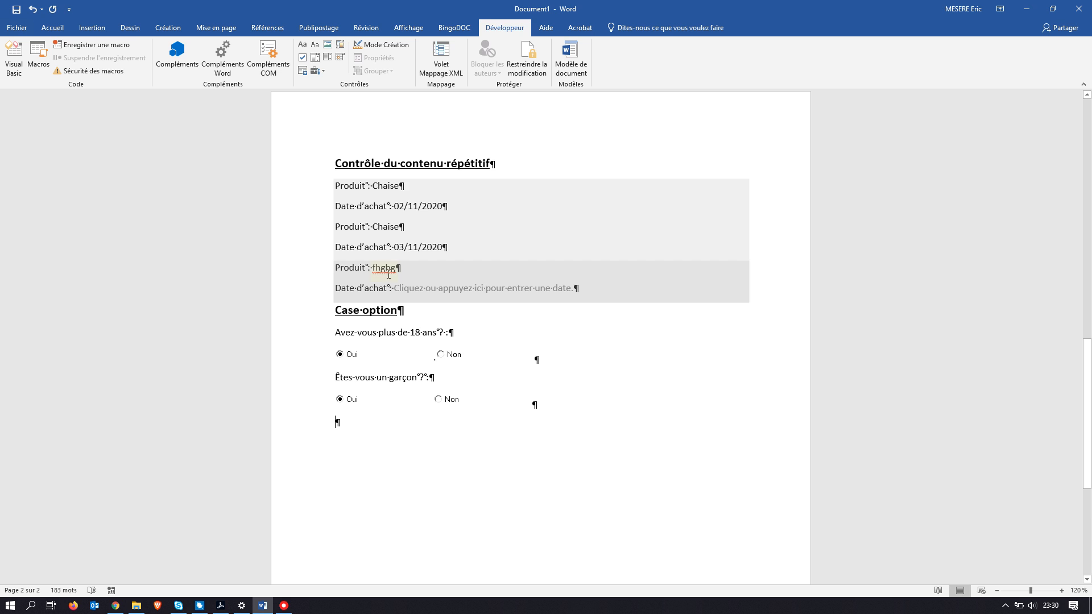
Turn on design mode in the document and consult the PDF's section "Personnaliser le texte d'instruction"
click(381, 45)
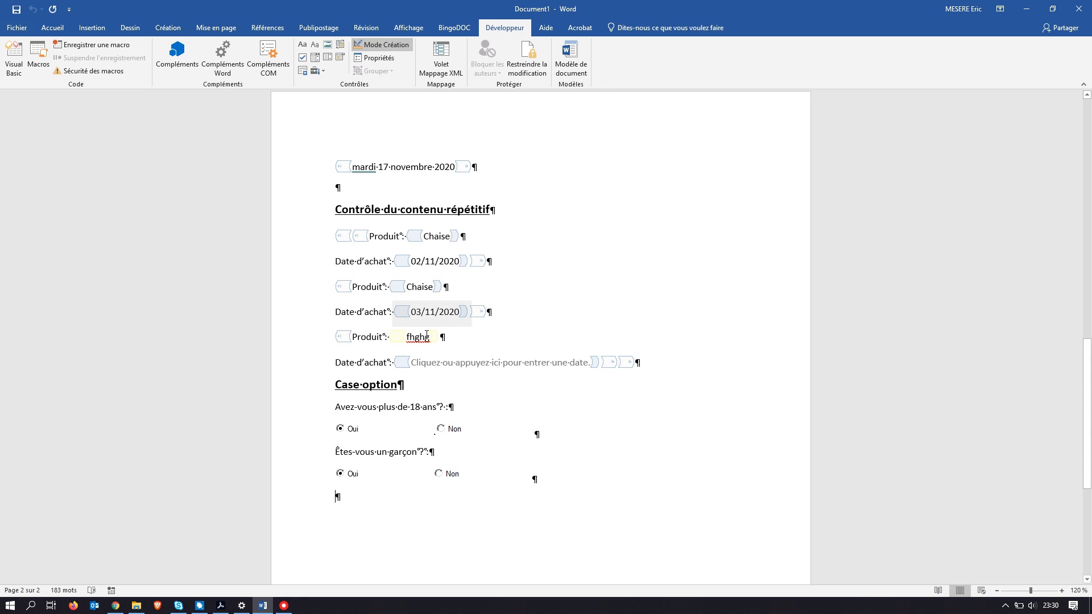
click(431, 361)
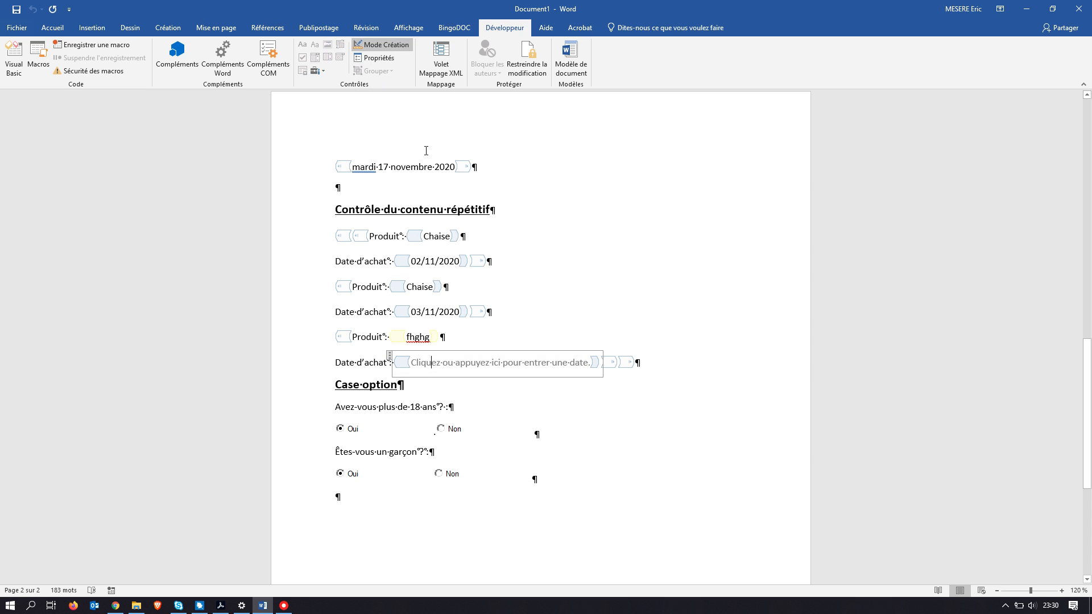
key(alt+Tab)
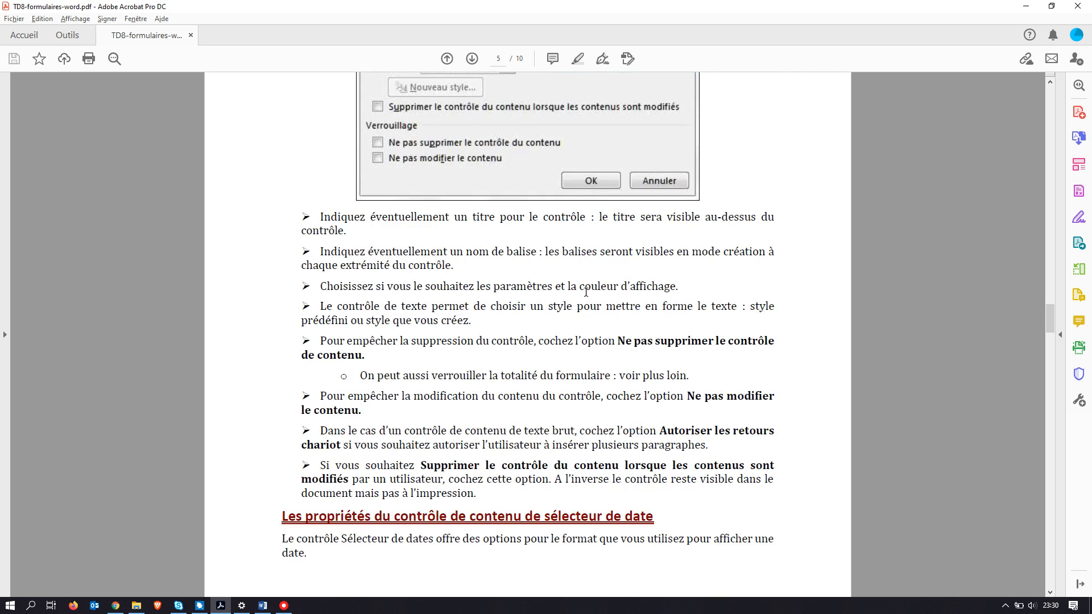
scroll(585, 292, down, 3)
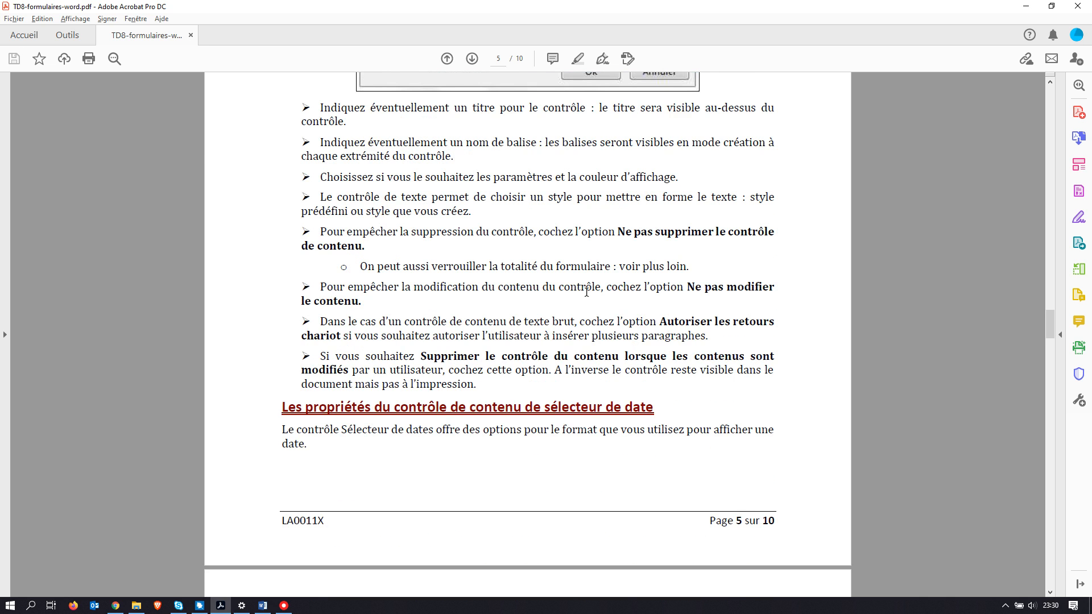
scroll(586, 292, down, 17)
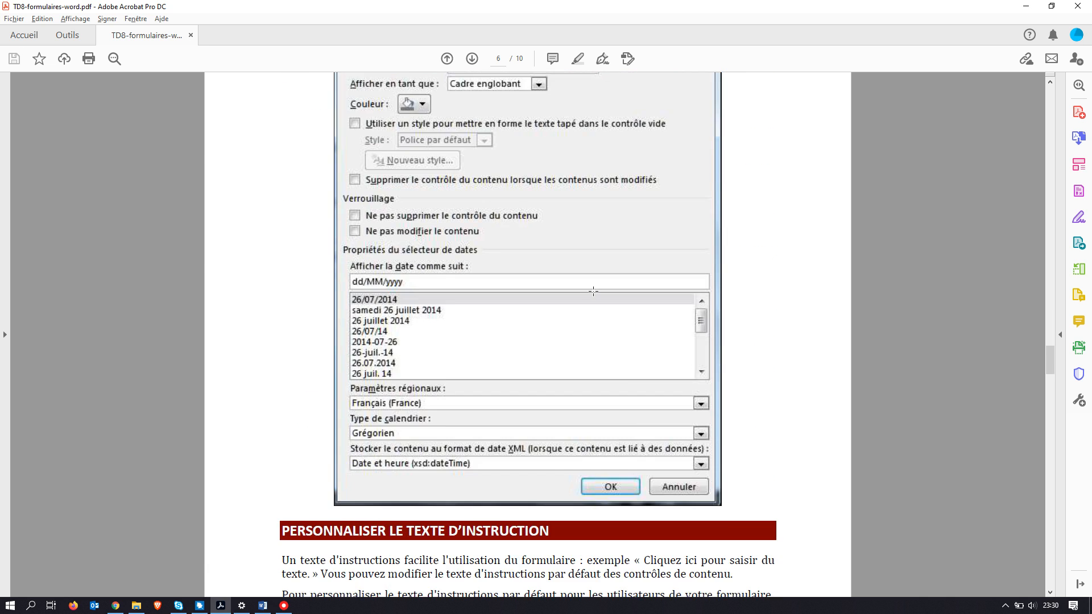
scroll(593, 291, down, 9)
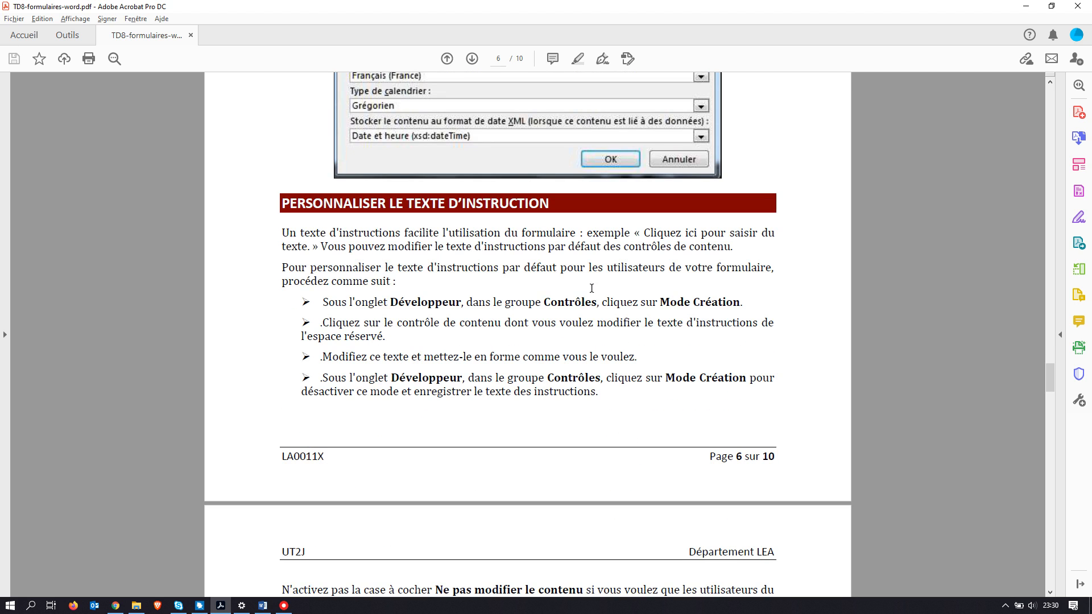
Back in Word, change the instruction text of the last "Date d'achat" control to "Mettre une date." and turn off design mode
key(alt+Tab)
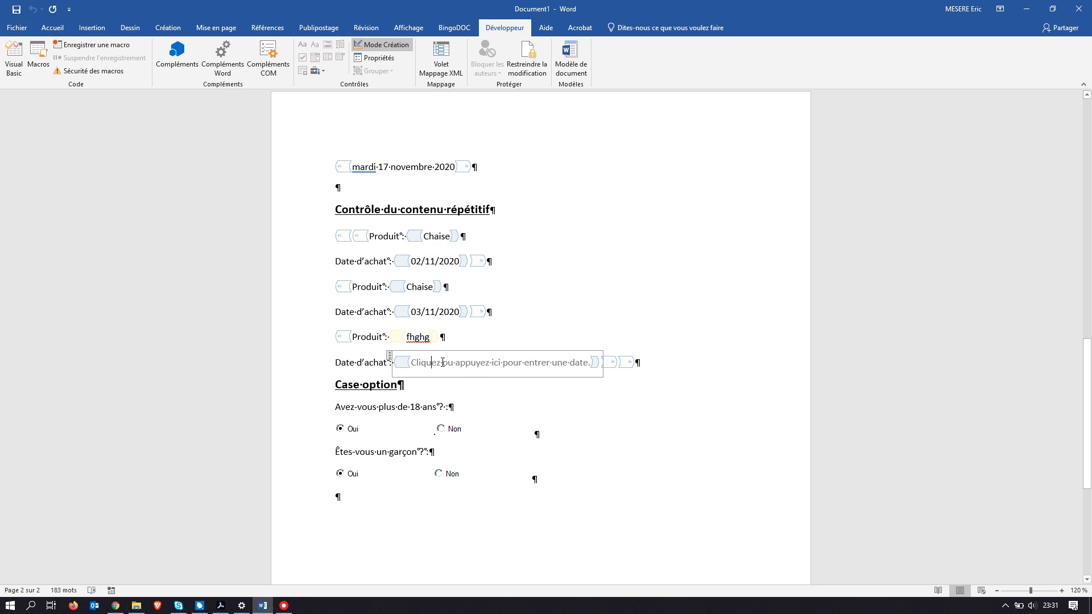
drag(423, 365, 521, 366)
key(Delete)
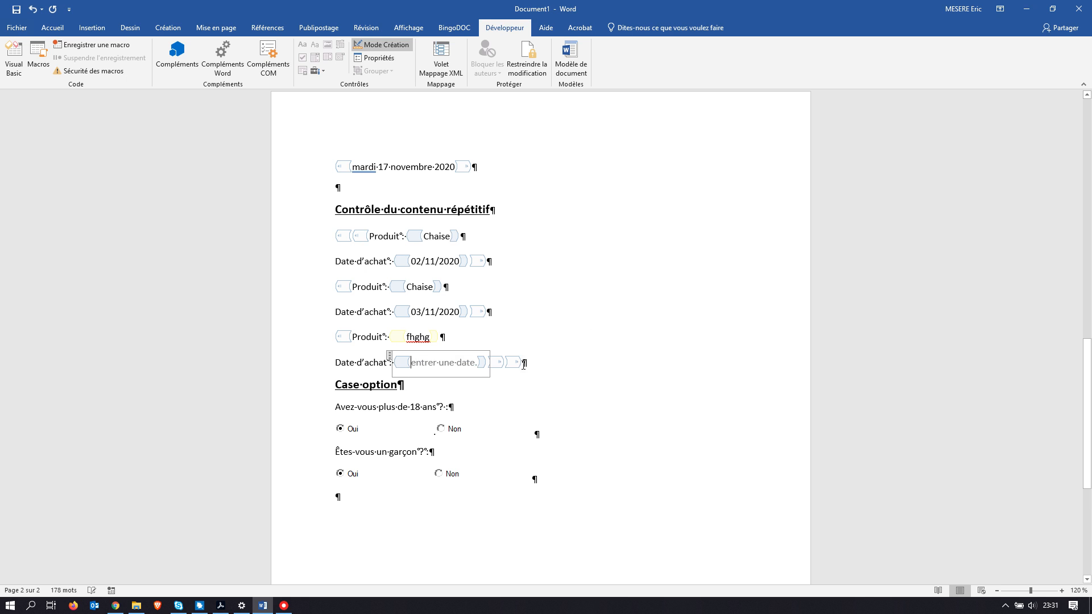
key(Delete)
key(Delete)
key(Delete)
key(Delete)
key(Delete)
key(Delete)
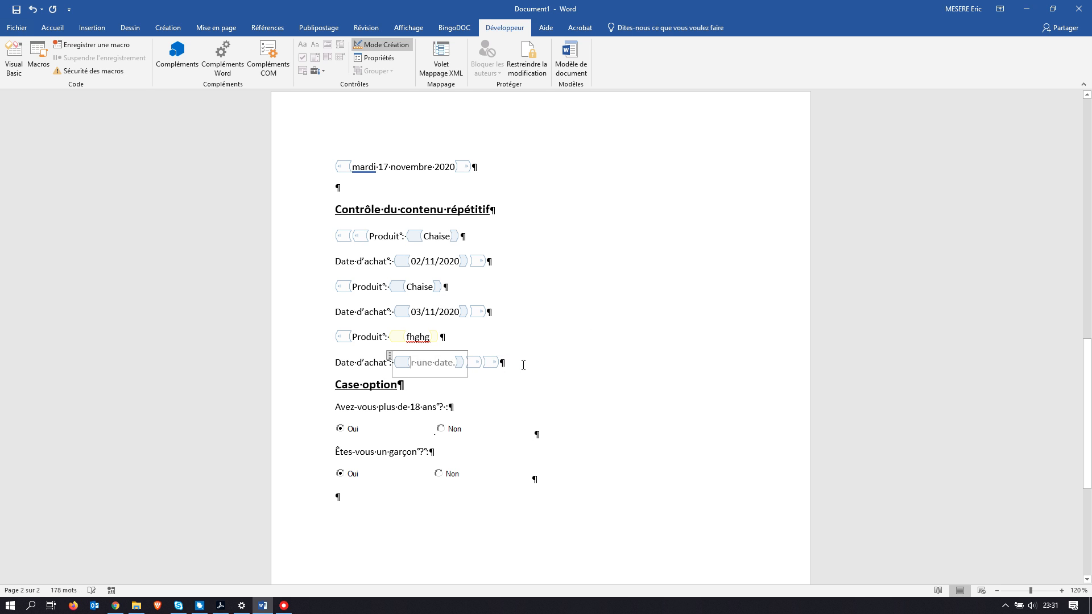
text(Mettre)
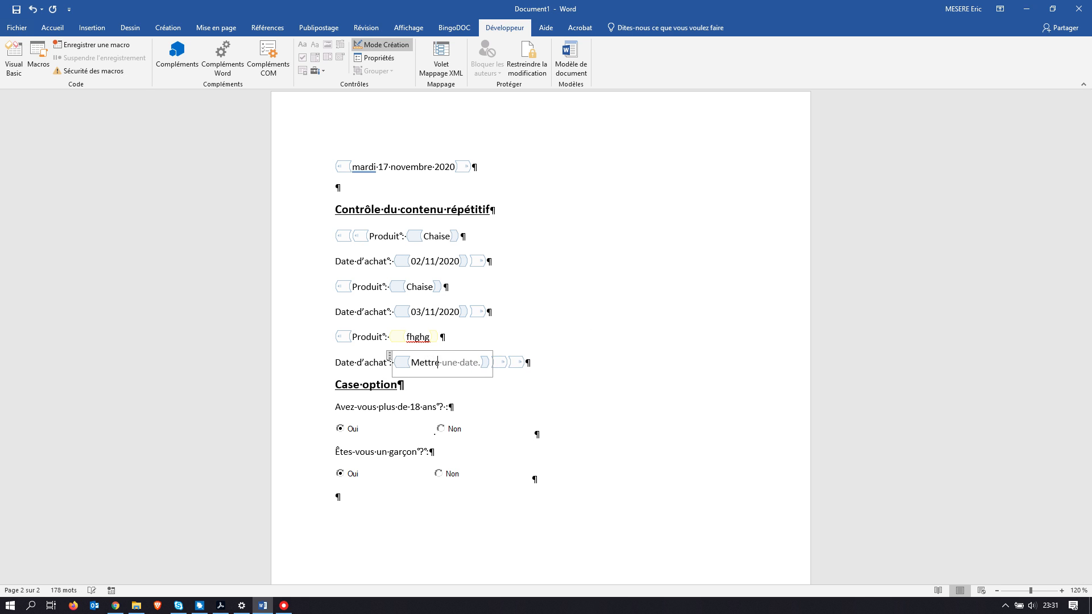
click(602, 383)
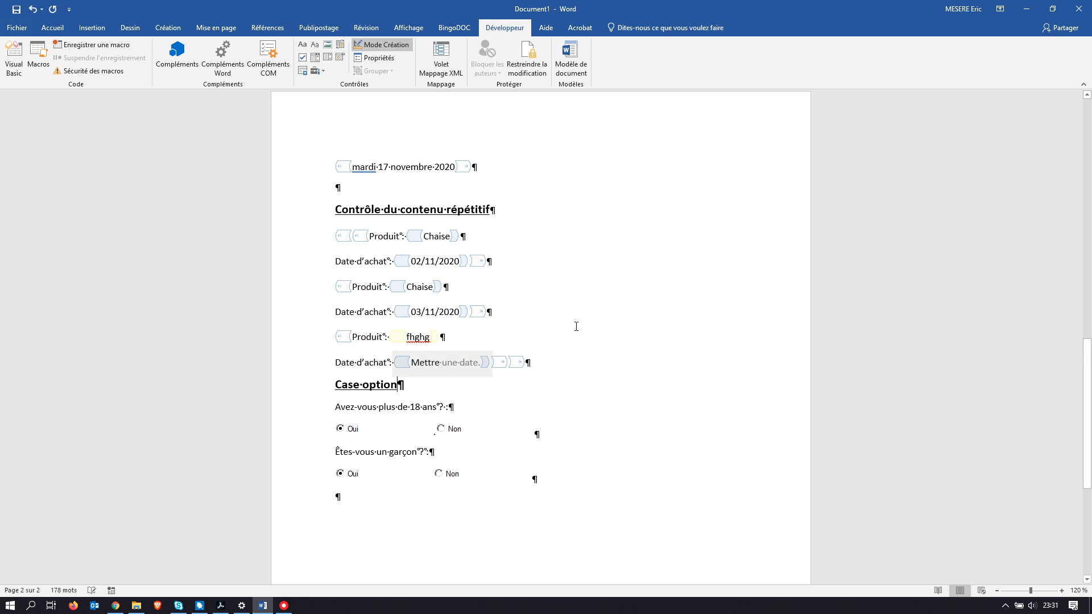
click(381, 45)
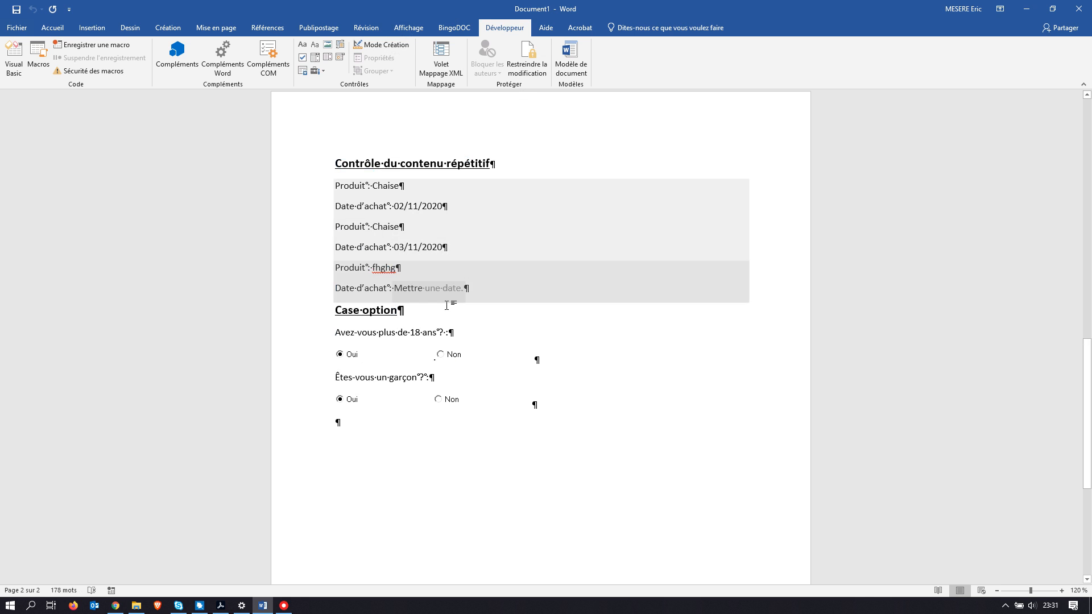
Test the last "Date d'achat" control by picking the date 12/11/2020
click(413, 286)
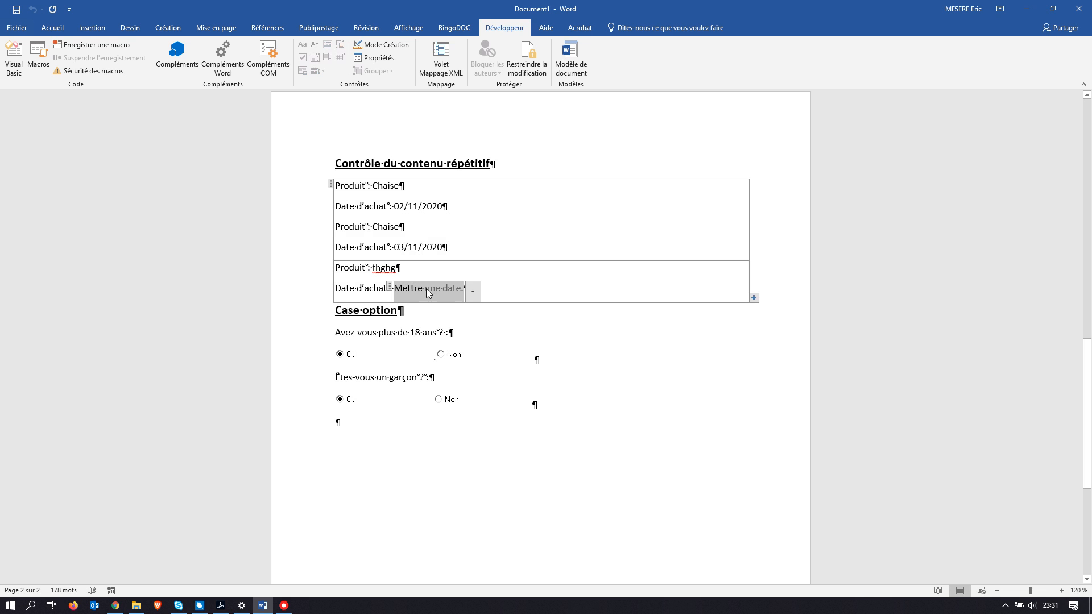
click(473, 291)
click(433, 349)
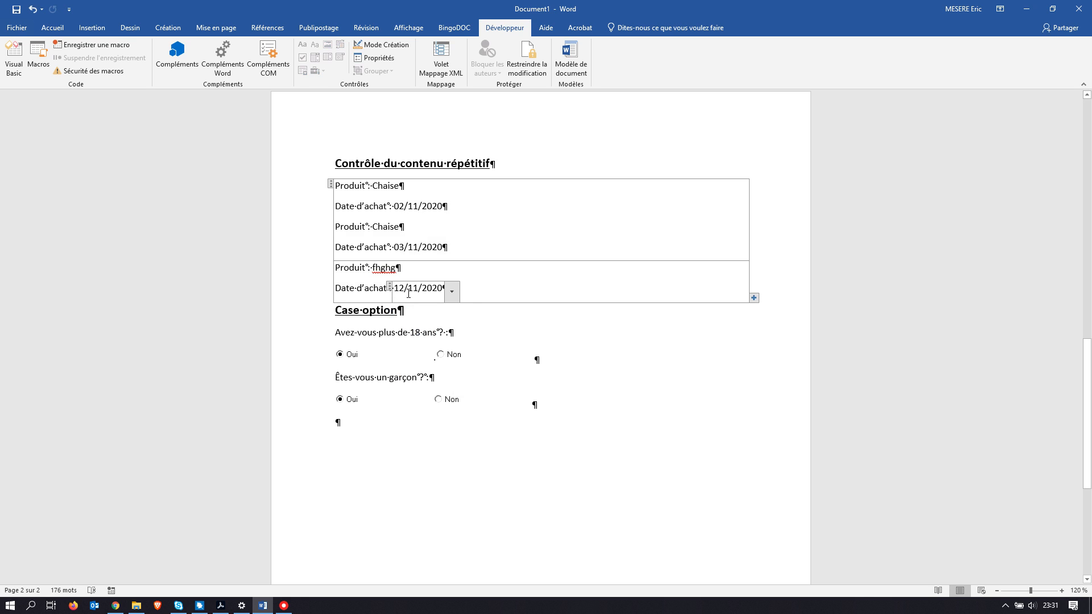
Switch to the course PDF and consult the section "Proteger le document" on restricting modifications
key(alt+Tab)
scroll(585, 356, down, 5)
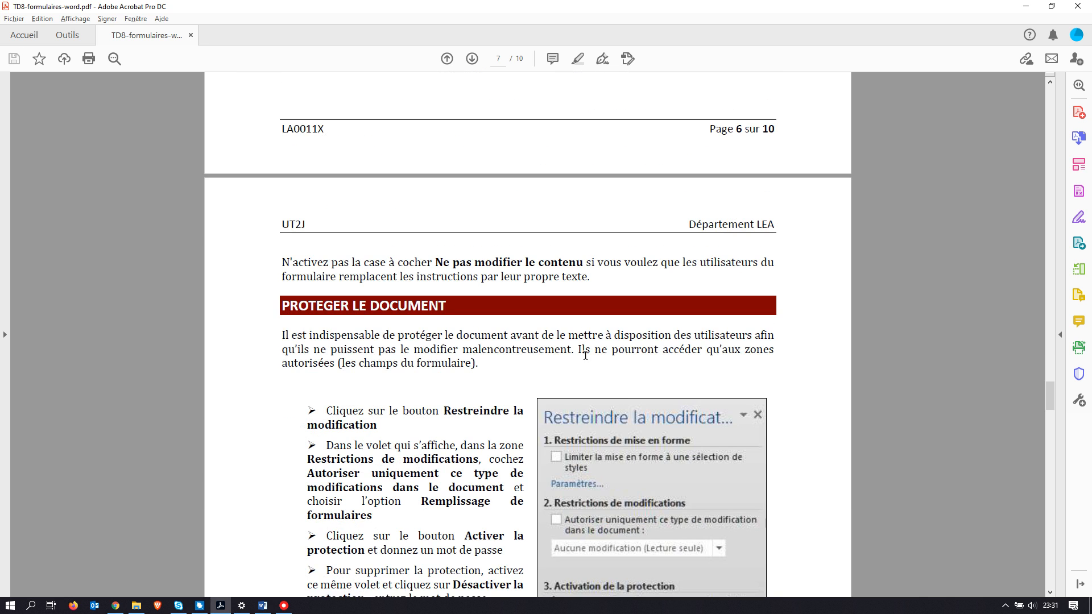
scroll(585, 356, down, 4)
scroll(585, 356, up, 4)
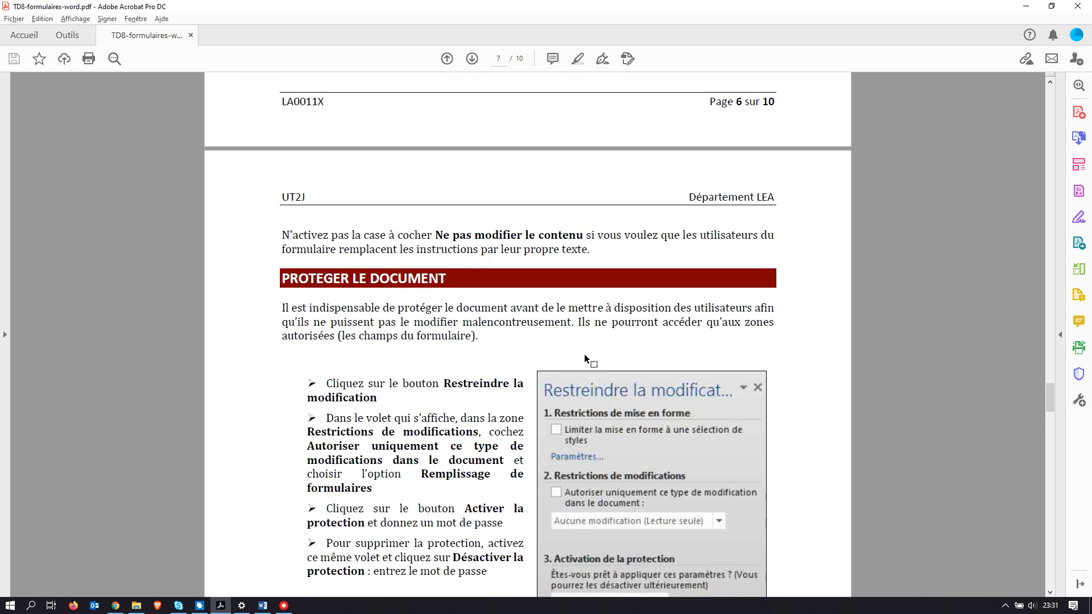
Back in Word, delete all the sample text inside the rich text control at the start of the form
key(alt+Tab)
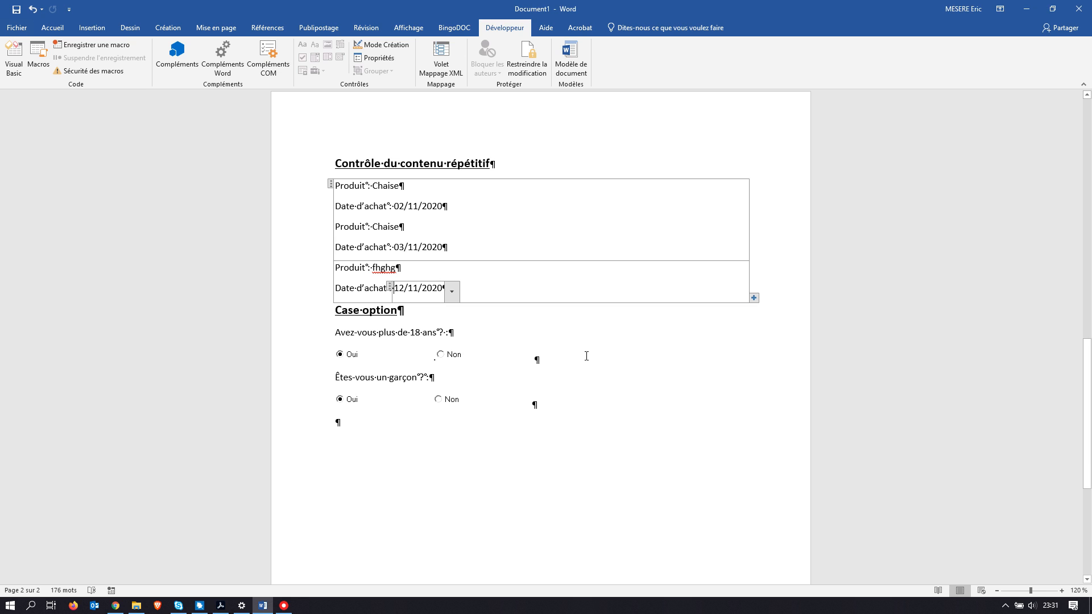
scroll(586, 356, up, 15)
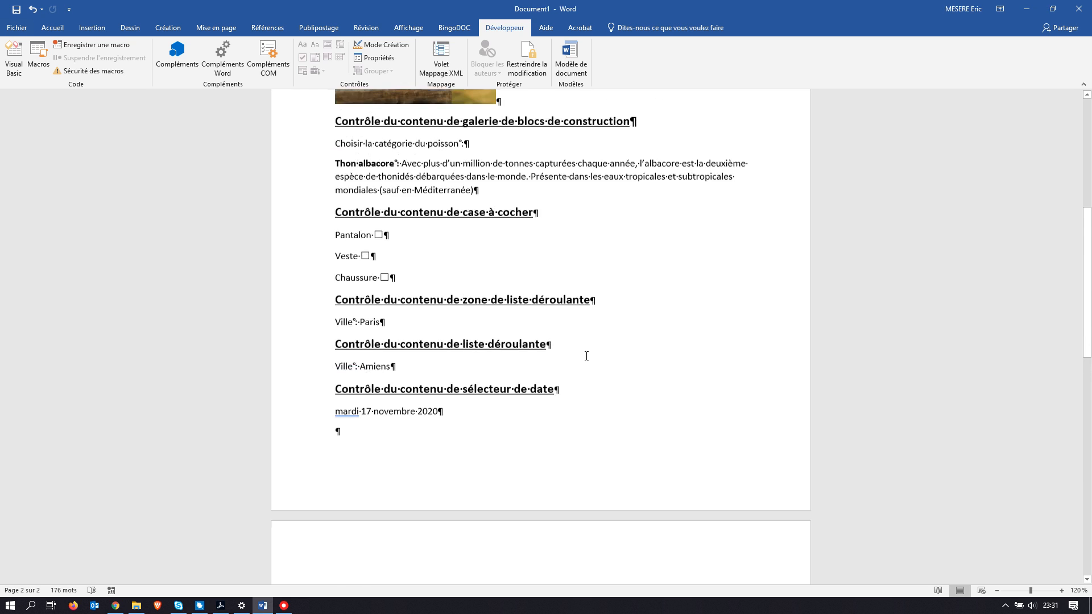
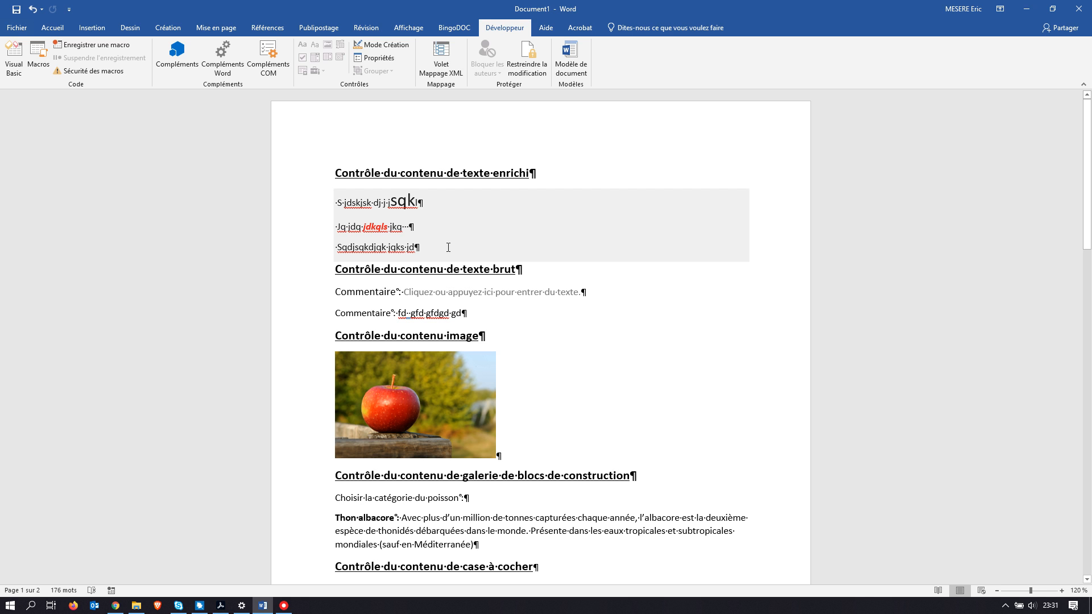
click(362, 207)
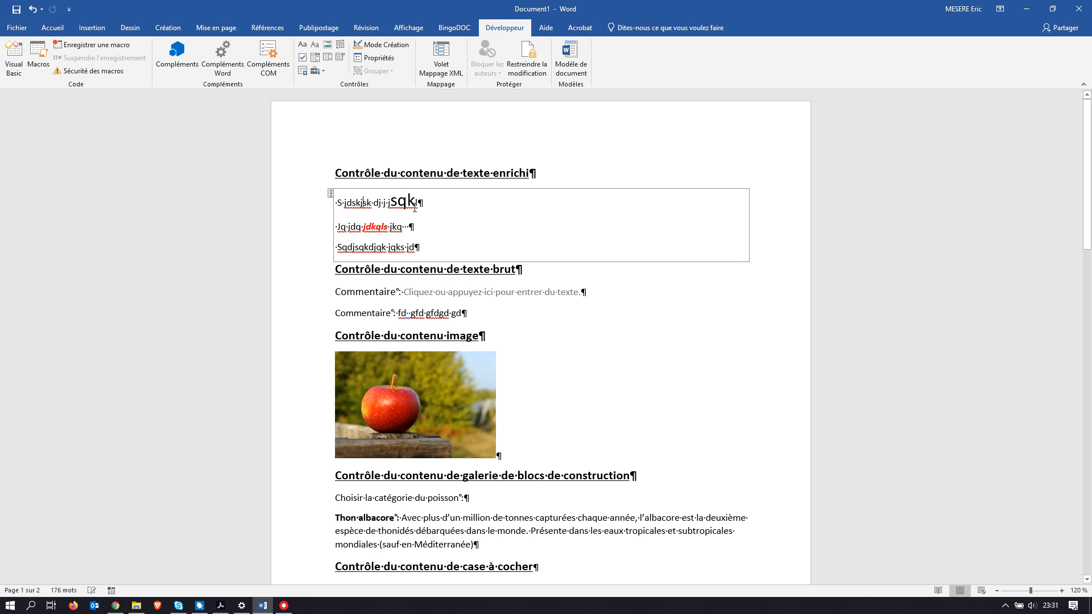
drag(427, 249, 338, 203)
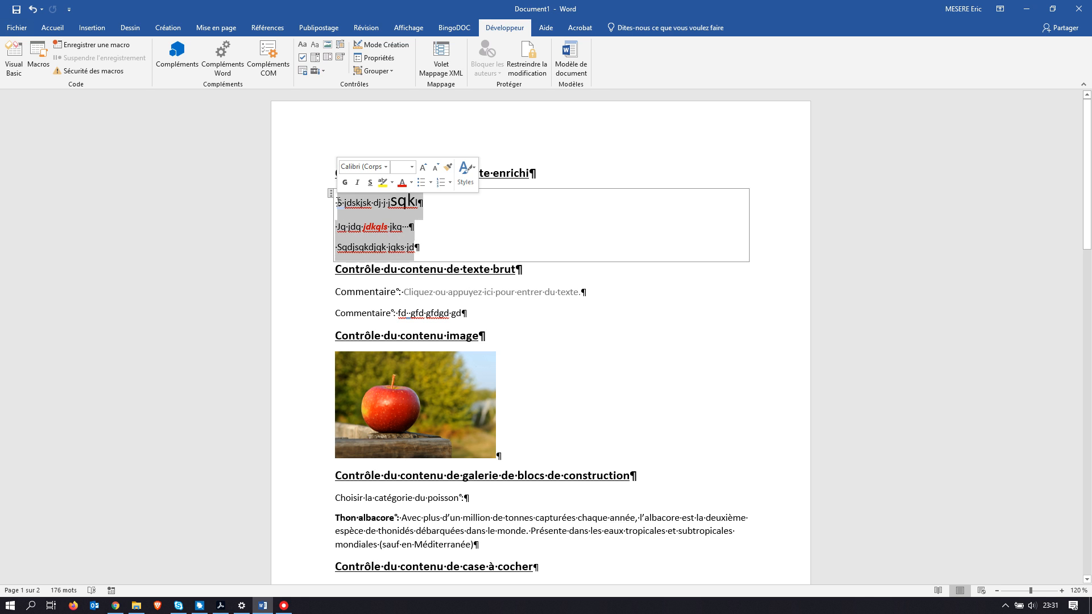
key(Delete)
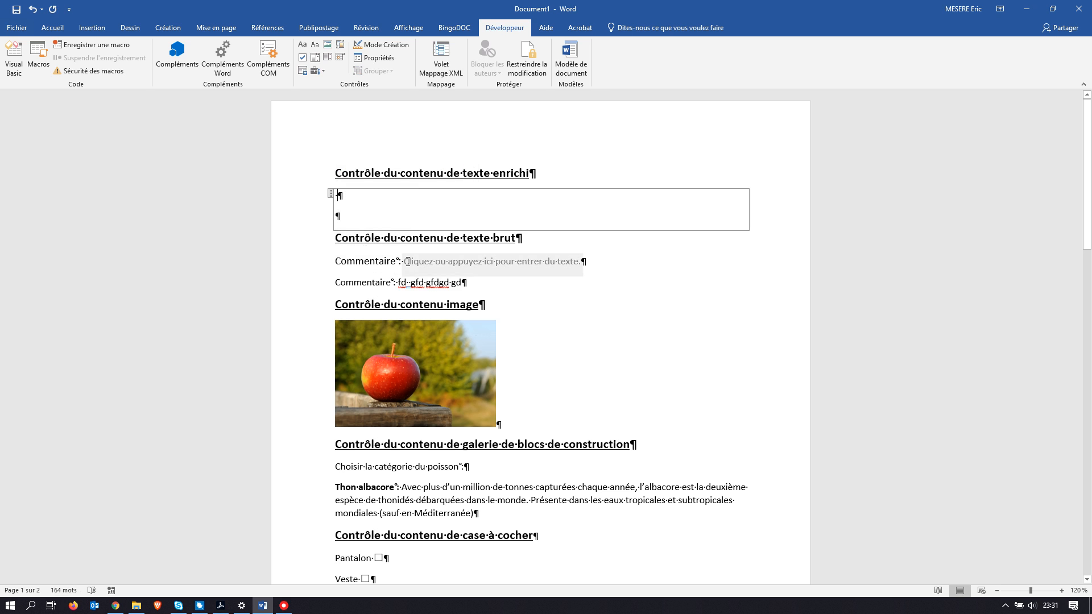
Clear the sample text from the second "Commentaire" plain text control
click(410, 261)
click(403, 281)
double_click(401, 282)
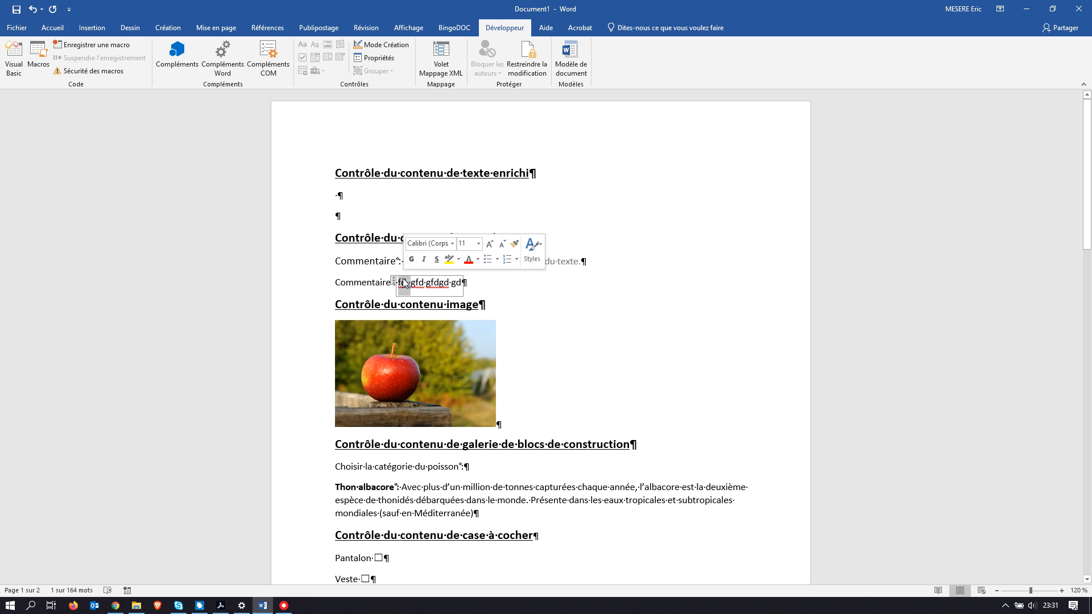
click(402, 282)
drag(463, 287, 398, 283)
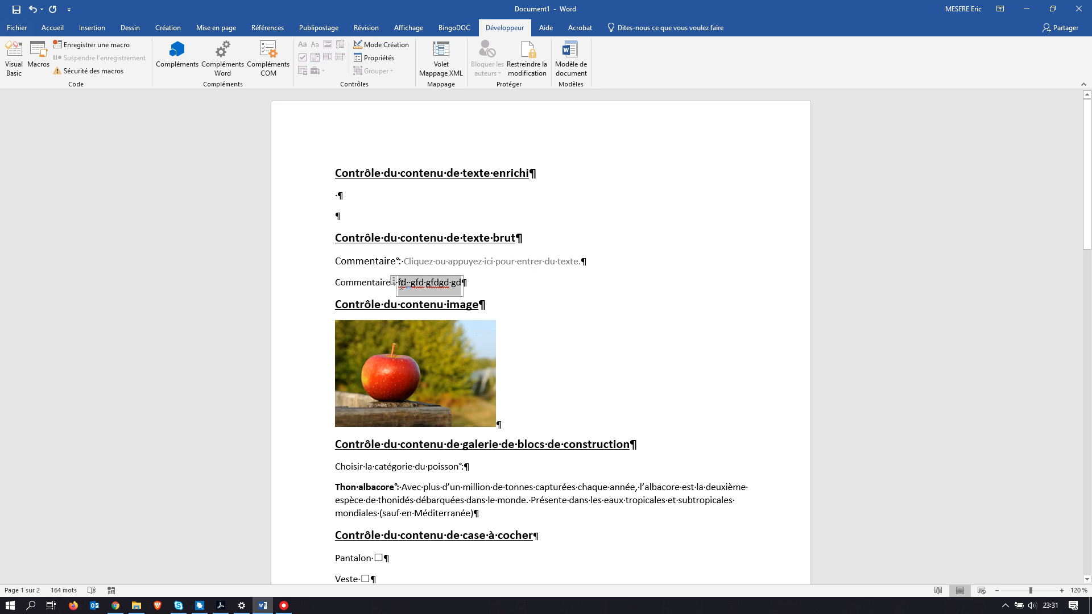
key(Delete)
click(367, 281)
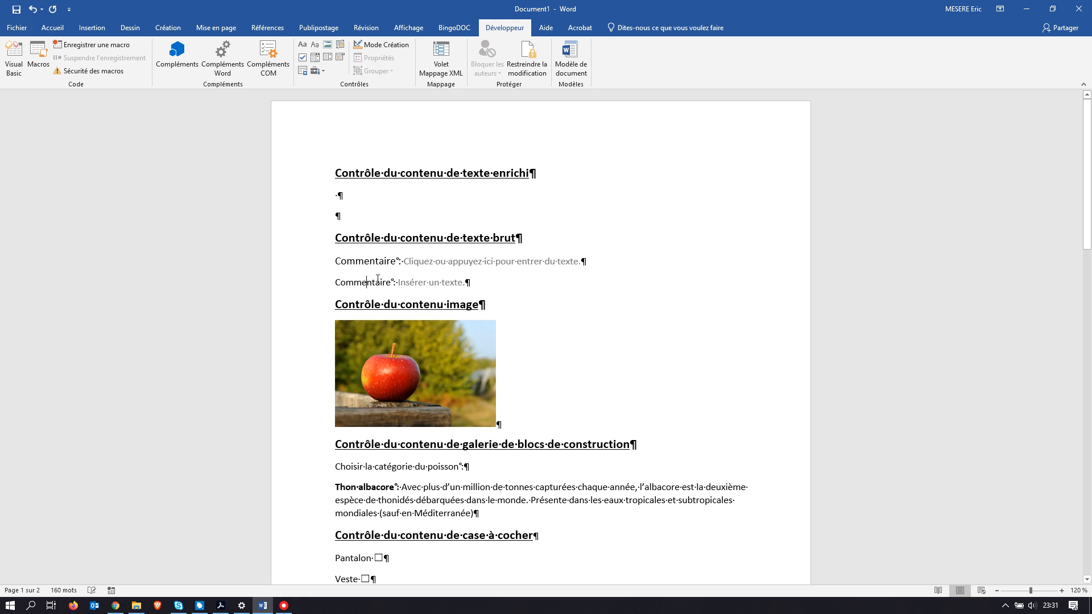
Remove the apple picture from the picture control and clear the "Thon albacore" text from the building block gallery control
click(390, 354)
key(Delete)
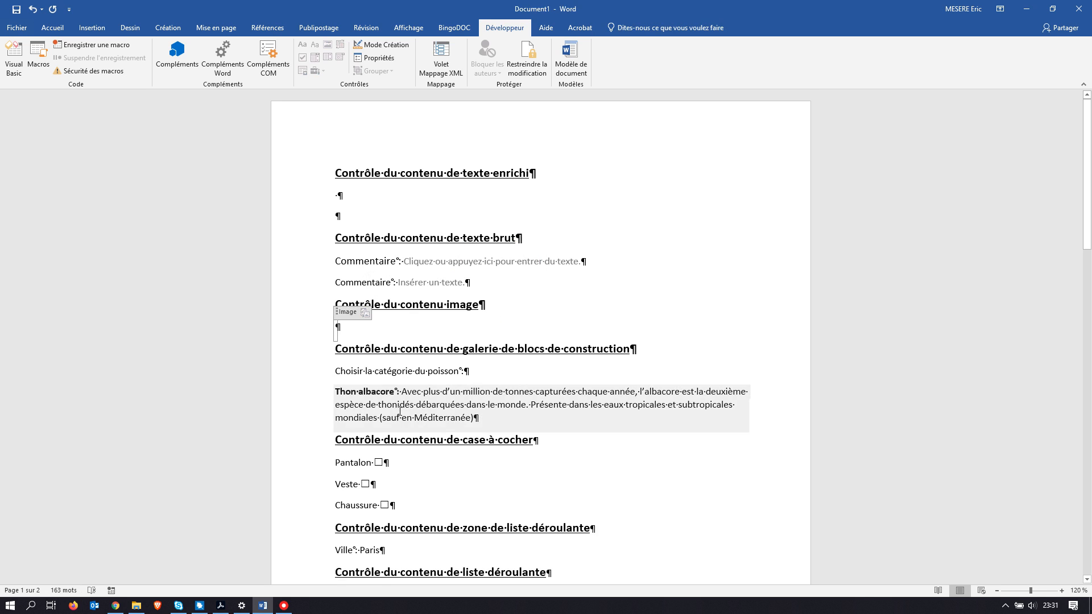
click(424, 414)
scroll(484, 422, down, 3)
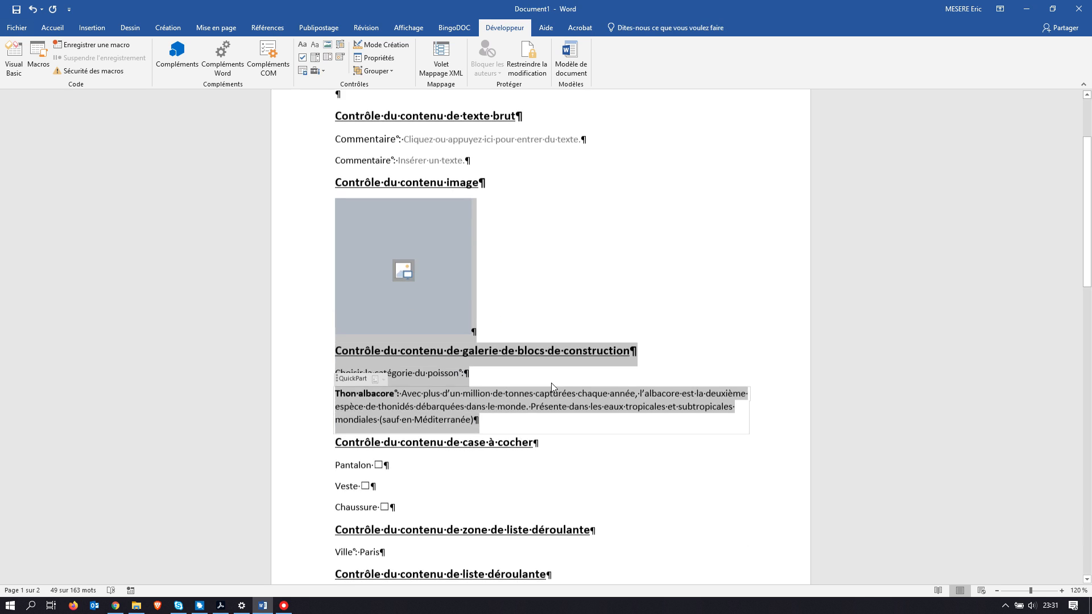
click(472, 400)
drag(474, 411, 342, 384)
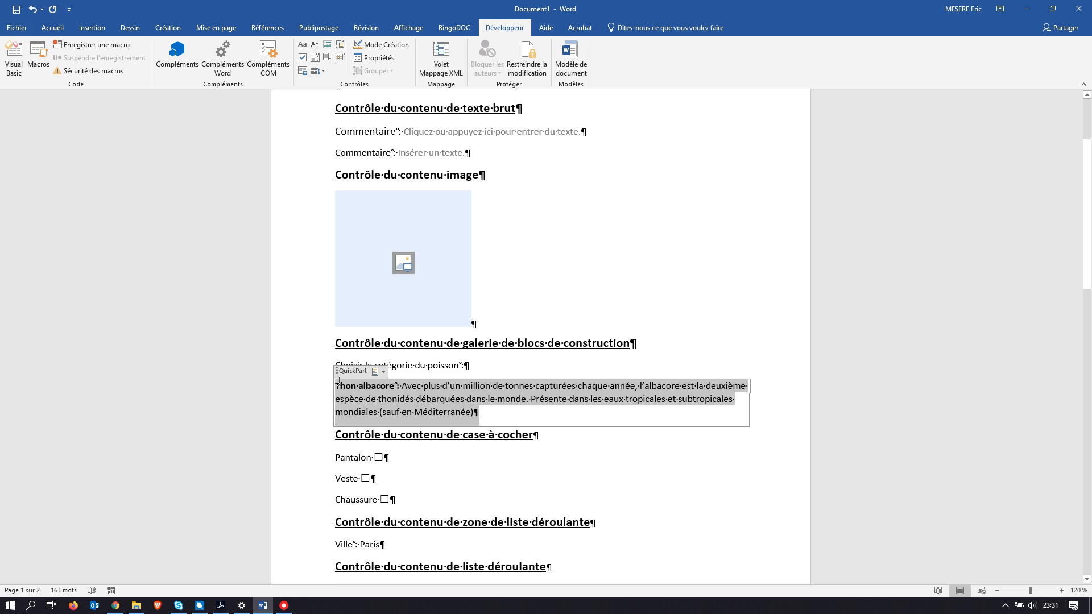
key(Delete)
scroll(440, 473, down, 6)
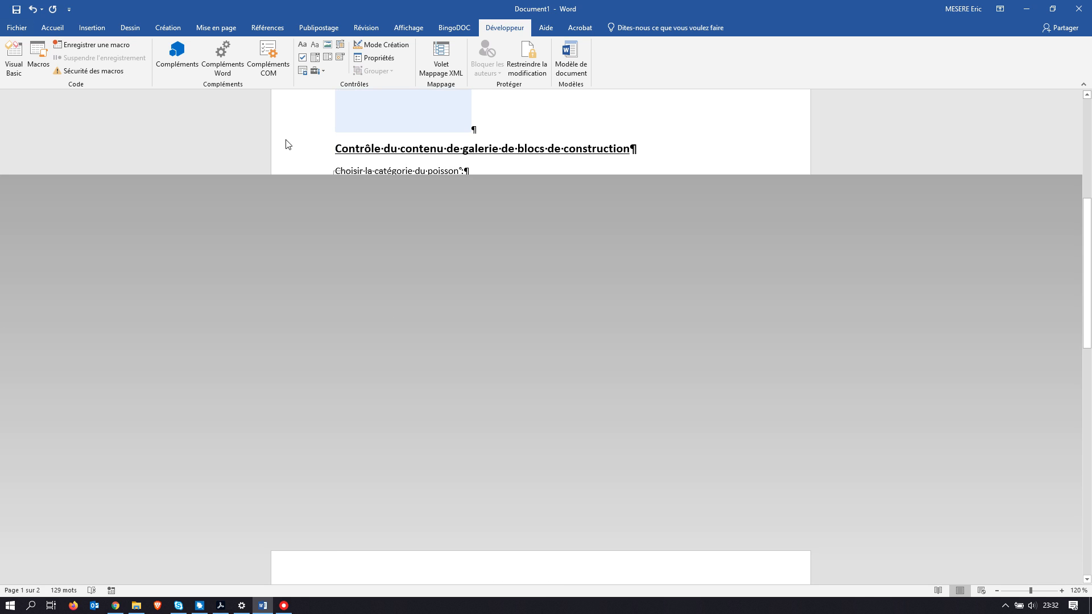
Clear the date from the control under "Contrôle du contenu de sélecteur de date"
scroll(427, 270, down, 2)
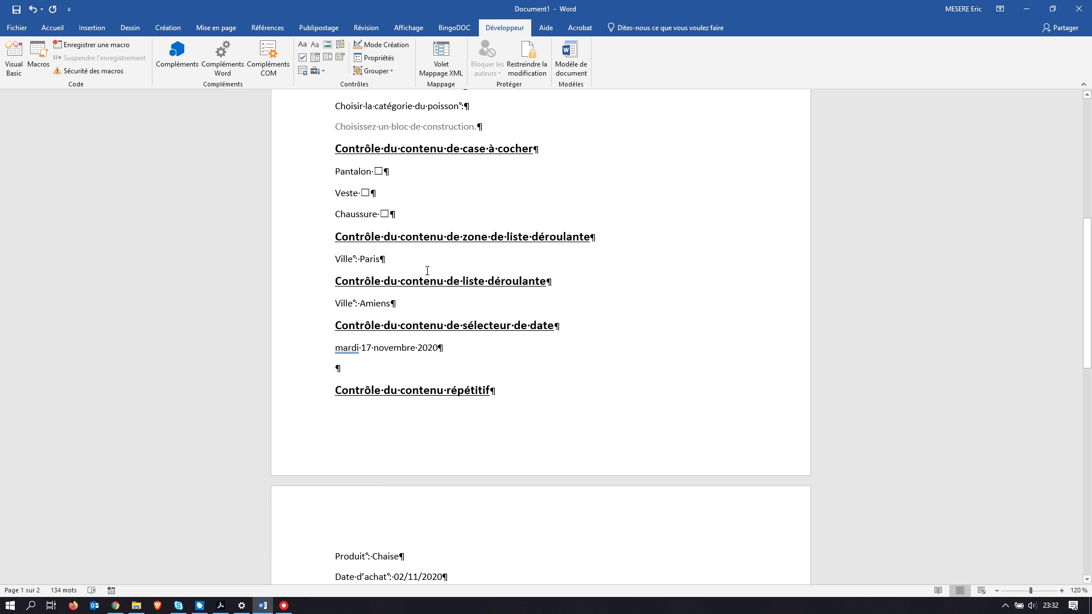
click(385, 349)
drag(438, 357, 334, 349)
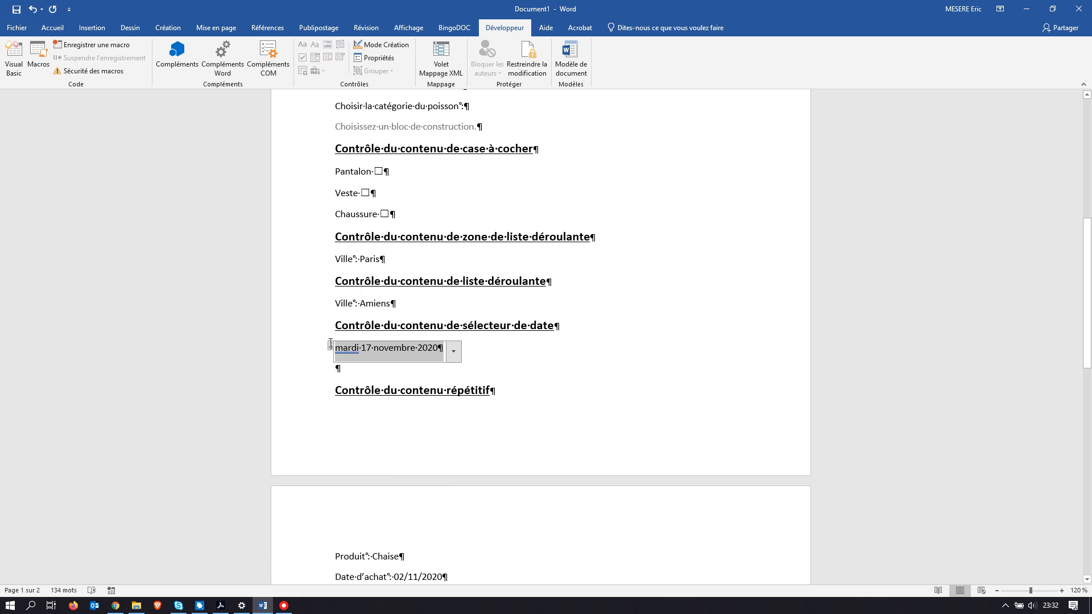
key(Delete)
Try to delete the "Amiens" entry under "Contrôle du contenu de liste déroulante", undoing the deletion that took the whole line
click(374, 304)
drag(397, 307, 336, 304)
key(Delete)
click(33, 9)
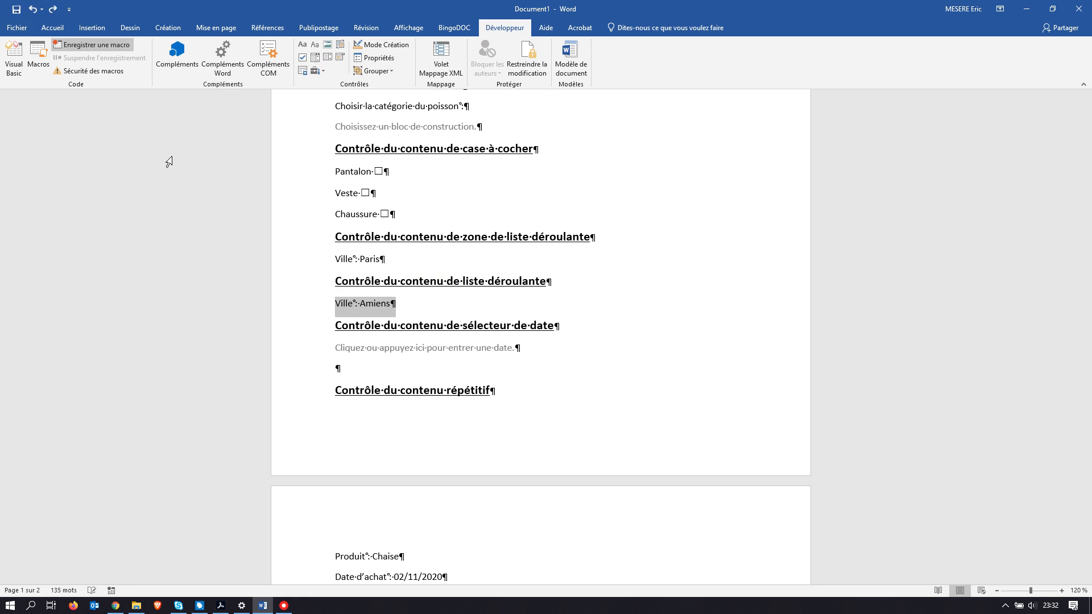
click(374, 304)
drag(359, 304, 392, 304)
key(Delete)
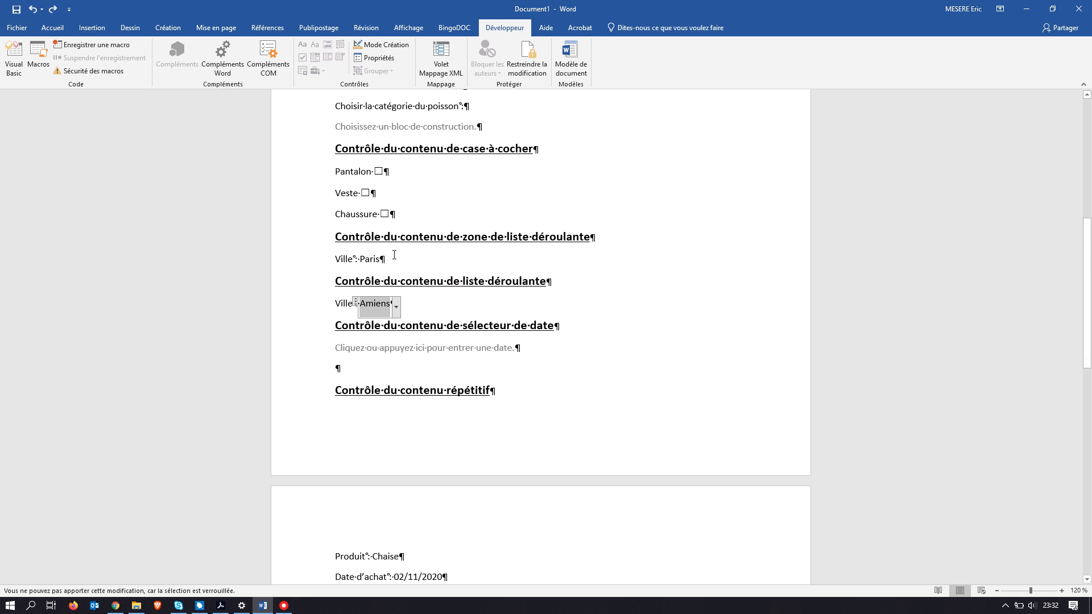
Reset the "Ville" drop-down list and the "Ville" combo box to "Choisissez un élément."
click(394, 254)
scroll(394, 244, down, 2)
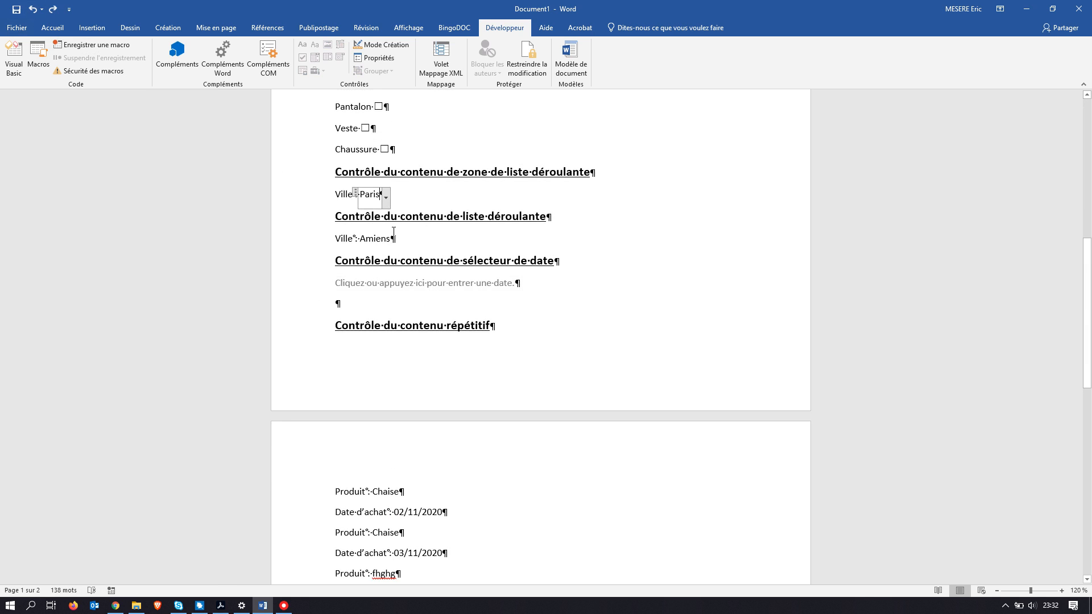
click(393, 236)
click(397, 242)
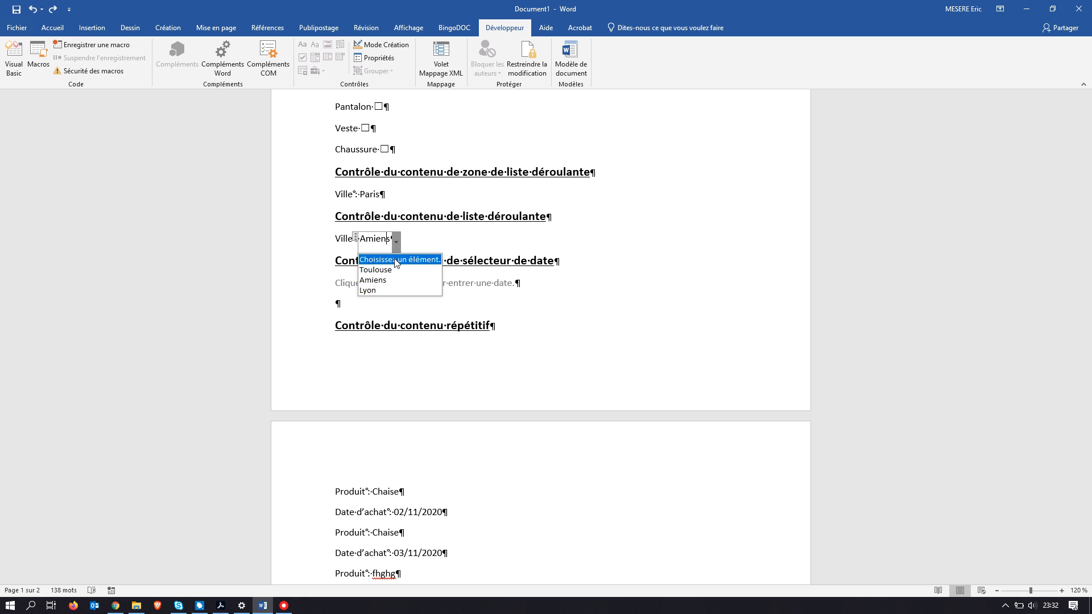
click(397, 259)
click(384, 201)
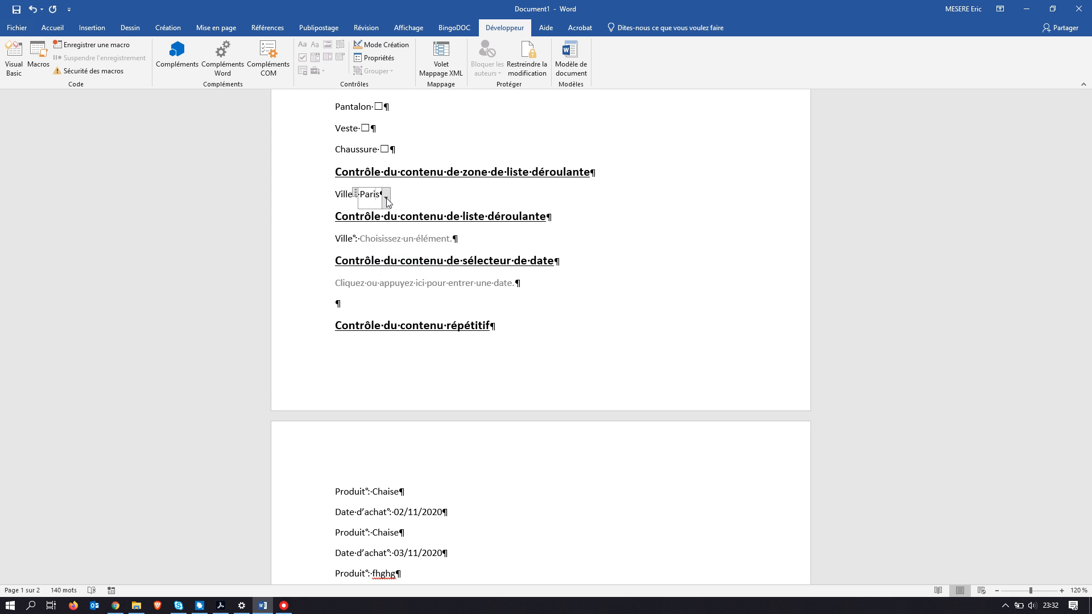
click(387, 197)
click(393, 212)
Review the form from the repeating section control back up to the rich text control at its start
scroll(402, 355, down, 6)
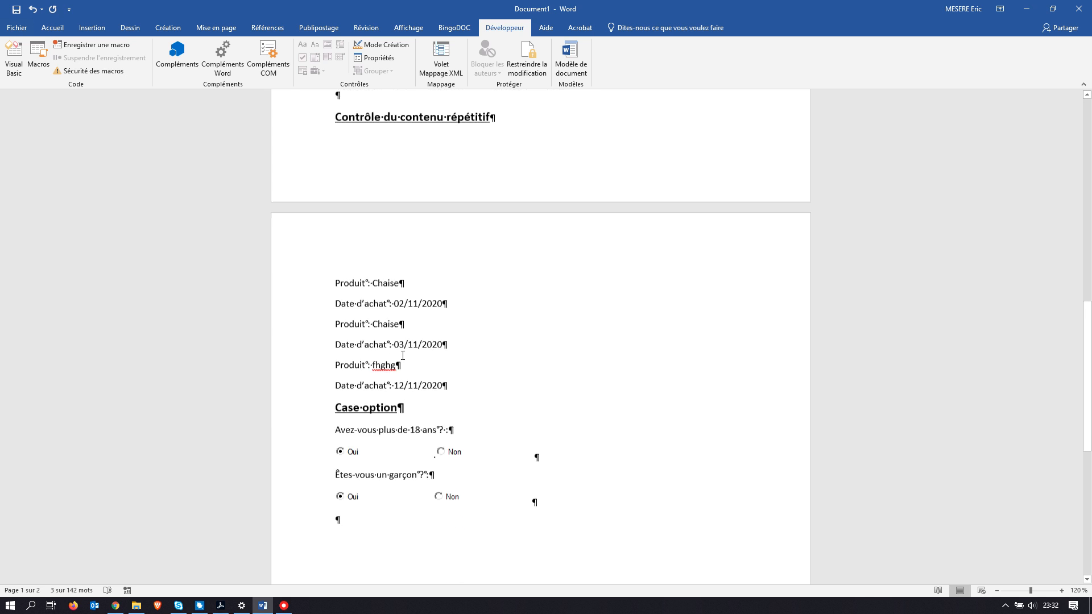
click(395, 339)
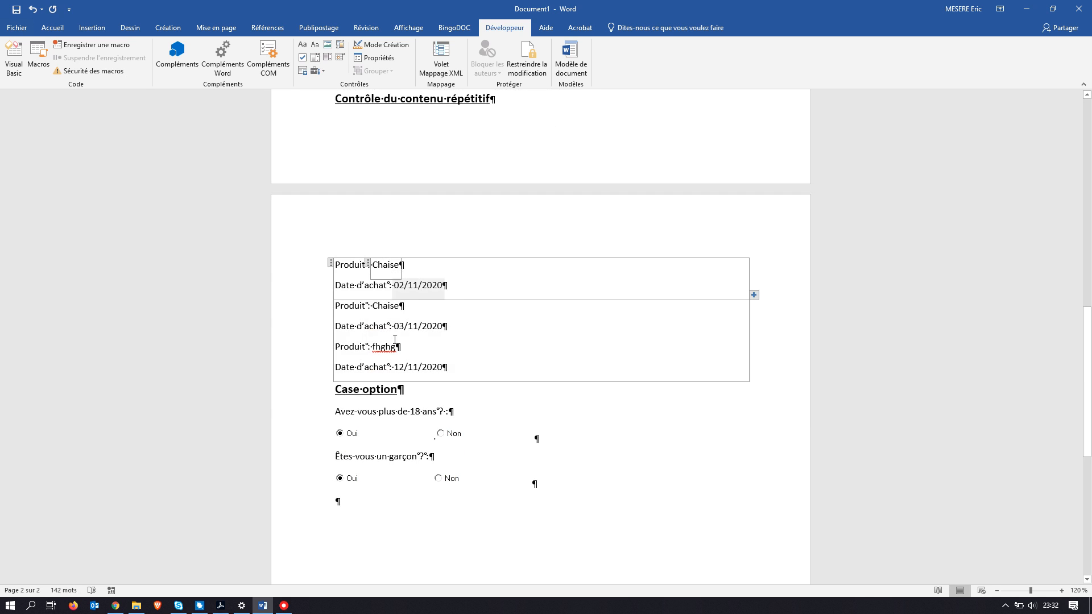
scroll(418, 281, up, 15)
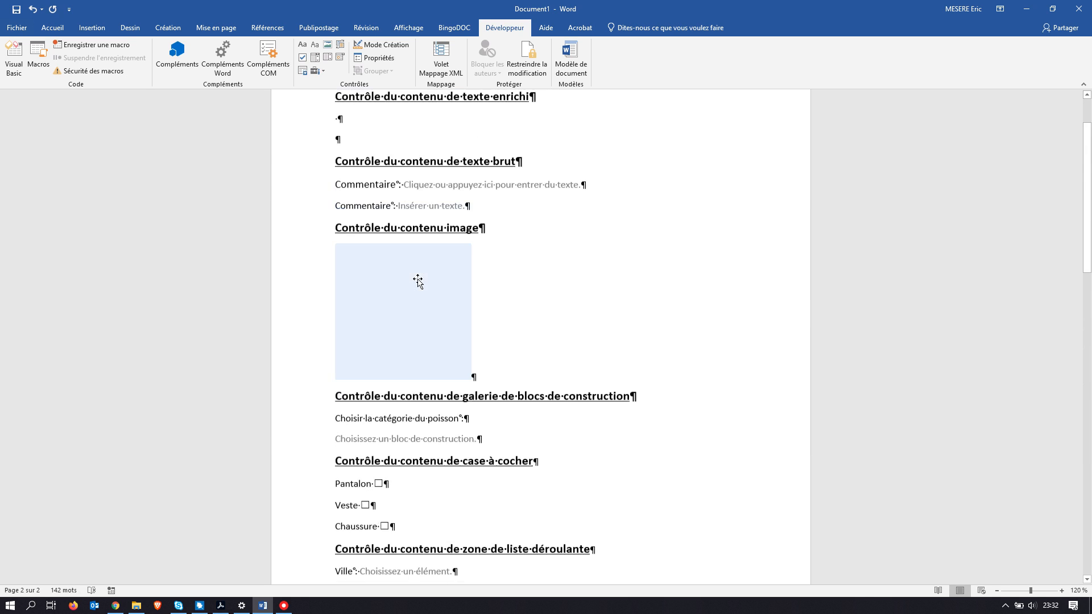
scroll(418, 281, up, 2)
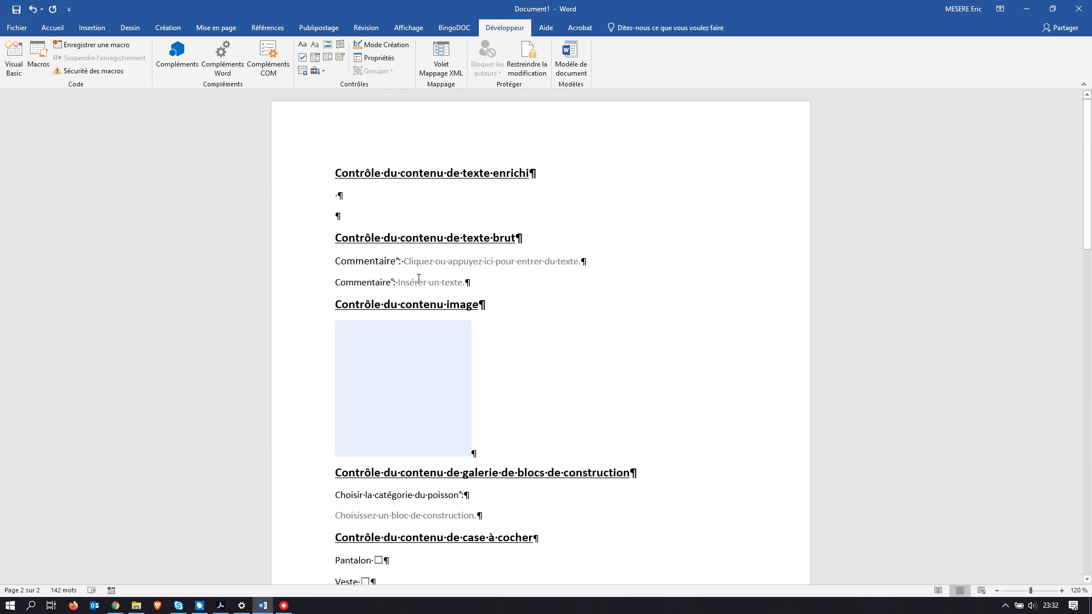
click(349, 190)
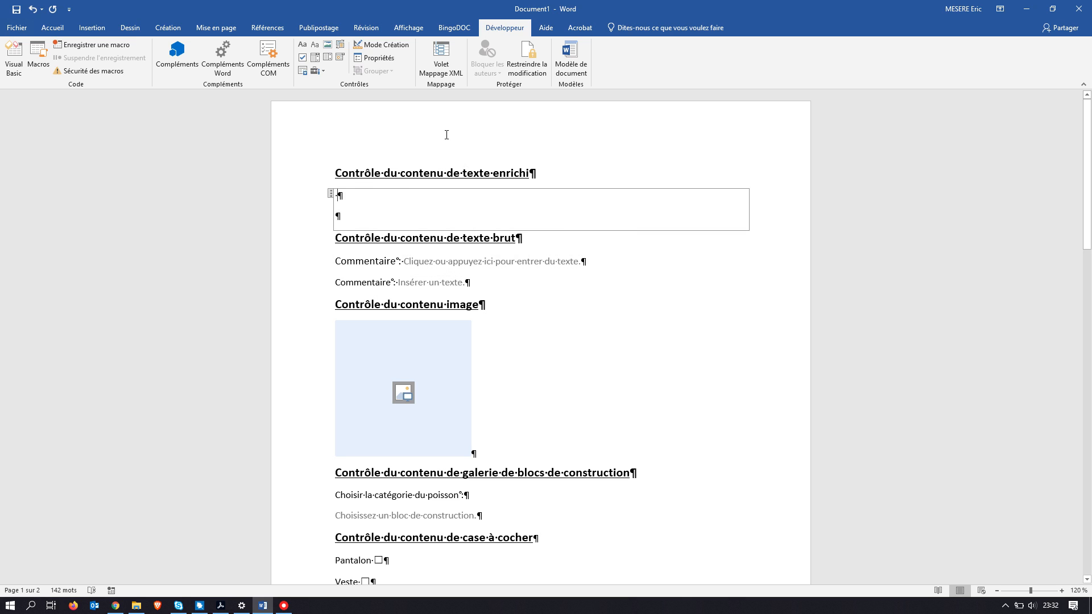
Following the PDF's "Protéger le document" section, restrict the Word form's editing to "Remplissage de formulaires"
key(alt+Tab)
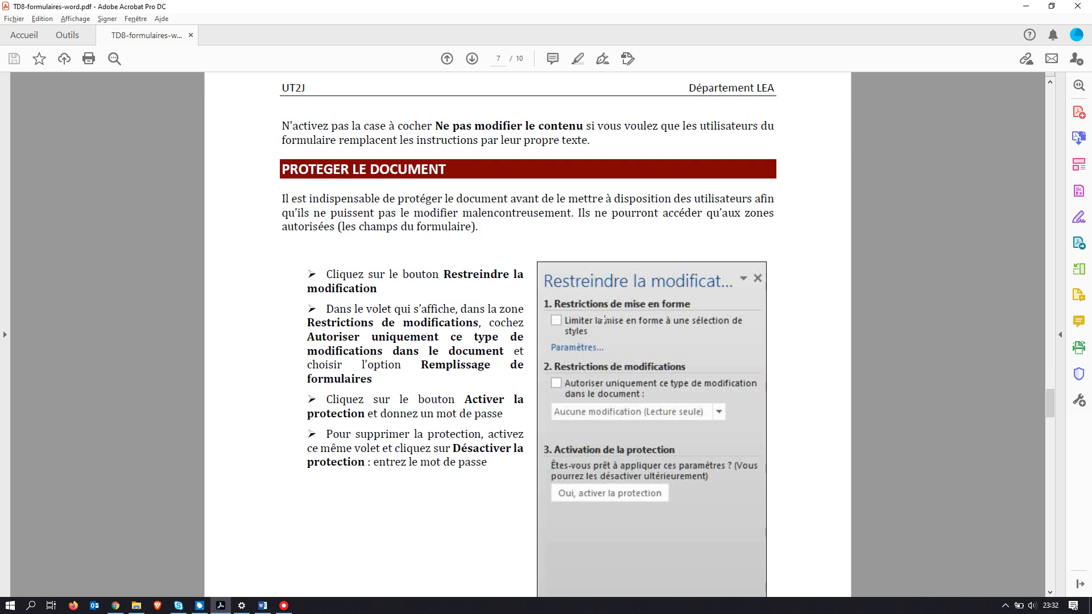
key(alt+Tab)
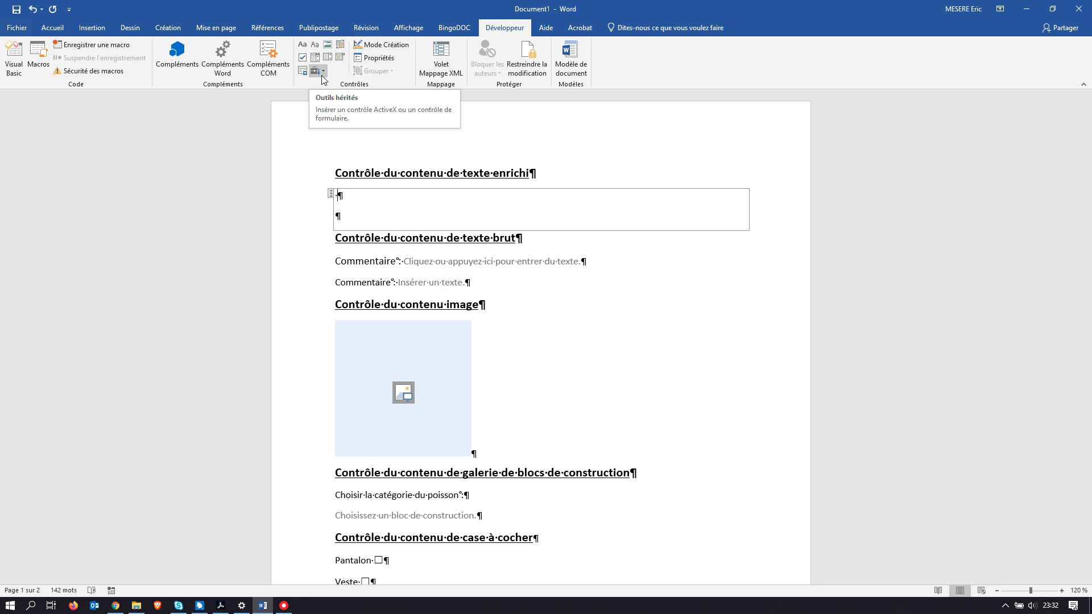
key(alt+Tab)
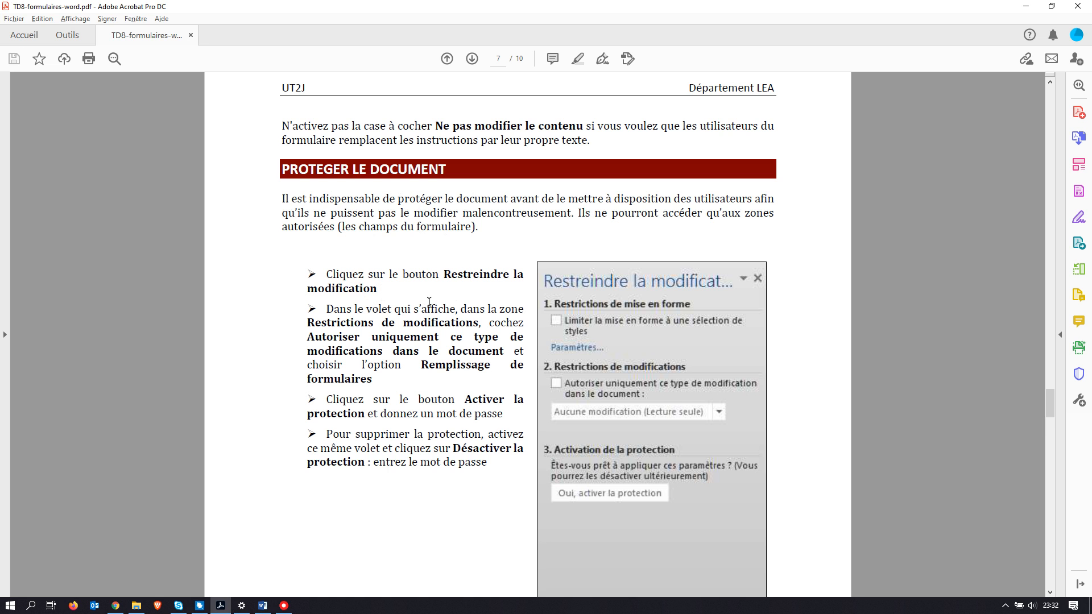
scroll(431, 294, down, 2)
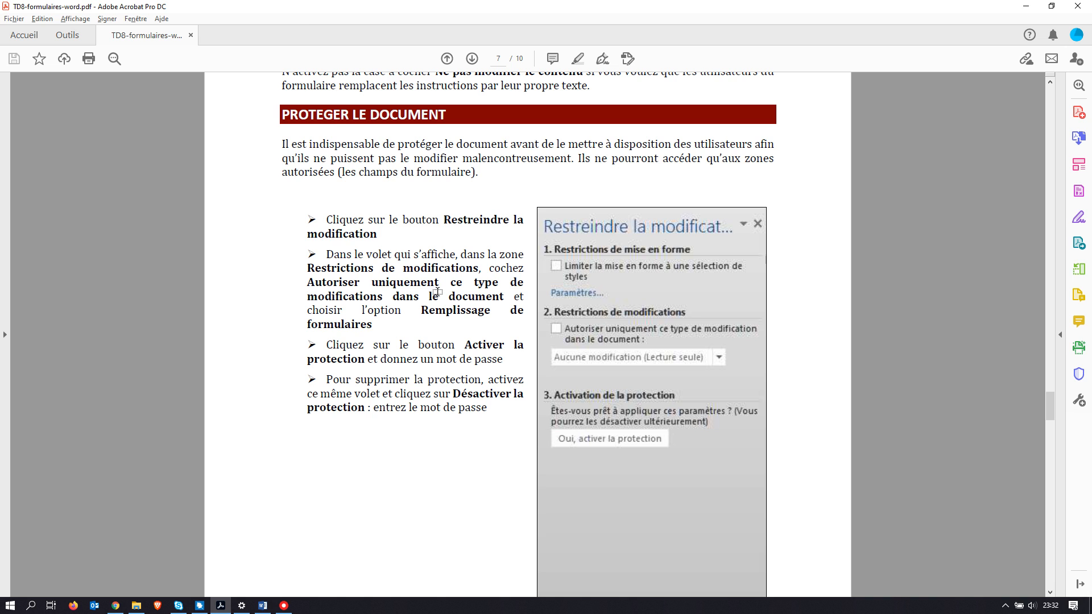
key(alt+Tab)
click(378, 155)
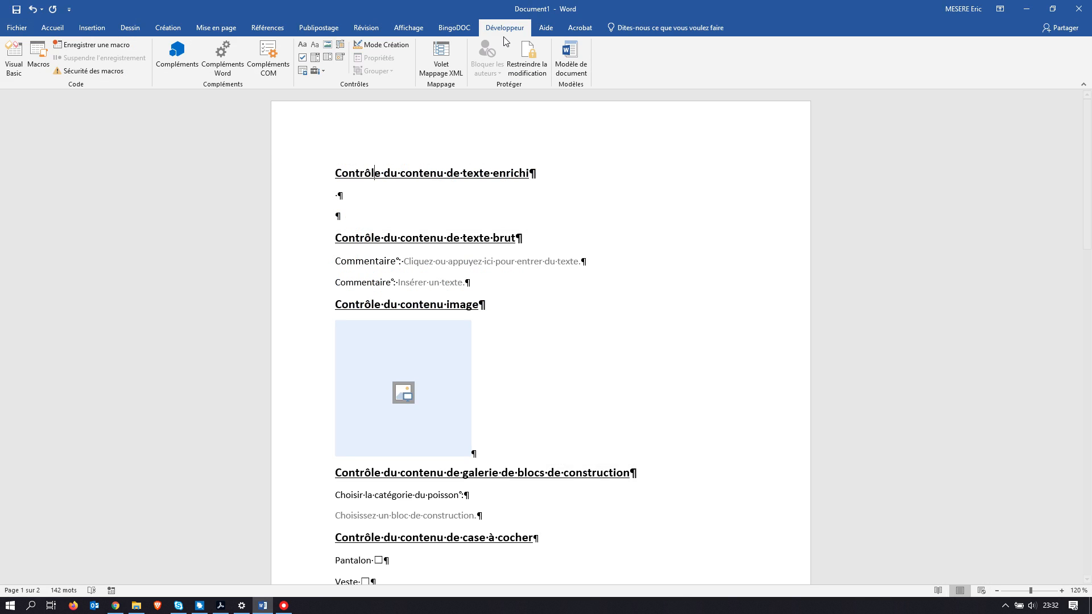
click(528, 67)
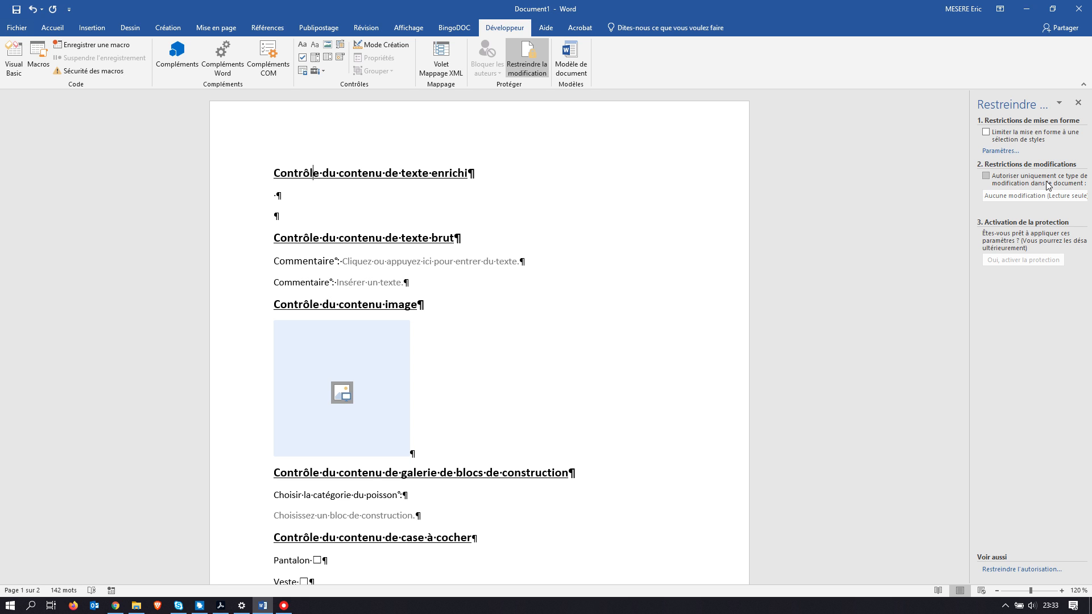
click(986, 176)
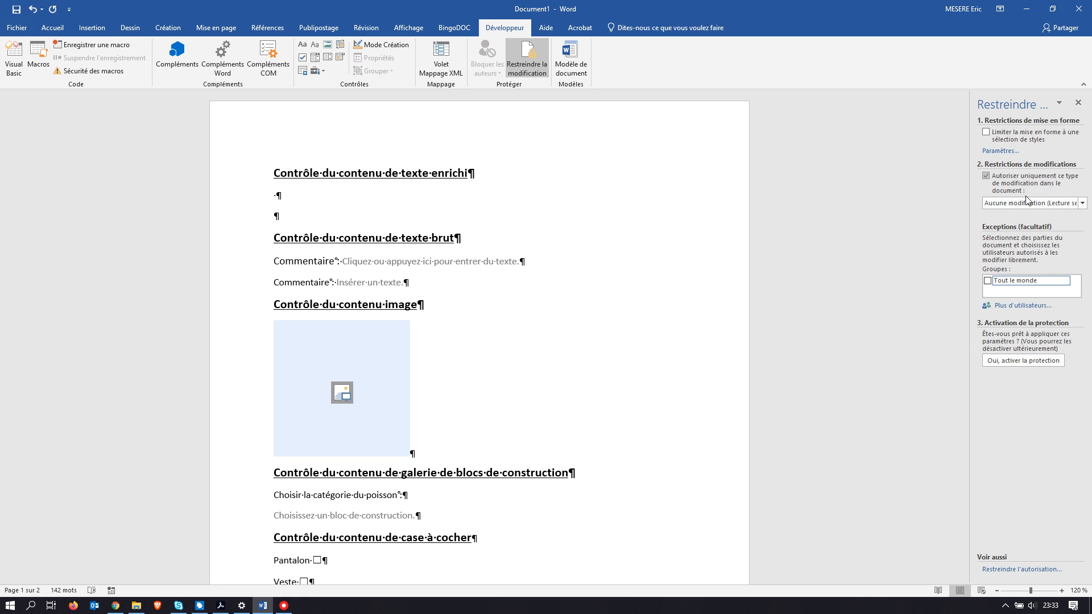
click(1082, 204)
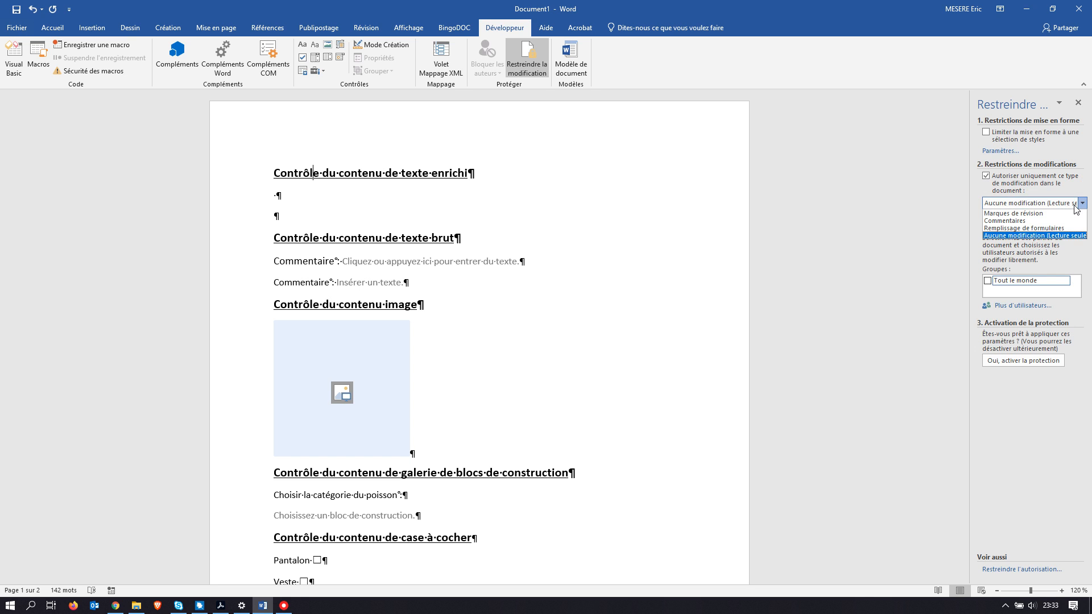
click(1056, 229)
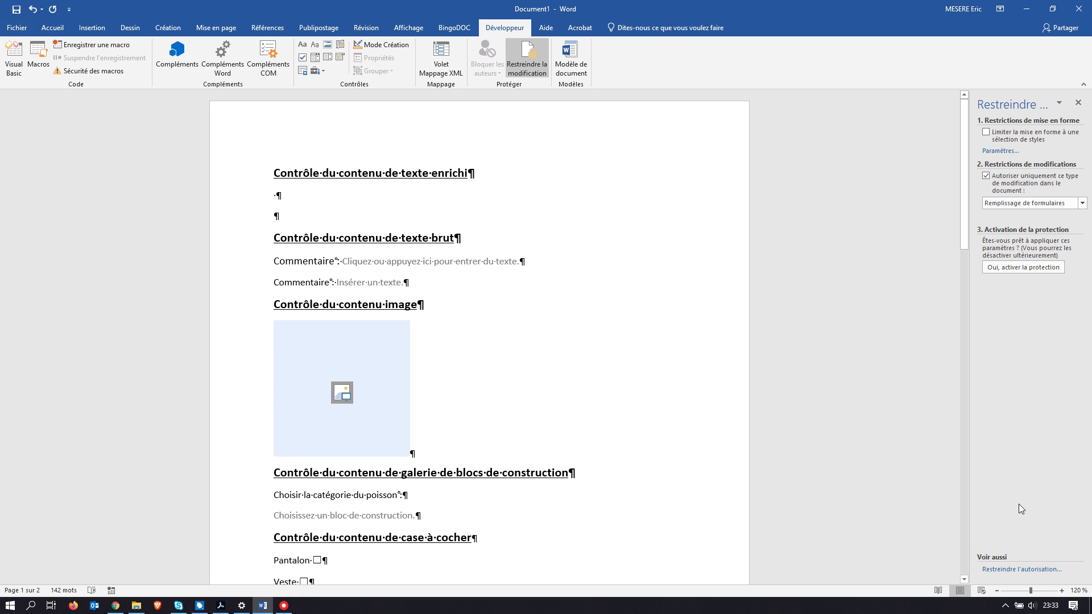
Activate the document protection, entering and confirming a protection password
click(1014, 268)
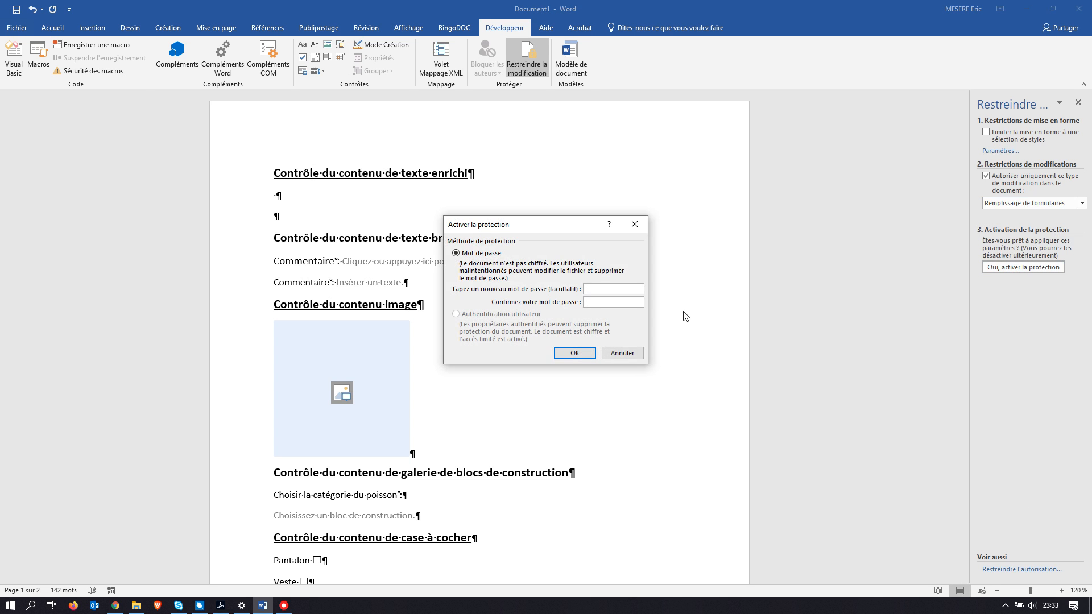
click(614, 304)
text(a)
click(574, 353)
Test whether the protected headings and "Commentaire" labels at the start of the form can be edited
click(593, 199)
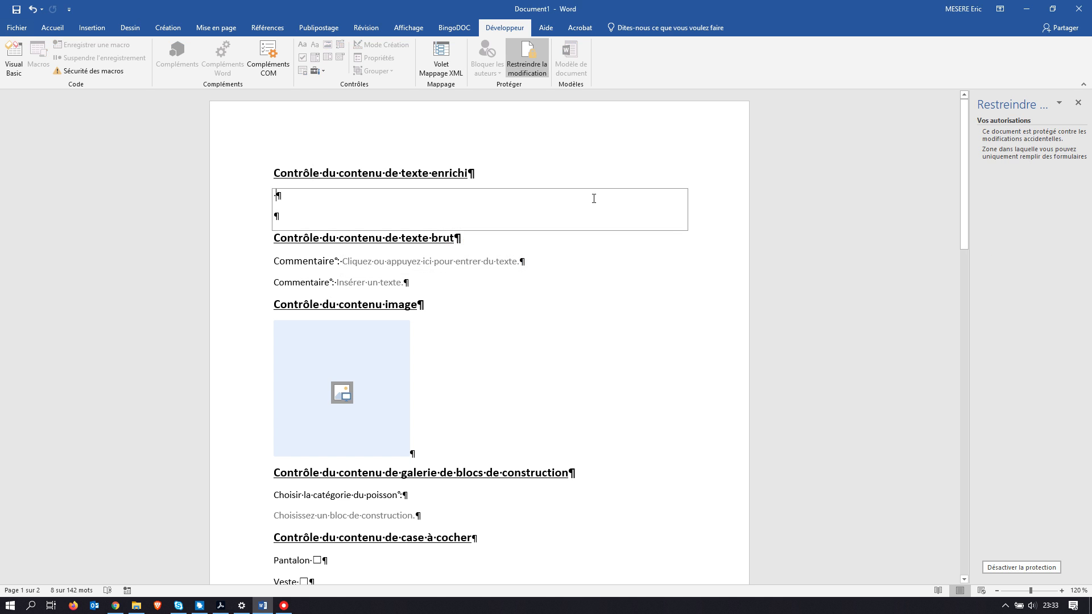
click(322, 169)
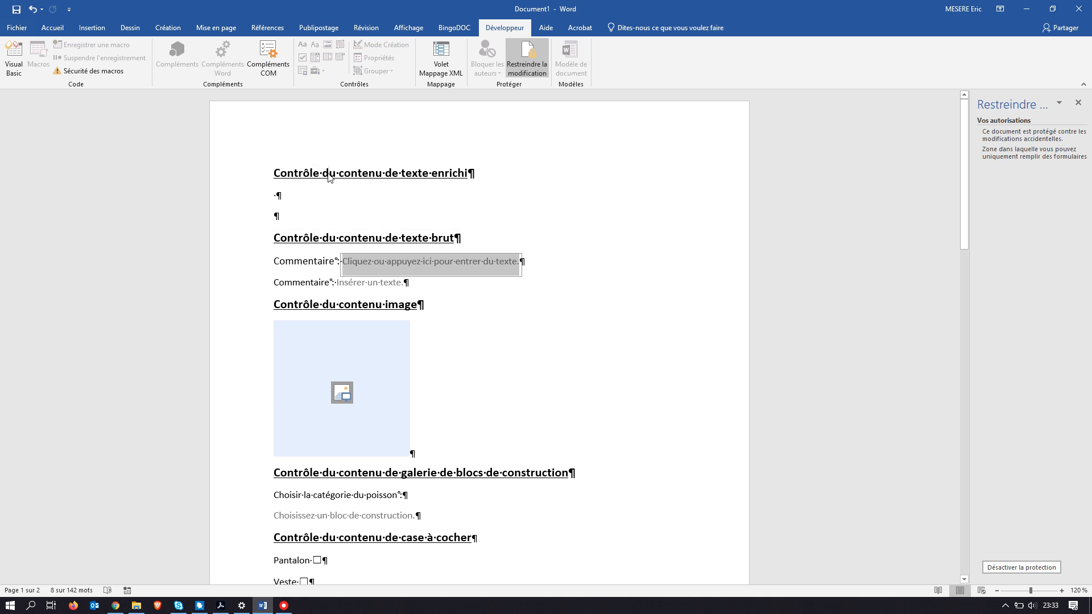
click(305, 239)
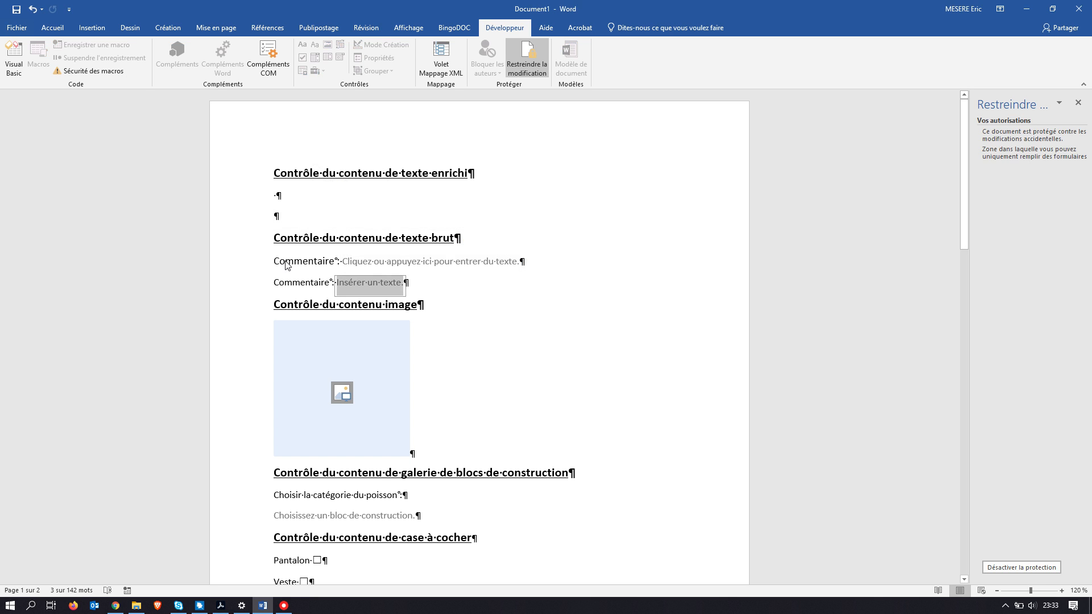
click(292, 282)
click(291, 238)
click(295, 303)
Fill the two "Commentaire" fields with "jhjhj" and "jhjjhj", and the rich text control with "J j jgj gh"
click(362, 260)
text(jhjhj)
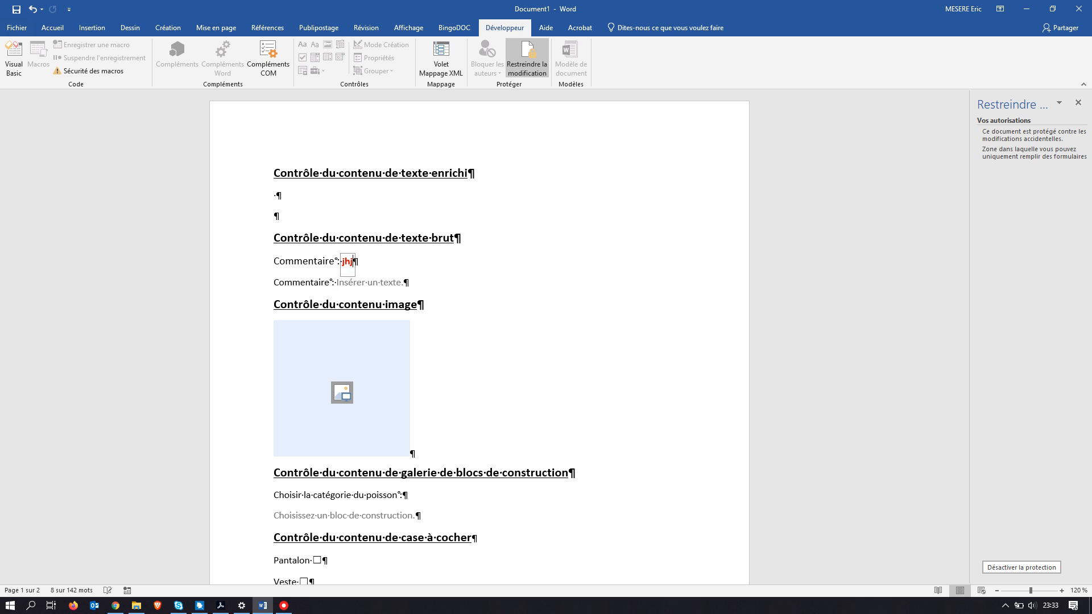
click(362, 283)
text(jhjjhj)
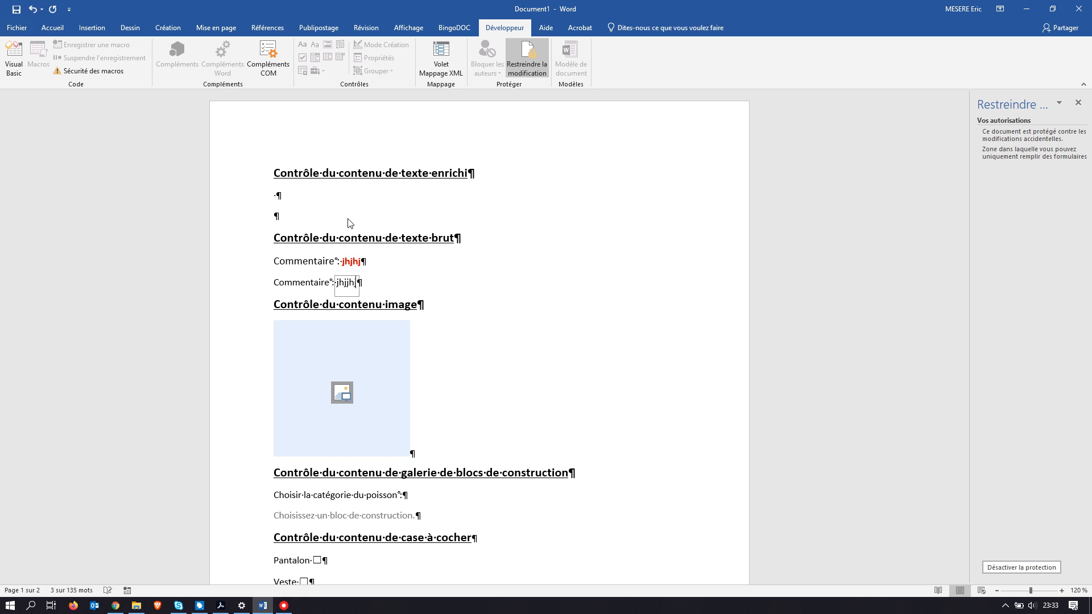
click(316, 195)
text(J j jgj gh)
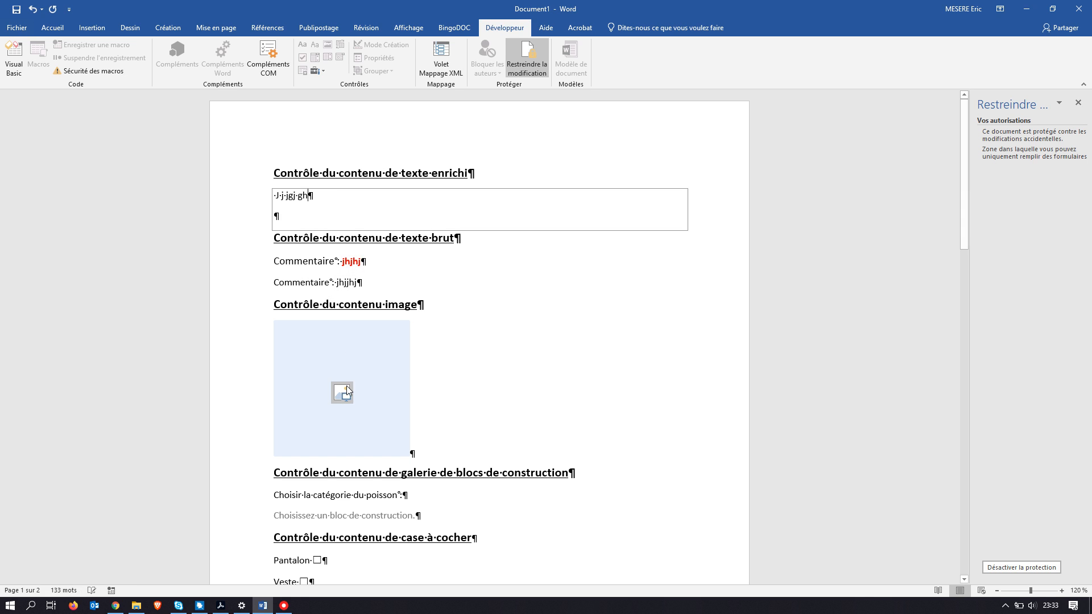
Check the image control's picture insertion options without inserting anything, and tick the "Pantalon" and "Veste" check boxes
click(341, 392)
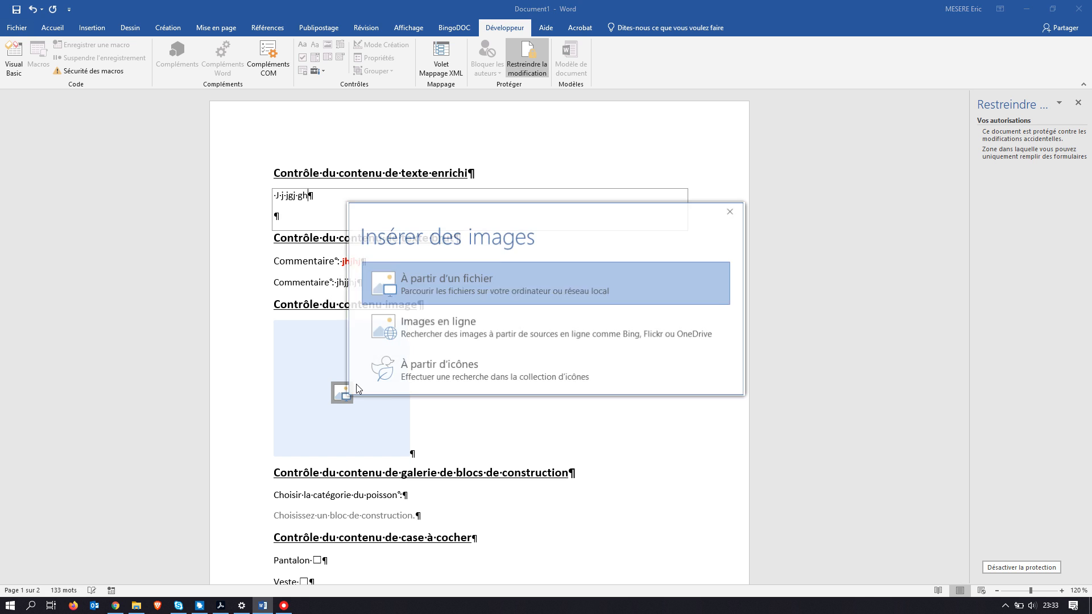
click(731, 211)
scroll(315, 307, down, 5)
click(316, 303)
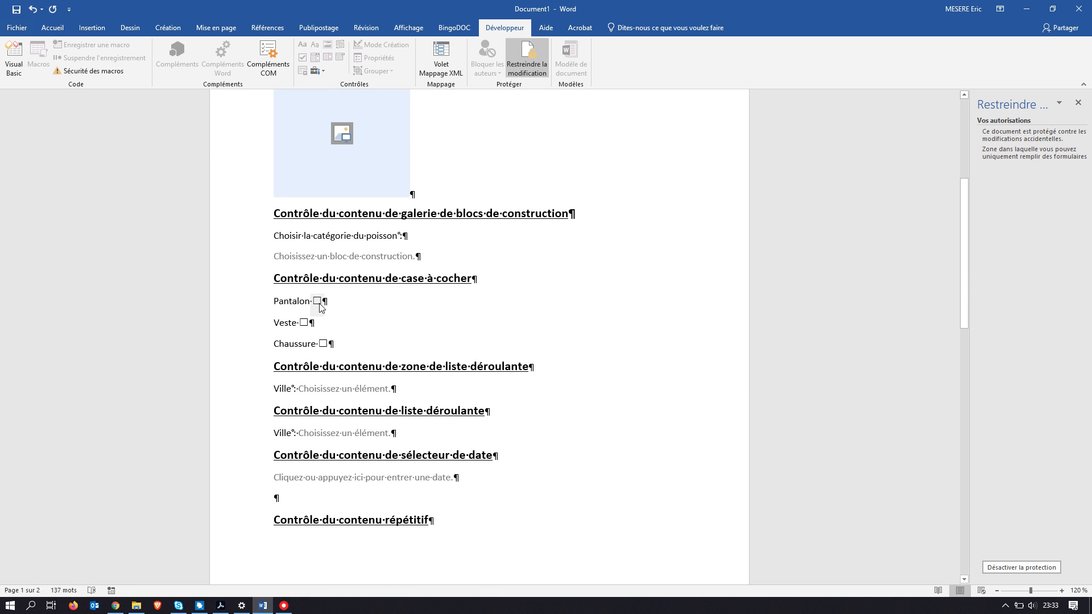
click(304, 324)
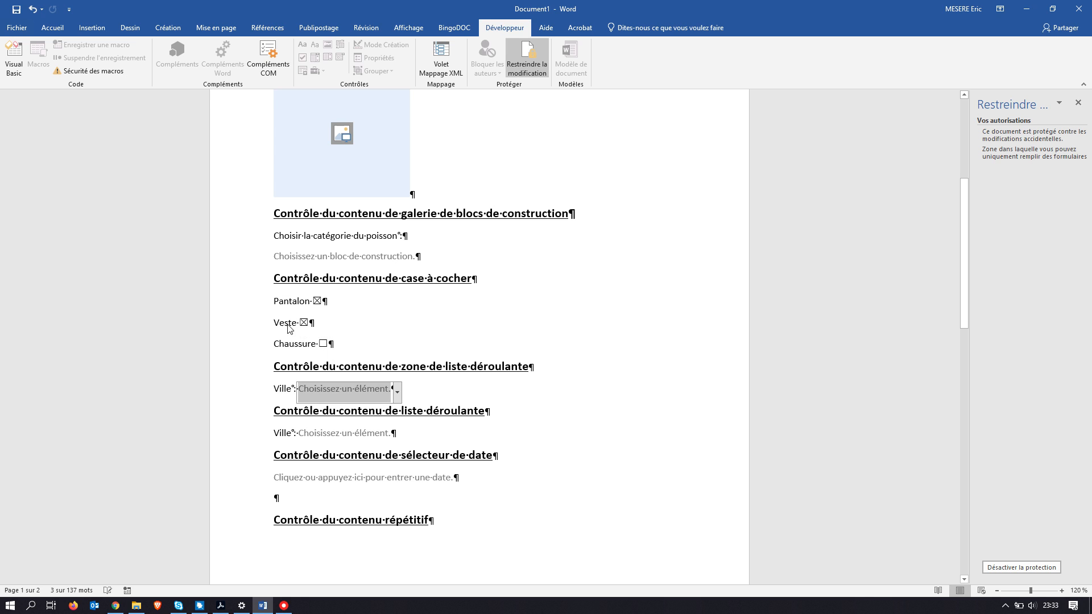
click(322, 348)
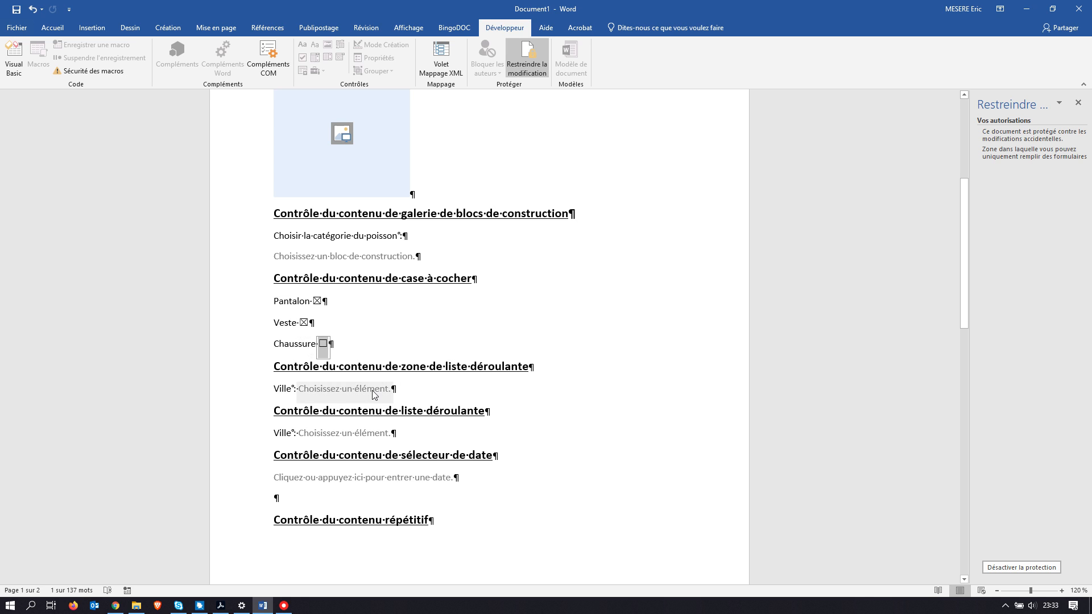
Choose "Toulouse" in the "Ville" field under "Contrôle du contenu de zone de liste déroulante"
click(391, 392)
click(398, 391)
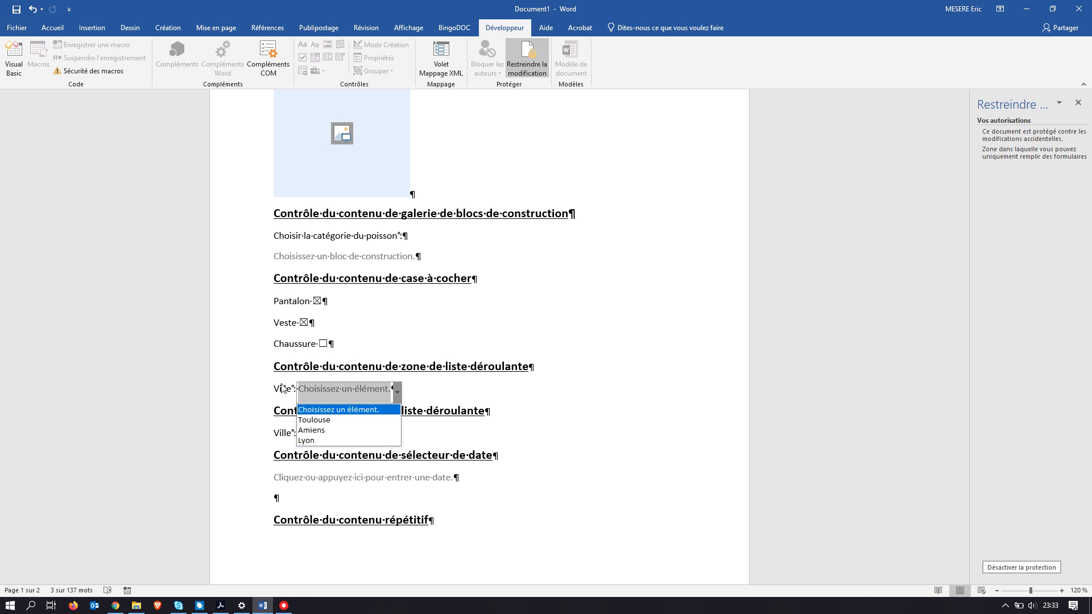
click(313, 420)
Deactivate the document protection by entering the protection password
scroll(349, 491, down, 8)
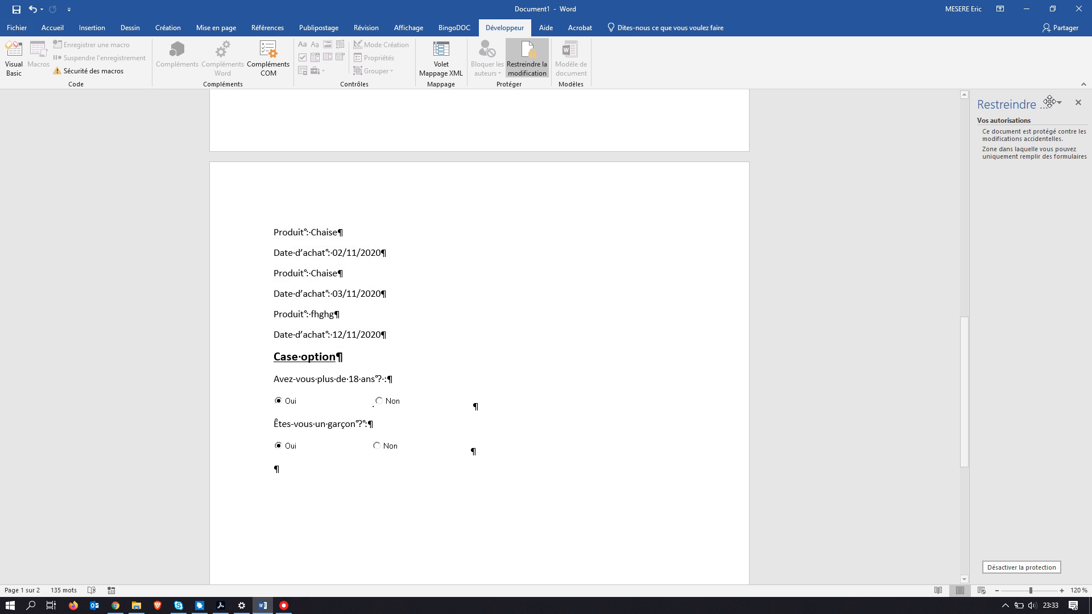
click(1015, 568)
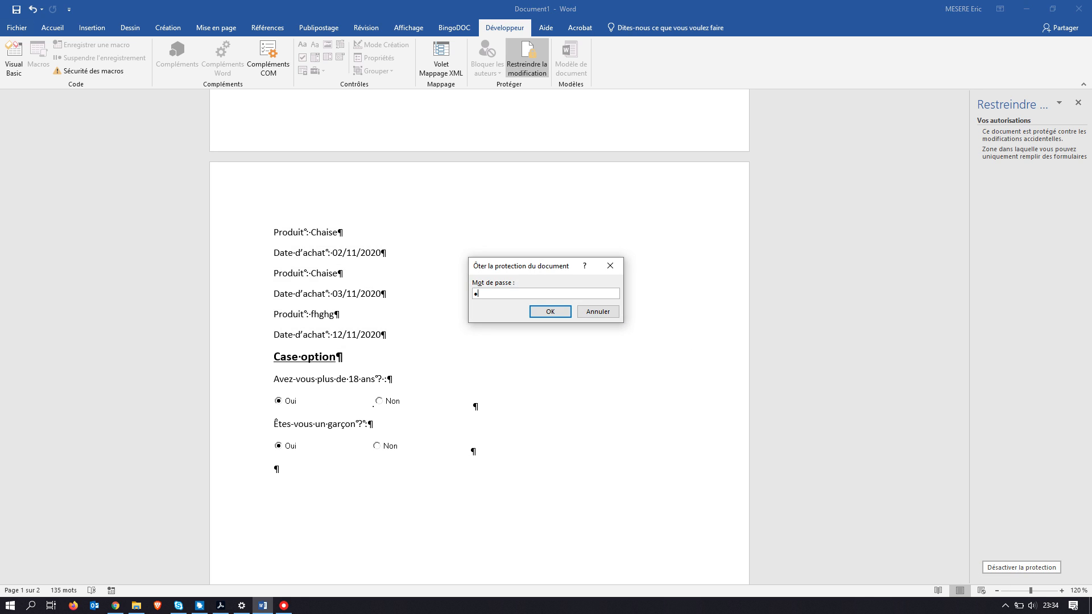
click(550, 312)
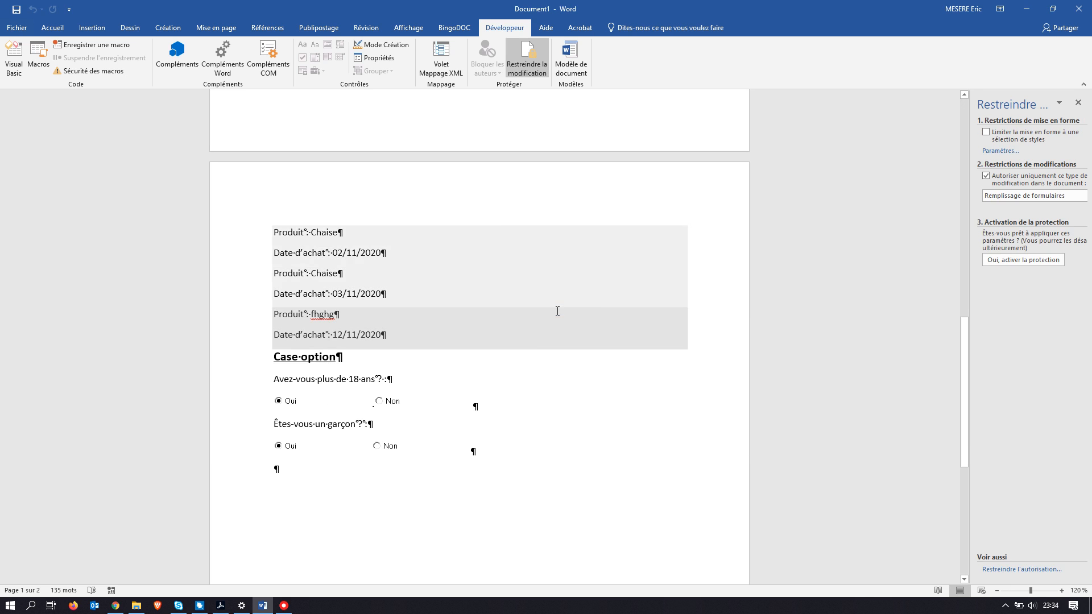
Read the course PDF's strong password advice and its supplements on fields and building blocks
key(alt+Tab)
scroll(461, 258, down, 10)
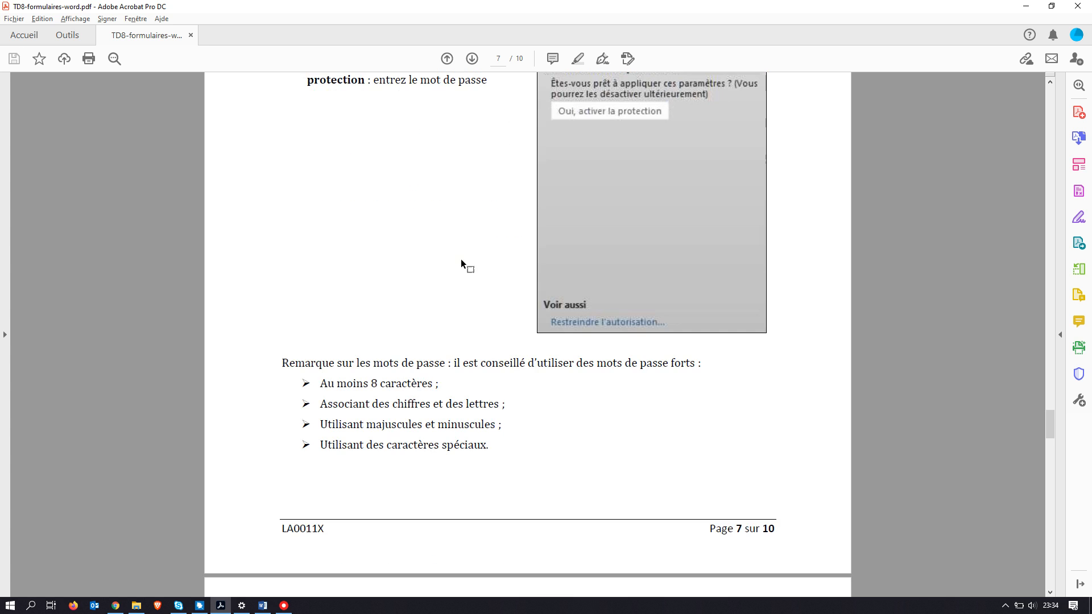
scroll(462, 260, down, 8)
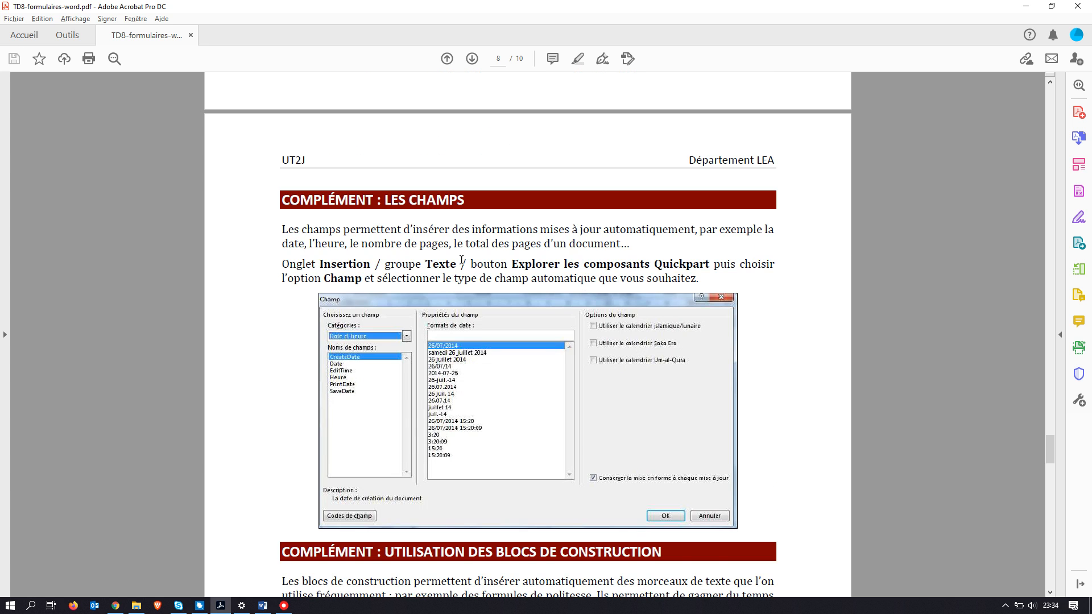
scroll(461, 260, down, 3)
scroll(459, 260, up, 2)
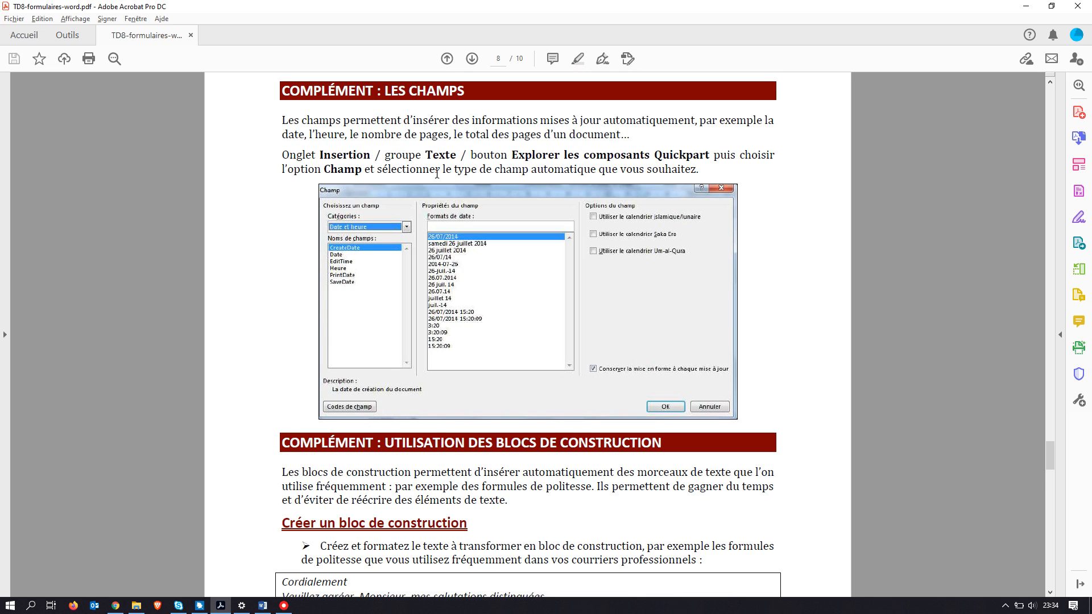
scroll(437, 174, down, 1)
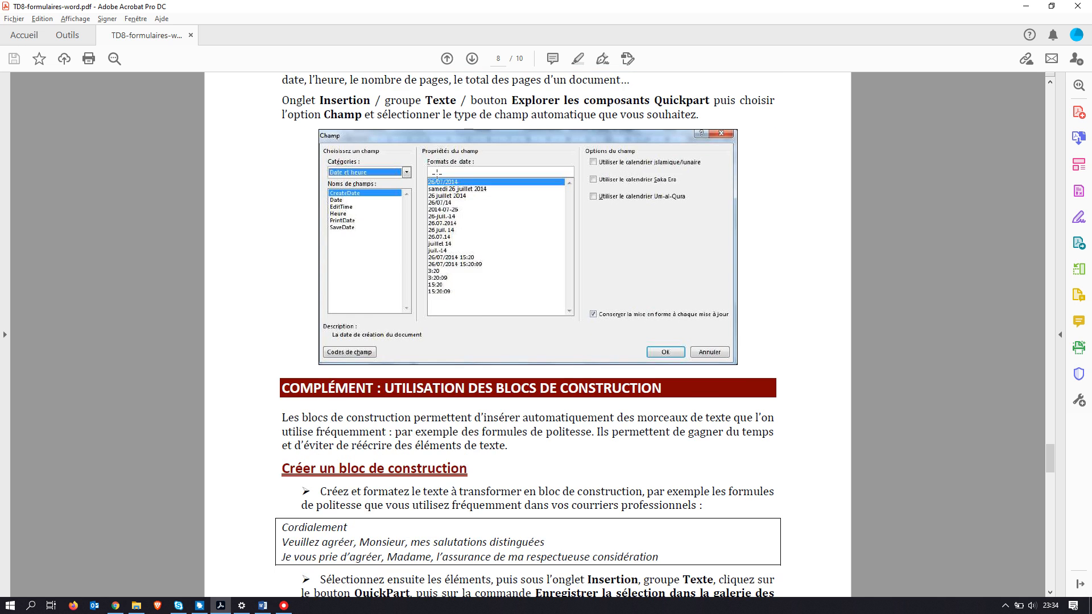
In the Word form, add the line "Choisir un élément" above "Pantalon" under "Contrôle du contenu de case à cocher"
key(alt+Tab)
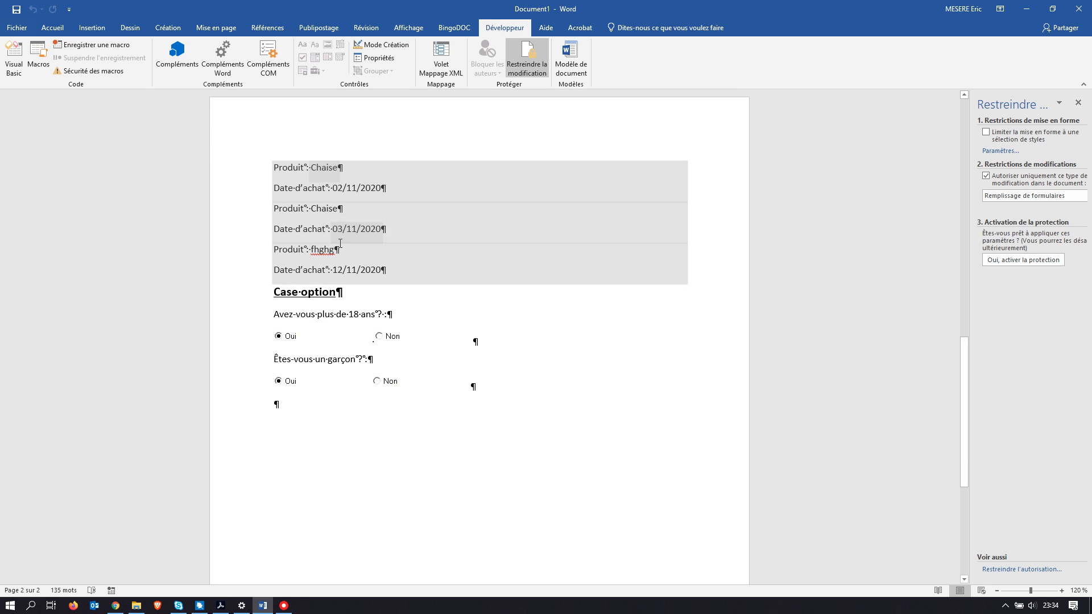
click(286, 407)
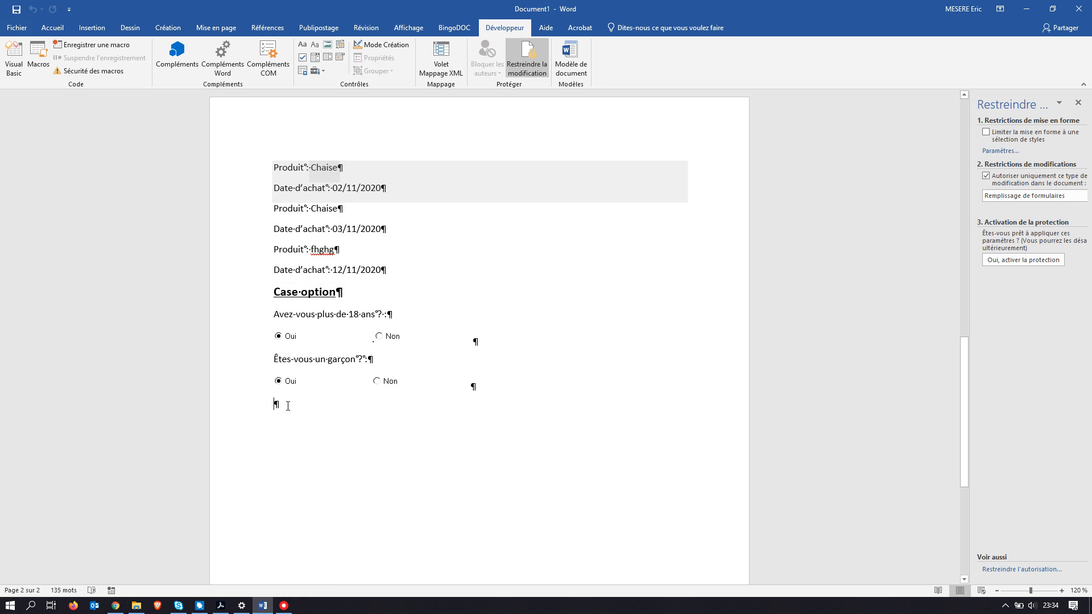
scroll(288, 406, up, 10)
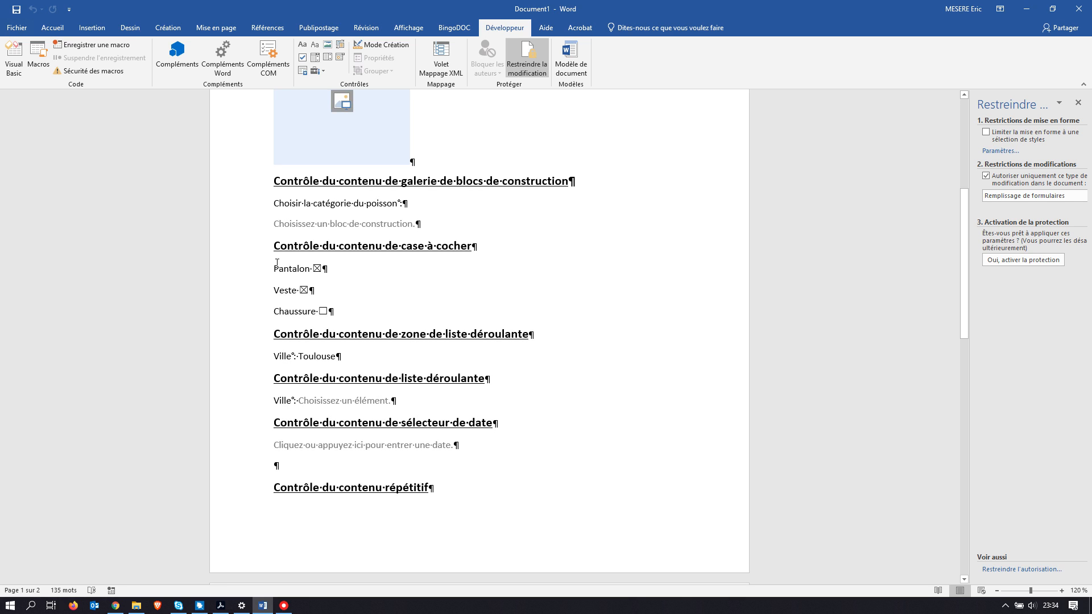
key(Return)
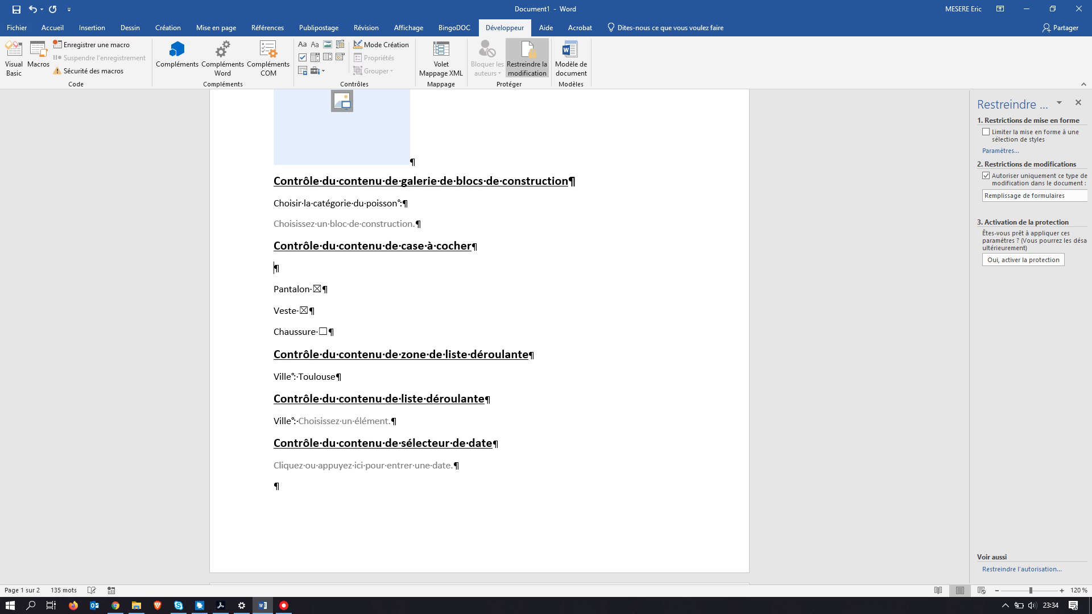
text(Choir)
key(BackSpace)
text(sir un élément)
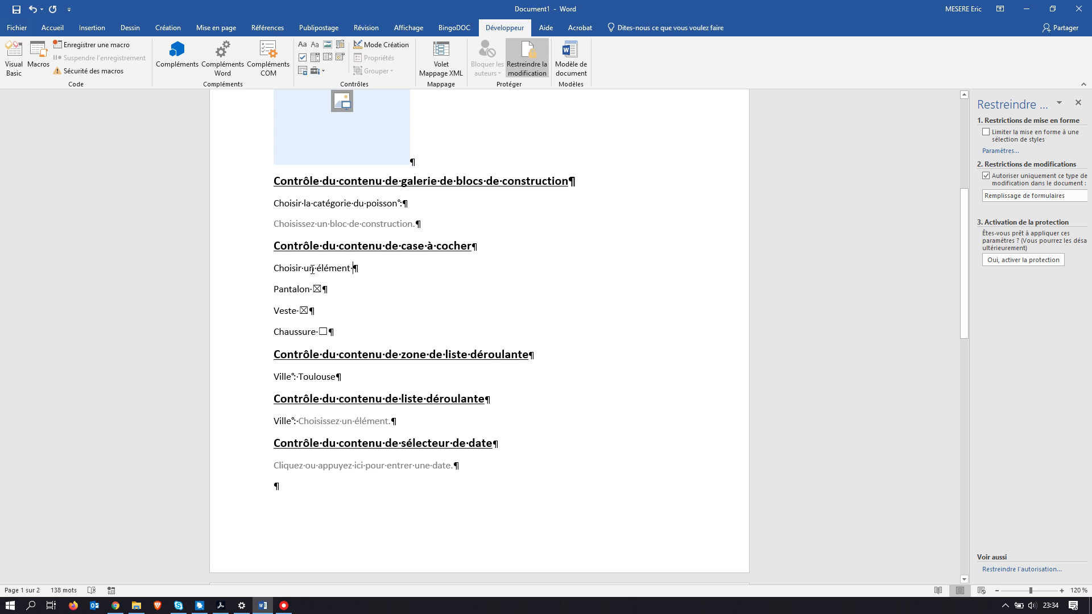
Set up an AutoTextListe field to replace the word "élément" in the line "Choisir un élément", with "élément" as its new value
drag(318, 270, 352, 265)
key(ctrl+c)
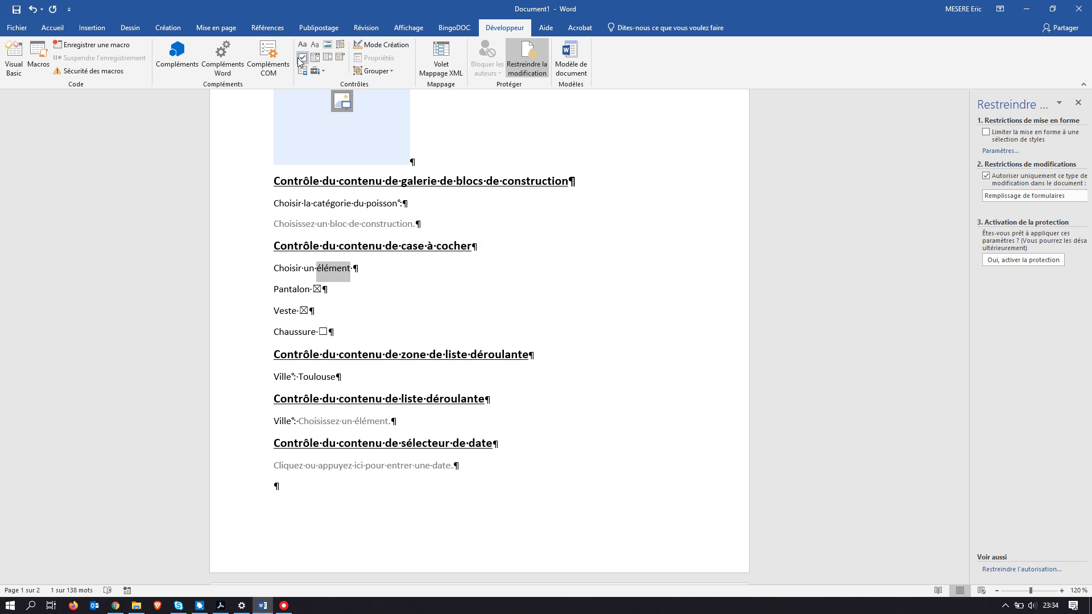
click(92, 29)
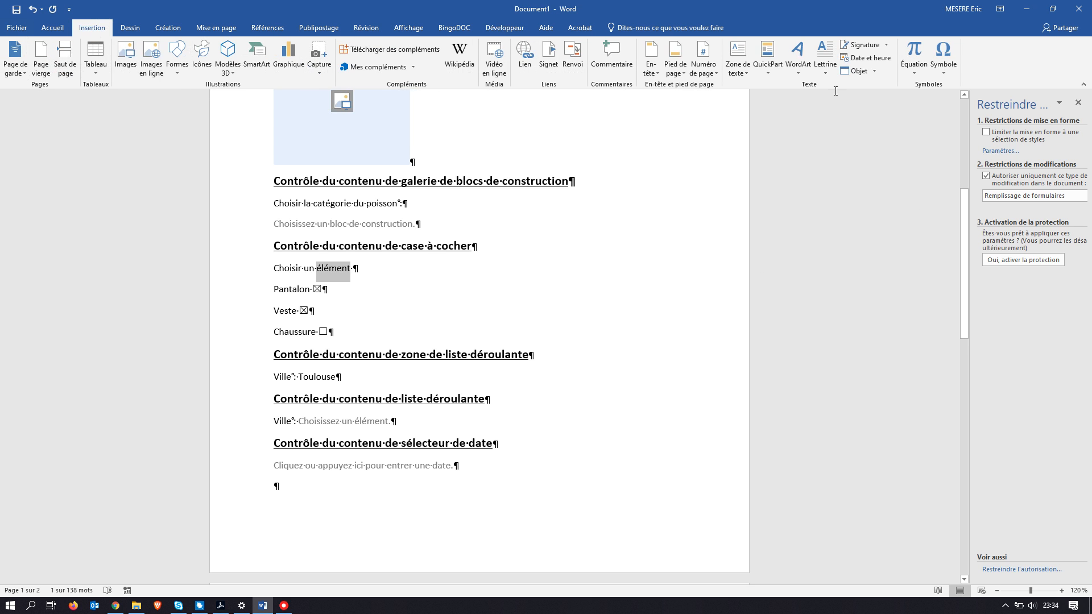
click(771, 70)
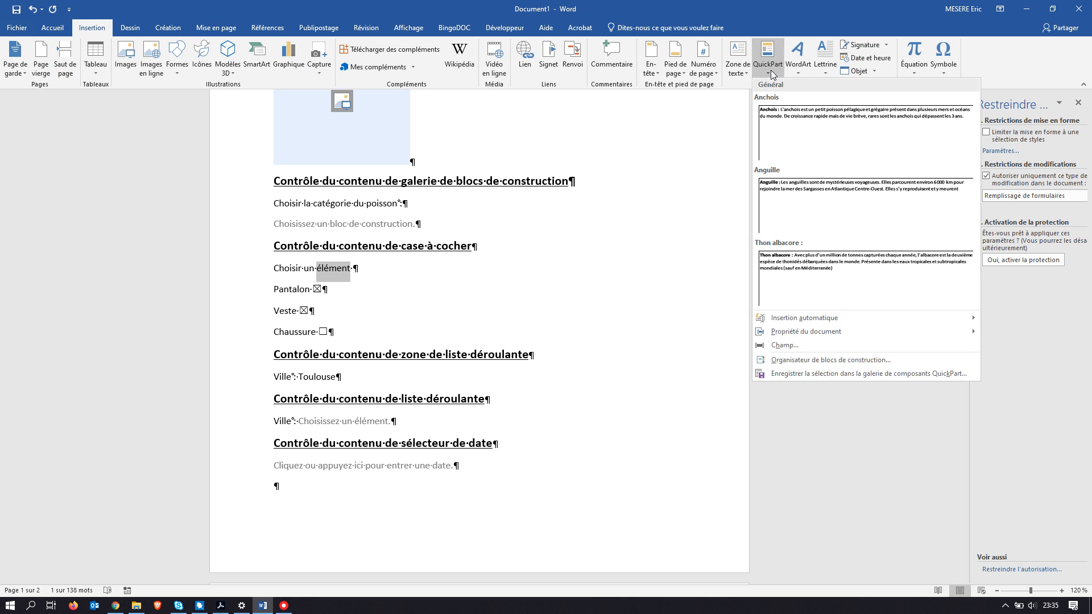
click(793, 347)
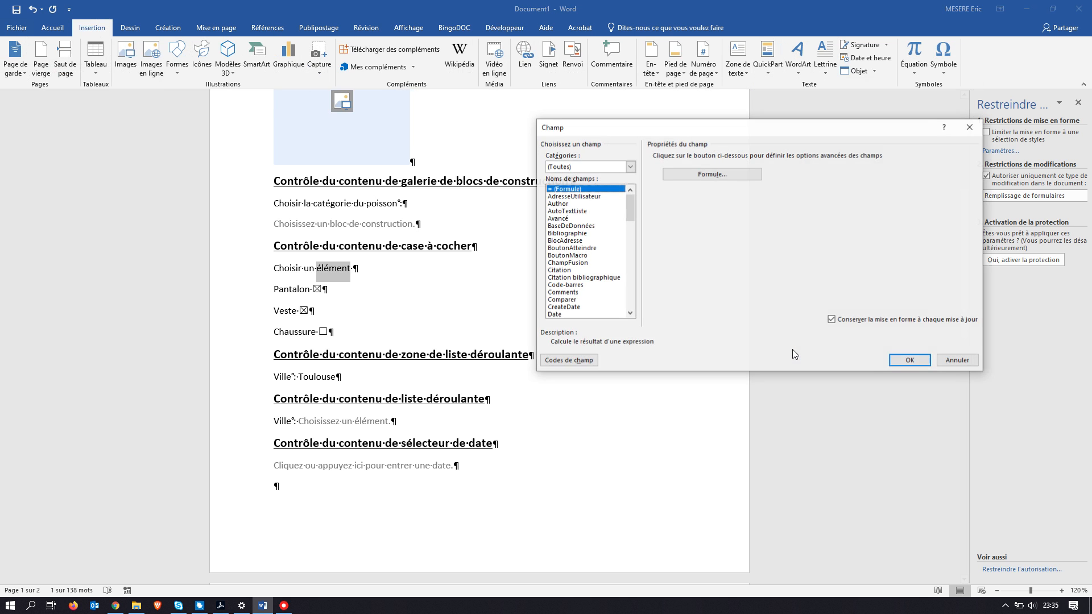
click(565, 211)
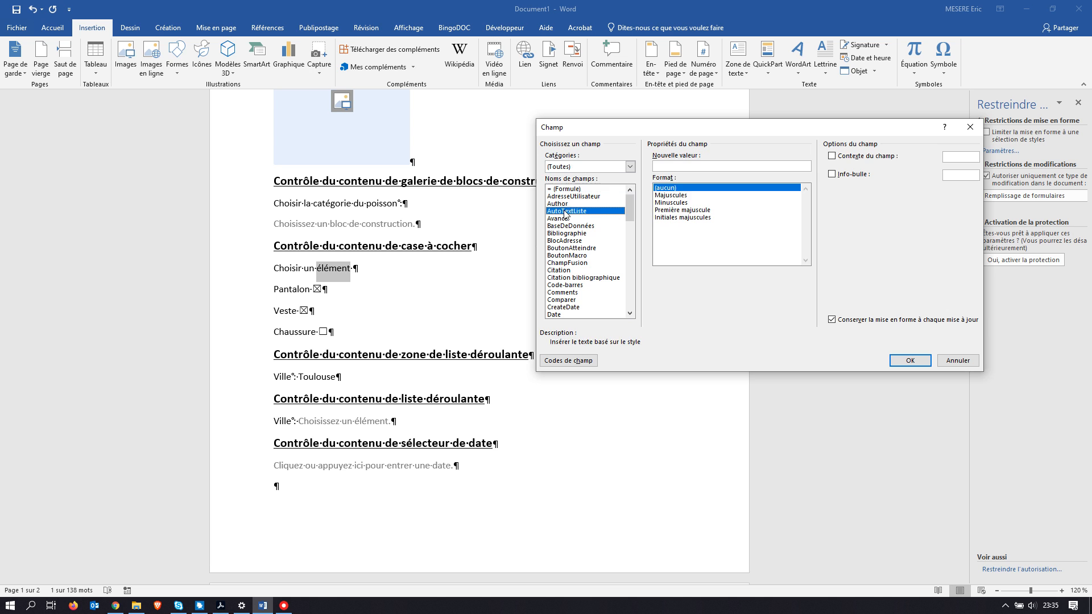
click(744, 167)
key(ctrl+v)
Give the field the tooltip "Si plus de 1 choix, justifier pourquoi", insert it and check the tooltip on "élément"
click(832, 175)
text(Si plus de 1 v)
text(hoix)
text(, just)
text(ifier pou)
text(rquoi)
click(908, 361)
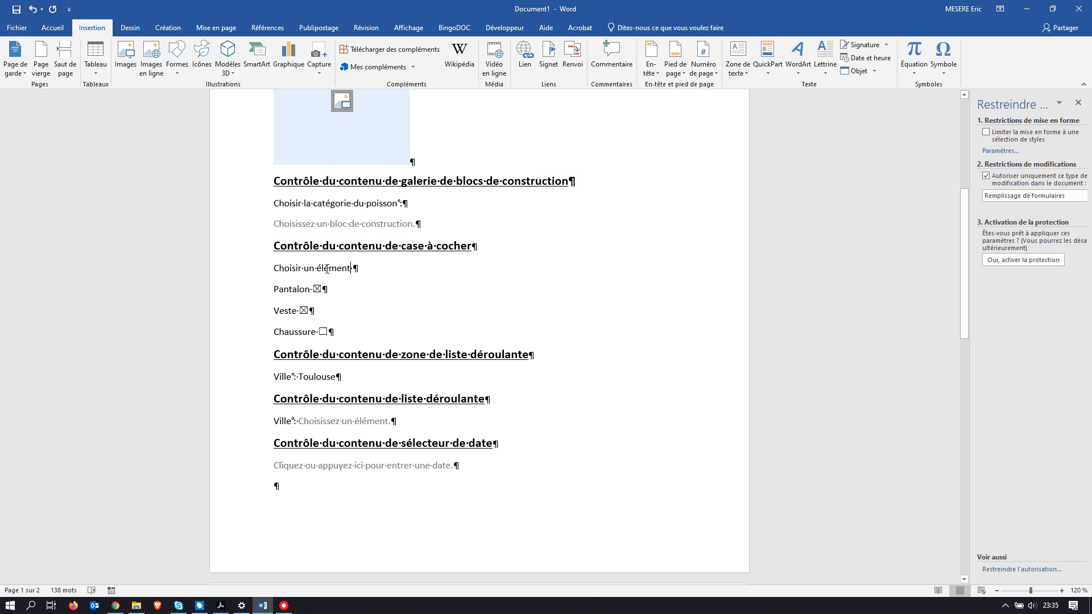
mouse_move(328, 271)
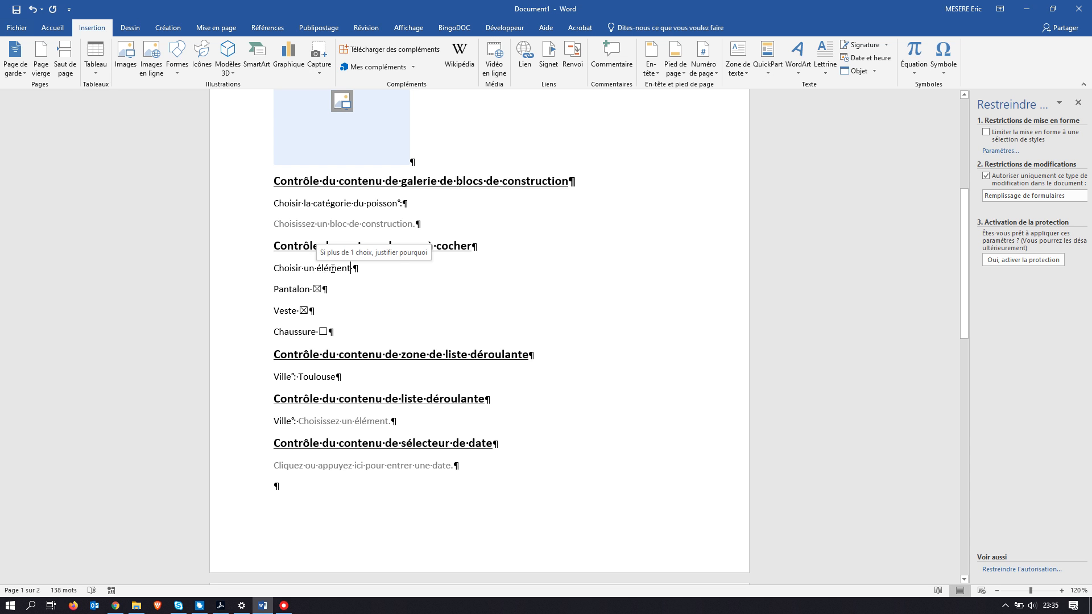
Format the word "élément" in the line "Choisir un élément" in red and underlined
drag(317, 268, 350, 269)
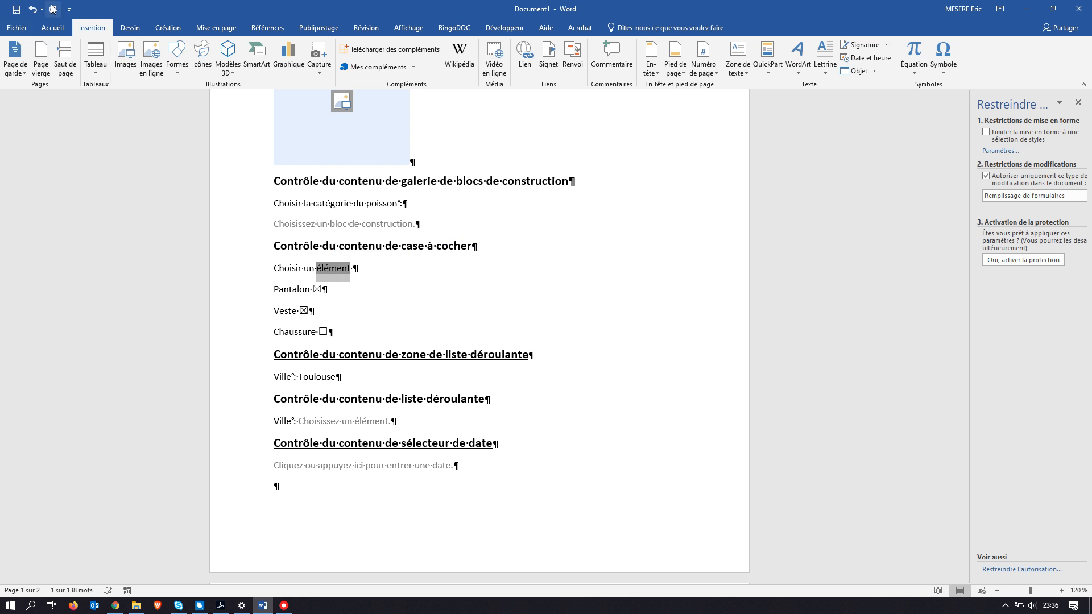
click(52, 27)
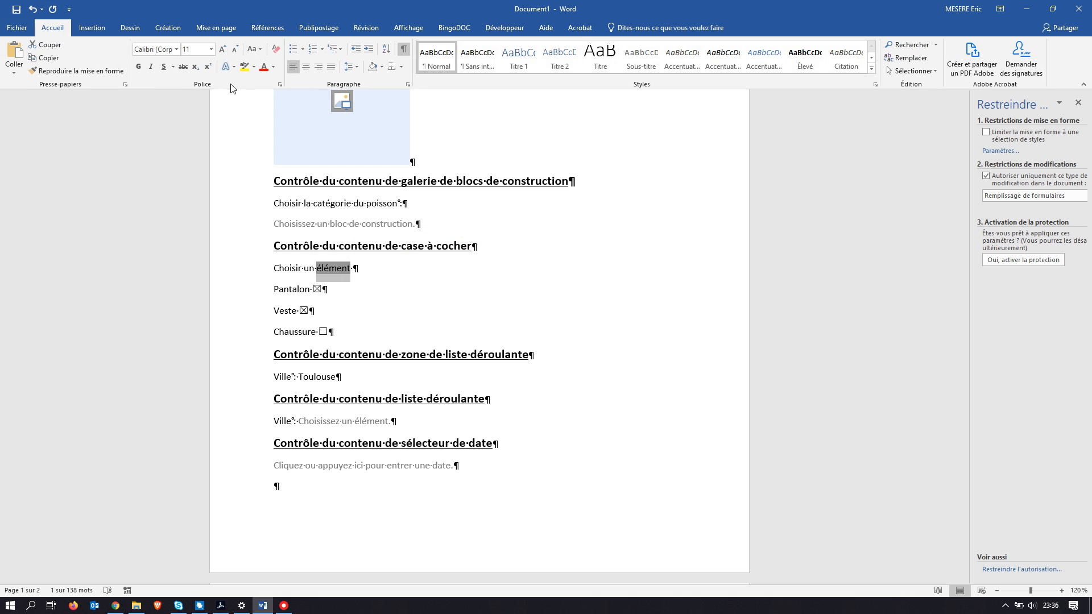
click(264, 67)
click(164, 67)
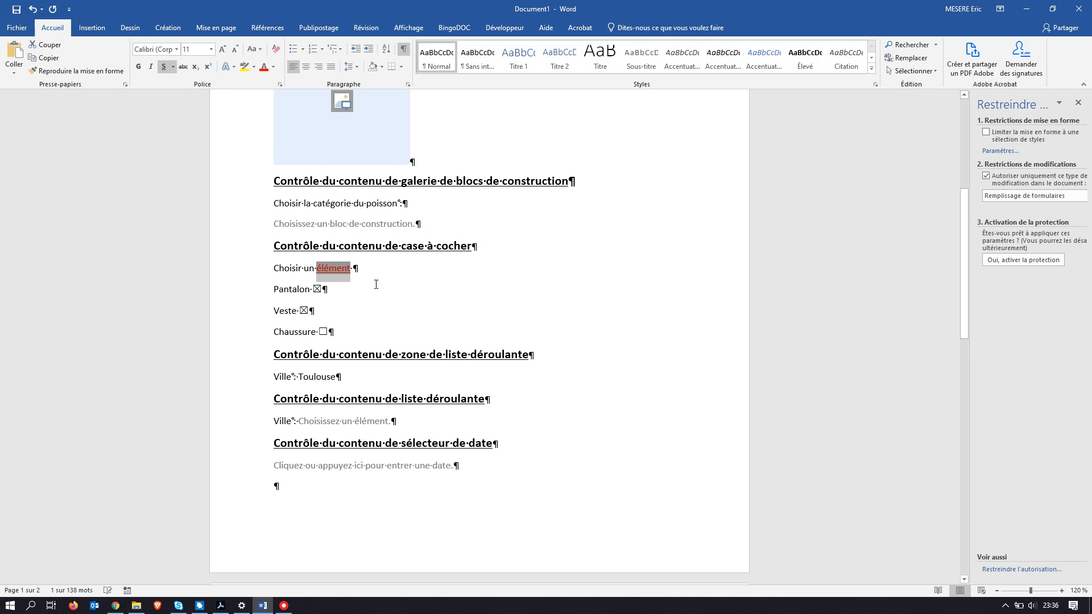
click(322, 289)
mouse_move(334, 267)
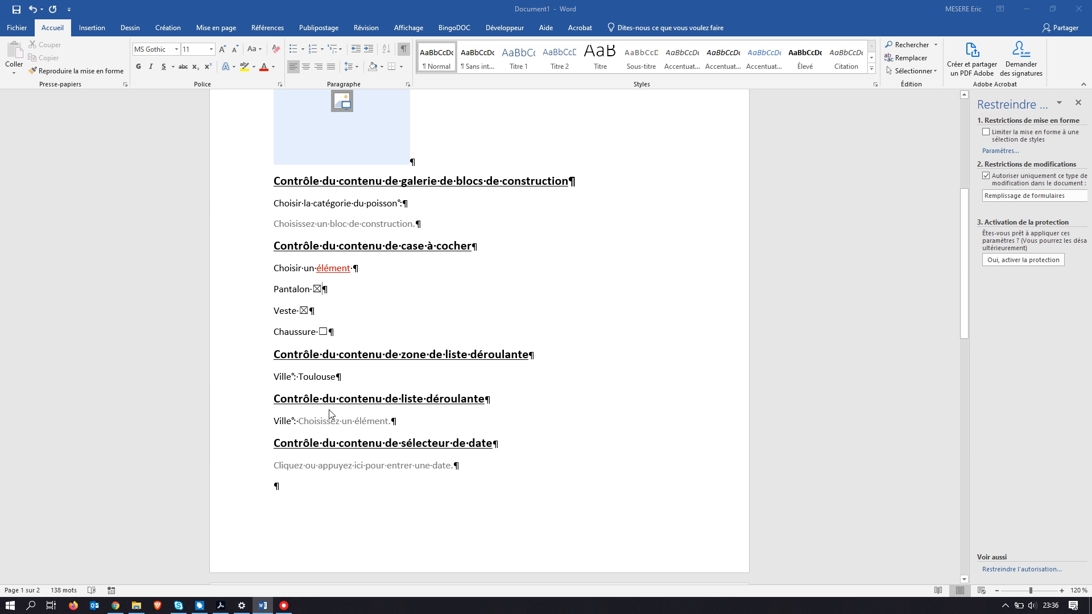
Switch to the course PDF in Acrobat and read the supplement on creating, deleting and modifying building blocks
key(alt+Tab)
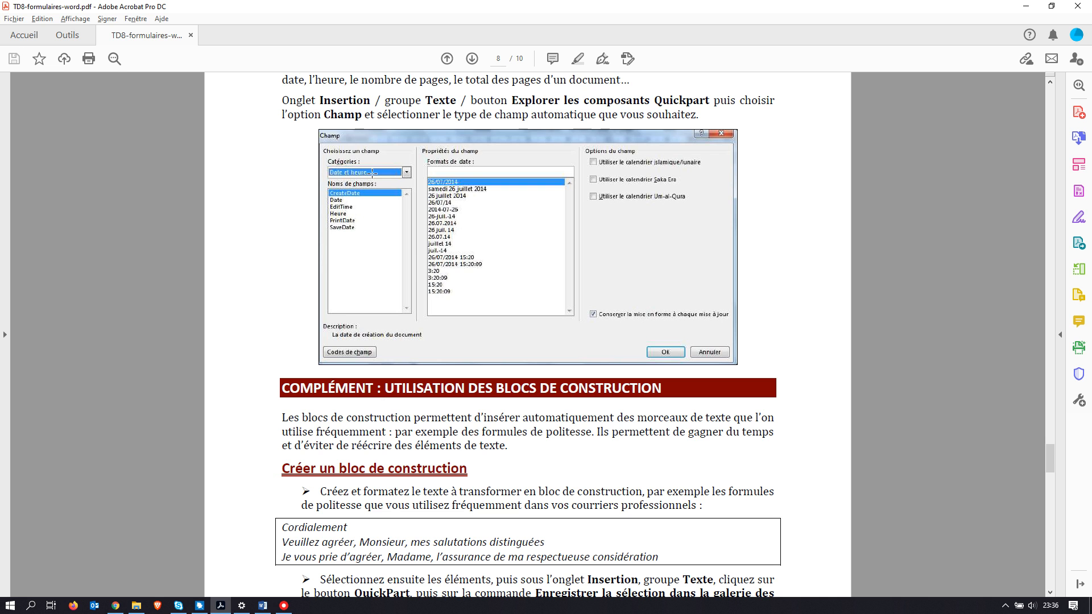
scroll(417, 272, down, 4)
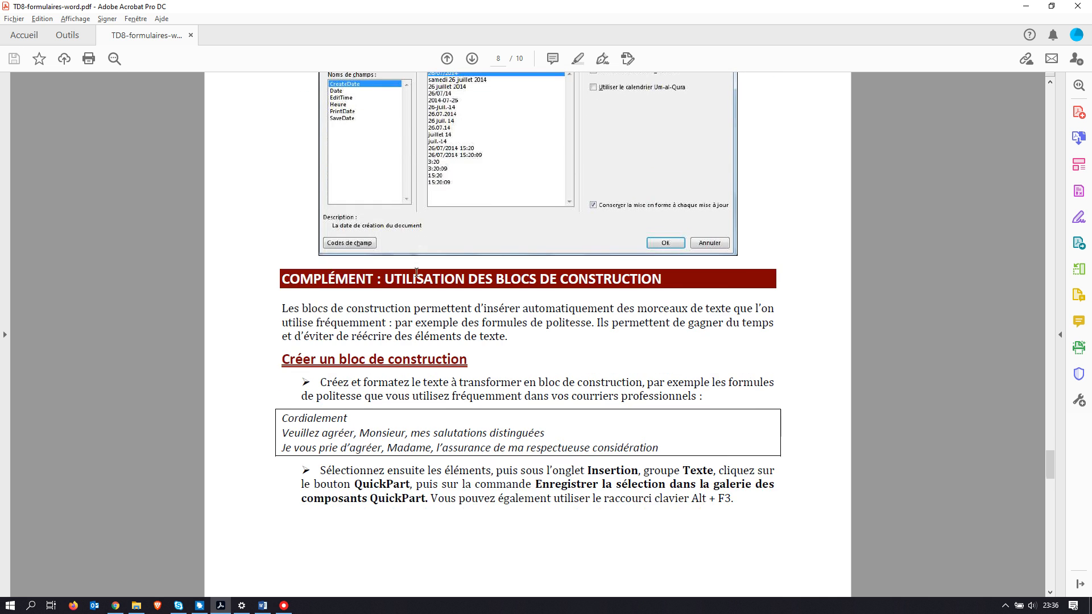
scroll(416, 273, down, 3)
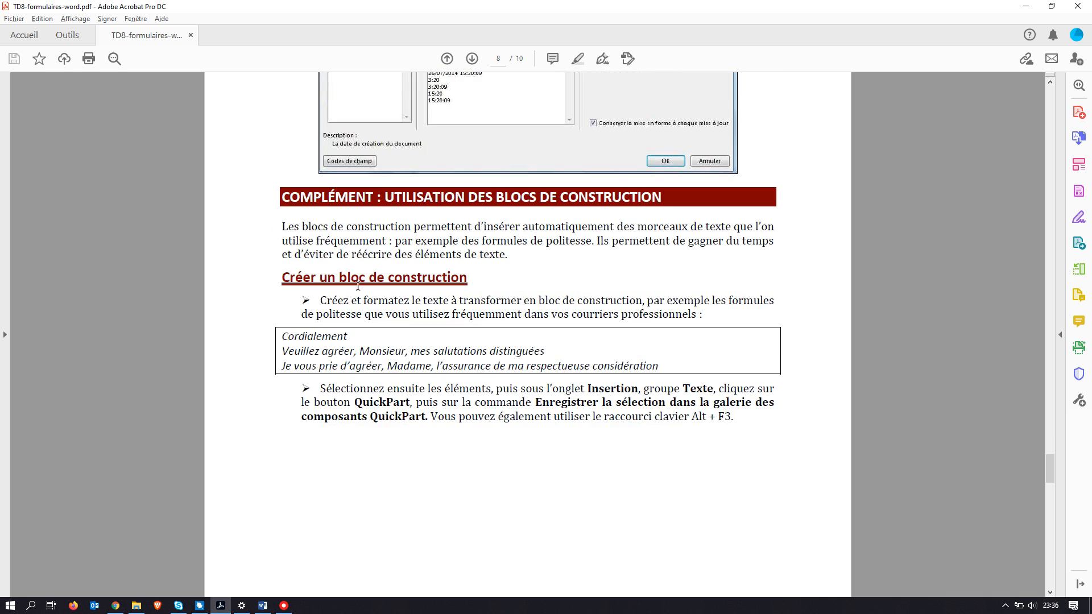
scroll(375, 301, down, 7)
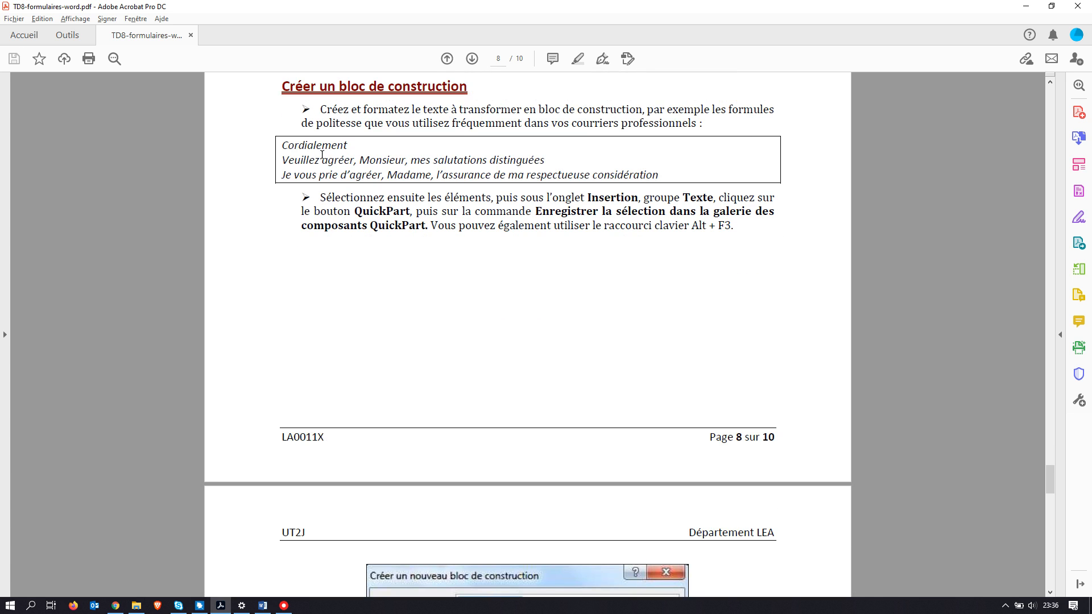
scroll(365, 227, down, 15)
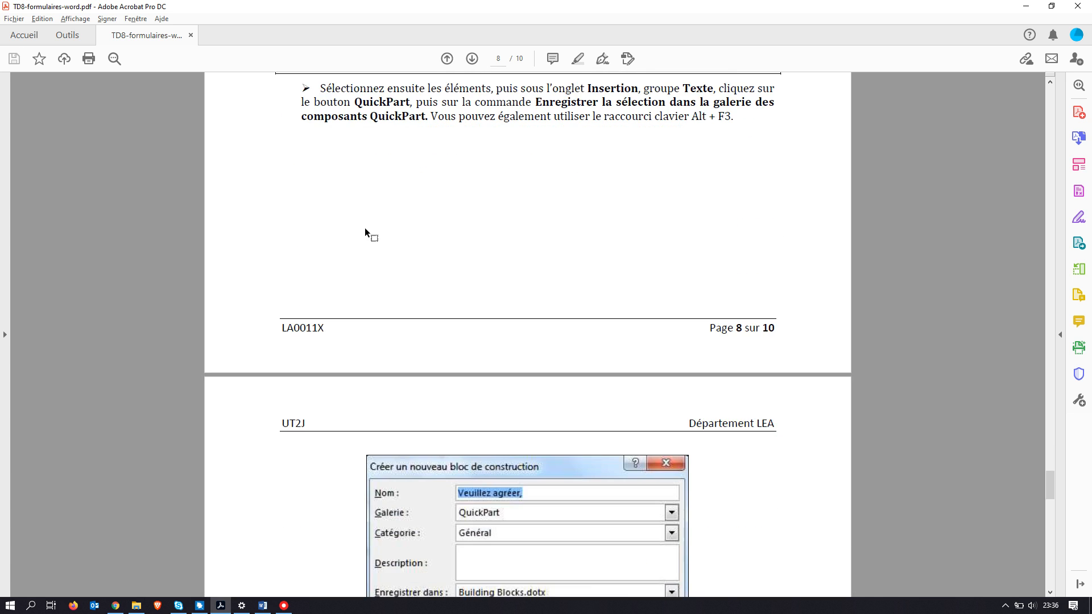
scroll(363, 227, down, 16)
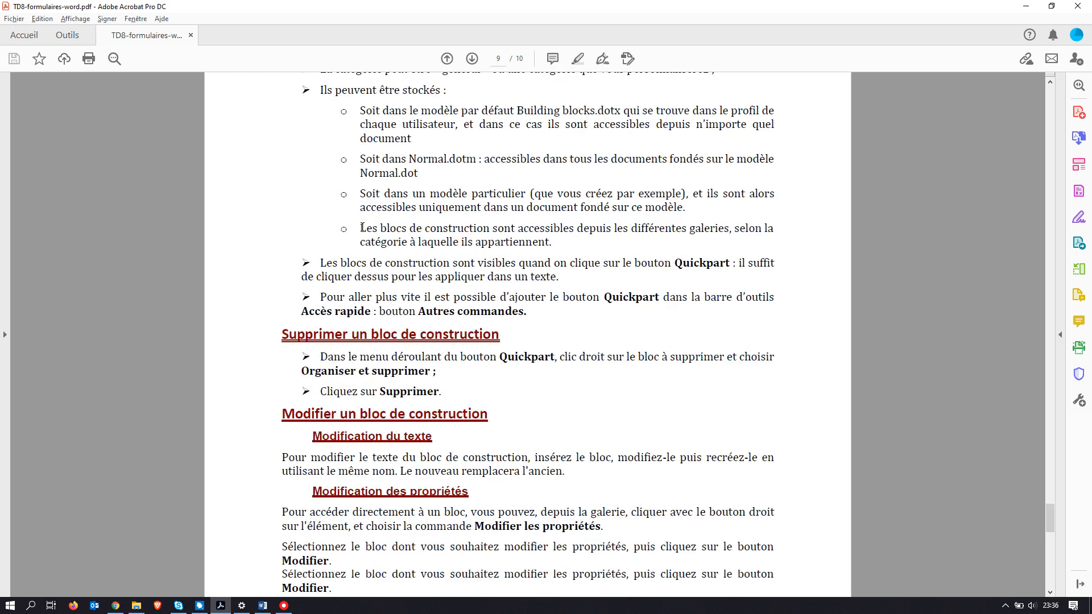
scroll(362, 226, down, 2)
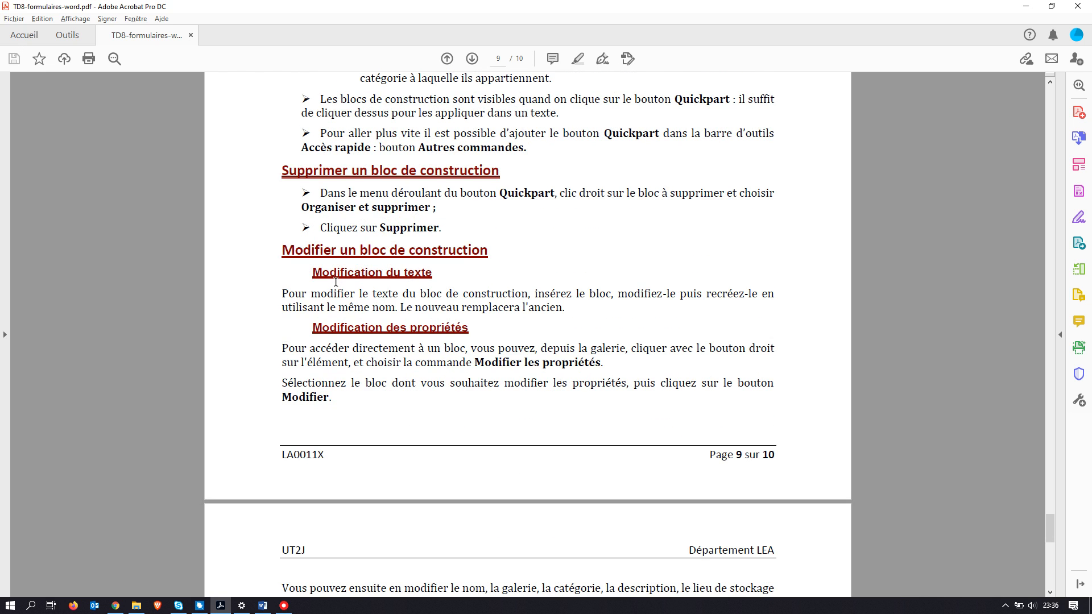
Switch back to the Word form and examine the context options of the "Anchois" block in the QuickPart gallery
key(alt+Tab)
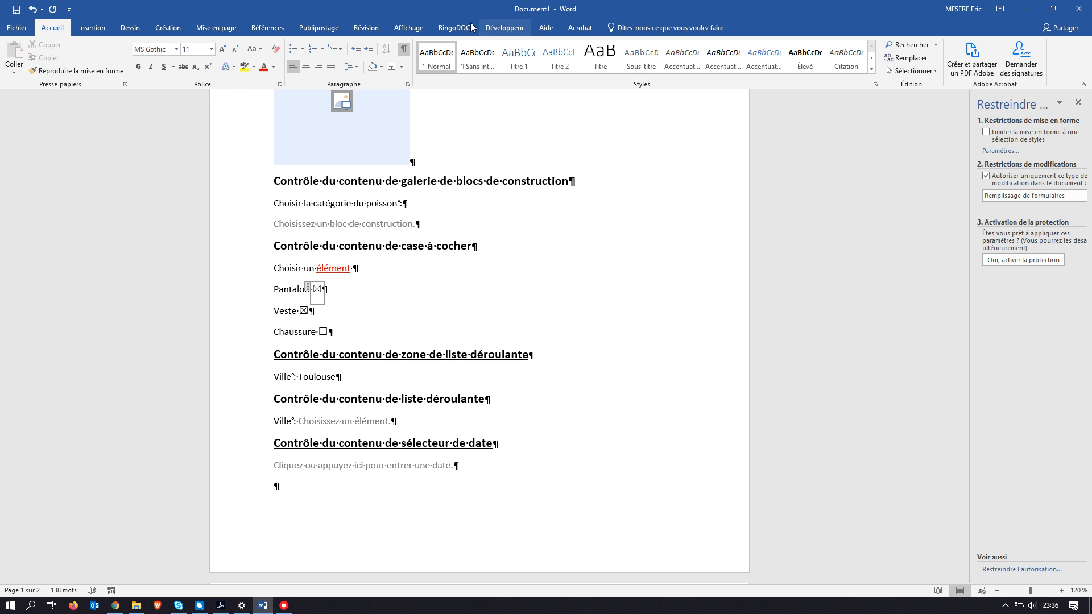
click(96, 27)
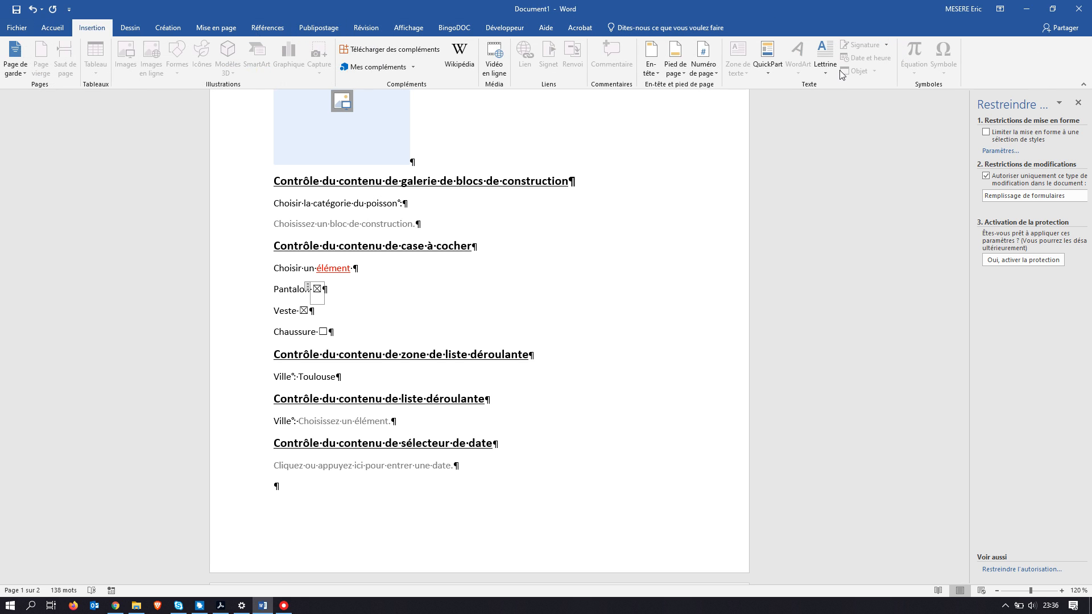
click(767, 74)
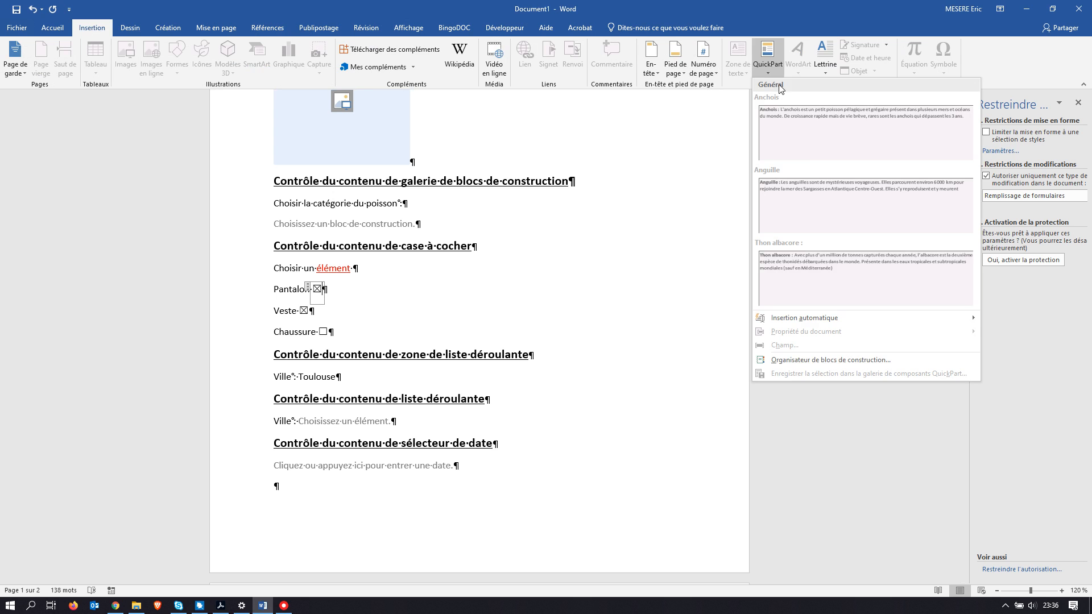
right_click(811, 137)
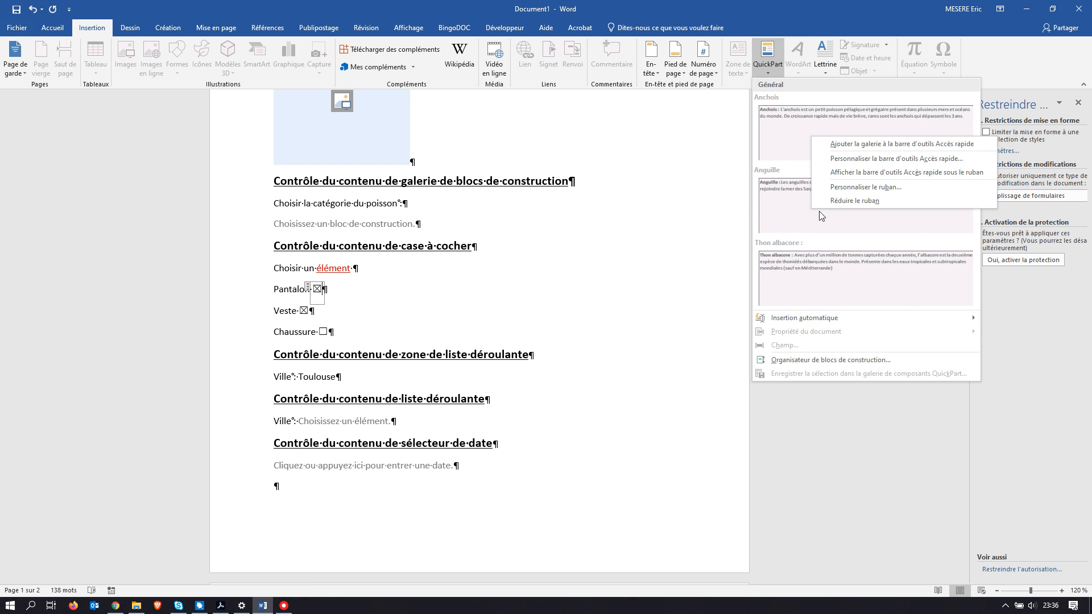
Return to the course PDF in Acrobat and read its last page on block properties and useful links
key(alt+Tab)
scroll(481, 268, down, 10)
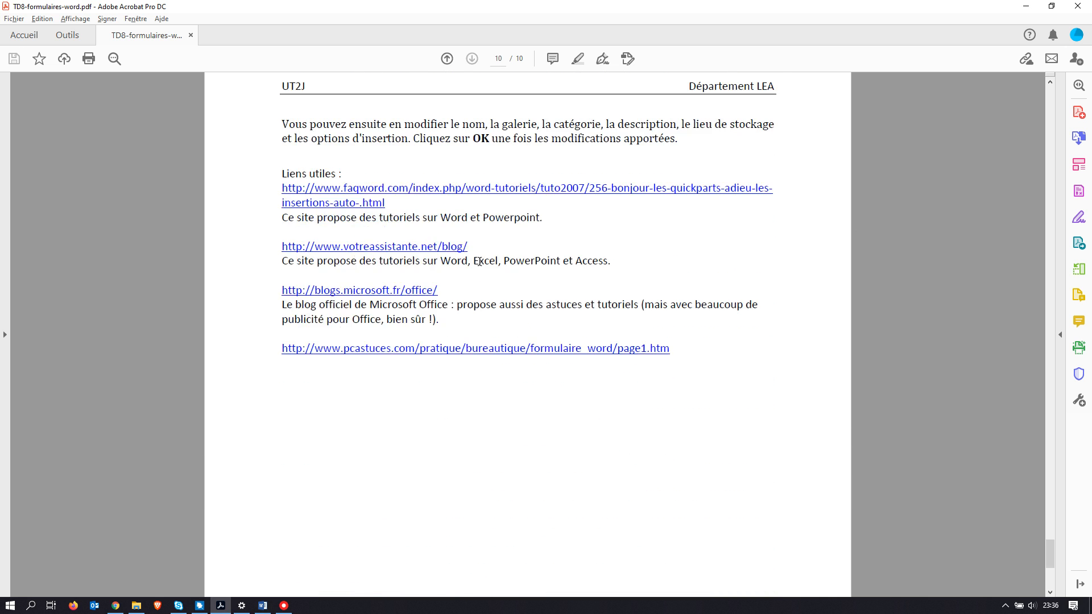